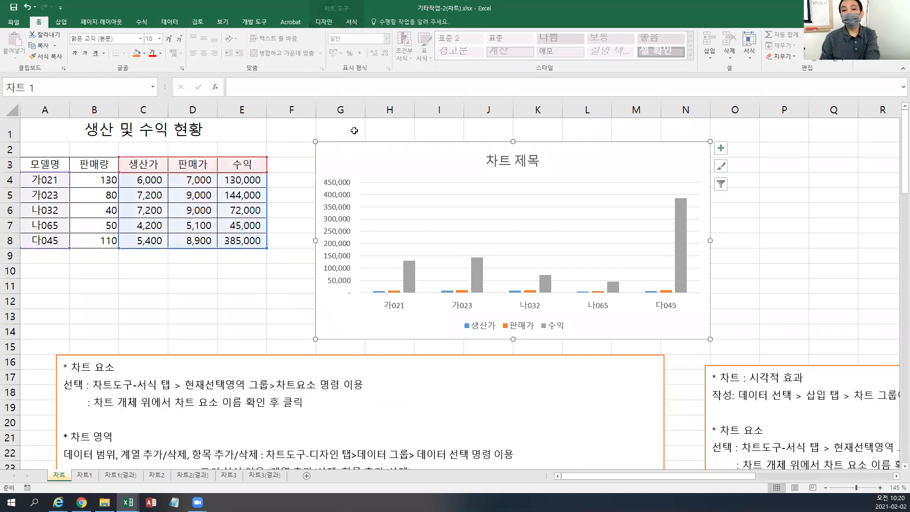
Step: Look through the list of selectable chart elements, then select the vertical value axis on the chart
click(351, 22)
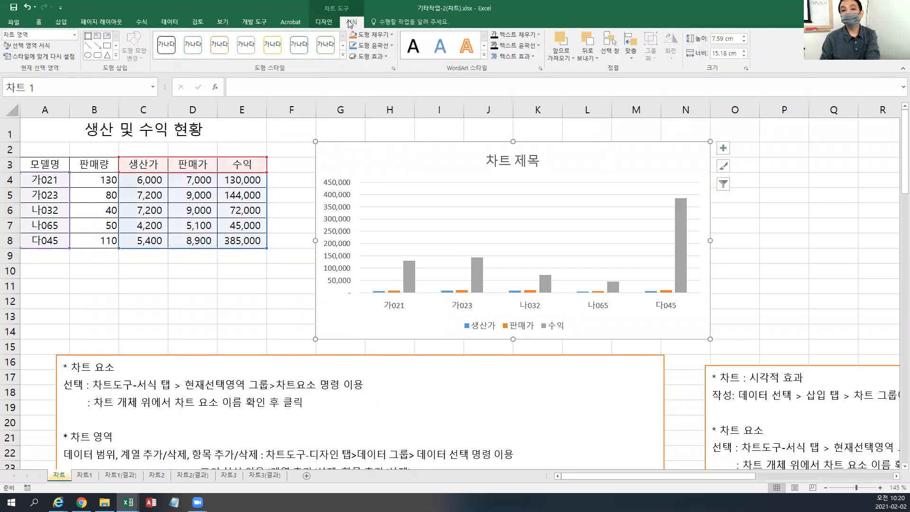
click(75, 35)
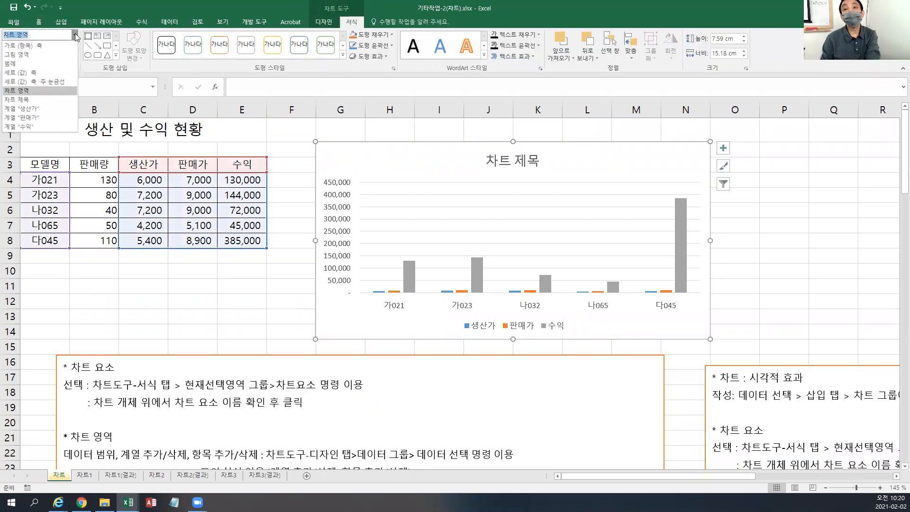
click(75, 35)
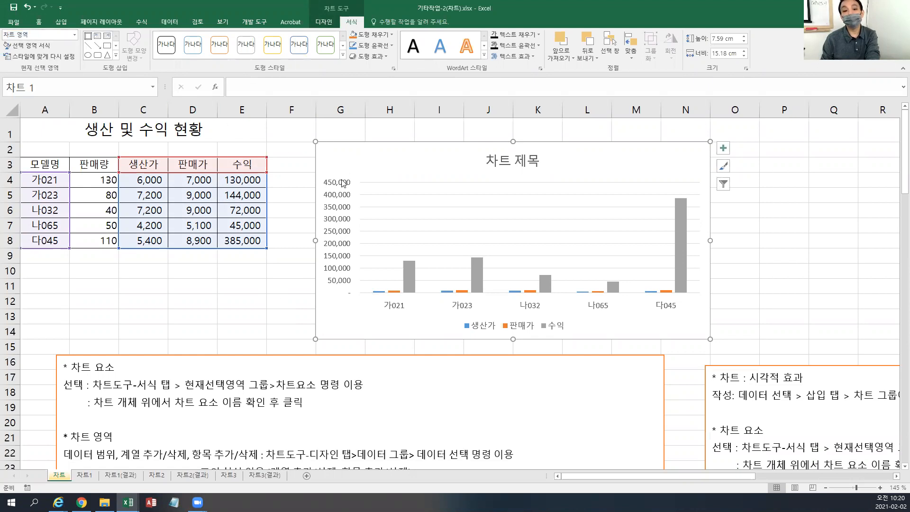
key(Escape)
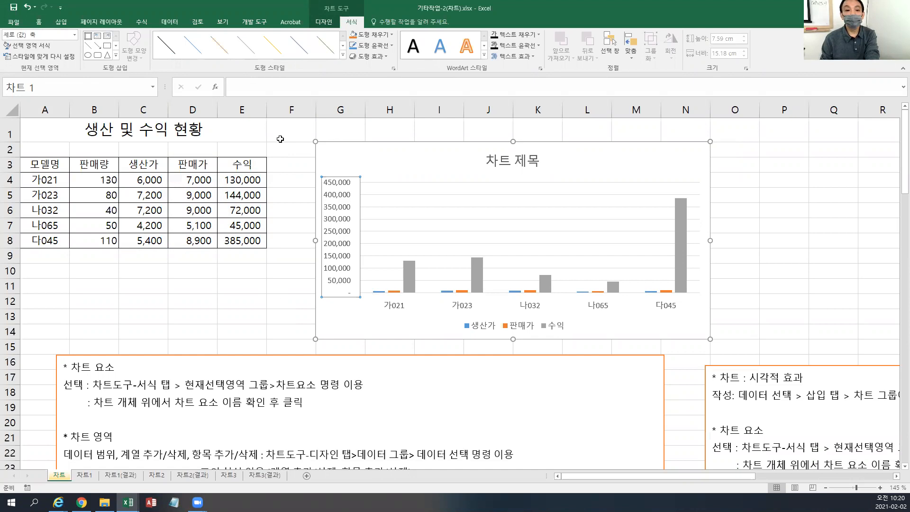
Step: Delete the "* 차트 요소" section from the notes text box below the chart and move the box up slightly
drag(322, 416, 63, 366)
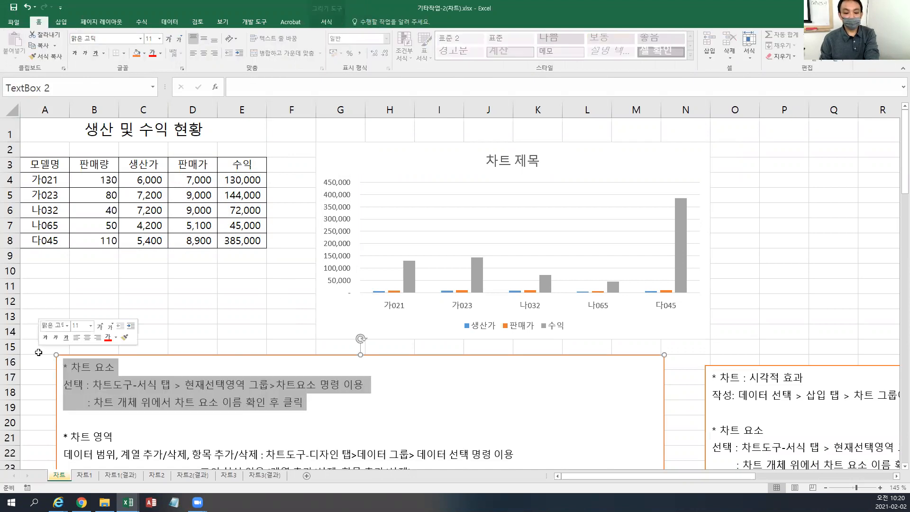
key(Delete)
key(Delete)
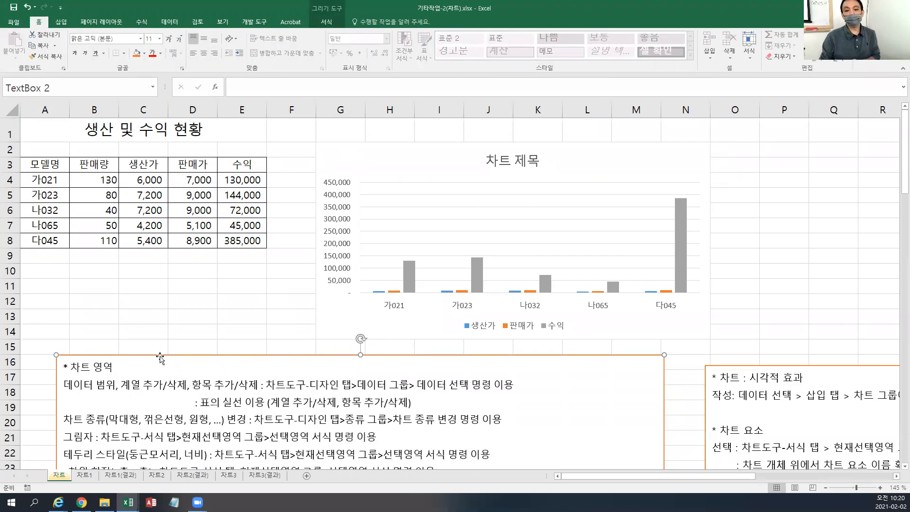
drag(175, 354, 174, 347)
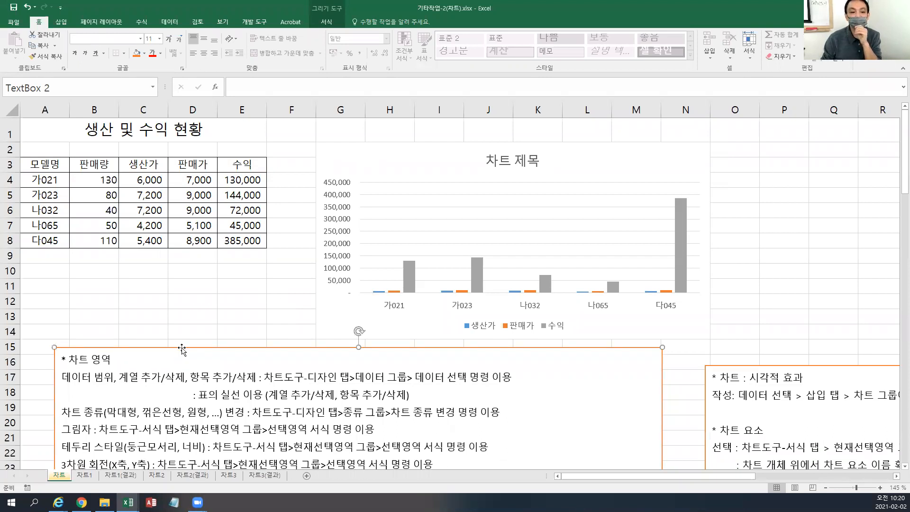
Step: Narrow the chart's data range on the sheet to exclude the 수익 and 판매가 columns, leaving only 생산가
click(357, 156)
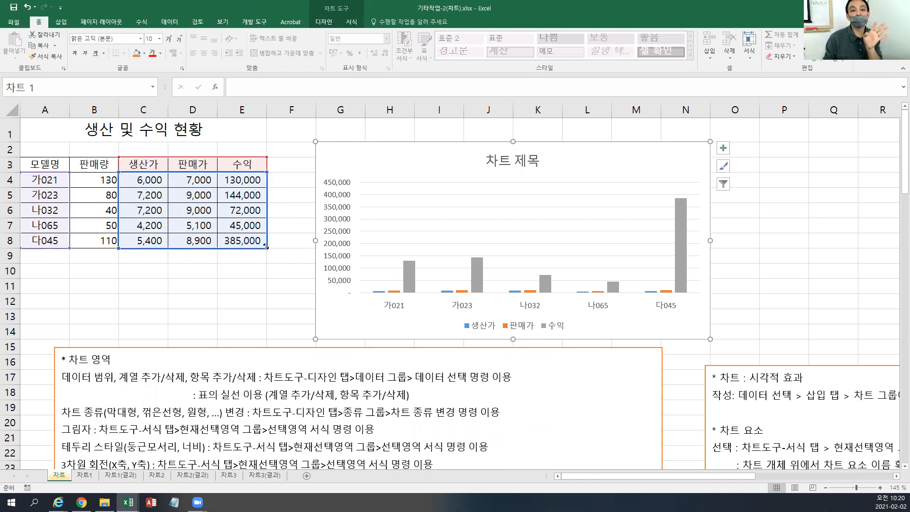
drag(266, 246, 216, 243)
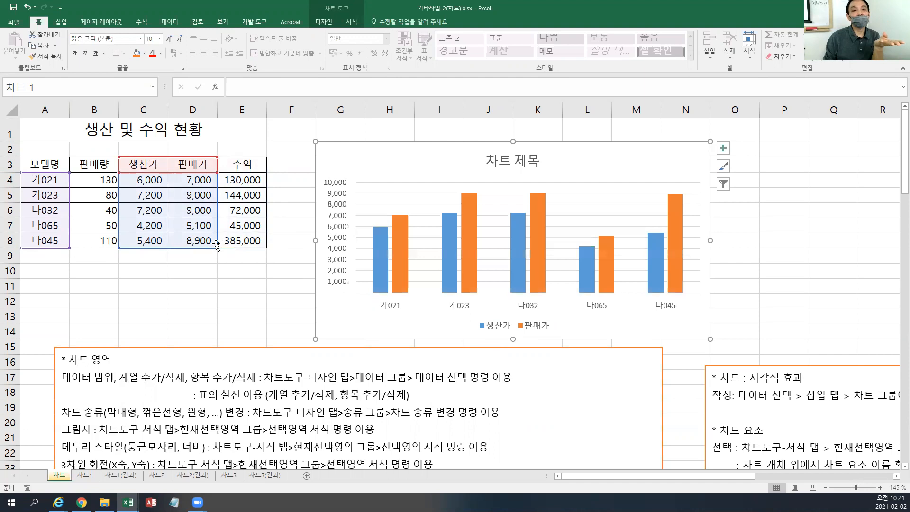
drag(216, 244, 189, 246)
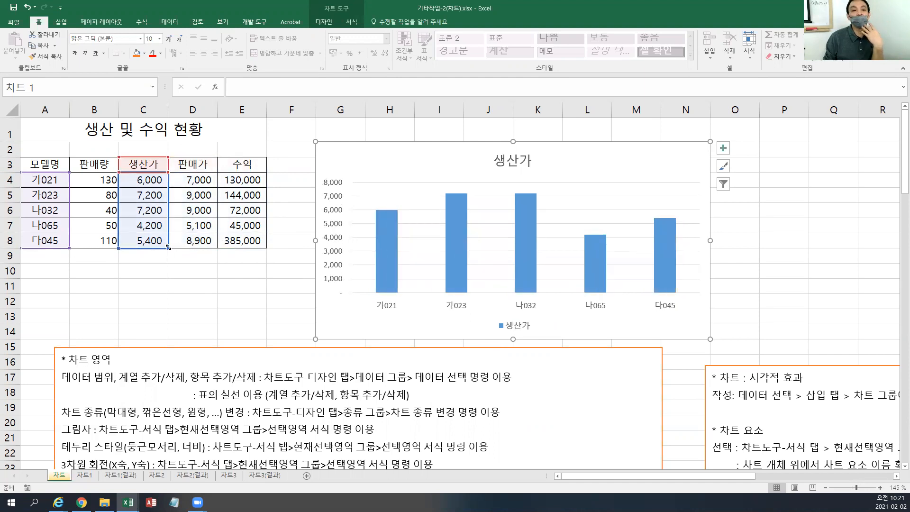
Step: Extend the chart's data range on the sheet to include the 판매가 and 수익 columns again
drag(168, 246, 217, 246)
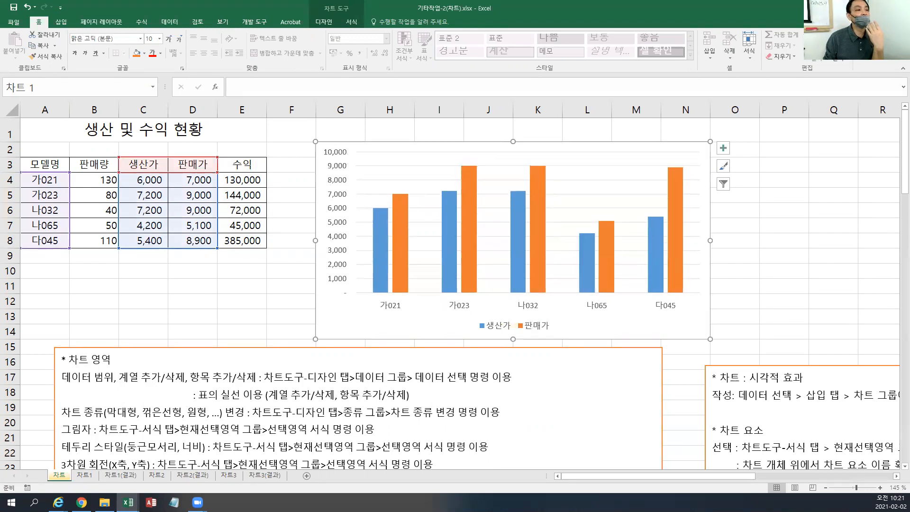
click(217, 248)
drag(216, 249, 268, 249)
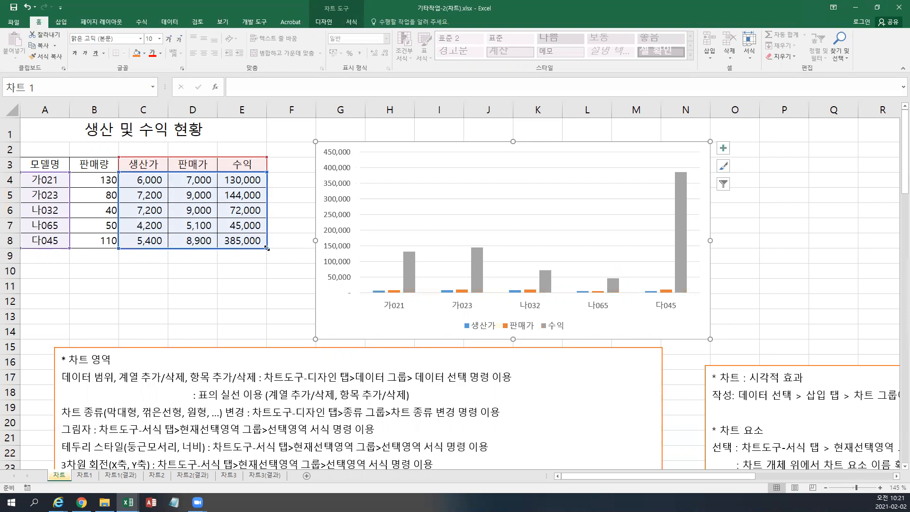
Step: Exclude the 다045 row from the chart's data range on the sheet, then include it again
drag(266, 239, 267, 237)
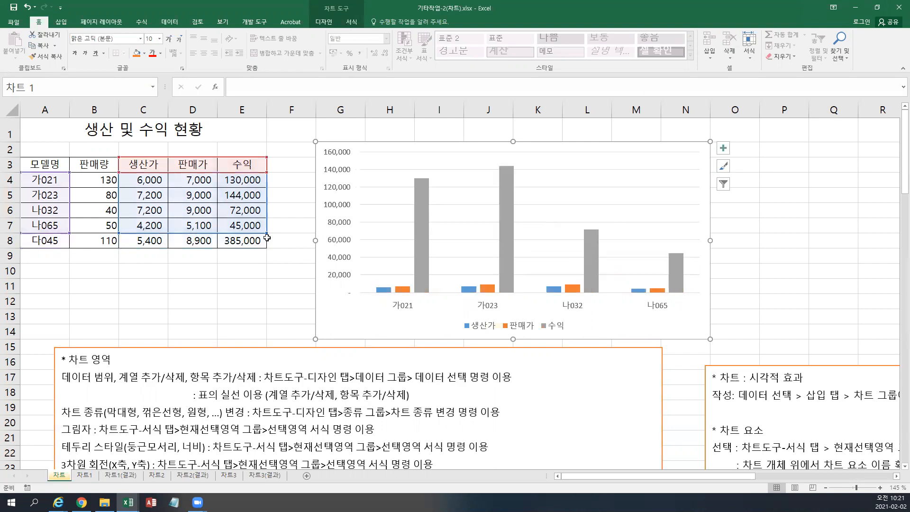
mouse_move(267, 233)
mouse_down()
mouse_move(267, 218)
mouse_move(266, 248)
mouse_up()
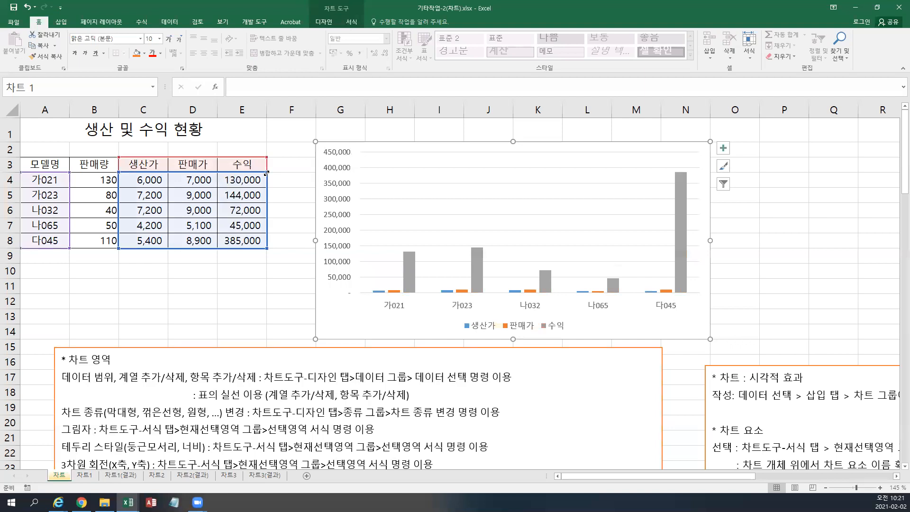
mouse_move(266, 178)
mouse_down()
mouse_move(267, 216)
mouse_move(265, 173)
mouse_up()
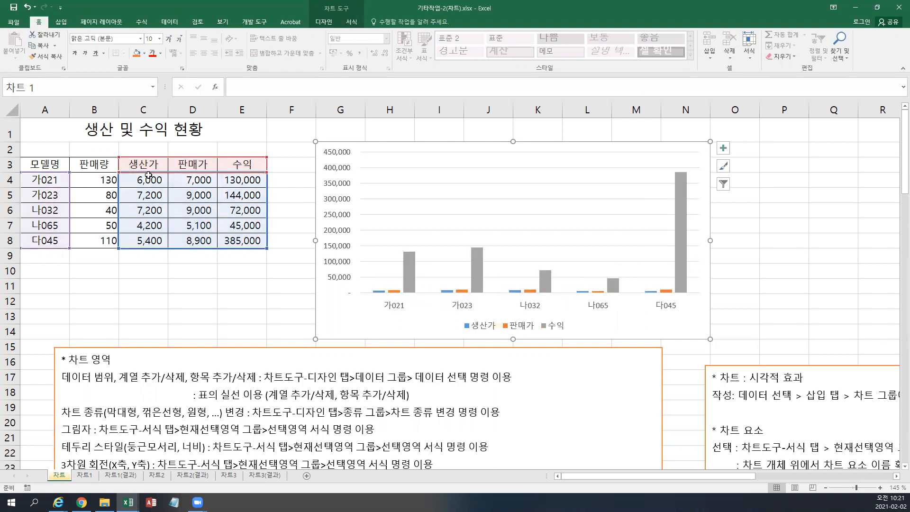
mouse_move(134, 174)
mouse_down()
mouse_move(219, 173)
mouse_move(137, 175)
mouse_up()
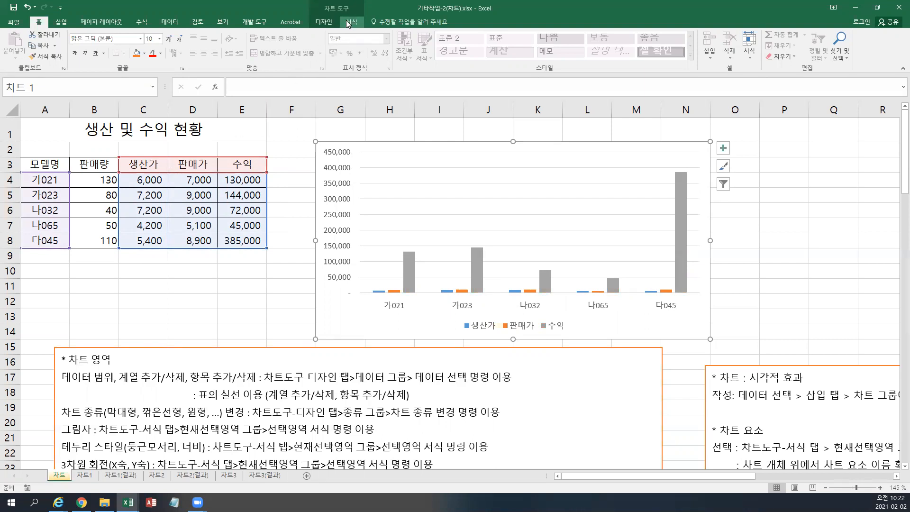
Step: Switch the chart's rows and columns back and forth, ending with the model names on the horizontal axis
click(325, 23)
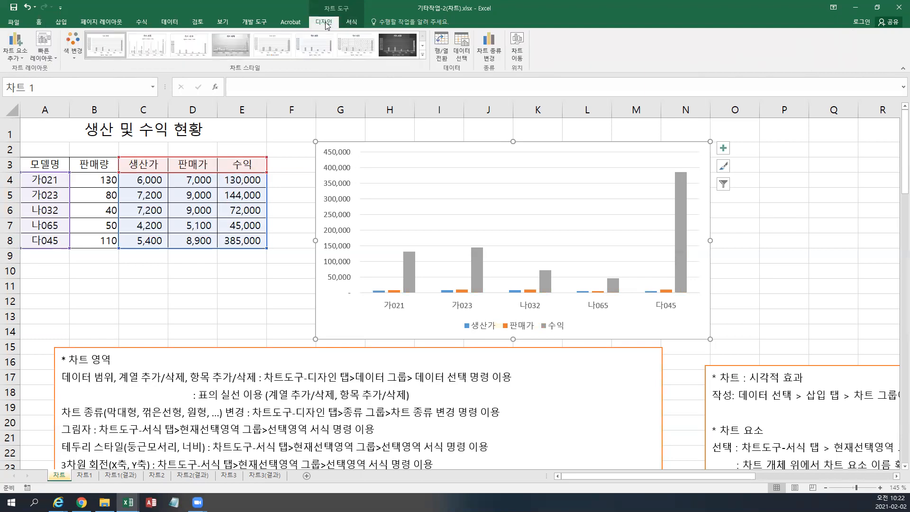
click(440, 58)
click(439, 57)
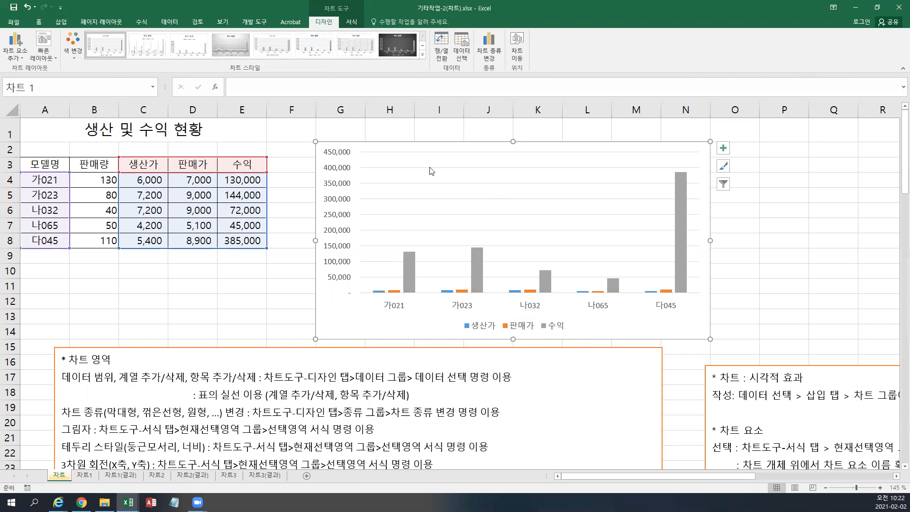
click(443, 60)
click(444, 60)
click(444, 60)
click(444, 61)
click(444, 60)
click(444, 60)
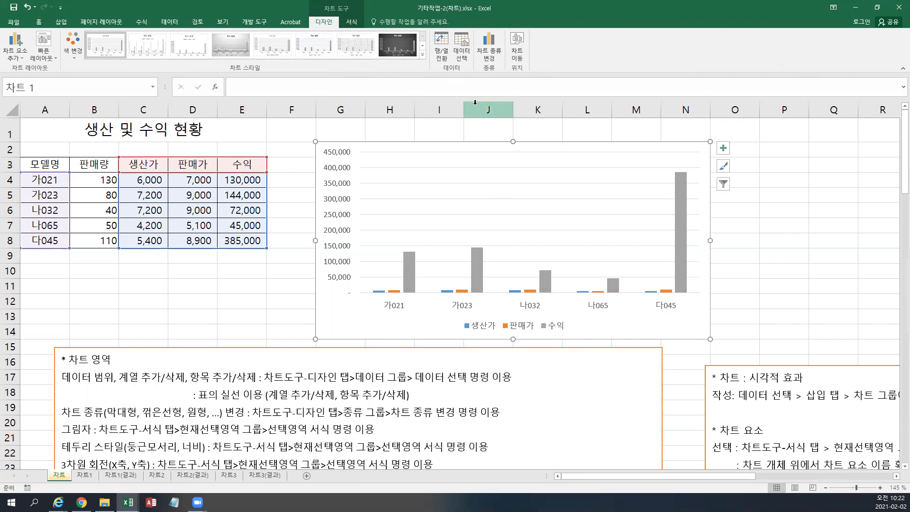
Step: Open the chart's data source settings, move the dialog clear of the bars, and remove the 수익 series
click(462, 54)
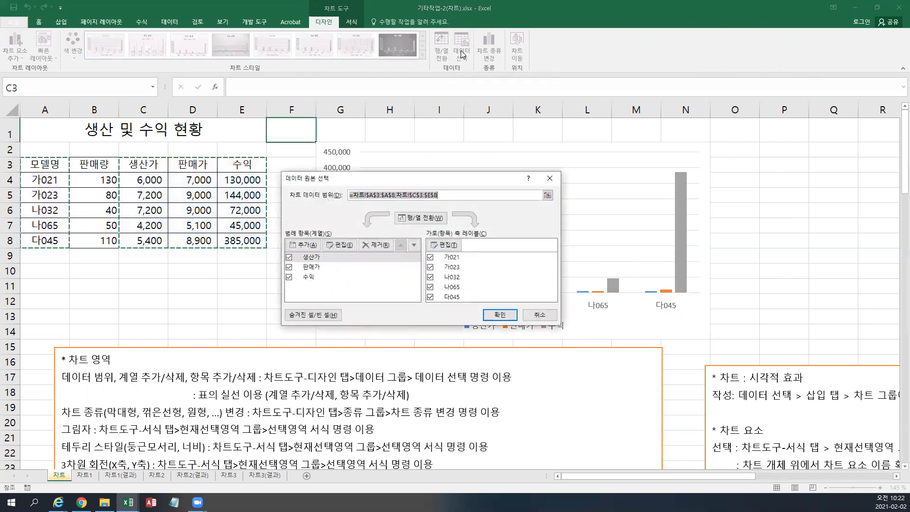
drag(403, 178, 433, 77)
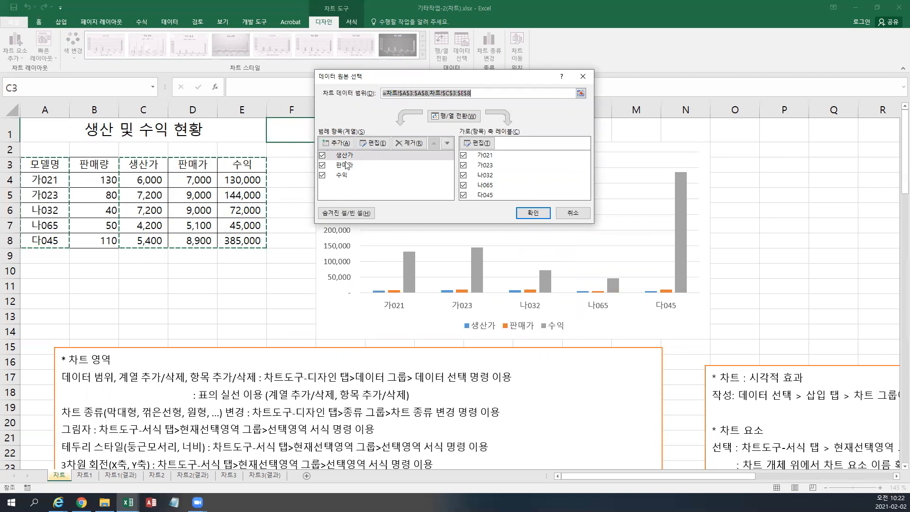
click(342, 176)
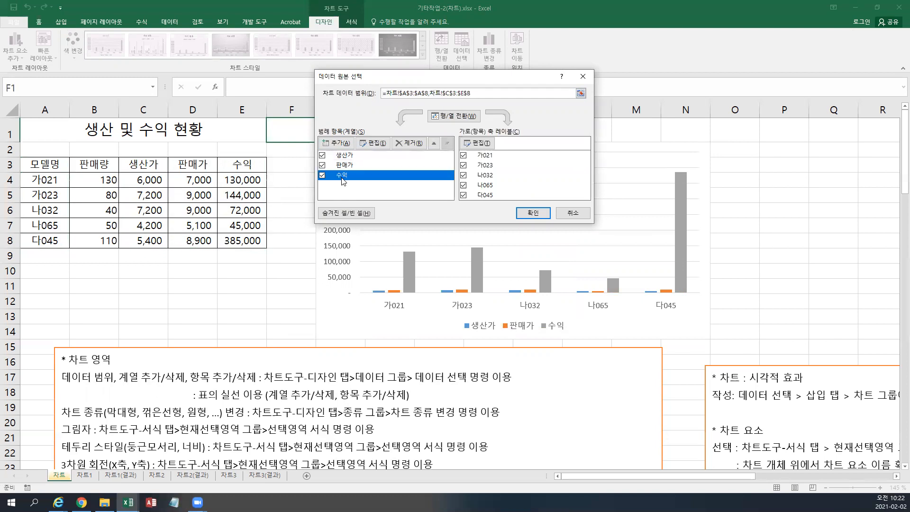
click(406, 144)
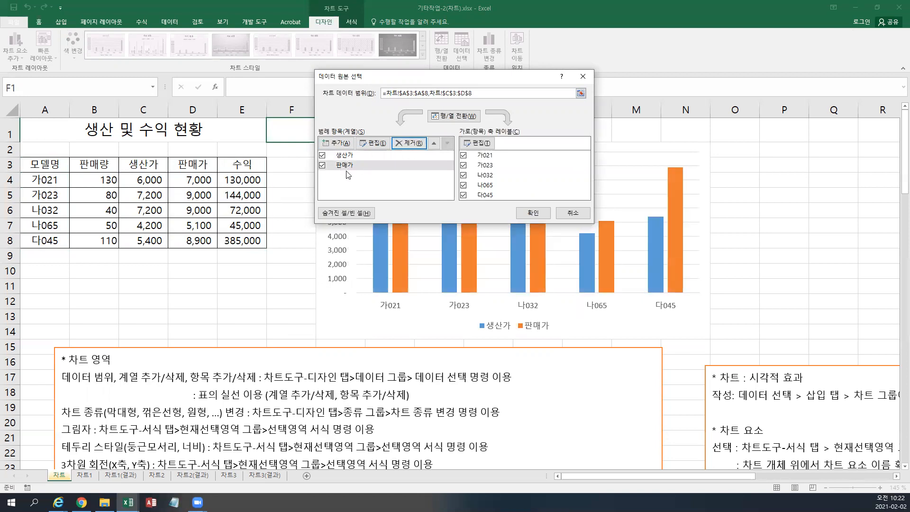
Step: Reorder the chart series repeatedly, ending with 판매가 placed before 생산가
click(433, 144)
click(447, 143)
click(433, 144)
click(445, 143)
click(434, 144)
click(445, 144)
click(434, 144)
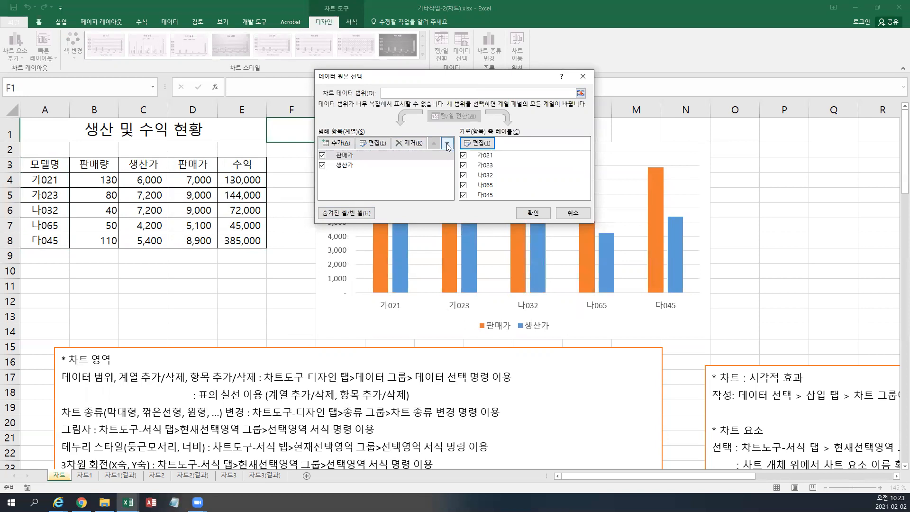
Step: Redefine the chart data range as A3:A8 and C3:D8 on the 차트 sheet and apply it
click(407, 93)
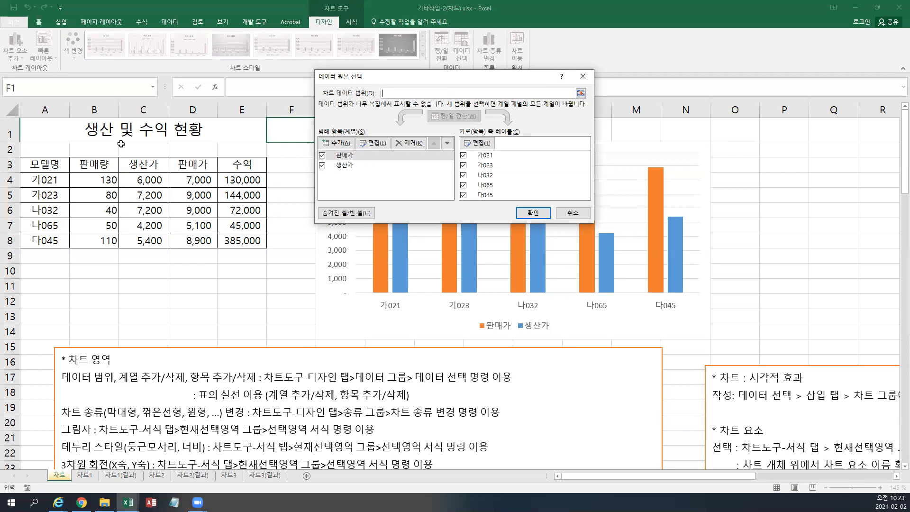
drag(54, 164, 45, 241)
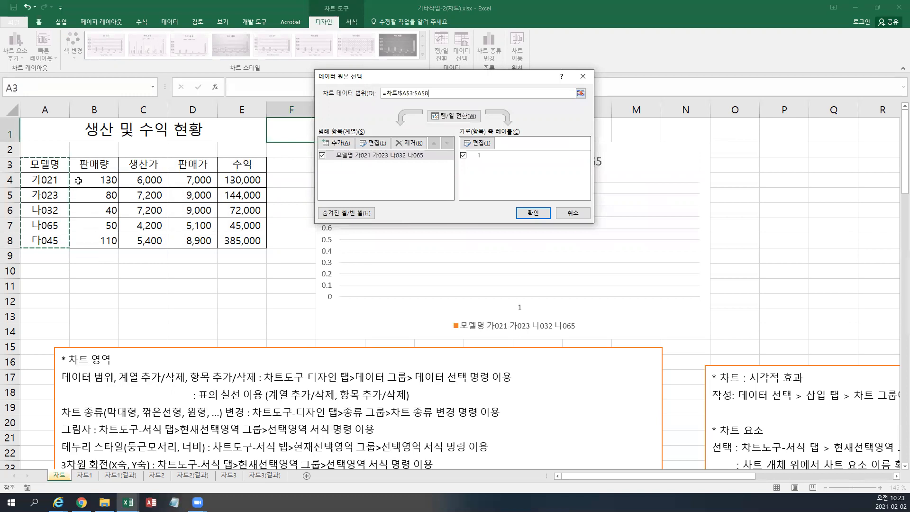
drag(137, 165, 199, 235)
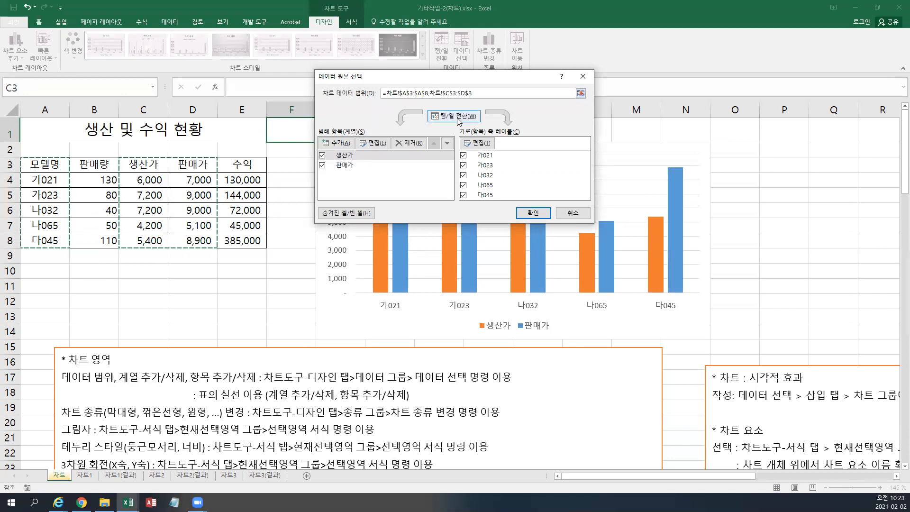
click(527, 215)
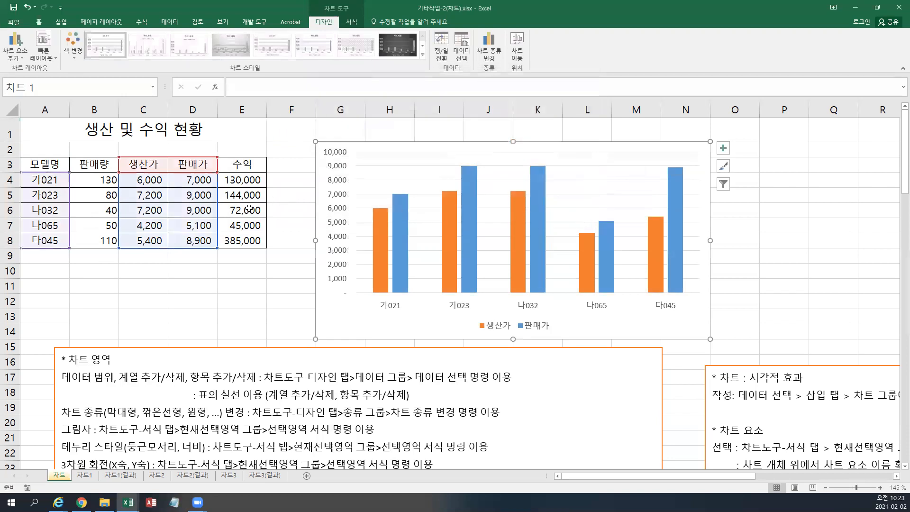
Step: Reopen the chart's data source settings and switch rows and columns to make the model names the series
click(461, 56)
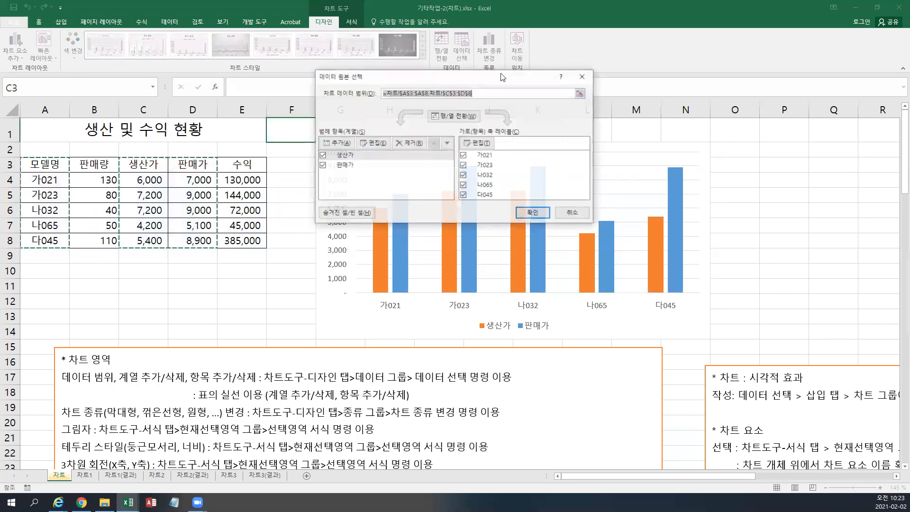
click(351, 158)
click(350, 165)
click(350, 154)
click(350, 165)
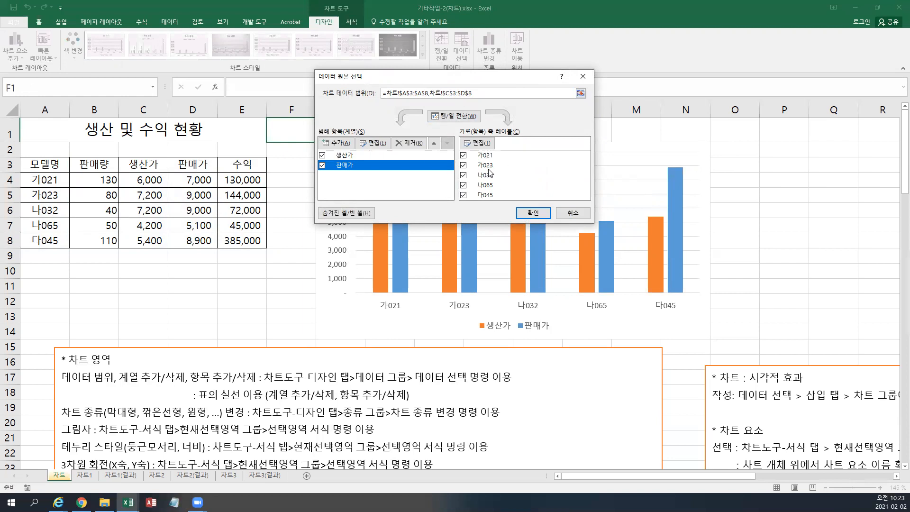
click(447, 116)
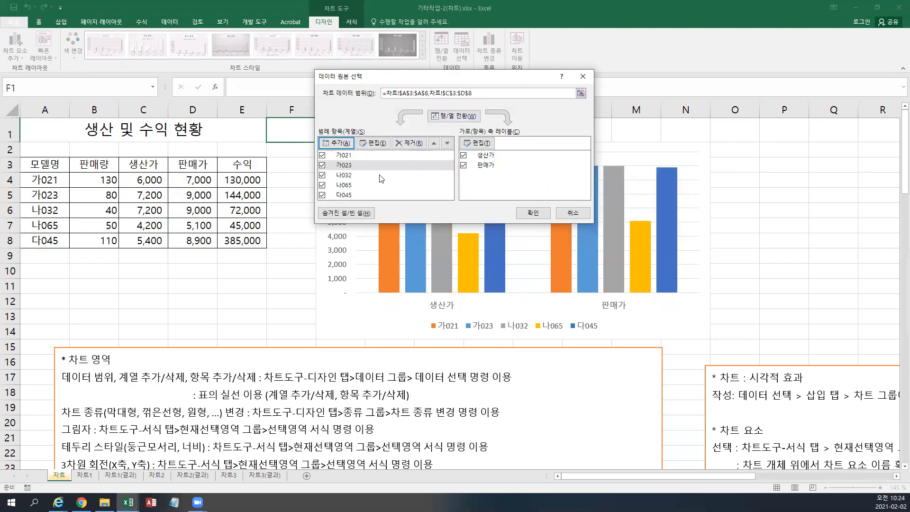
Step: Remove the 다045 series, then switch rows and columns back to make 생산가 and 판매가 the series
click(348, 195)
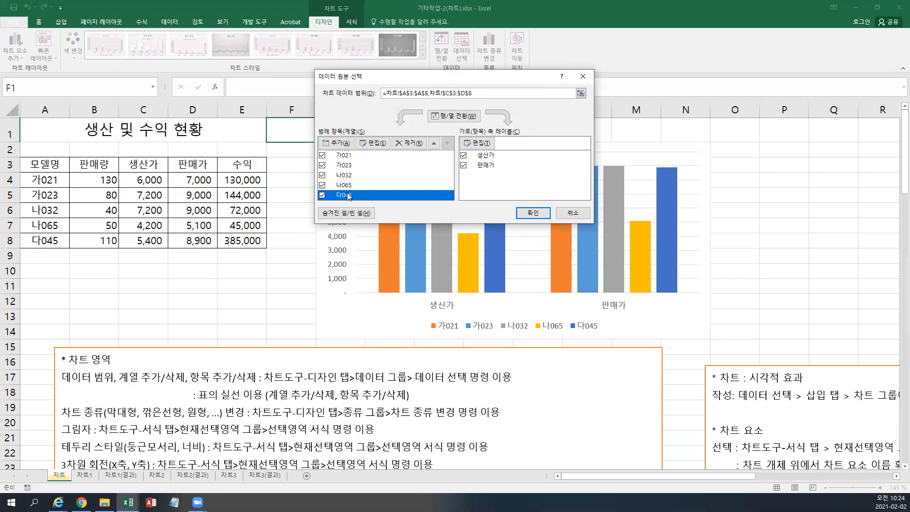
click(405, 144)
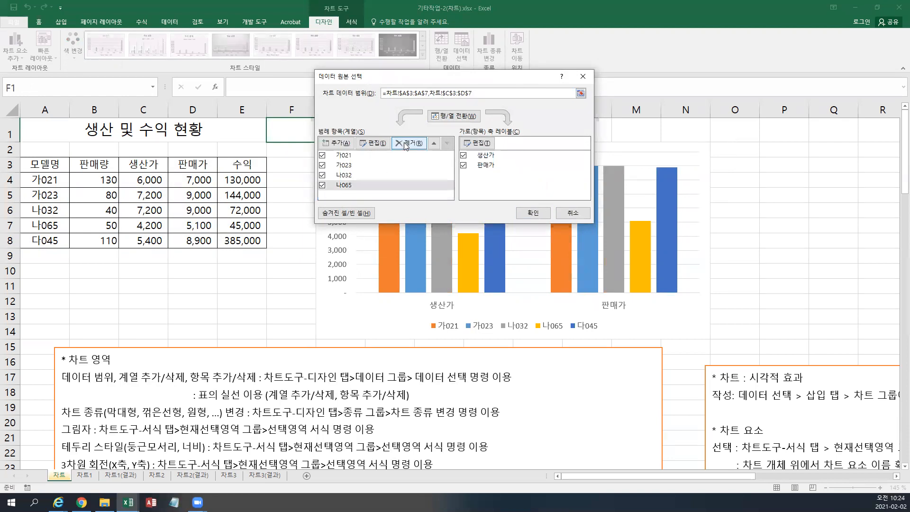
click(457, 117)
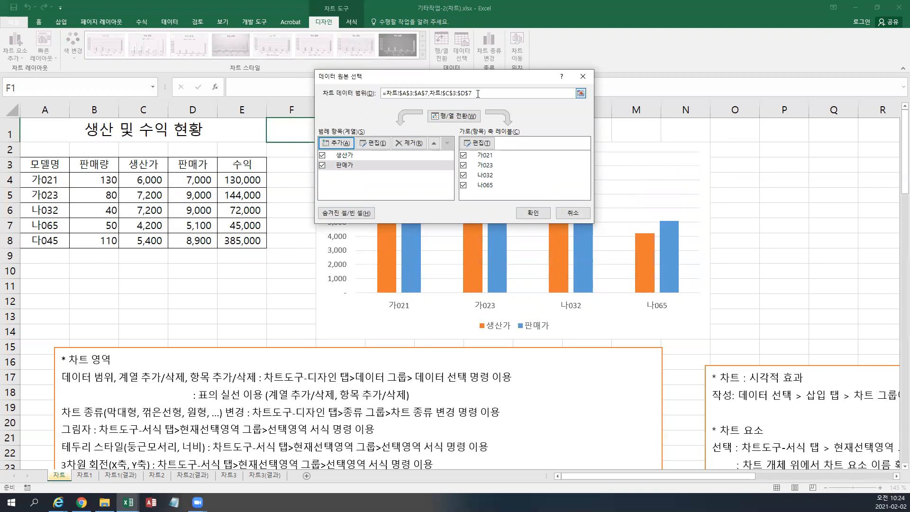
Step: Discard the pending data source changes, and delete the two lines about editing data range, series and items from the 차트 영역 note
drag(478, 94, 371, 90)
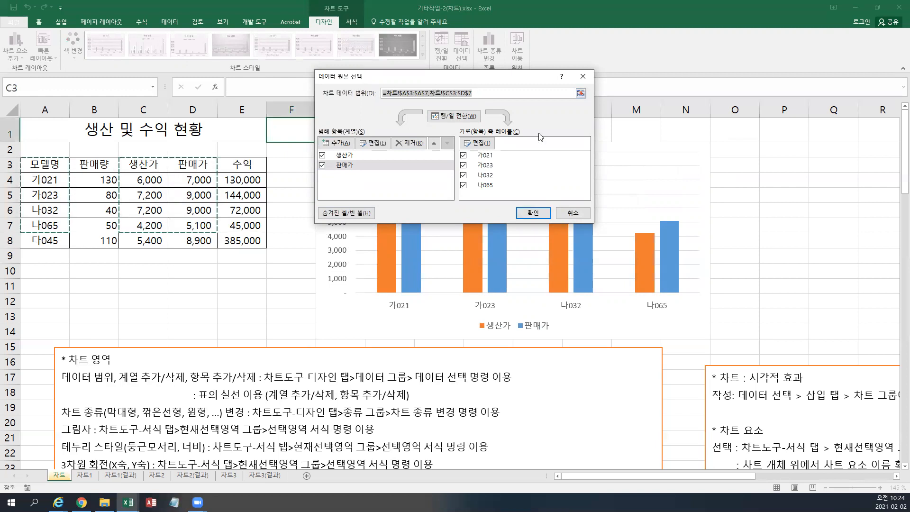
click(579, 217)
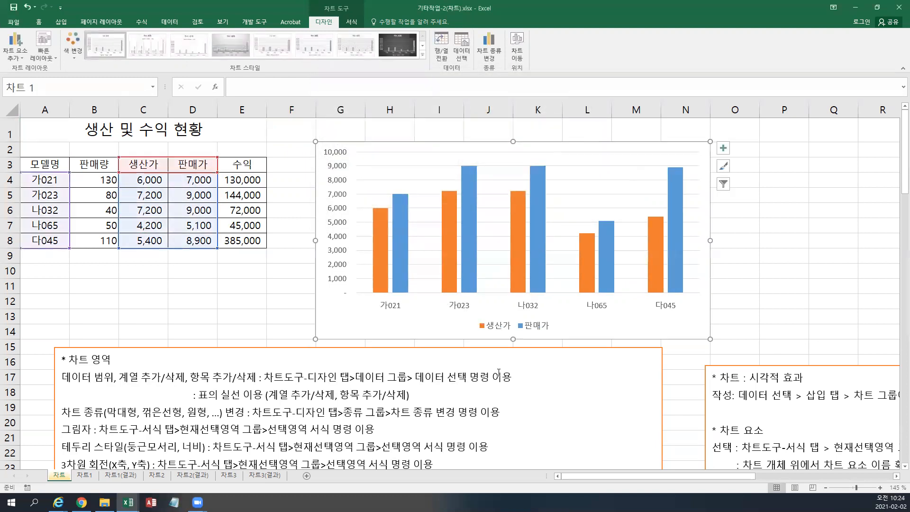
drag(417, 397, 24, 382)
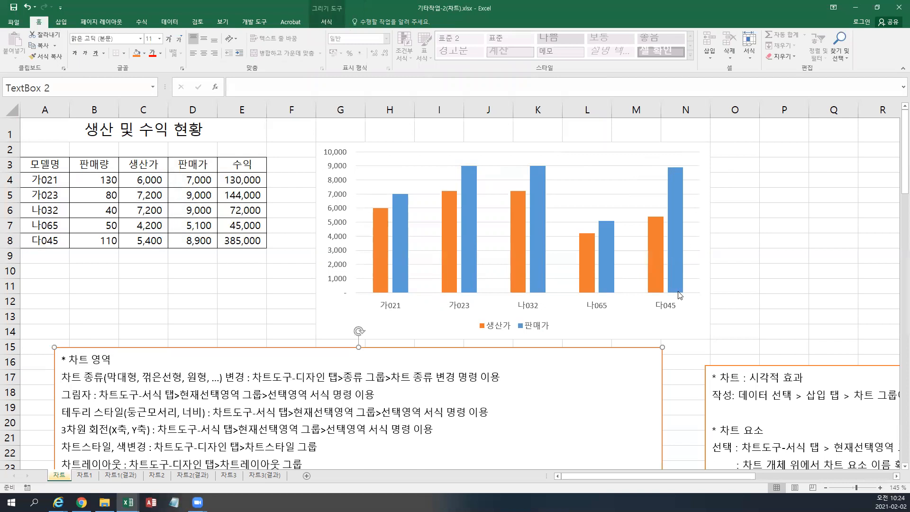
Step: Reopen the chart's data source settings to review the data range, series and item labels, and close them
click(677, 329)
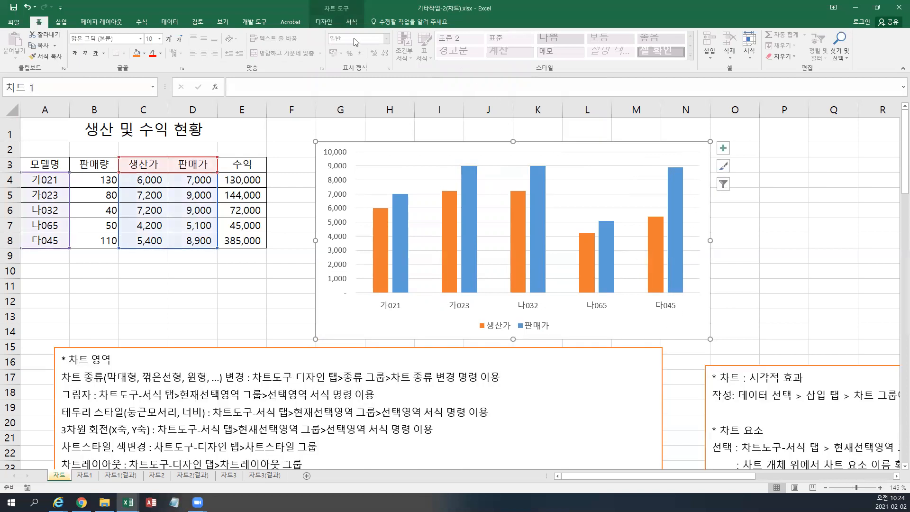
click(324, 22)
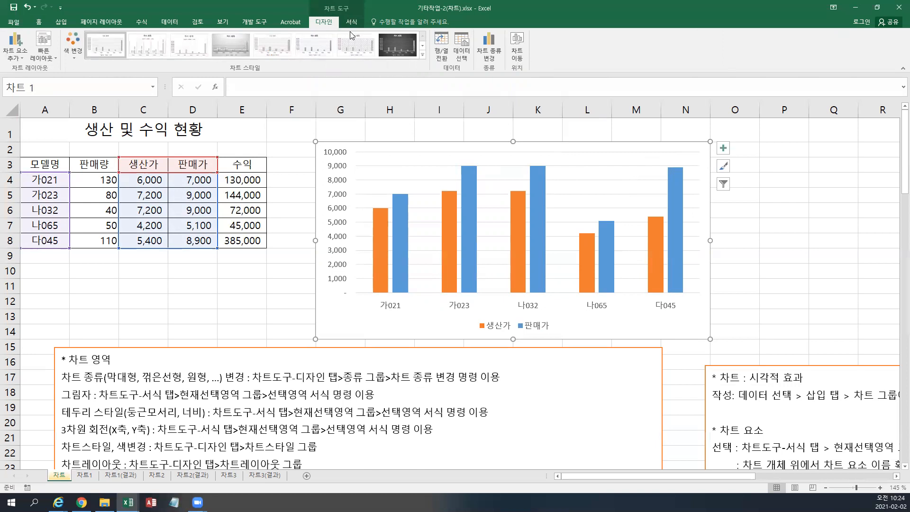
right_click(625, 311)
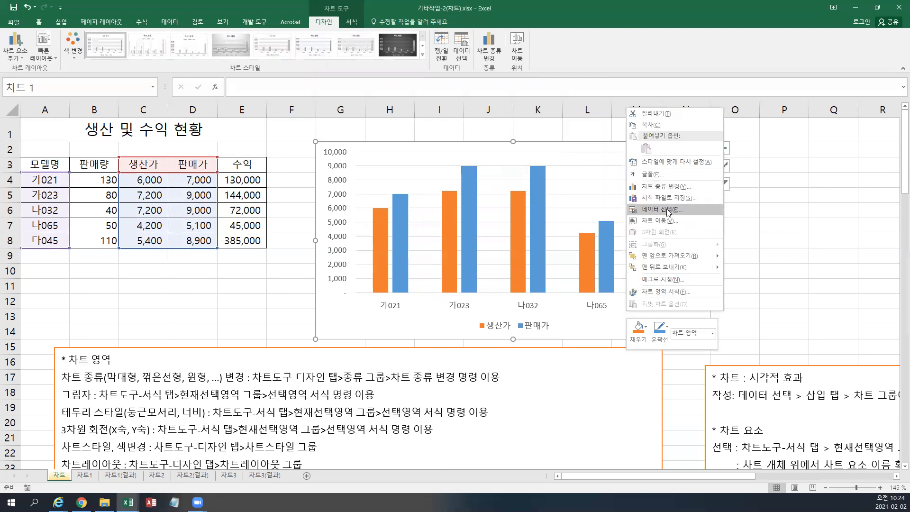
click(661, 209)
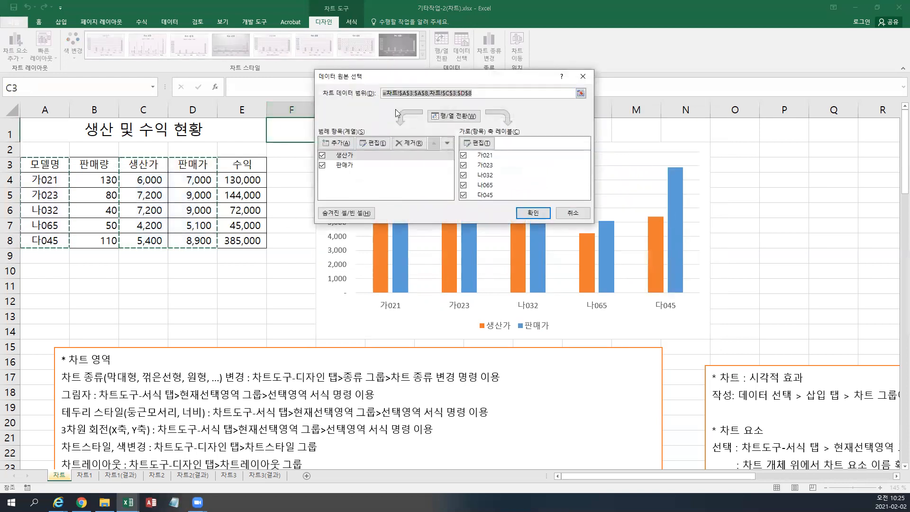
click(532, 213)
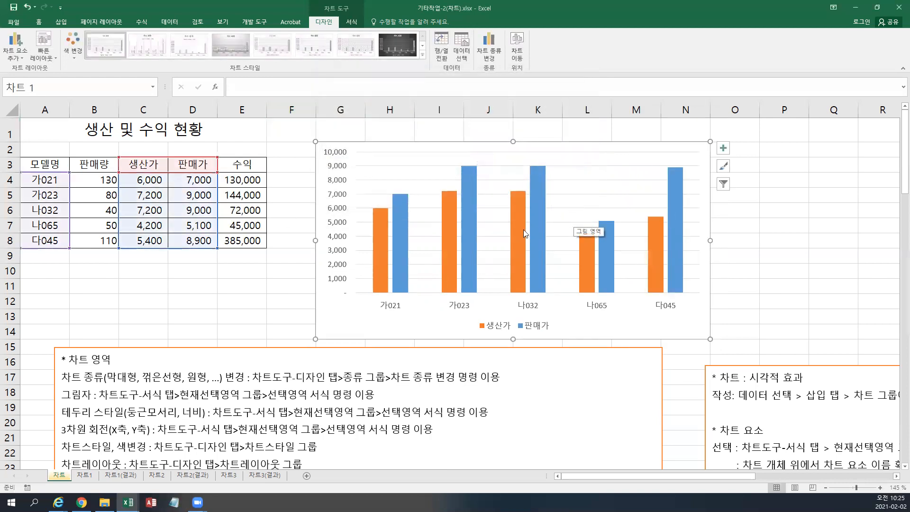
Step: Compare the 가로 막대형 and 세로 막대형 categories in the chart type settings and preview both clustered column layouts
mouse_move(519, 231)
click(491, 54)
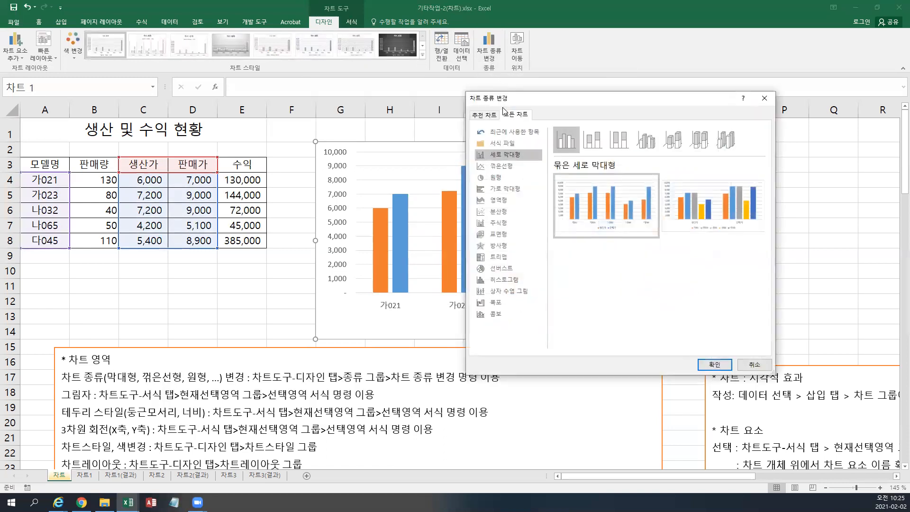
click(496, 190)
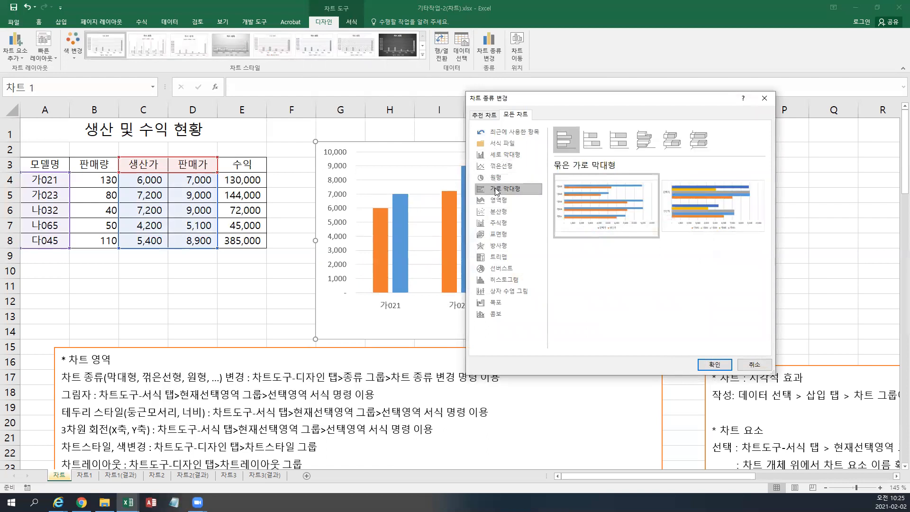
click(505, 156)
click(505, 189)
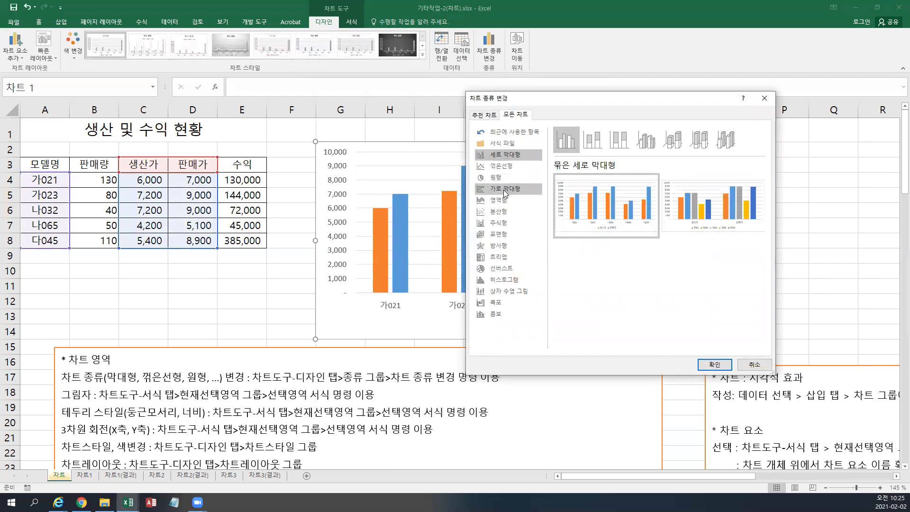
click(505, 155)
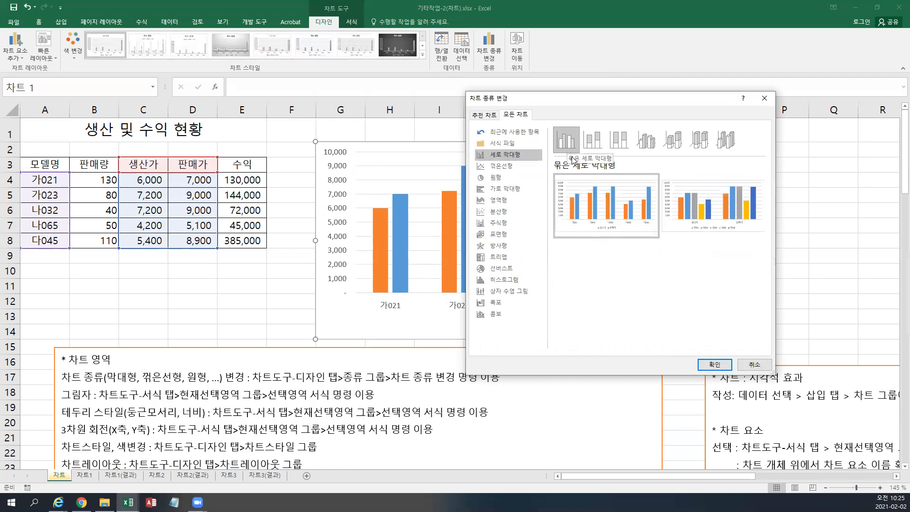
mouse_move(584, 198)
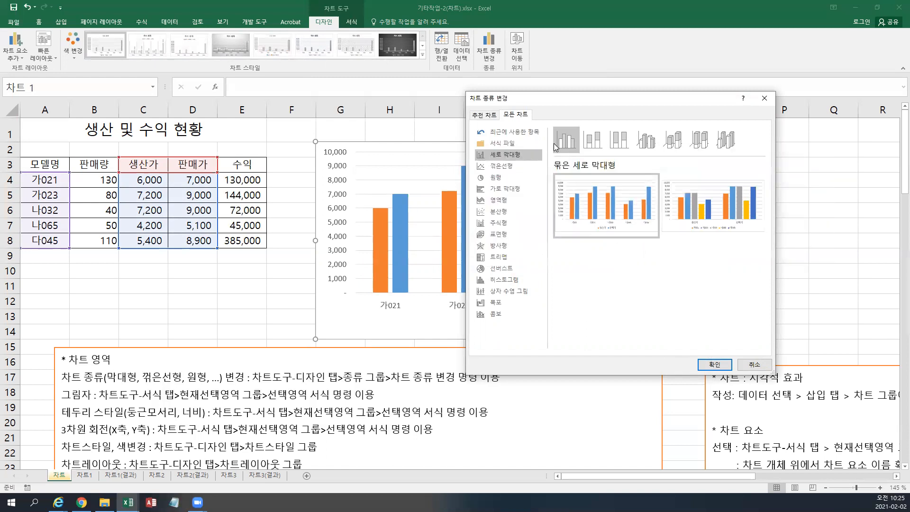
mouse_move(592, 229)
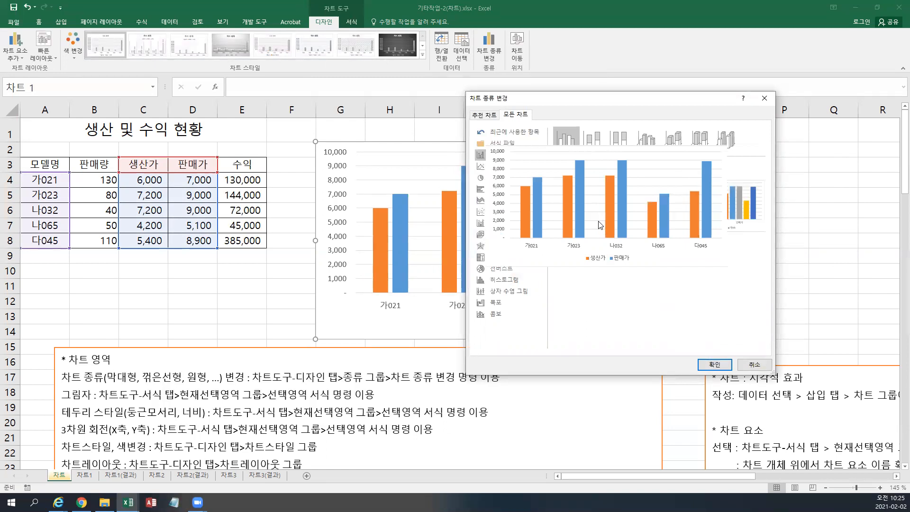
mouse_move(684, 218)
mouse_move(617, 211)
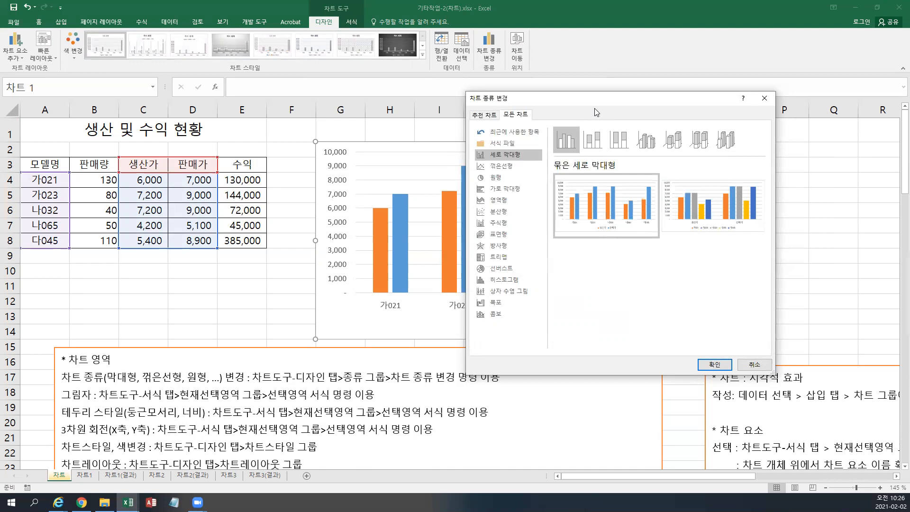
Step: Preview the stacked column type, and change the chart type to 3차원 묶은 세로 막대형
click(593, 140)
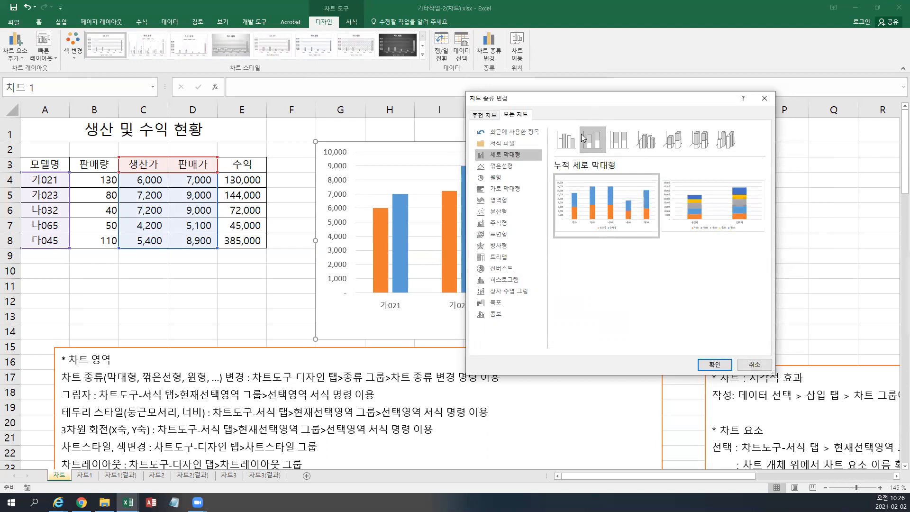
mouse_move(718, 206)
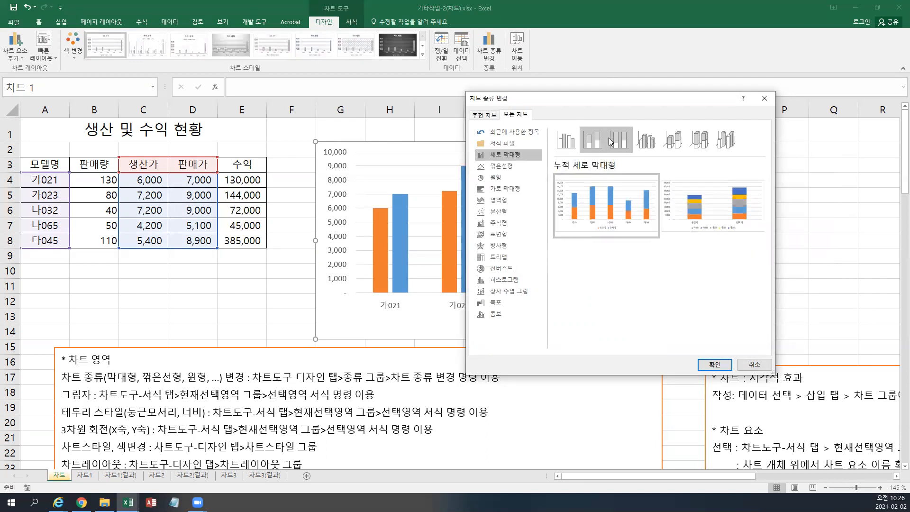
click(649, 144)
mouse_move(649, 195)
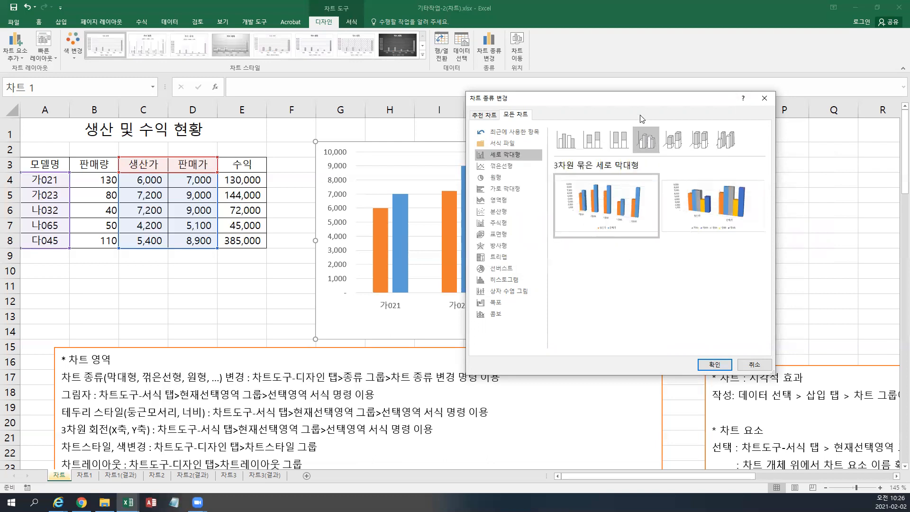
click(714, 365)
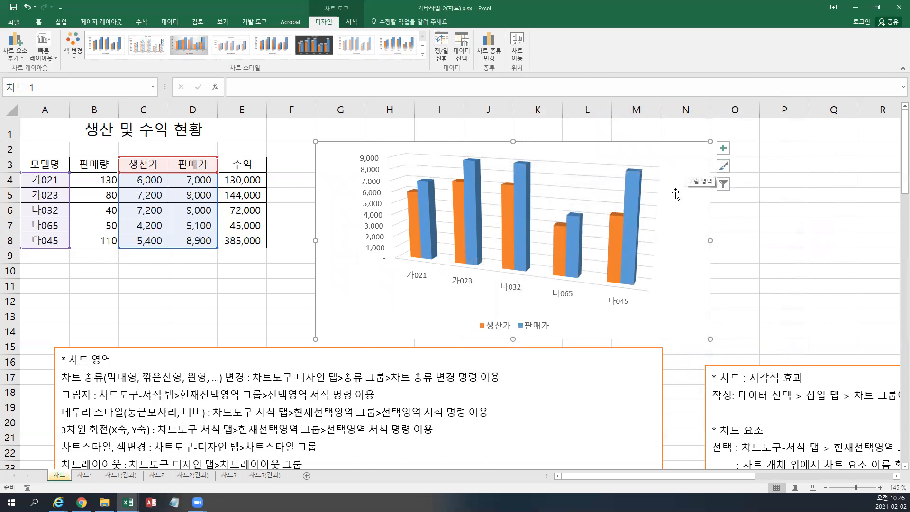
Step: Change the chart type to 표식이 있는 꺾은선형
right_click(688, 252)
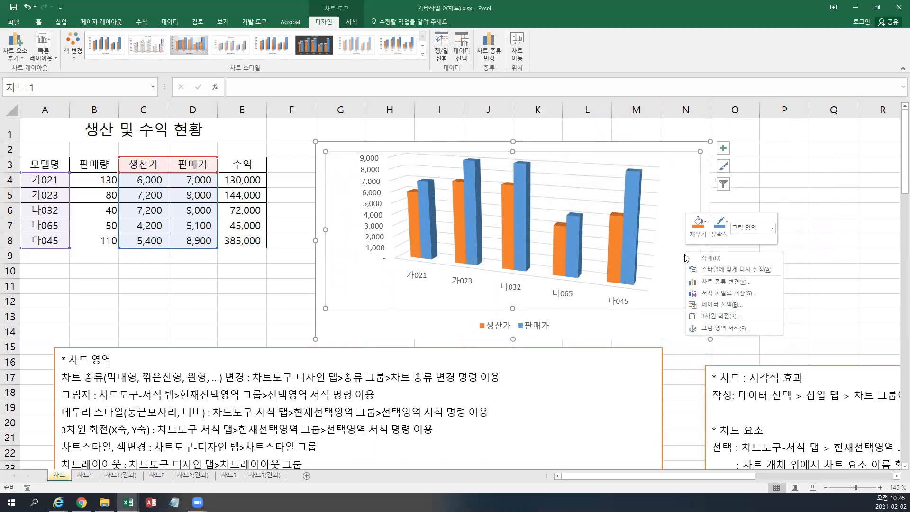
click(703, 282)
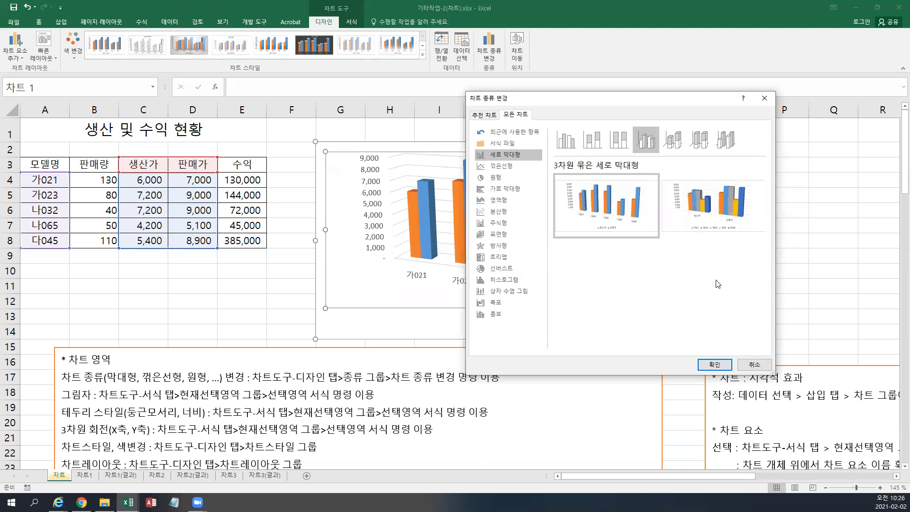
click(503, 168)
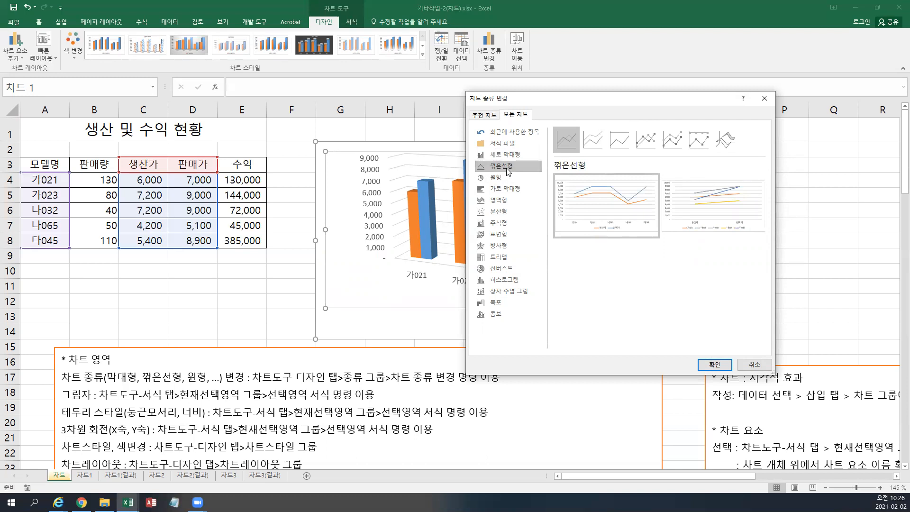
click(642, 148)
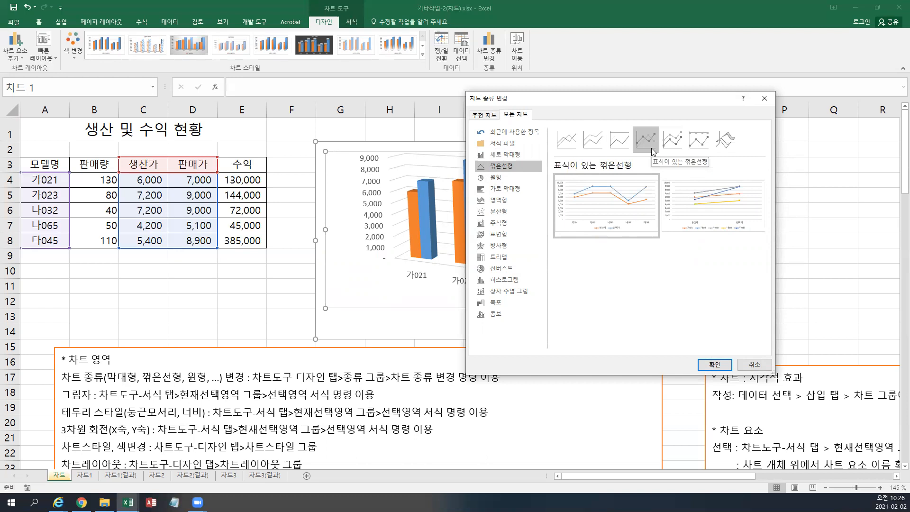
click(715, 364)
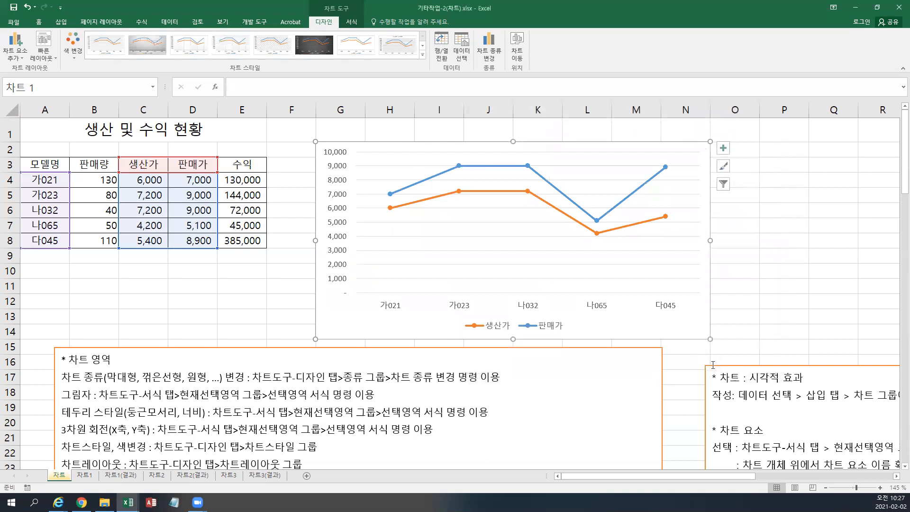
Step: Change the chart type to the plain 원형 pie after previewing 3차원 원형
click(490, 58)
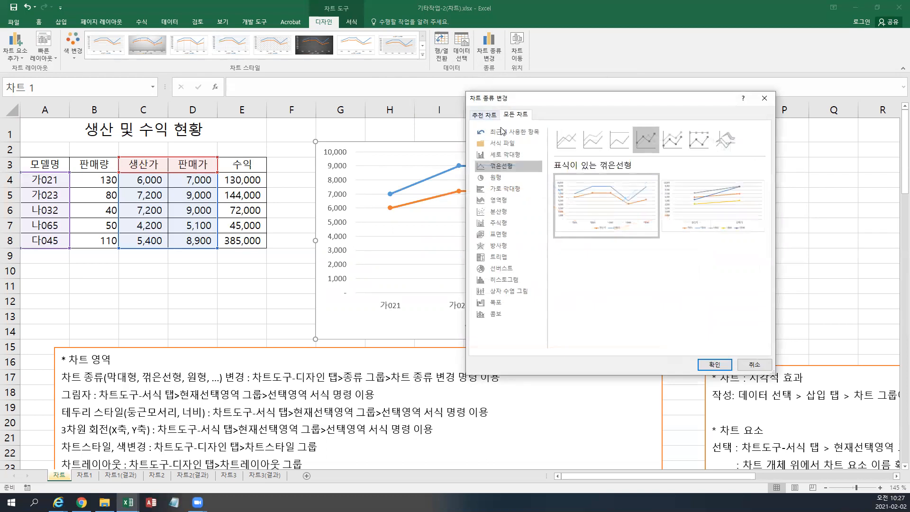
click(501, 177)
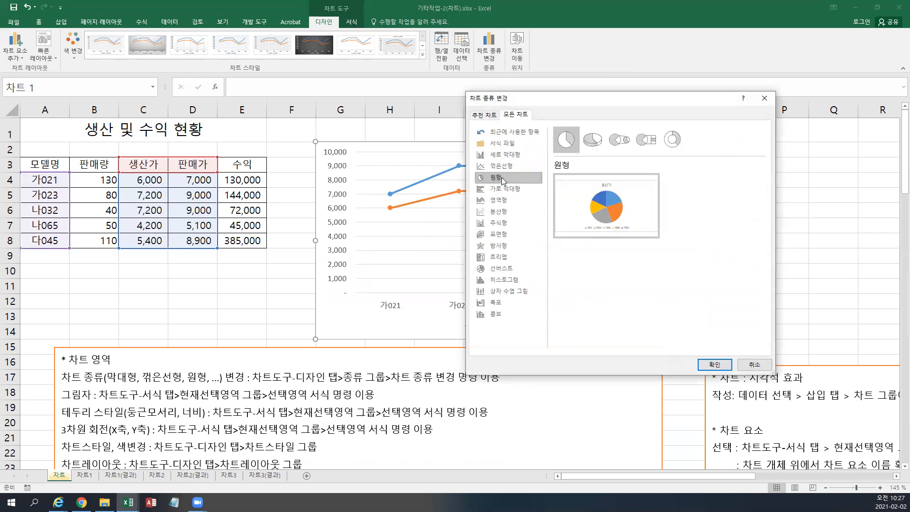
click(591, 147)
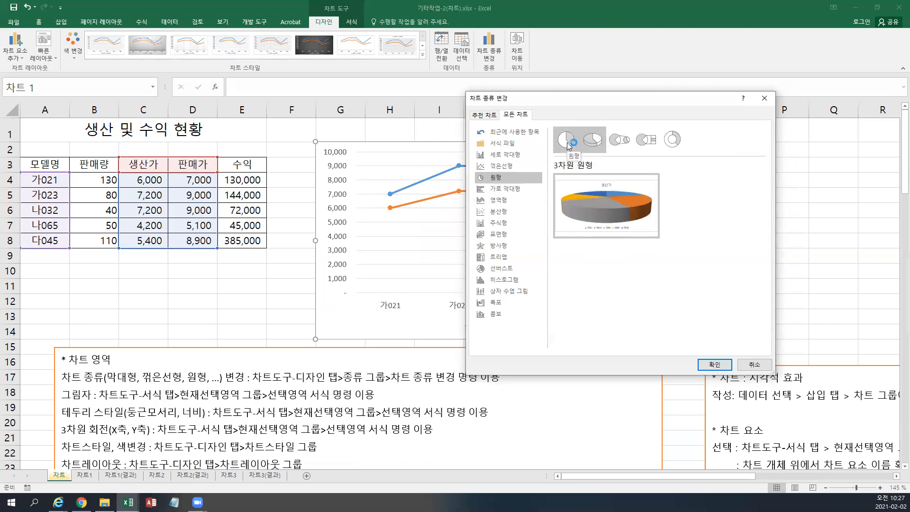
click(569, 145)
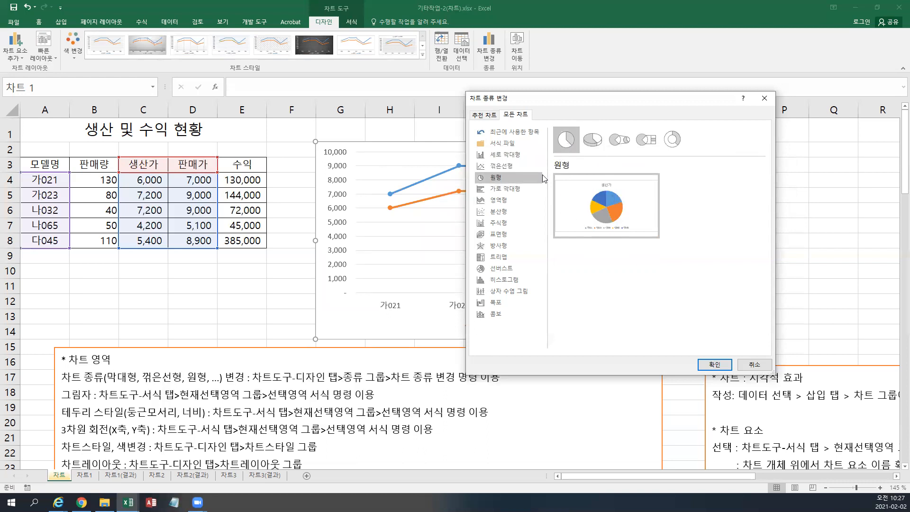
click(707, 365)
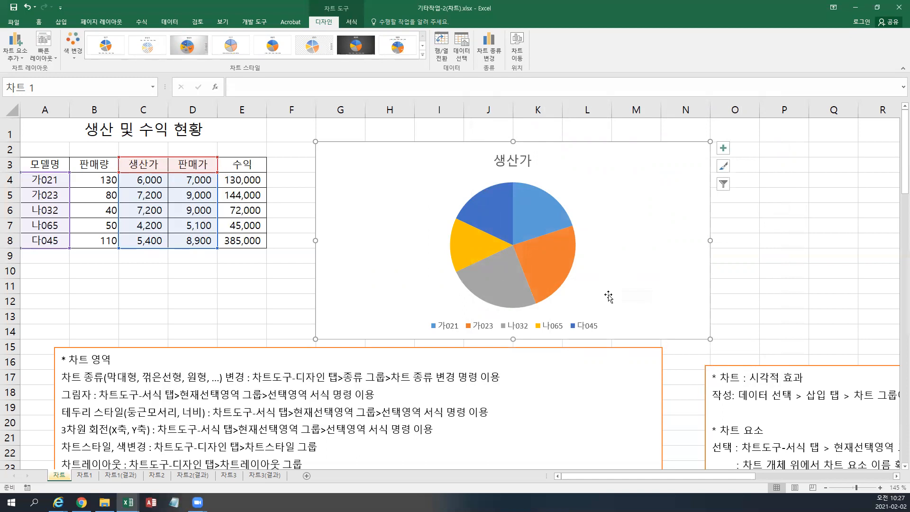
Step: Change the pie chart's type to 묶은 세로 막대형, using the layout with 생산가 and 판매가 as series
right_click(645, 177)
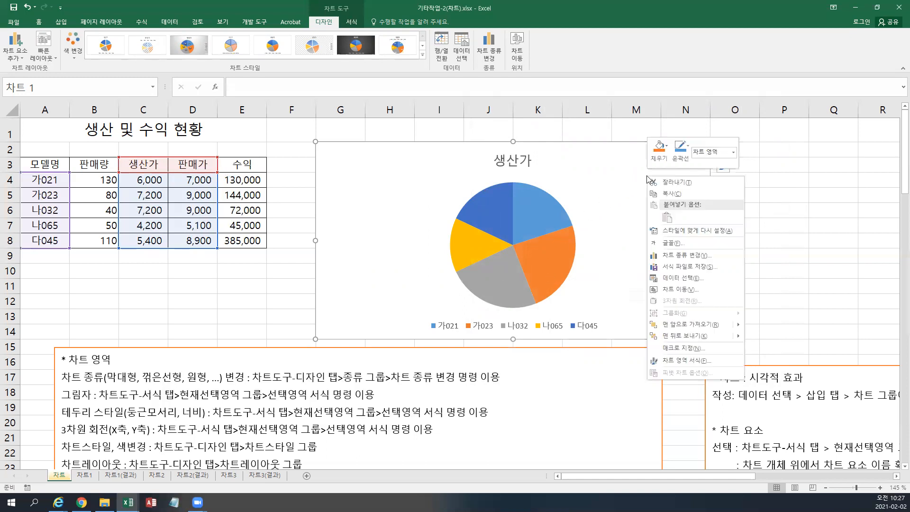
click(680, 260)
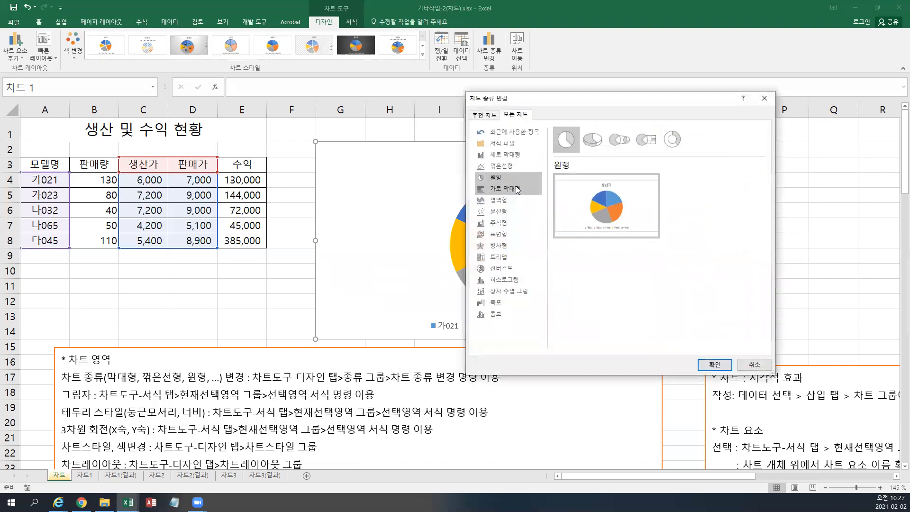
click(505, 156)
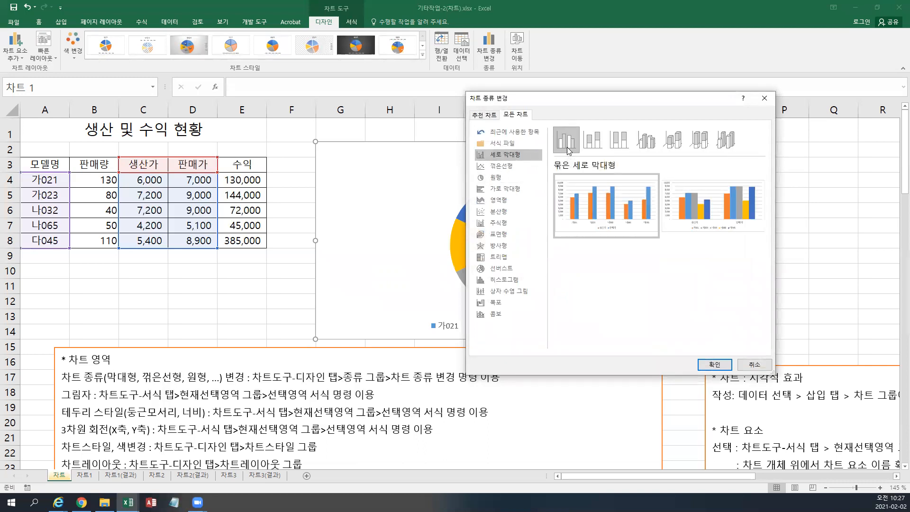
click(710, 365)
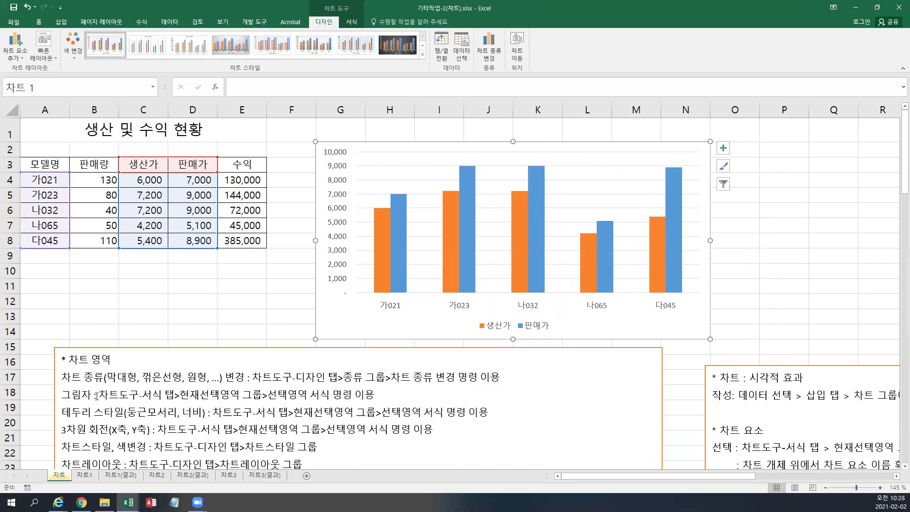
Step: Apply the centred inner (안쪽) shadow preset to the chart area
click(351, 22)
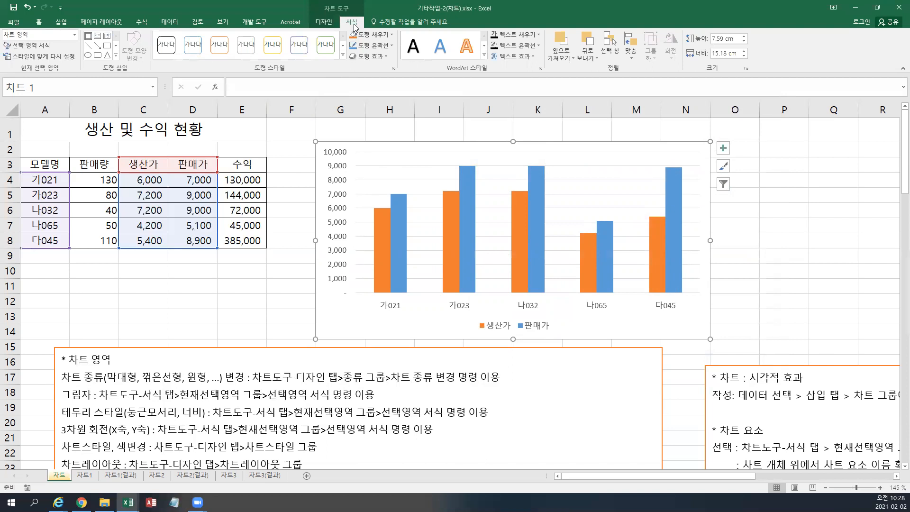
click(356, 60)
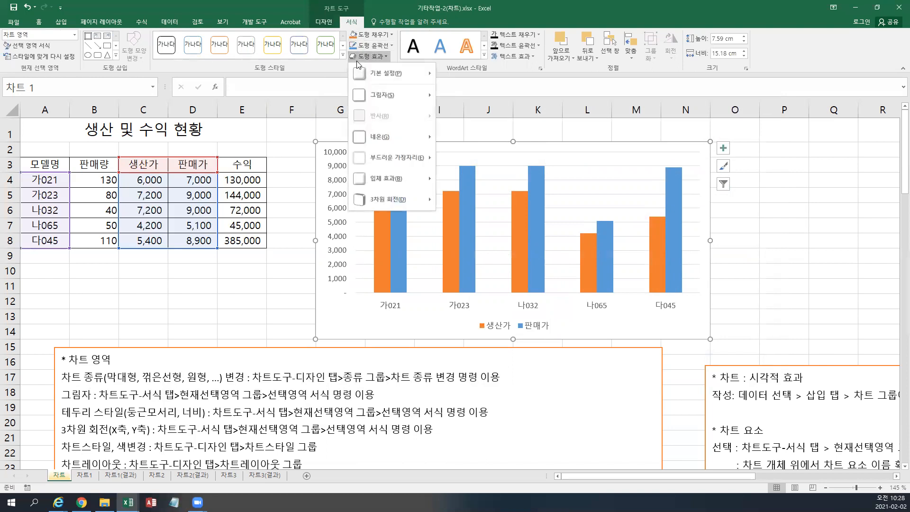
mouse_move(366, 96)
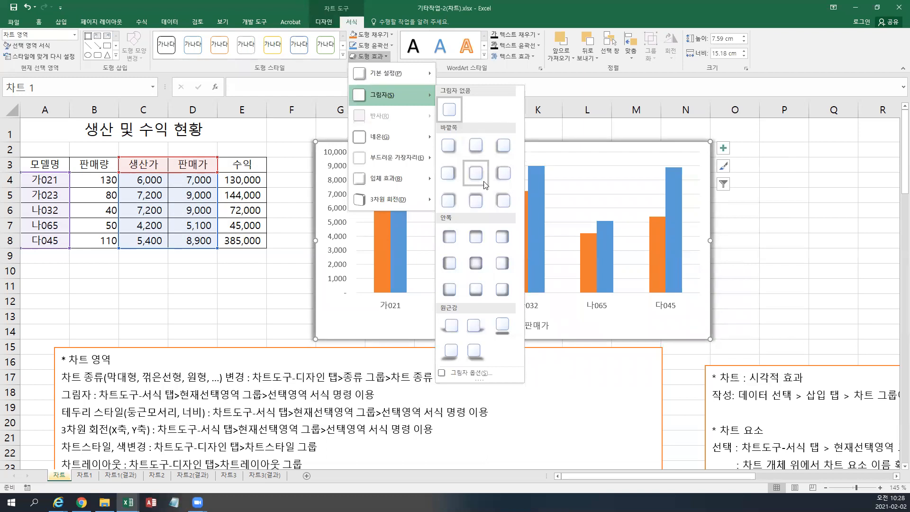
click(483, 266)
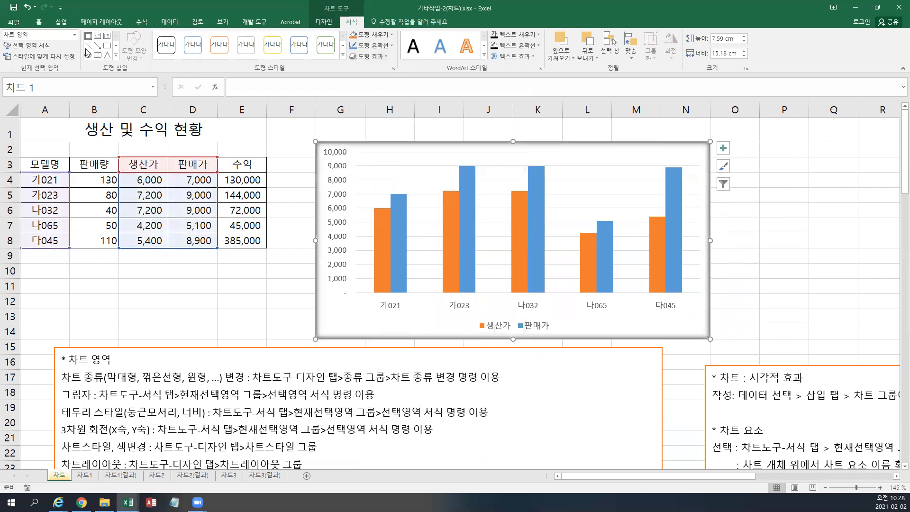
Step: Change the chart area's shadow to the first outer (바깥쪽) preset, cast diagonally at 45°
click(33, 48)
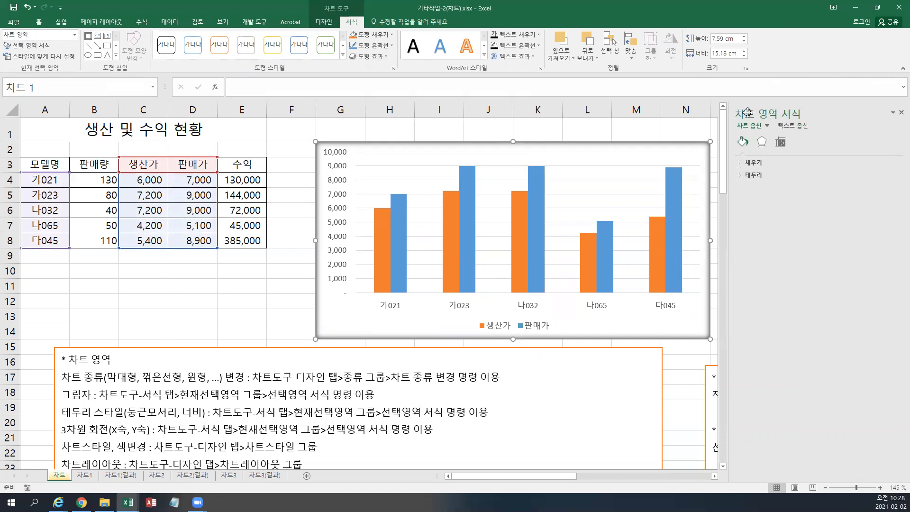
click(762, 143)
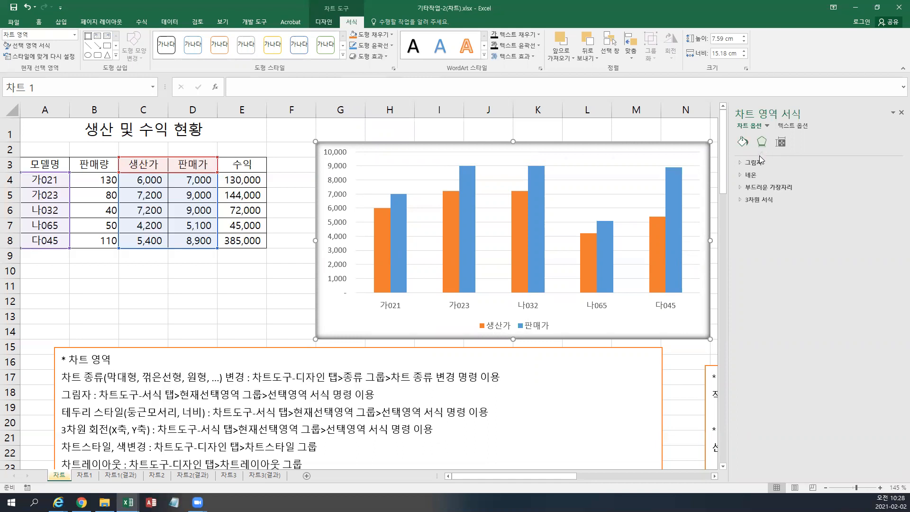
click(759, 165)
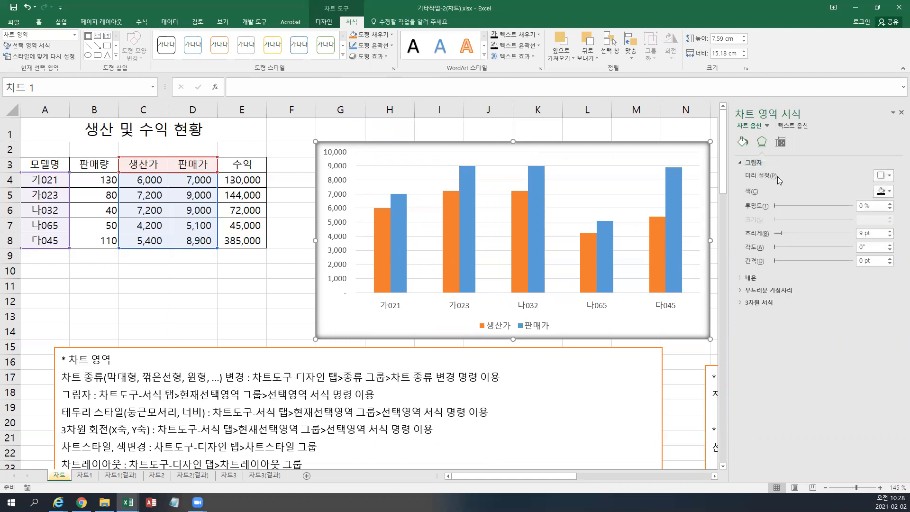
click(884, 177)
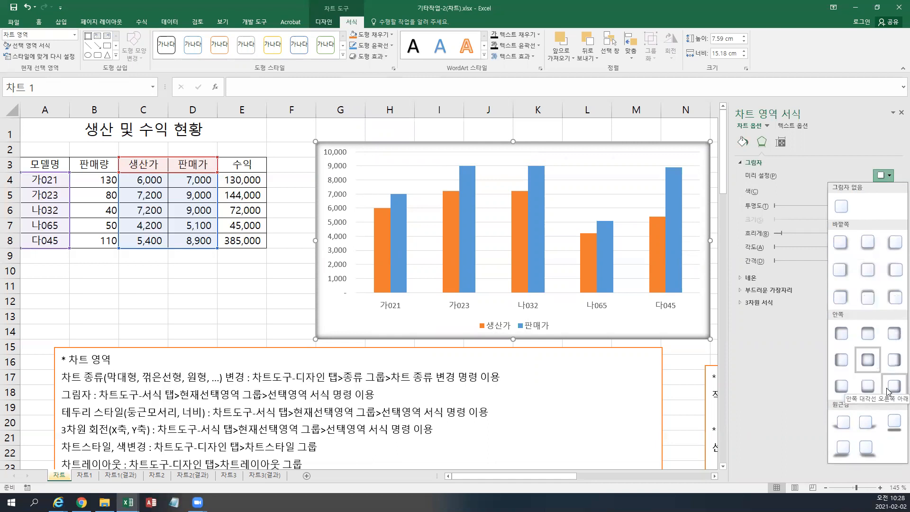
click(837, 246)
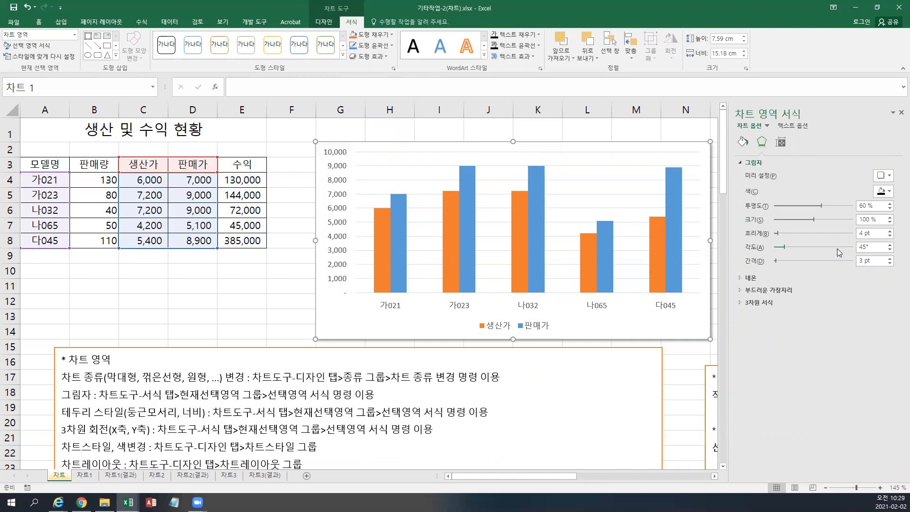
click(900, 112)
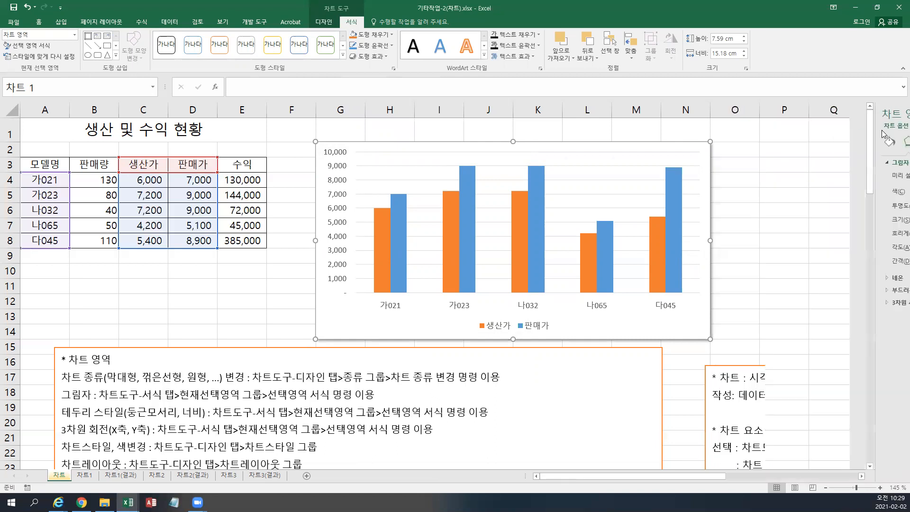
Step: Set the chart area's border (테두리) width to 2.4 pt
click(381, 391)
click(637, 322)
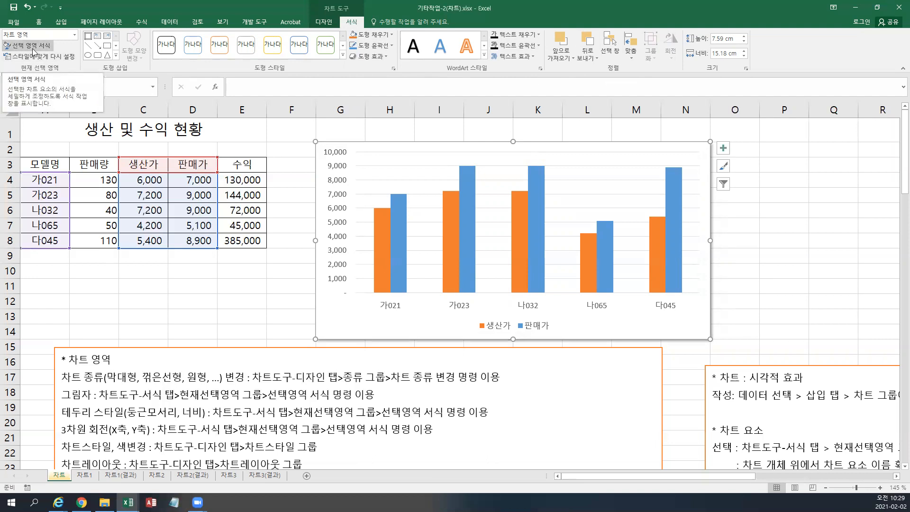
right_click(632, 319)
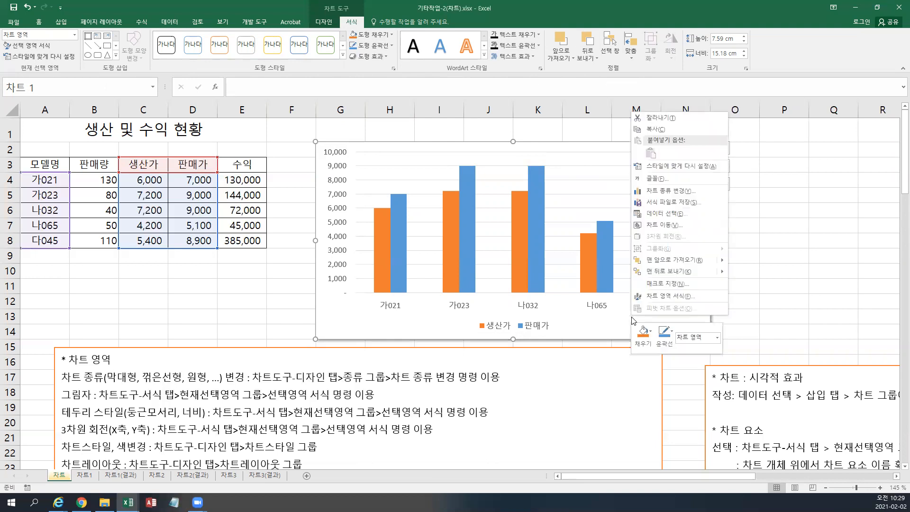
click(673, 298)
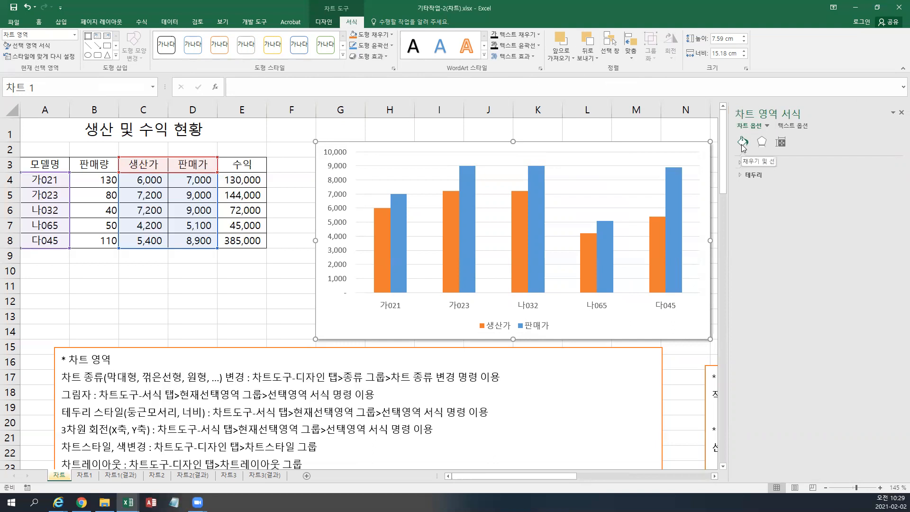
click(746, 178)
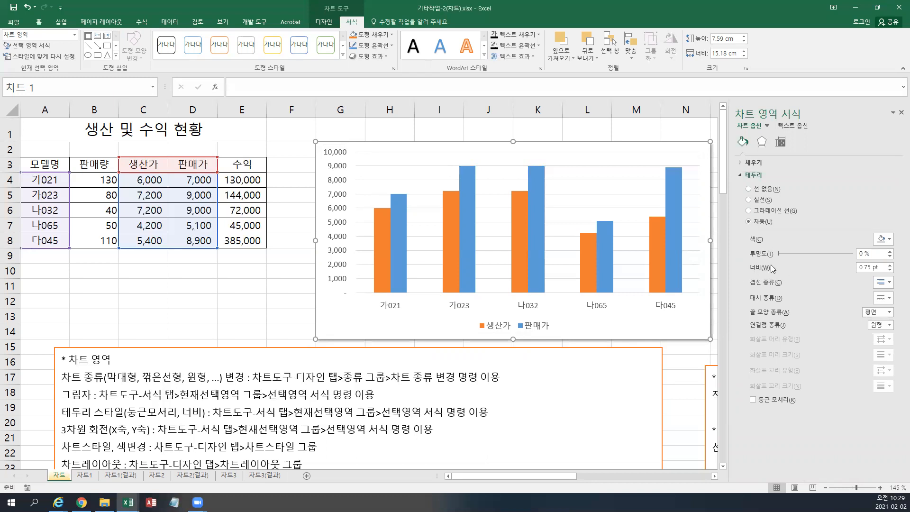
click(889, 265)
click(890, 265)
click(889, 265)
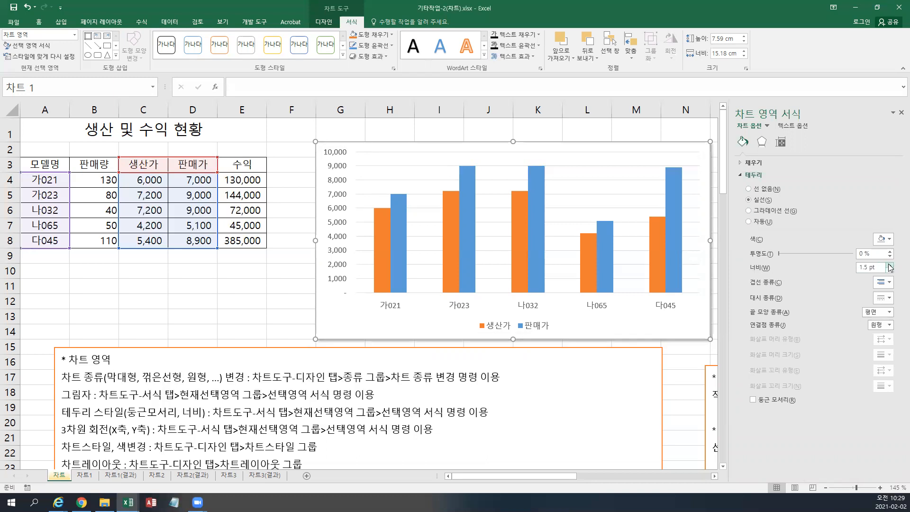
click(890, 266)
click(890, 266)
click(890, 265)
click(890, 266)
click(891, 265)
click(891, 266)
click(890, 265)
click(890, 270)
drag(872, 267, 855, 268)
text(2)
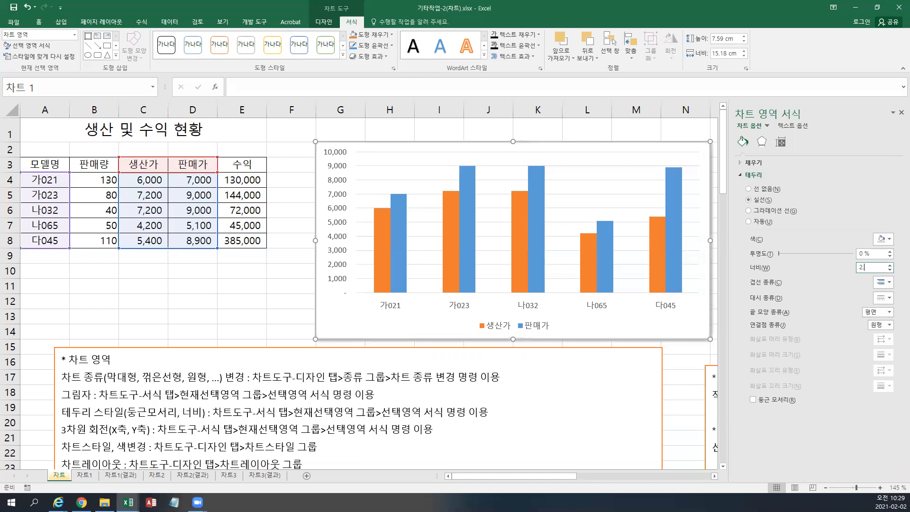
text(.4)
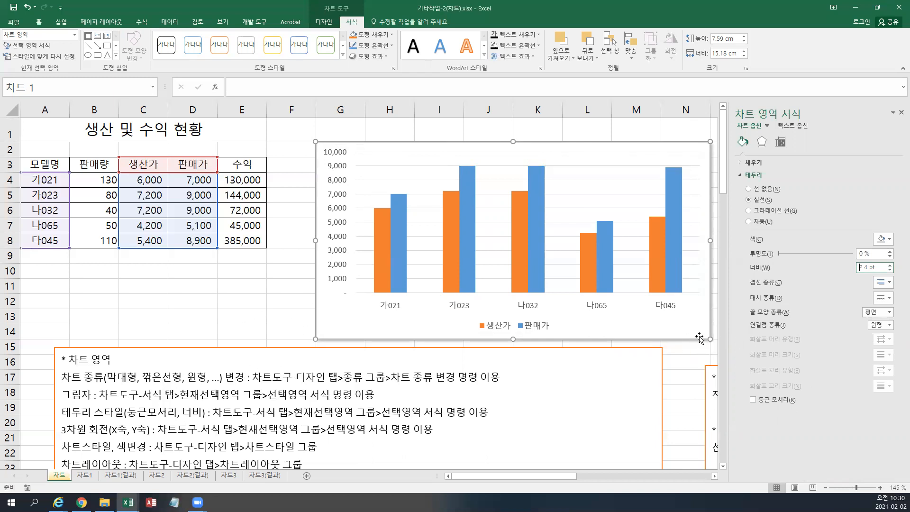
Step: Turn on rounded corners (둥근 모서리) for the chart area's border
click(753, 400)
click(753, 400)
click(753, 400)
click(753, 400)
click(753, 400)
click(753, 400)
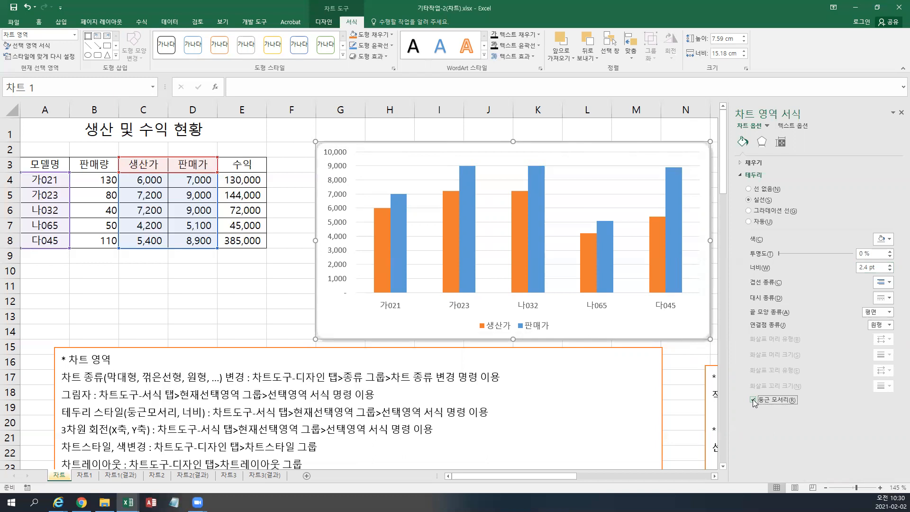
click(753, 400)
click(753, 400)
click(754, 400)
Step: Delete the 차트 종류, 그림자 and 테두리 스타일 lines from the notes text box, and close the chart area's format settings
drag(492, 412, 14, 383)
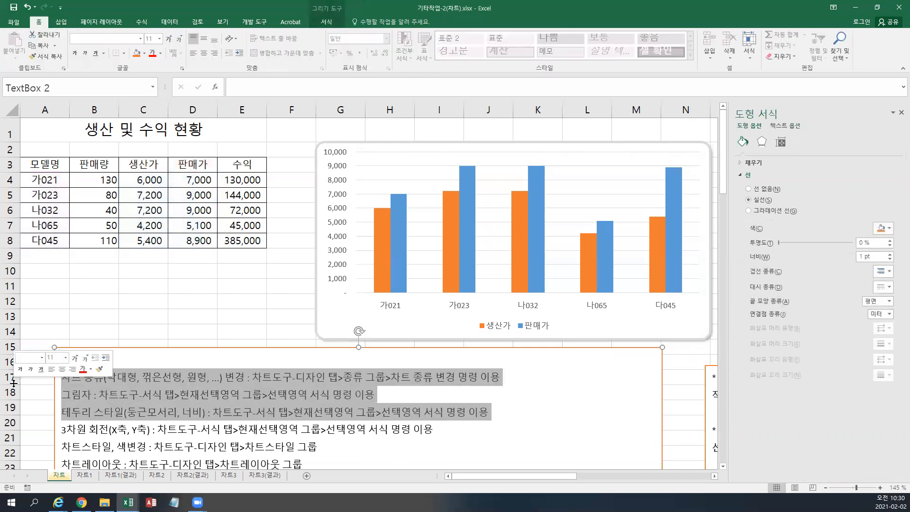
key(Delete)
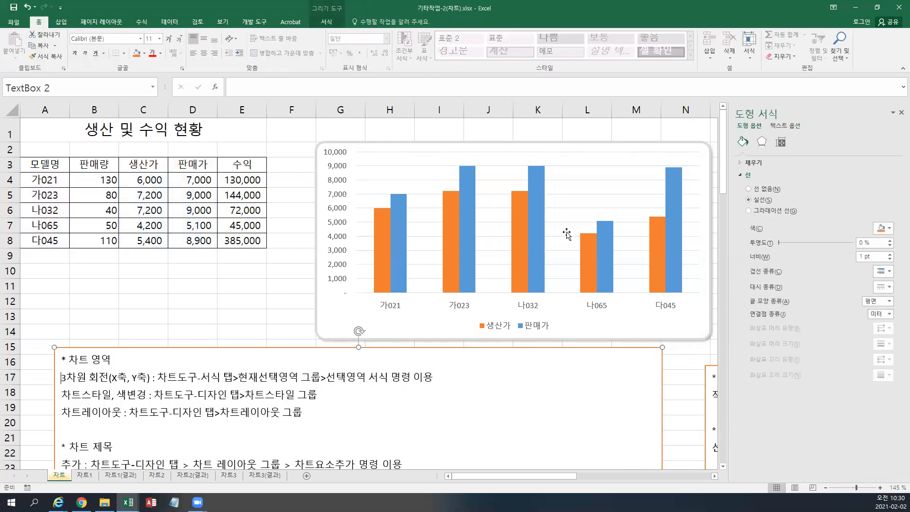
click(656, 331)
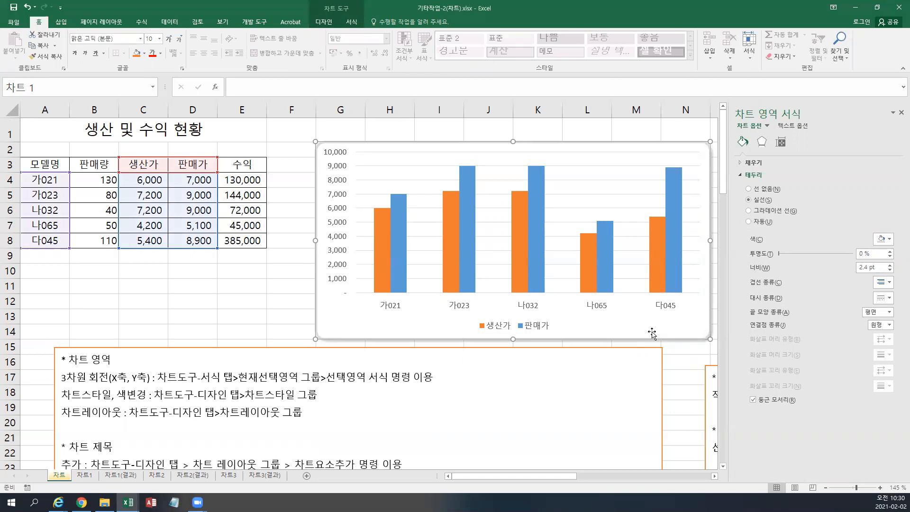
click(899, 113)
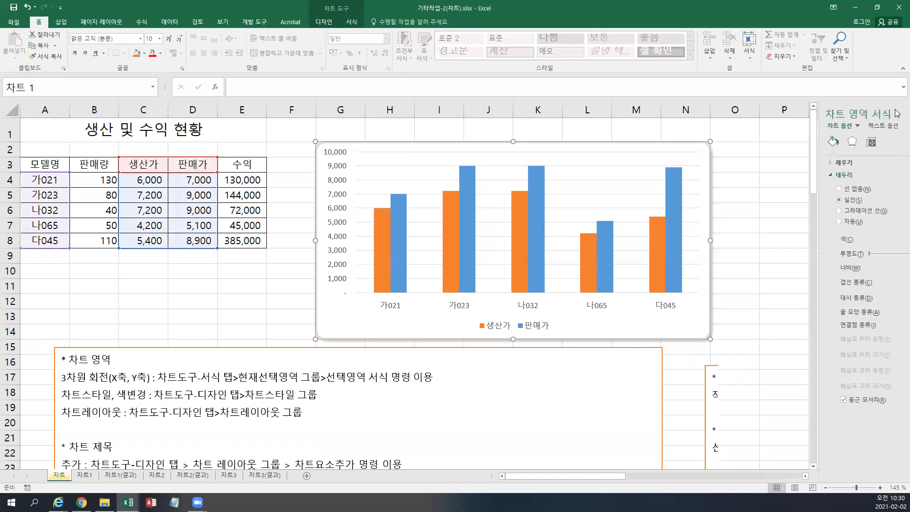
Step: Change the chart type to 3차원 묶은 세로 막대형 with 생산가 and 판매가 as series
right_click(580, 324)
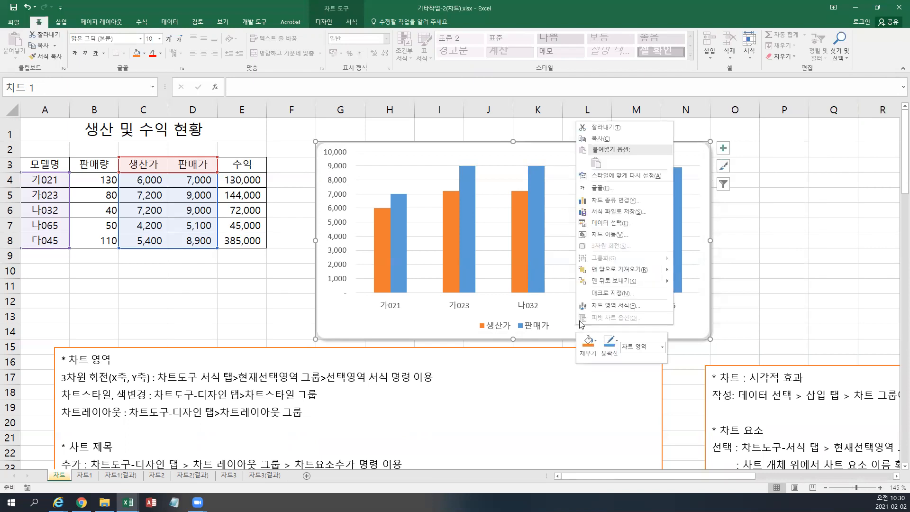
click(325, 22)
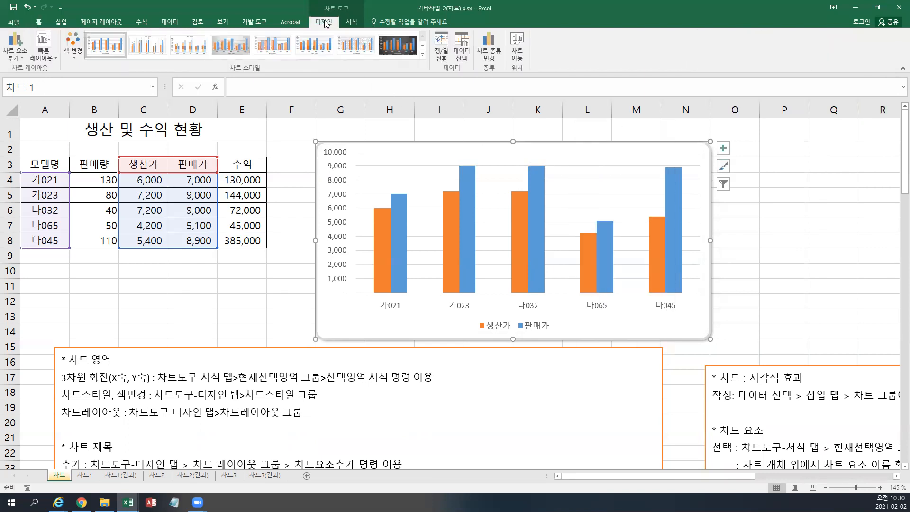
click(488, 57)
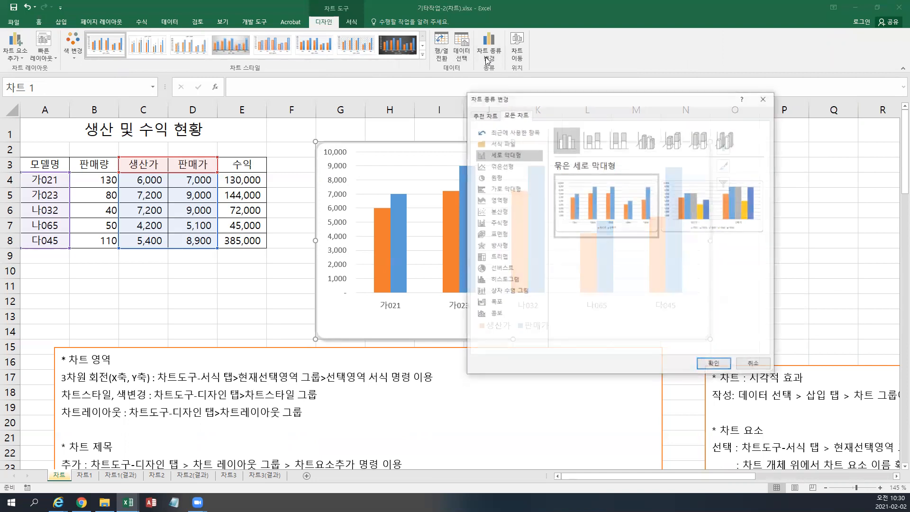
click(649, 150)
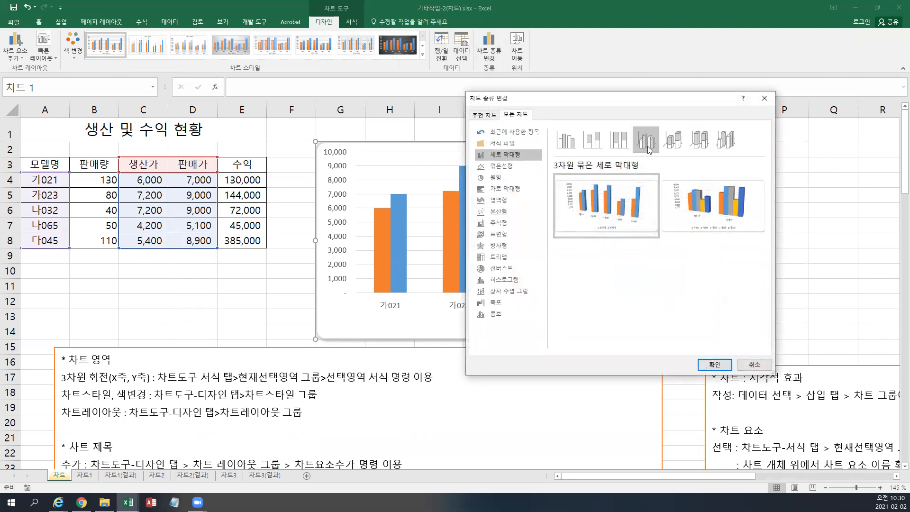
click(715, 365)
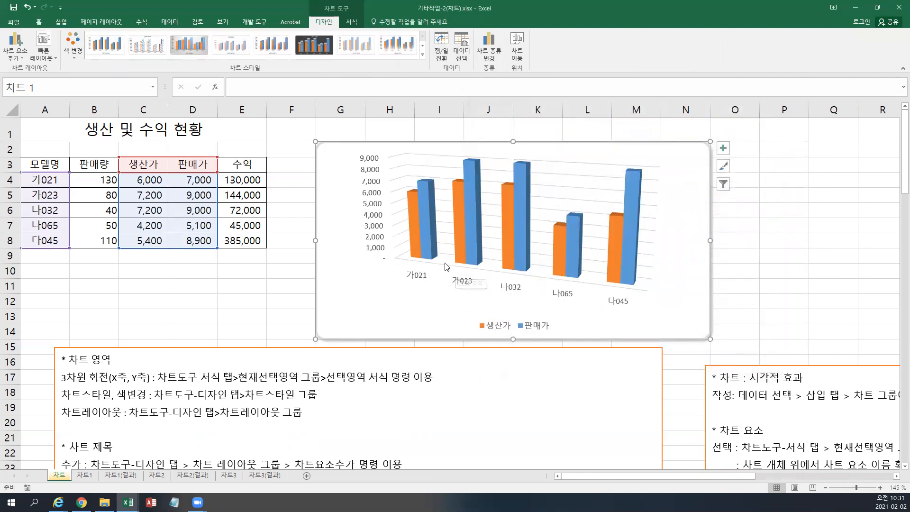
Step: Set the chart area's 3-D X rotation (X 회전) to 30°
click(351, 22)
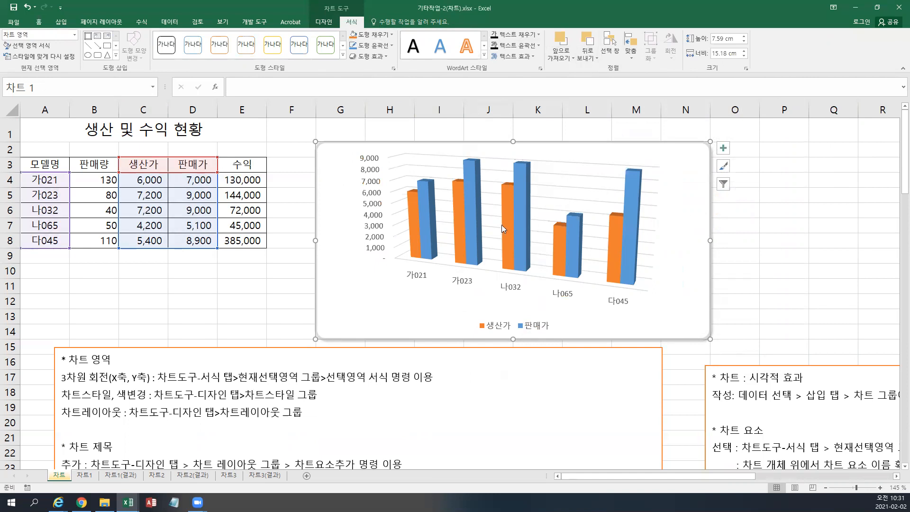
right_click(681, 205)
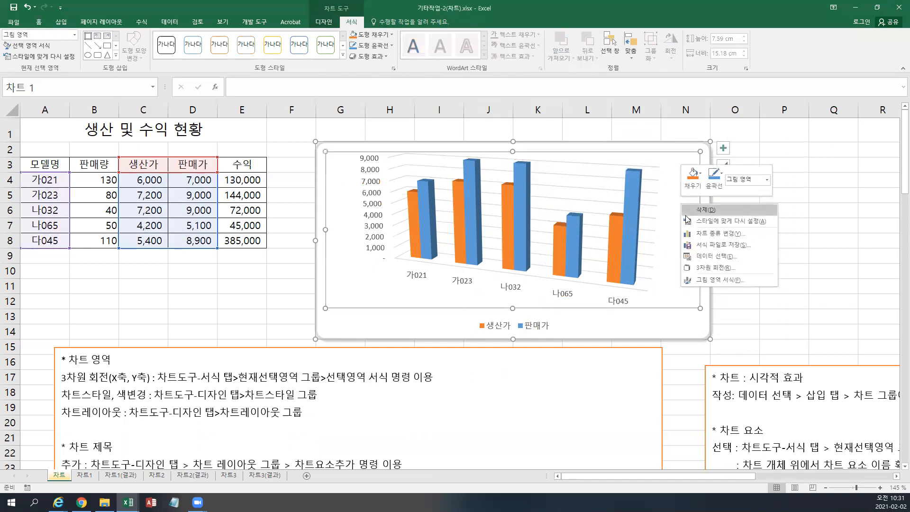
right_click(679, 330)
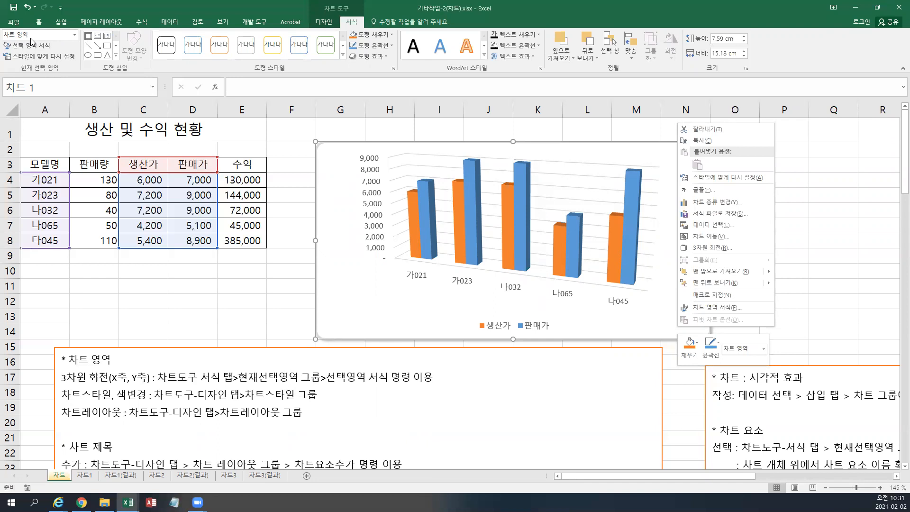
click(725, 306)
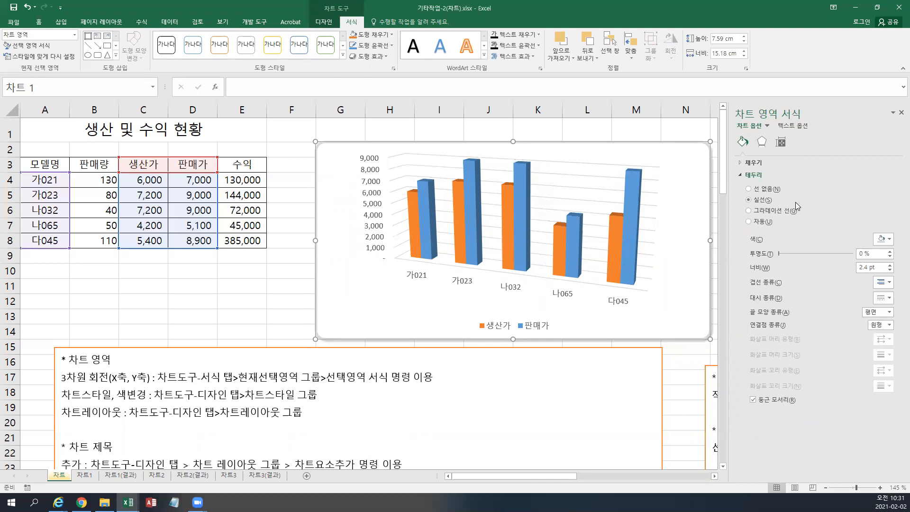
click(762, 143)
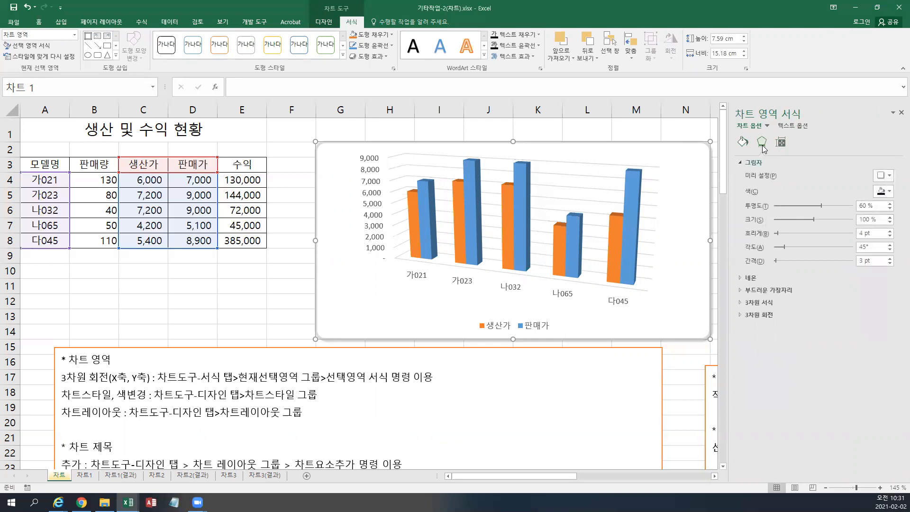
click(757, 314)
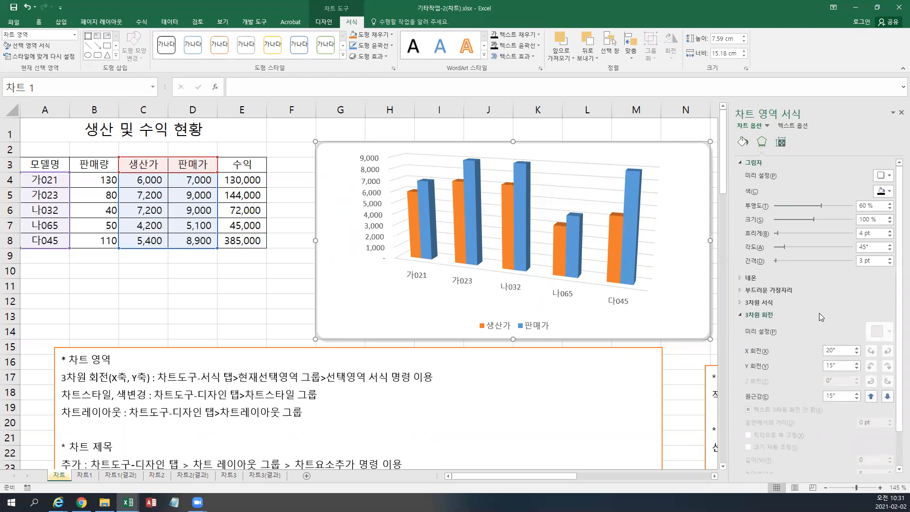
scroll(819, 313, down, 2)
click(856, 309)
click(856, 309)
click(856, 309)
click(856, 309)
click(856, 309)
click(857, 313)
click(857, 314)
click(856, 314)
click(857, 313)
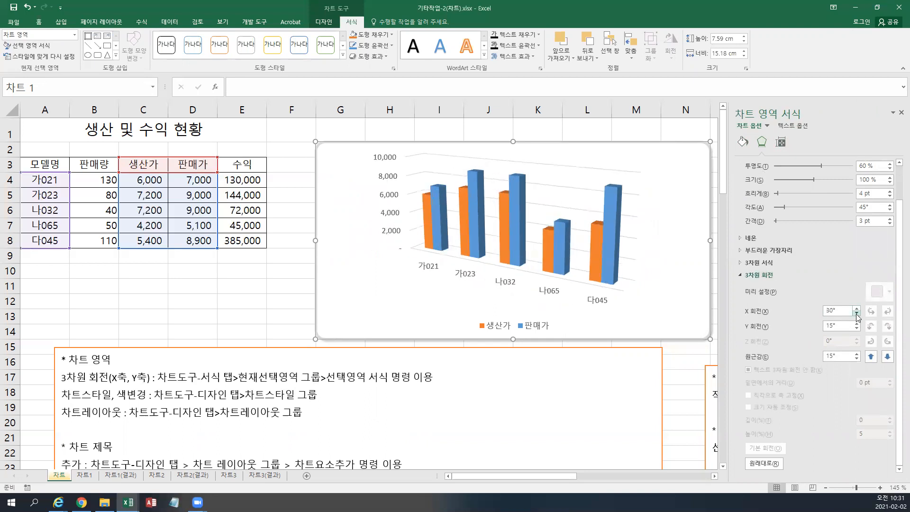
Step: Set the chart area's 3-D Y rotation (Y 회전) to 30°
click(856, 324)
click(856, 323)
click(856, 324)
click(856, 324)
click(856, 328)
click(856, 328)
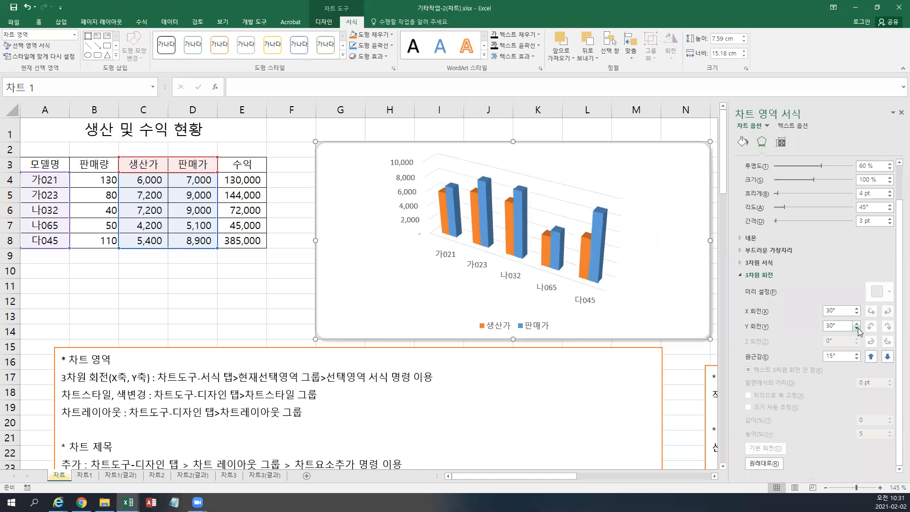
Step: Set the chart area's 3-D Y rotation (Y 회전) to 0°
click(857, 328)
click(857, 328)
click(857, 328)
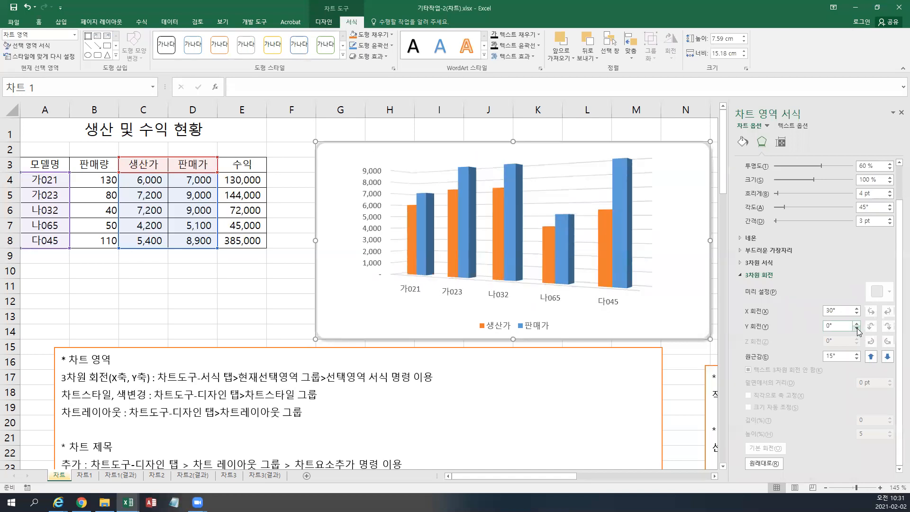
Step: Try a 3-D perspective (원근감) of 30° on the chart area, restore it to 15°, and close the format settings
click(856, 354)
click(856, 354)
click(856, 354)
click(857, 354)
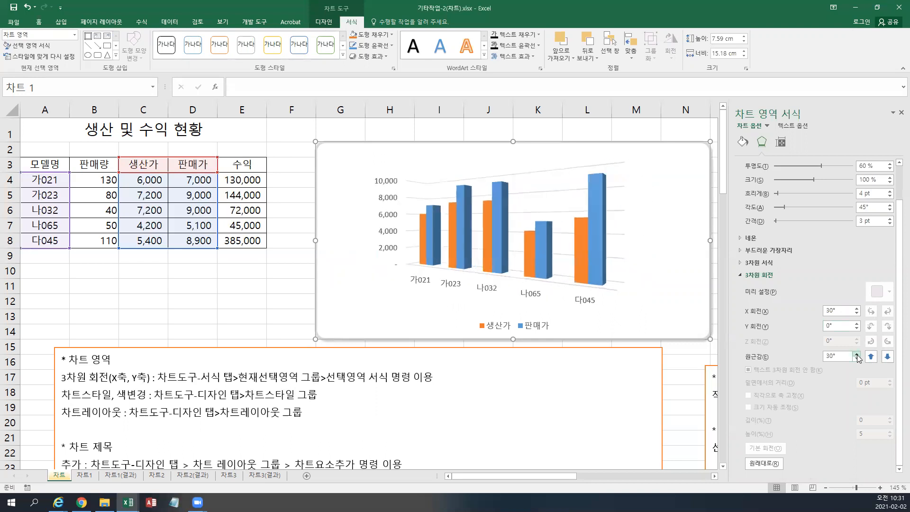
click(857, 354)
click(857, 359)
click(857, 359)
click(857, 359)
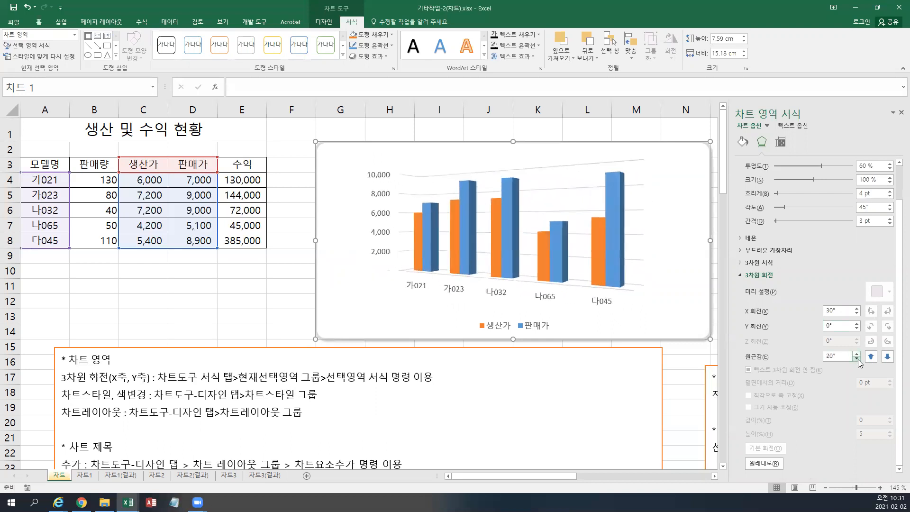
click(857, 358)
click(857, 359)
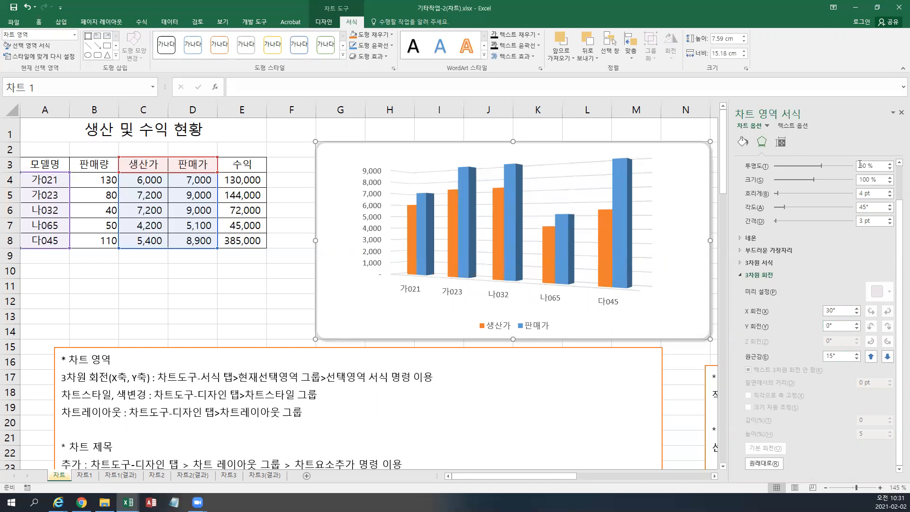
click(901, 113)
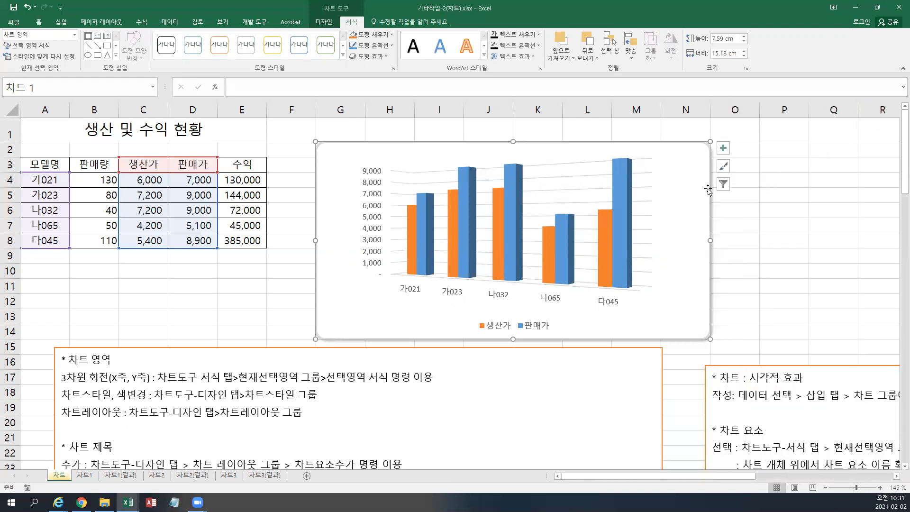
Step: Change the chart type to 묶은 세로 막대형 with 생산가 and 판매가 as series
right_click(669, 313)
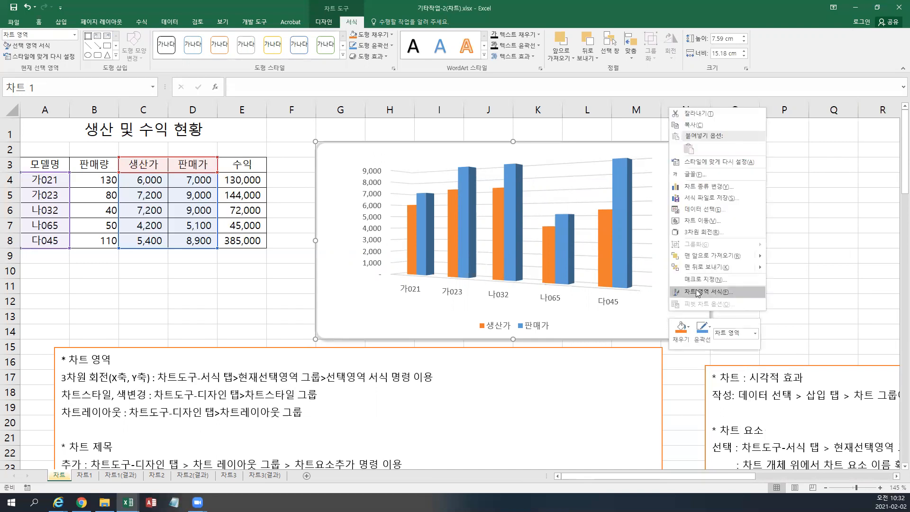
click(714, 189)
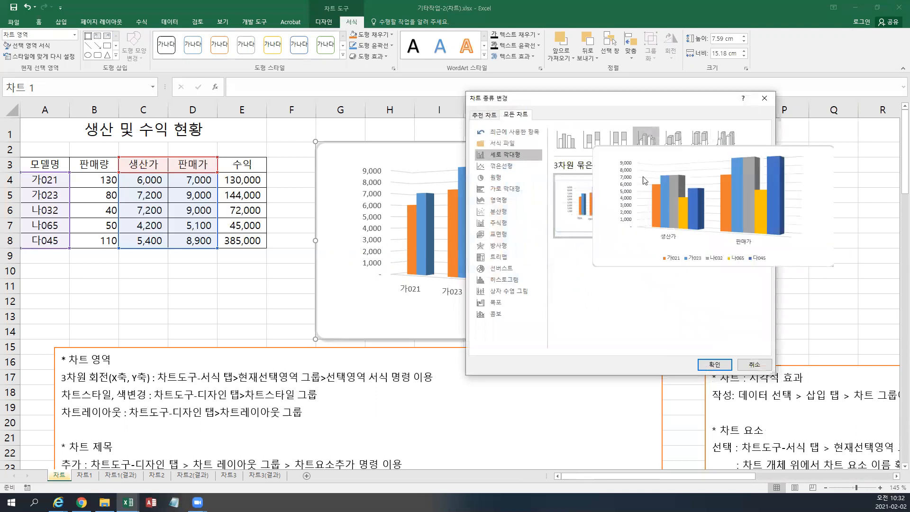
click(571, 150)
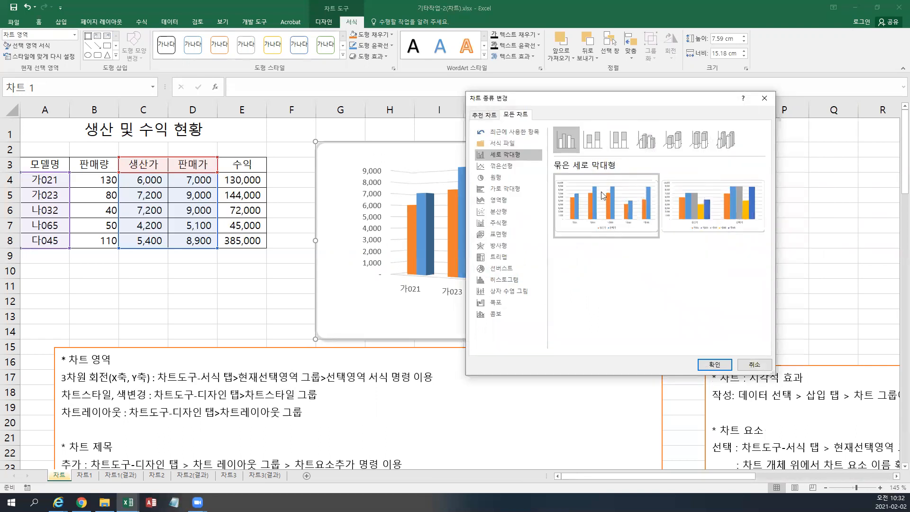
click(706, 366)
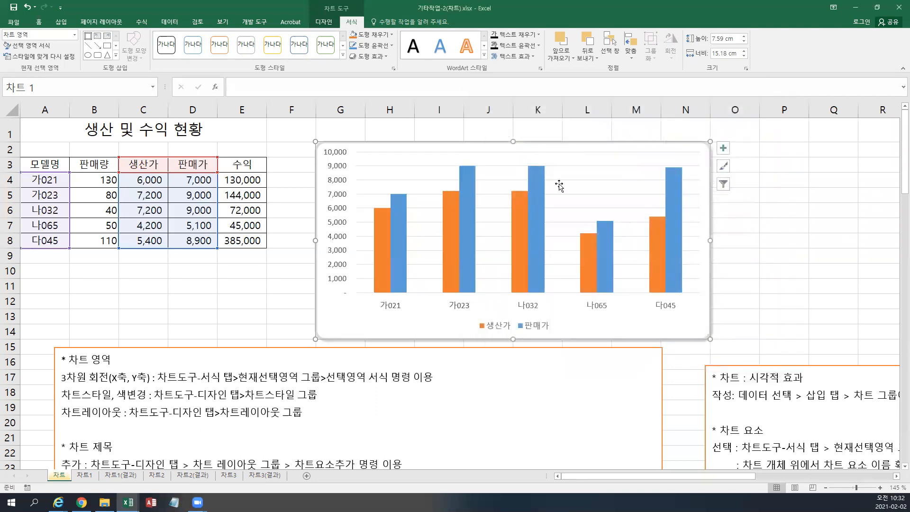
Step: Delete the 3차원 회전 line under 차트 영역 in the notes text box
click(311, 412)
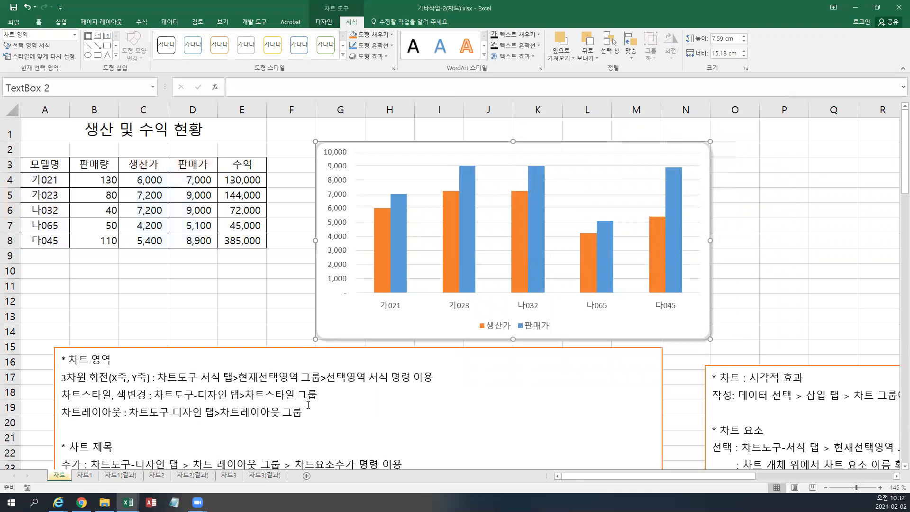
triple_click(293, 378)
key(Delete)
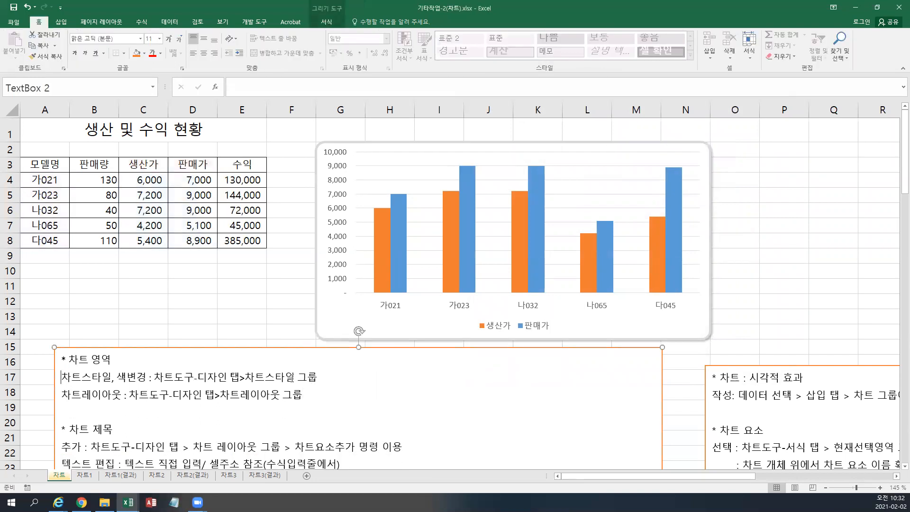
Step: Remove the 차트 영역 heading, its 차트스타일 and 차트레이아웃 lines, and the leftover blank line from the notes text box
drag(297, 402, 62, 359)
key(ctrl+c)
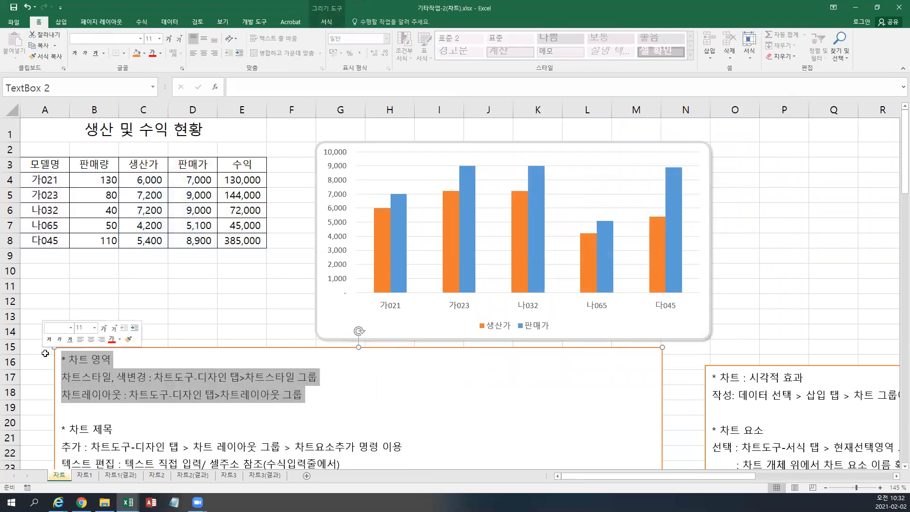
key(Delete)
scroll(177, 357, down, 15)
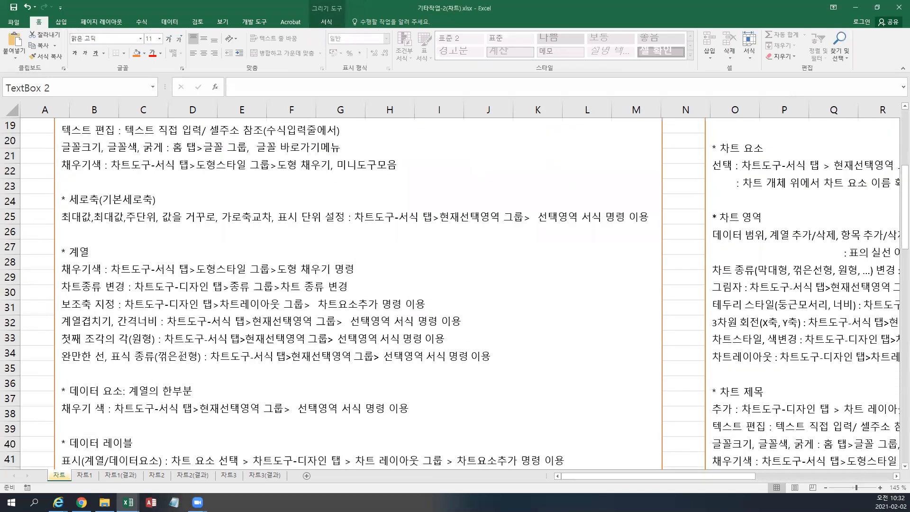
scroll(182, 356, down, 4)
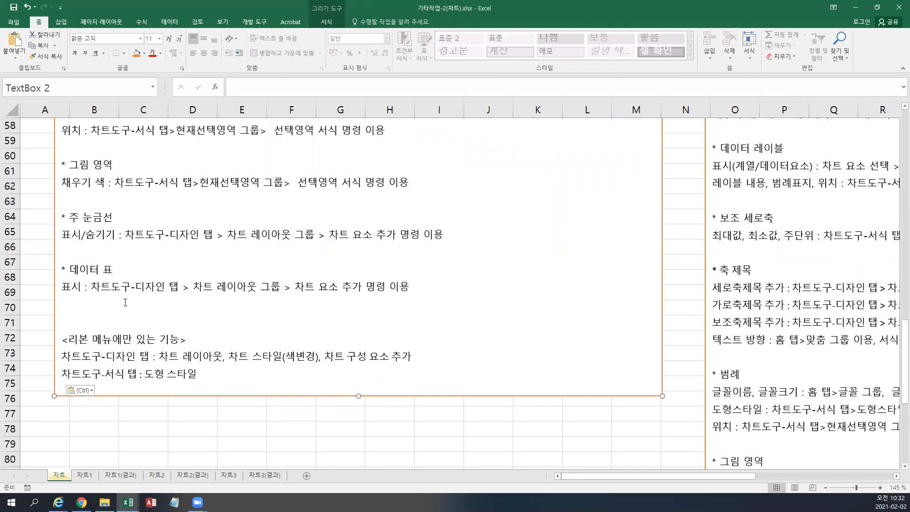
key(ctrl+v)
scroll(167, 305, up, 18)
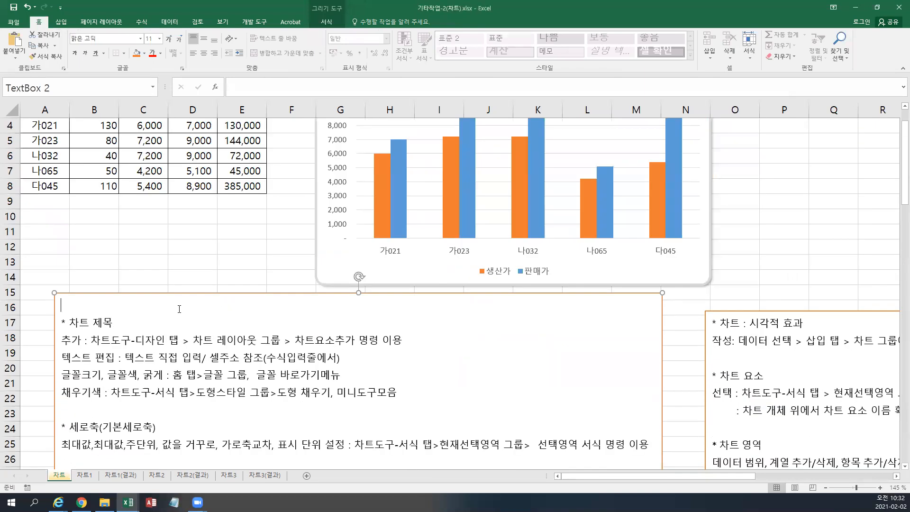
click(177, 309)
key(Delete)
scroll(180, 308, up, 1)
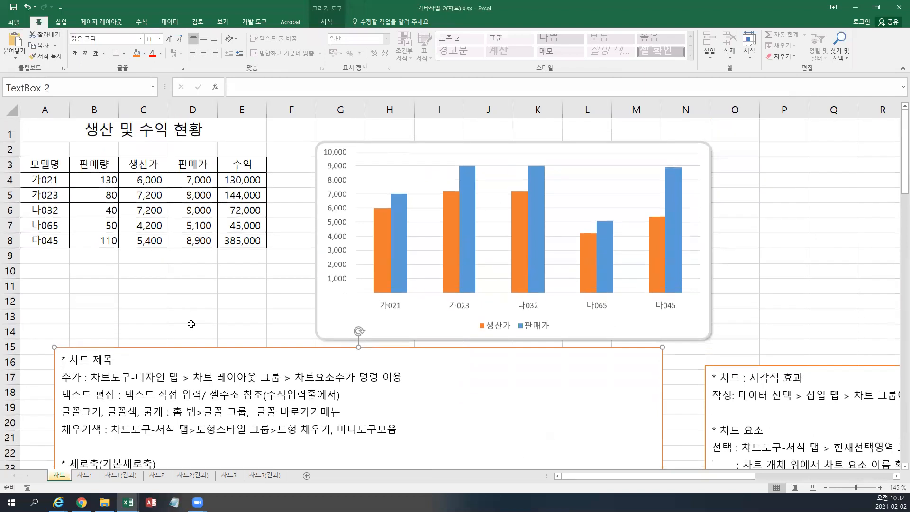
Step: Enter the note 교재 196페이지 in cell A2
click(663, 333)
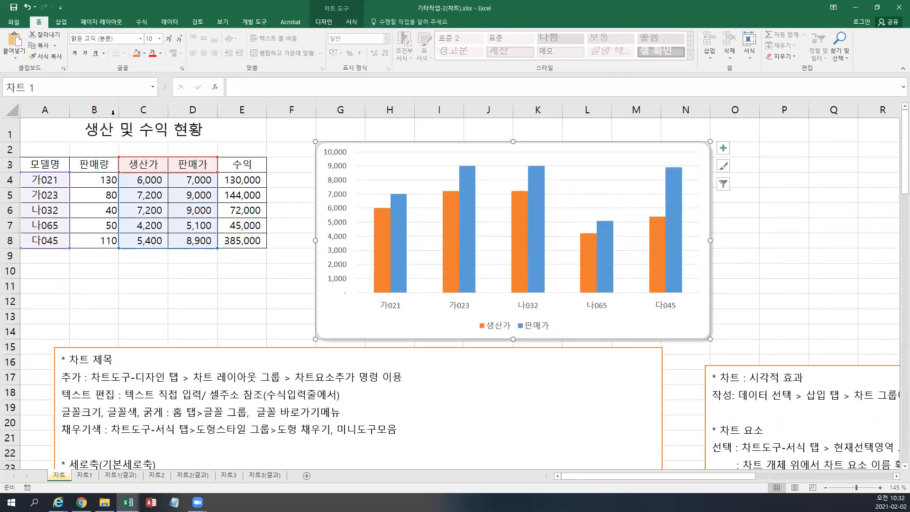
click(45, 148)
text(교)
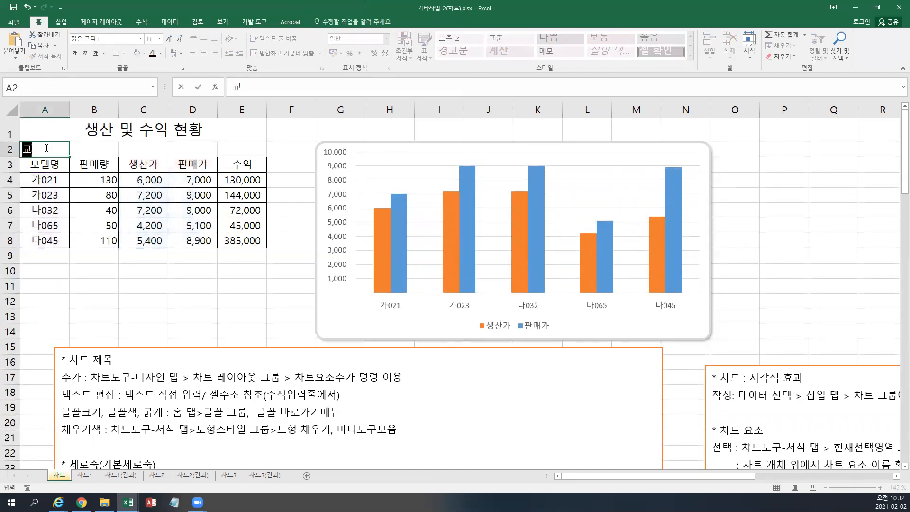
text(재 196페이지)
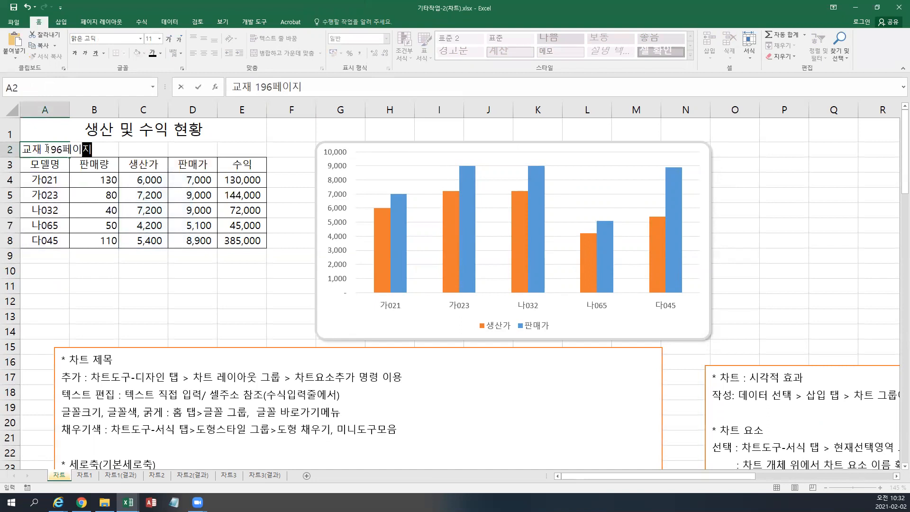
key(Return)
Step: Set the font color of the textbook page note in cell A2 to standard red
click(45, 149)
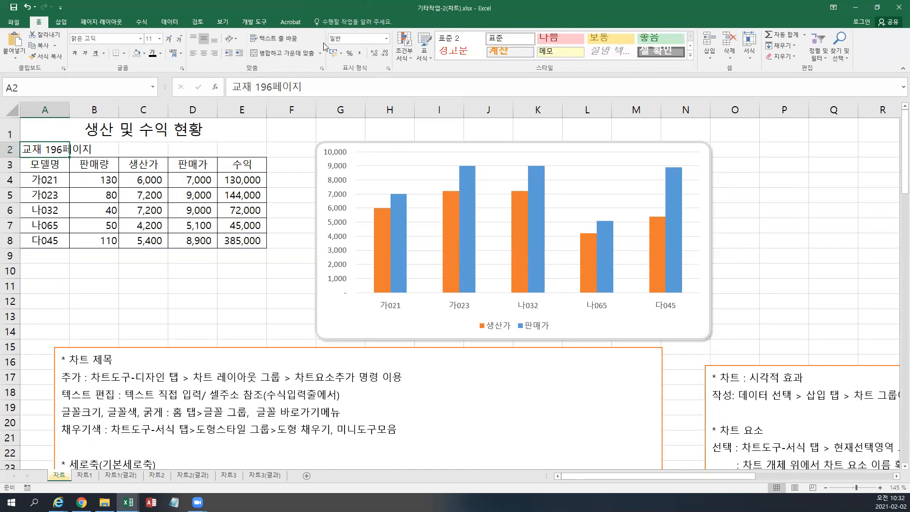
click(162, 54)
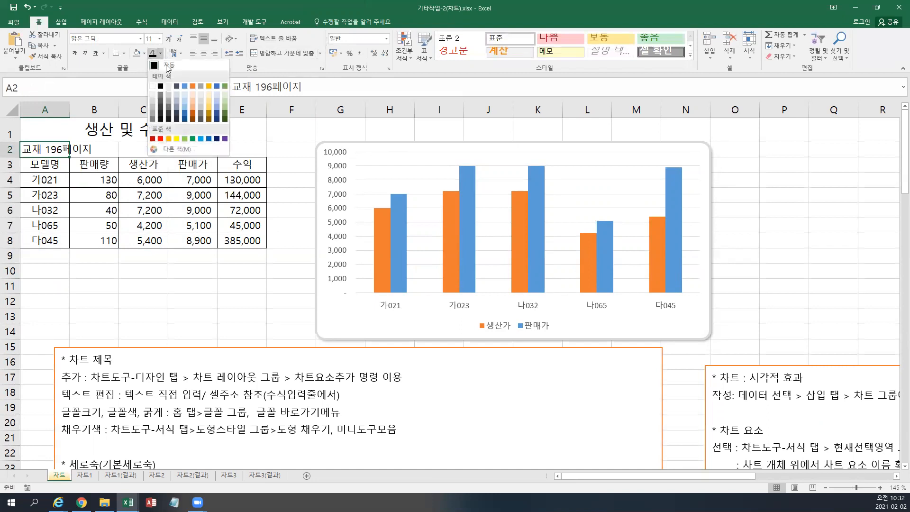
click(164, 137)
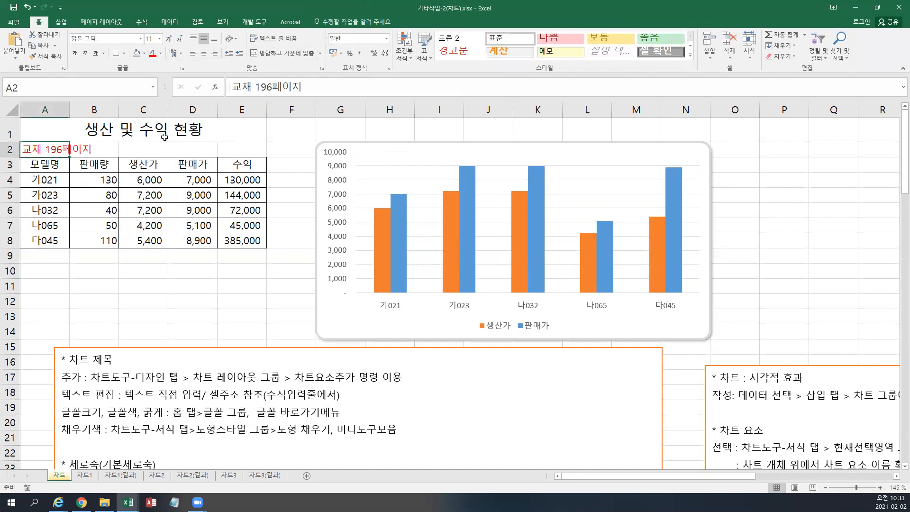
click(280, 132)
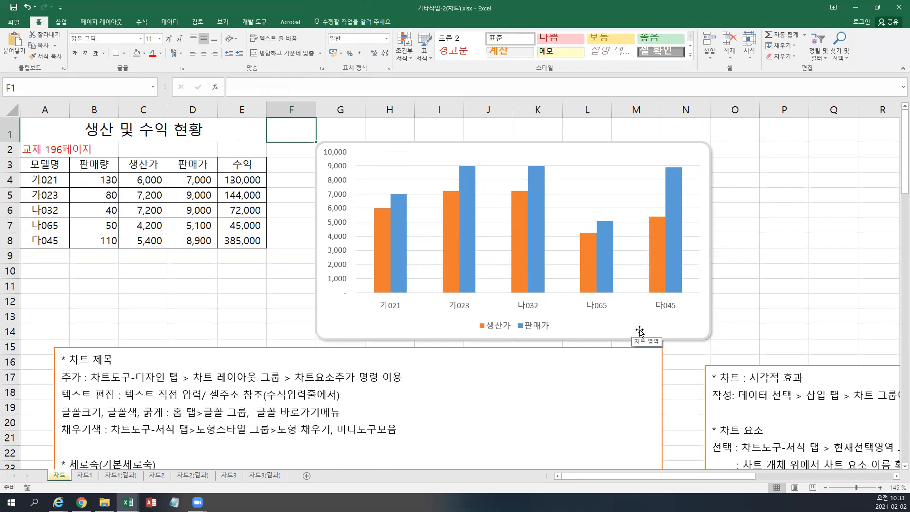
Step: Try a chart title with the 가운데에 맞춰 표시 placement on the column chart, and remove it
click(639, 331)
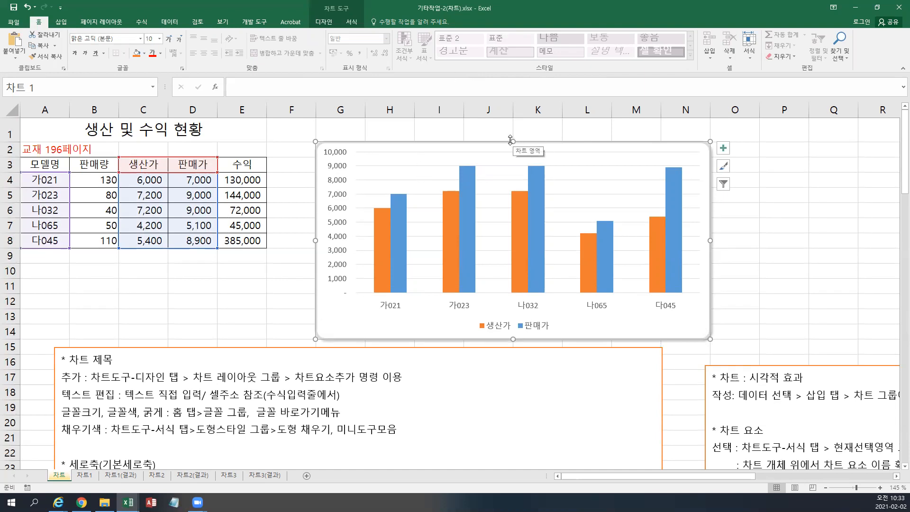
click(330, 20)
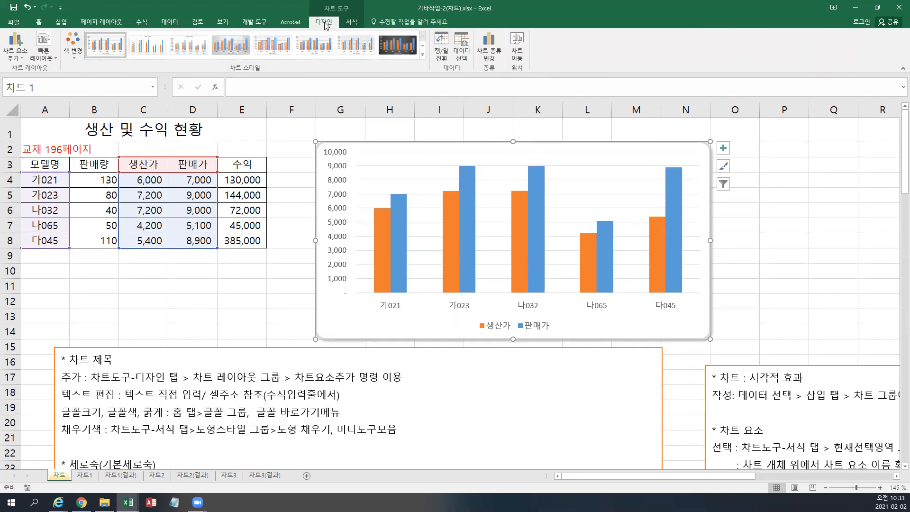
click(21, 56)
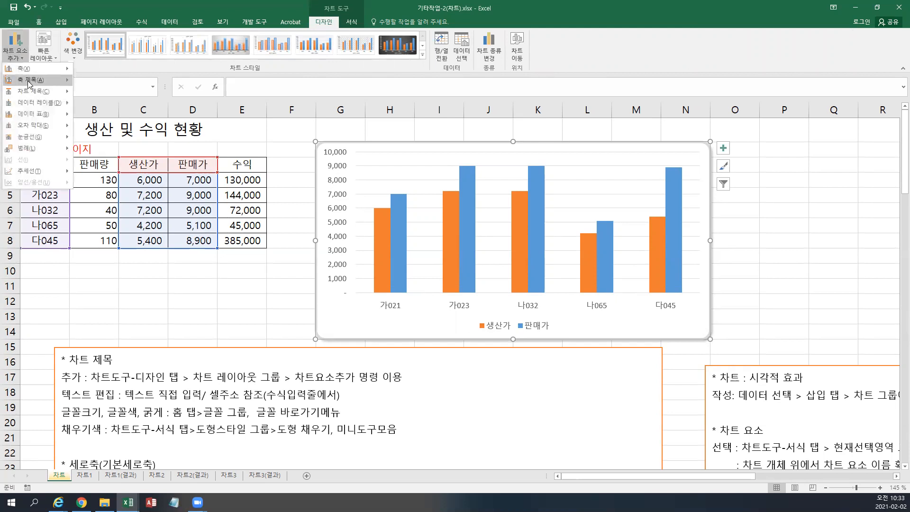
mouse_move(31, 91)
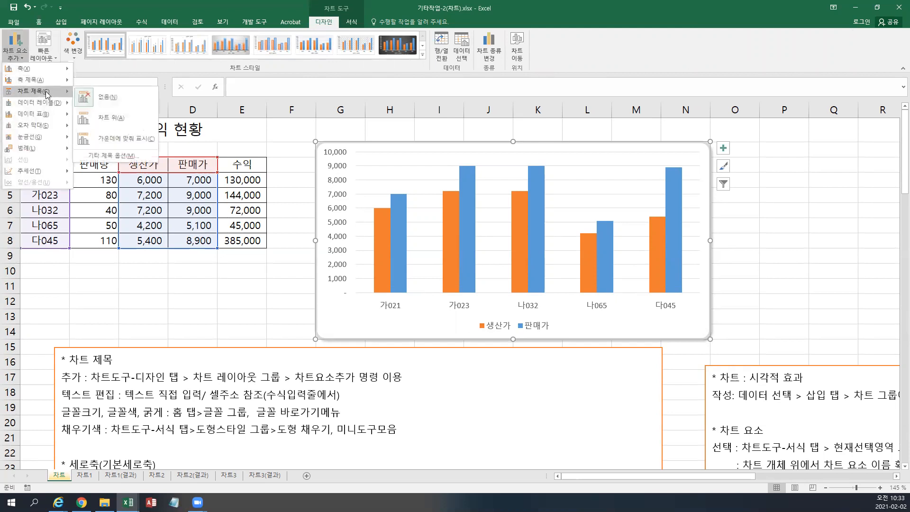
click(97, 142)
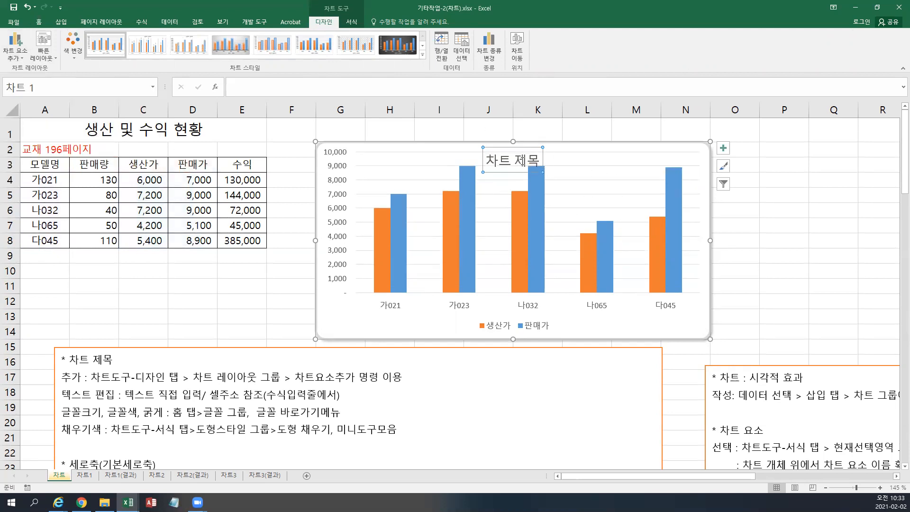
click(18, 58)
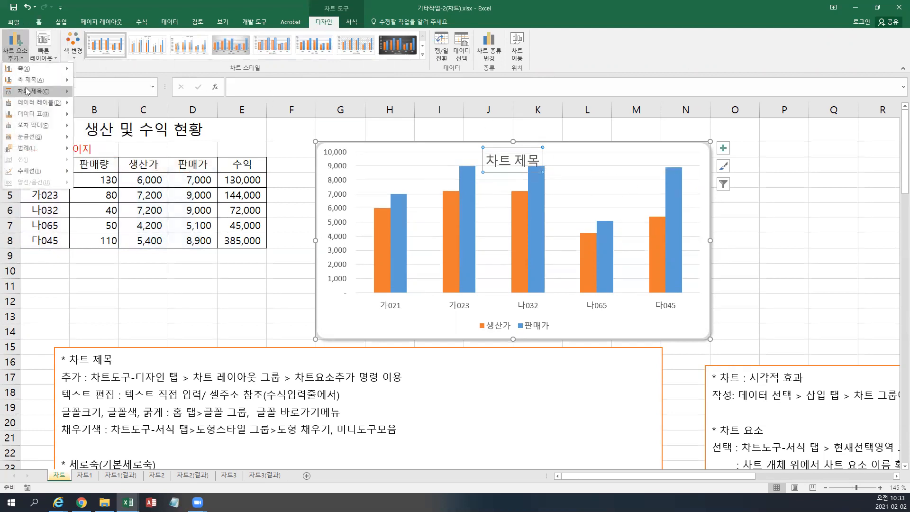
mouse_move(27, 91)
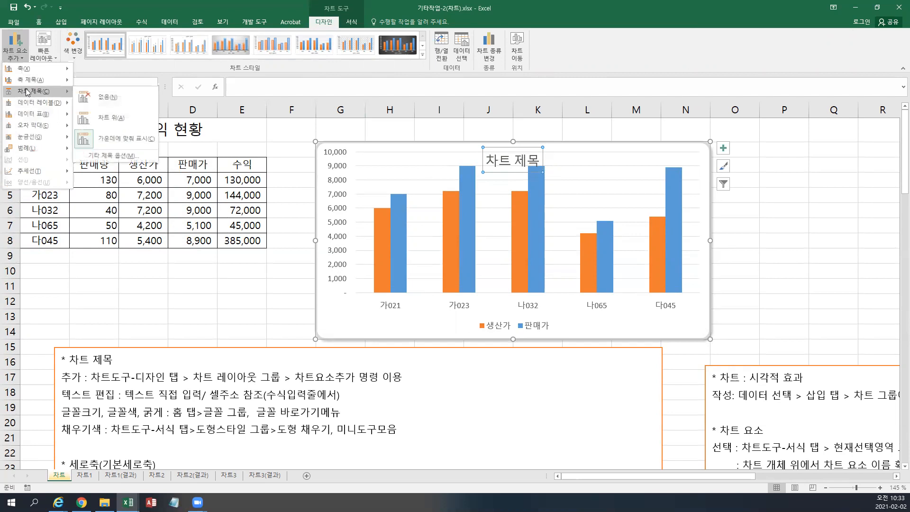
click(103, 101)
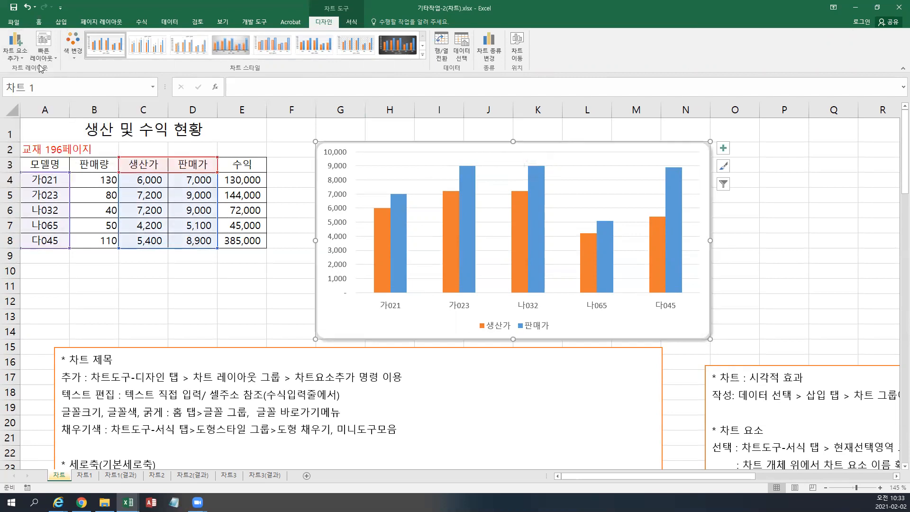
Step: Add a chart title to the column chart with the 차트 위 placement
click(16, 50)
mouse_move(33, 91)
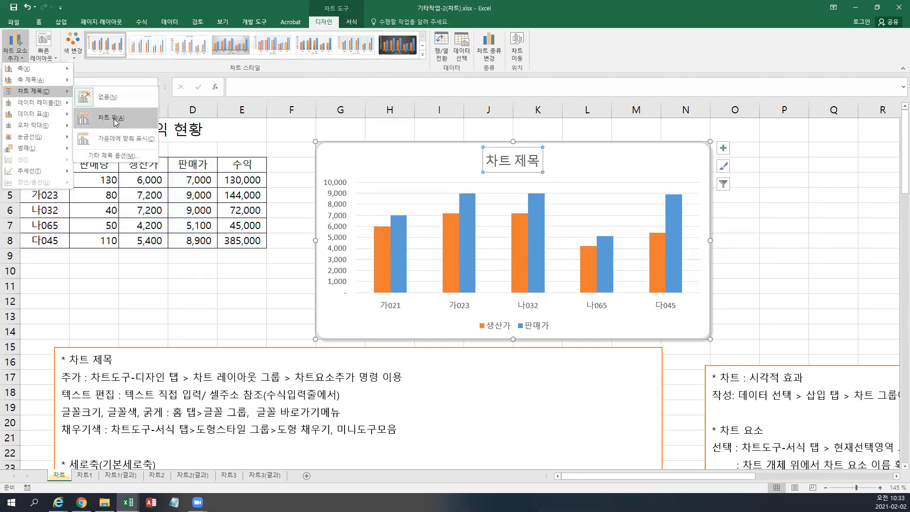
click(116, 121)
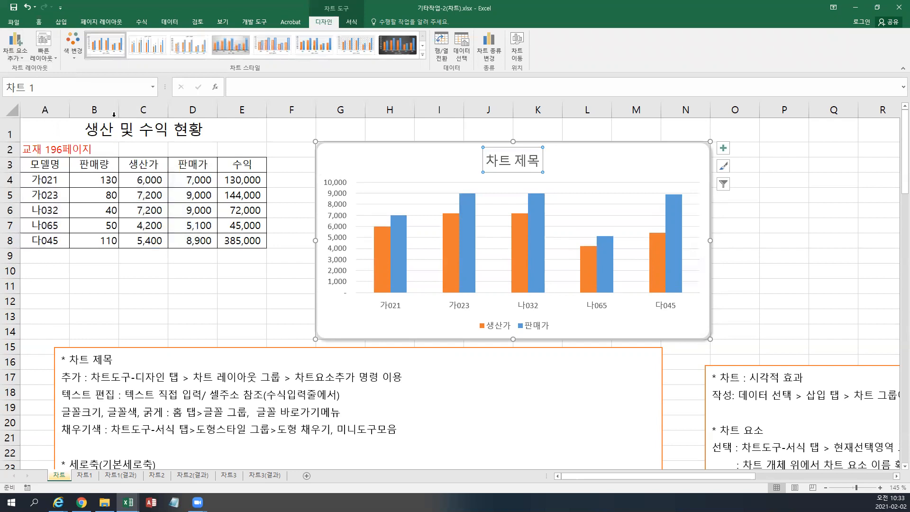
Step: Replace the chart title's placeholder text with 영업 분석
triple_click(527, 169)
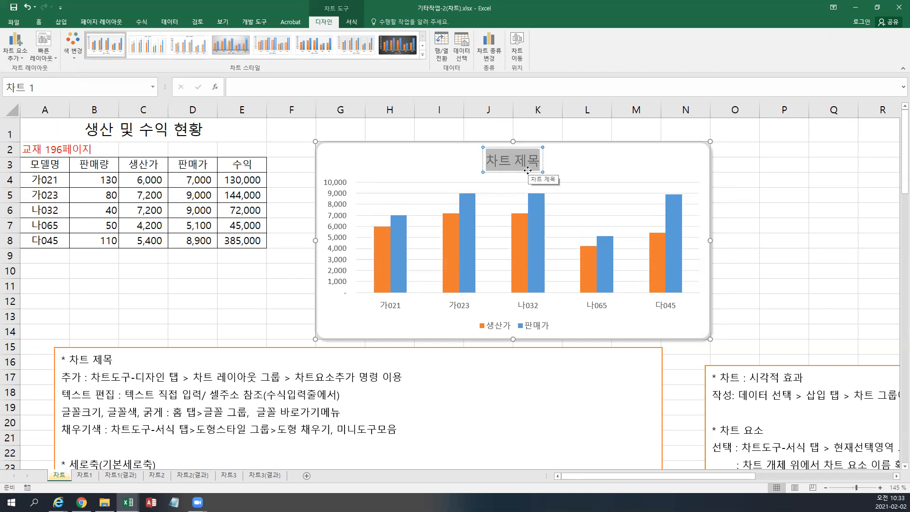
text(여업)
key(BackSpace)
key(BackSpace)
text(영업 분서)
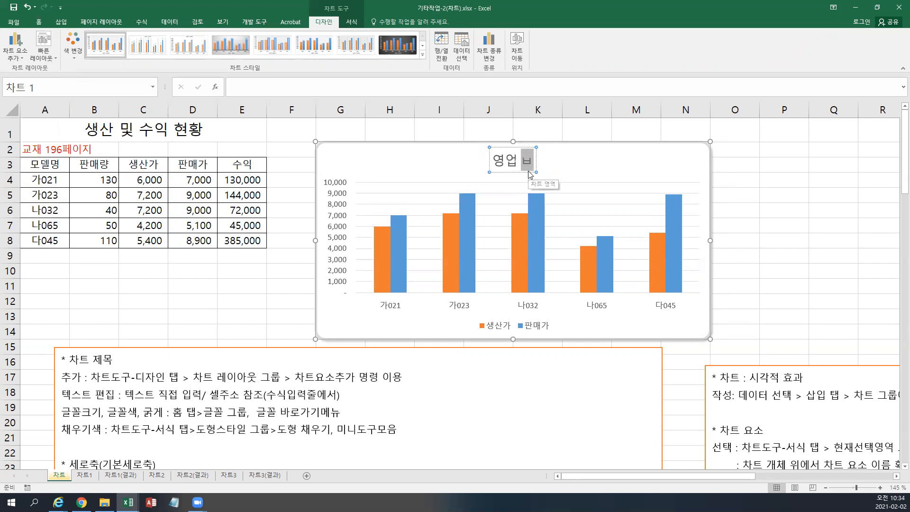
text(ㄱ)
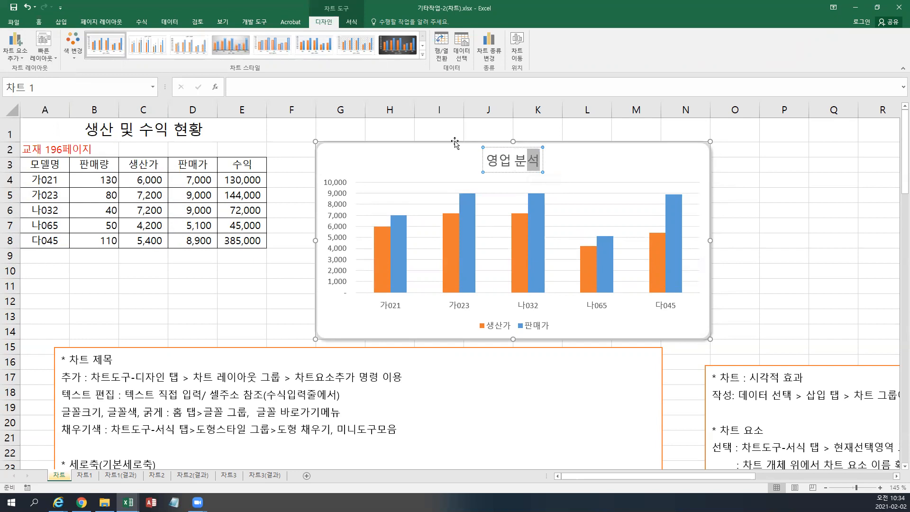
key(Escape)
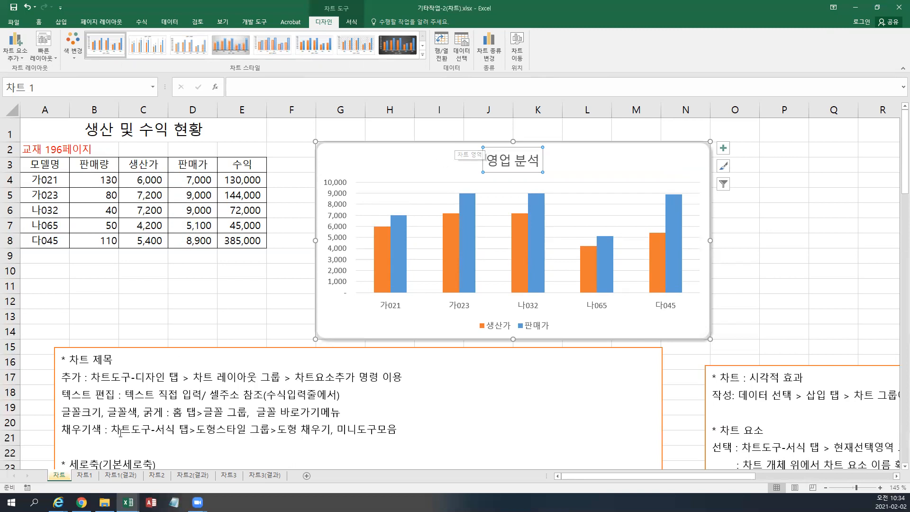
Step: Set the chart title's font to Adobe 고딕 Std B and its font color to standard red
click(40, 25)
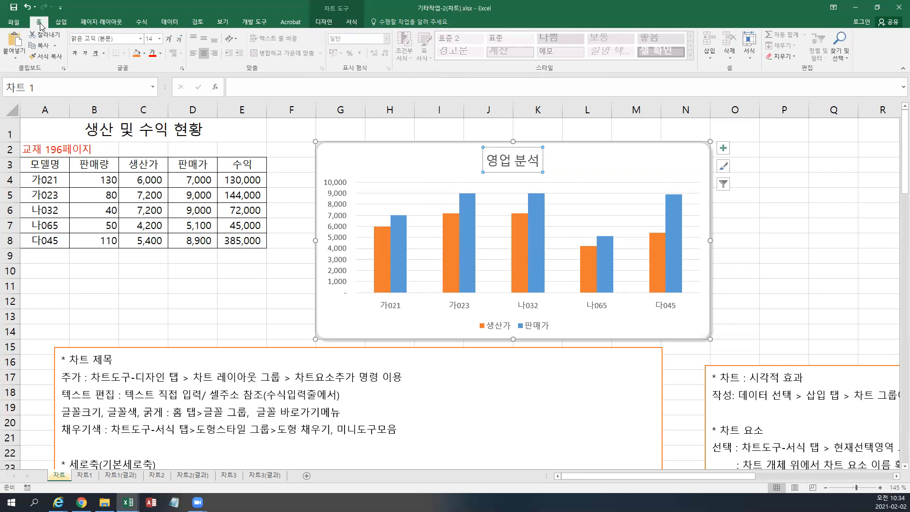
click(142, 40)
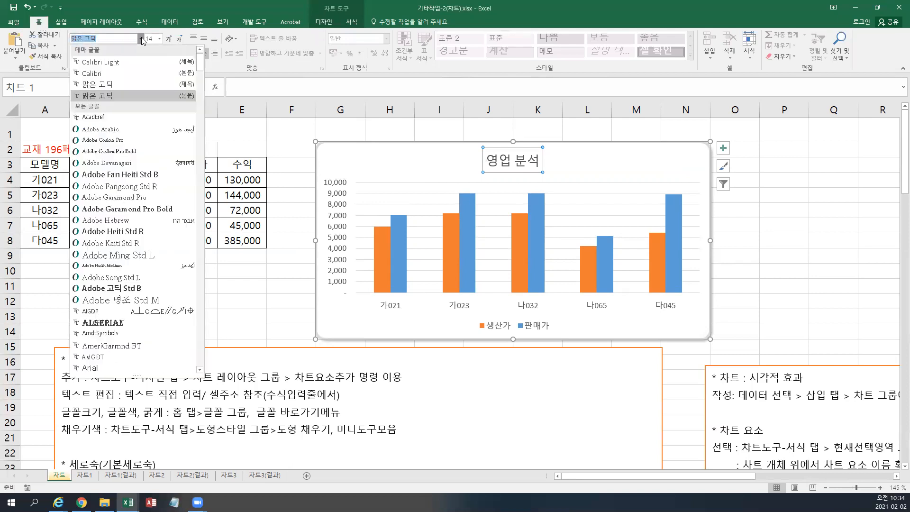
scroll(135, 227, down, 1)
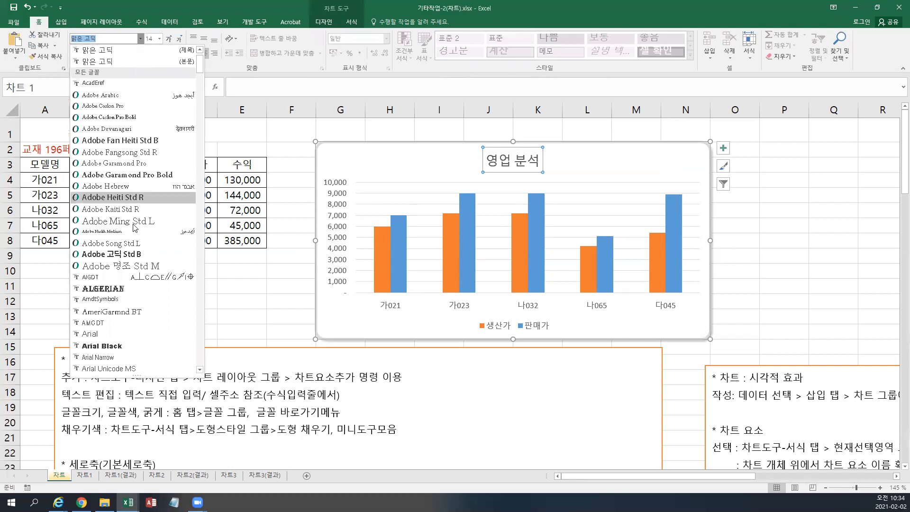
click(128, 254)
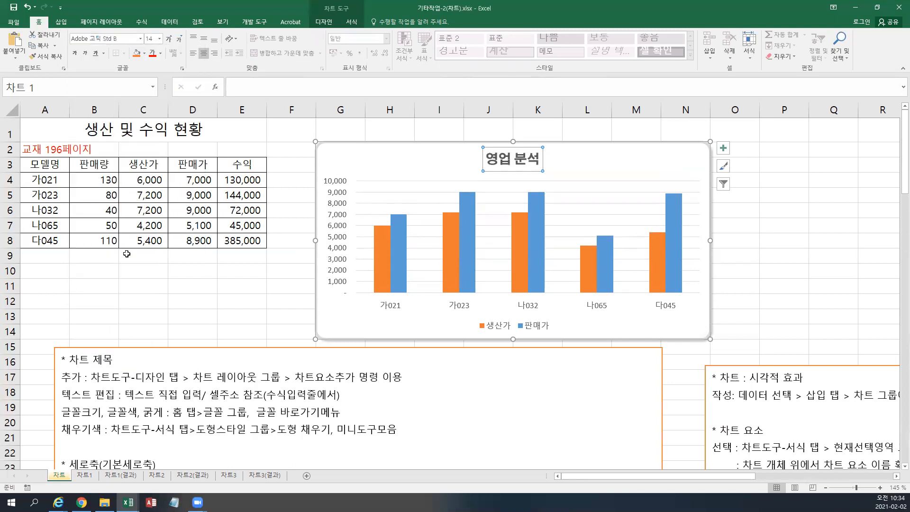
click(162, 54)
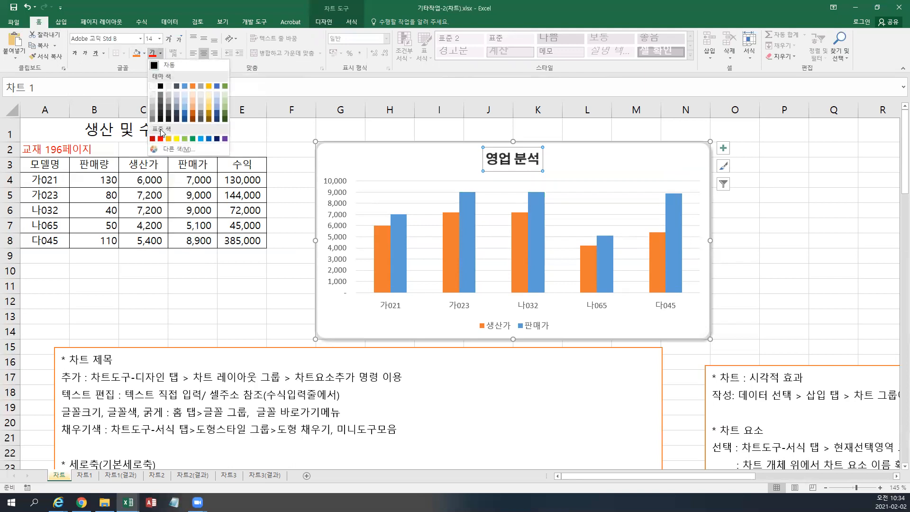
click(161, 138)
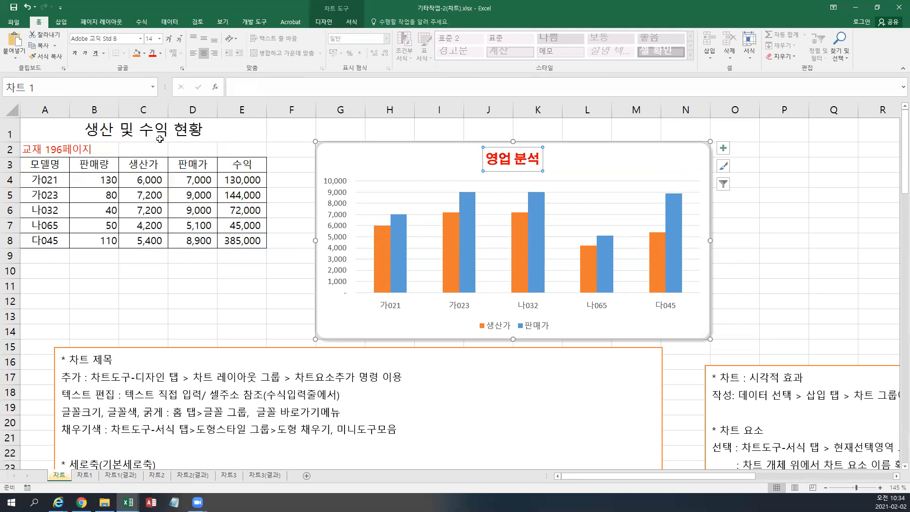
Step: Set the chart title's font size to 16 and make it bold
click(160, 39)
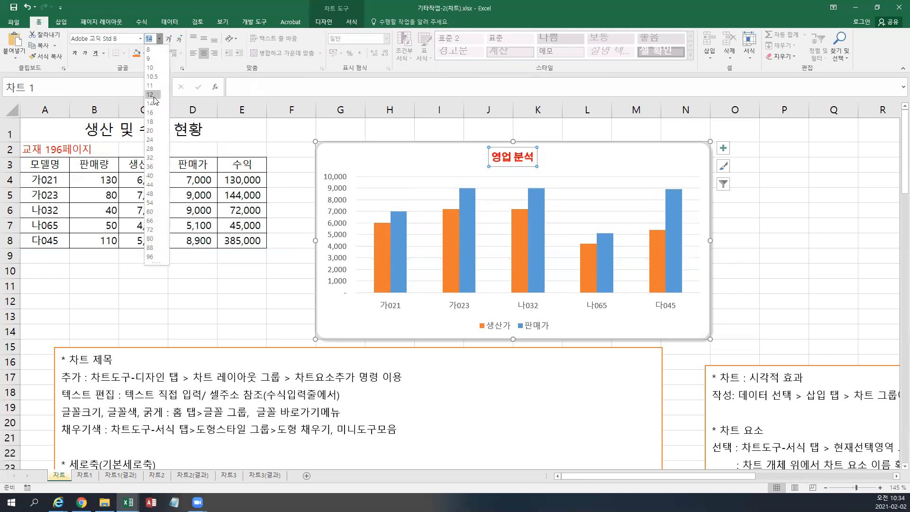
click(150, 112)
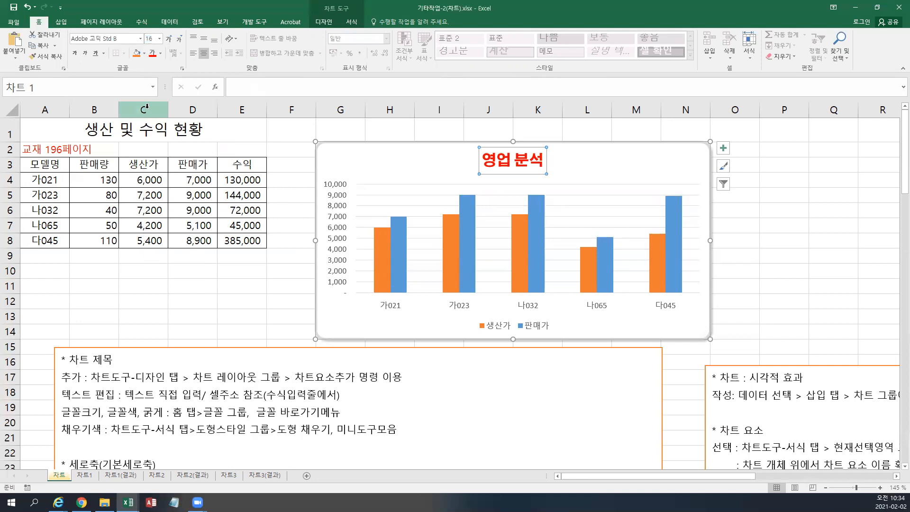
click(75, 53)
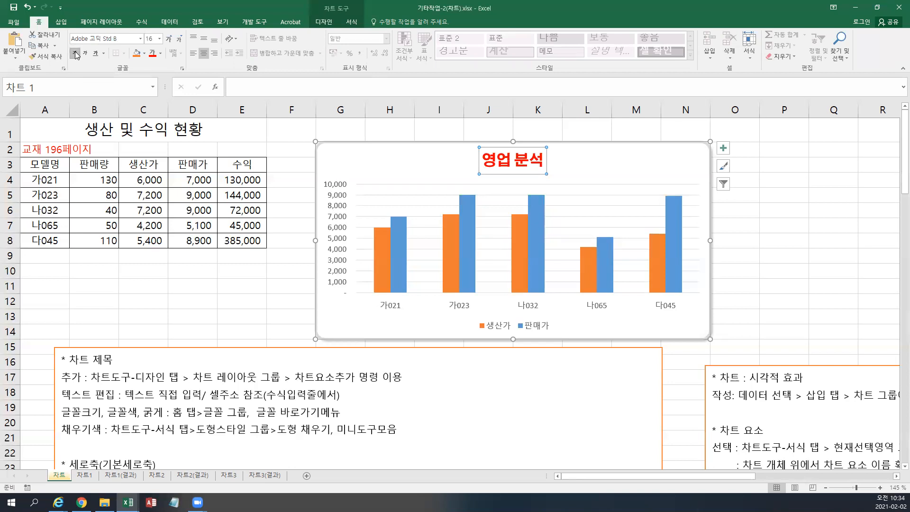
Step: Examine the font and character spacing settings of the chart title in the 글꼴 dialog
right_click(503, 165)
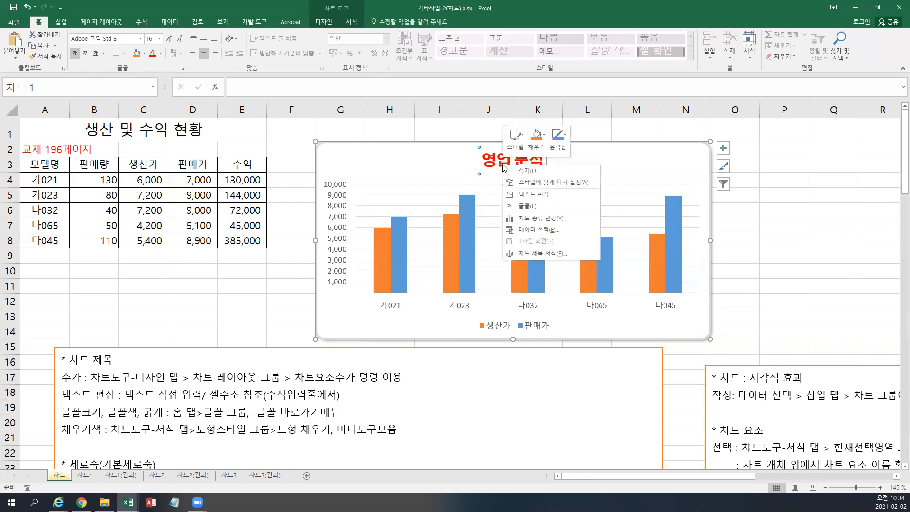
click(545, 206)
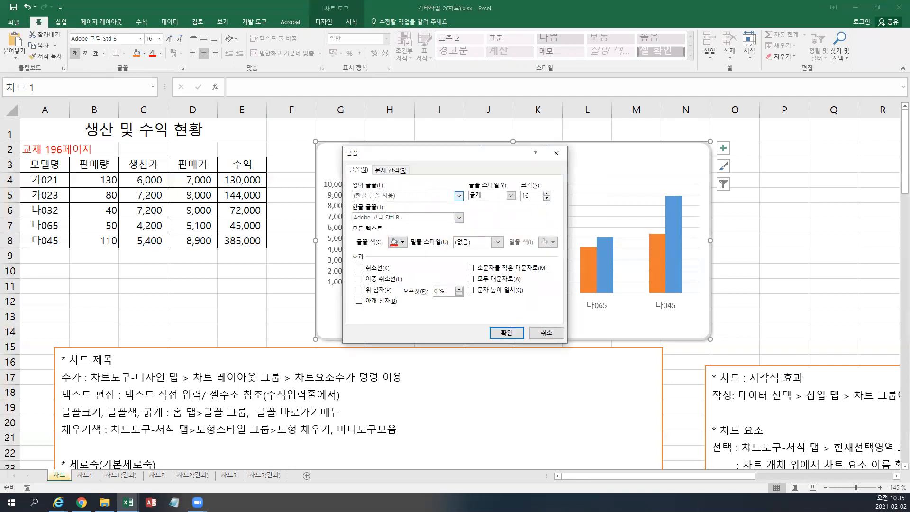
click(402, 171)
click(356, 171)
click(546, 333)
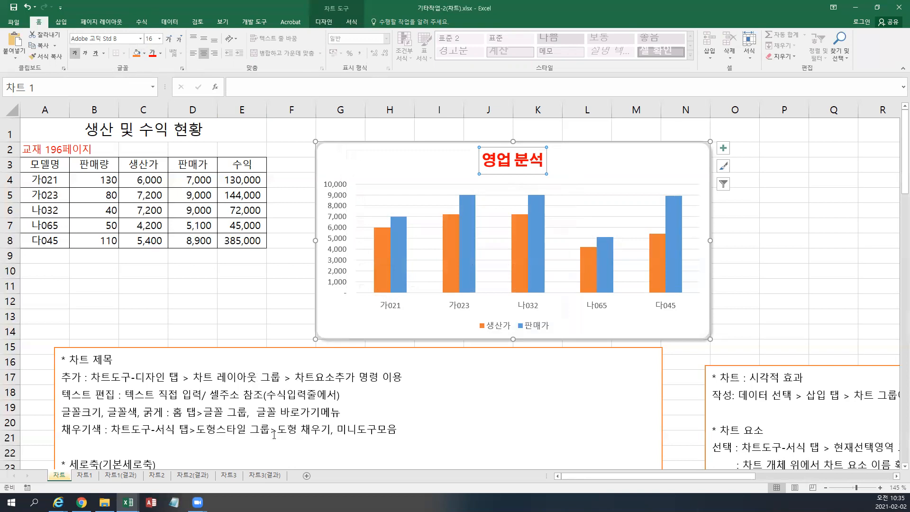
Step: Try a standard yellow fill on the chart title, and replace it with a light green theme shade
click(145, 53)
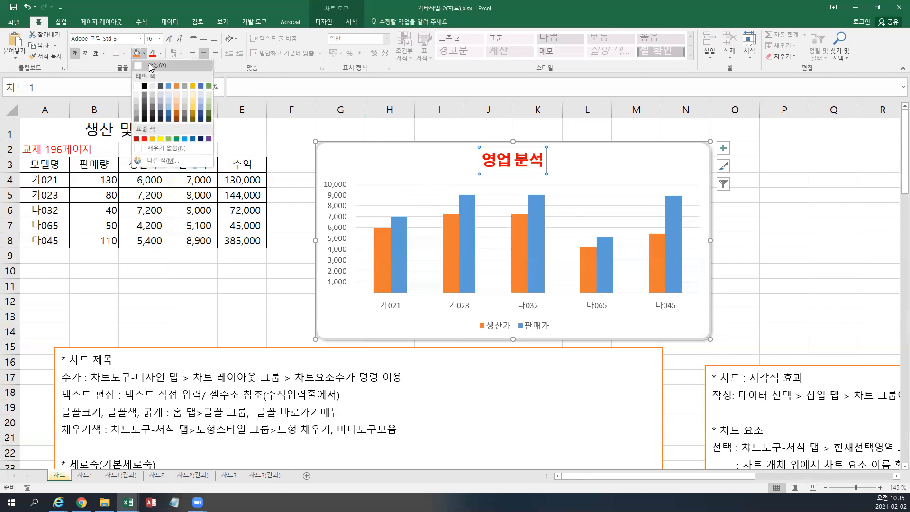
click(161, 137)
click(355, 22)
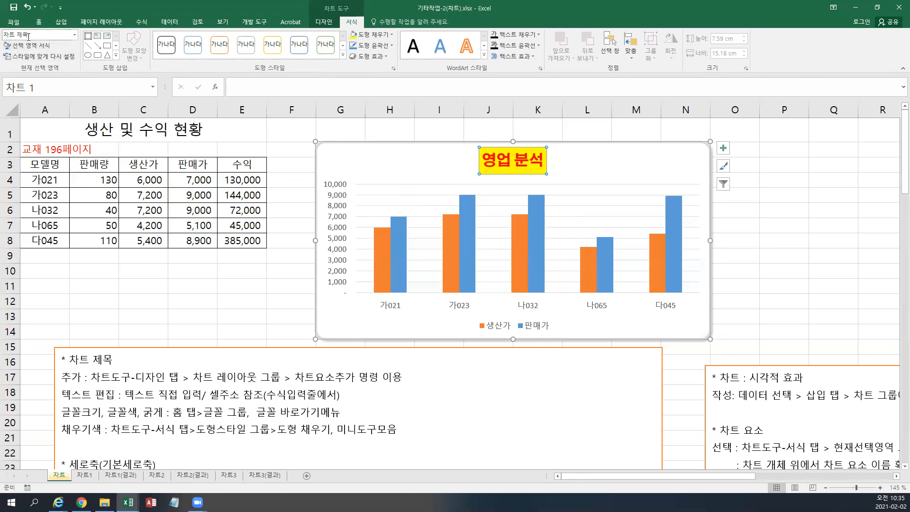
click(372, 35)
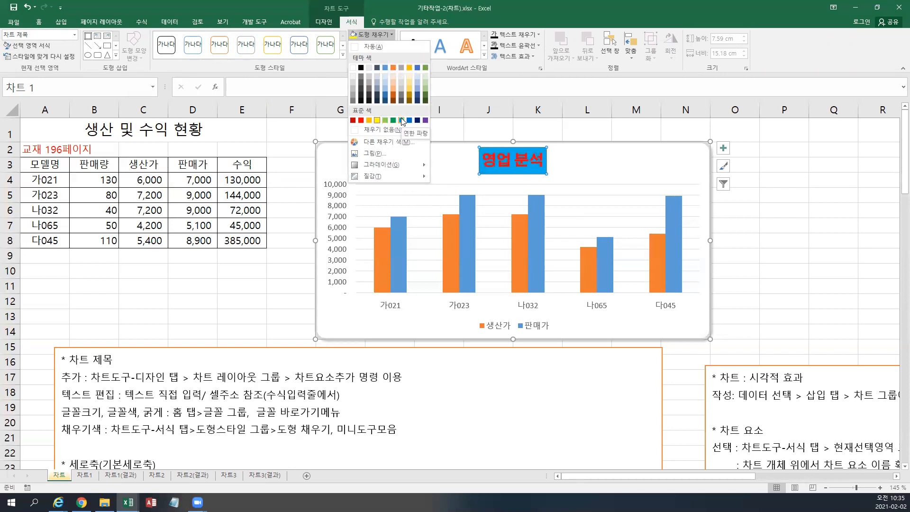
click(424, 82)
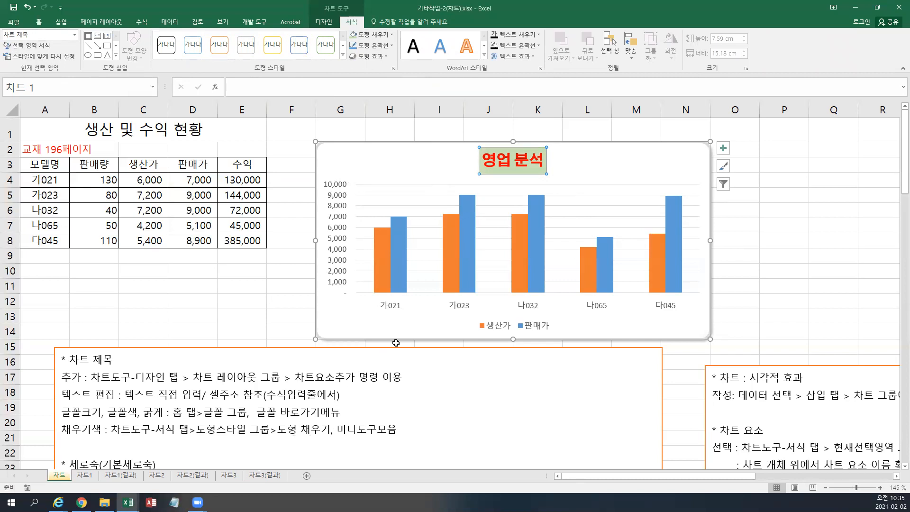
Step: Link the chart title to the sheet heading in cell A1 with the reference =차트!$A$1
click(536, 171)
click(535, 174)
click(486, 161)
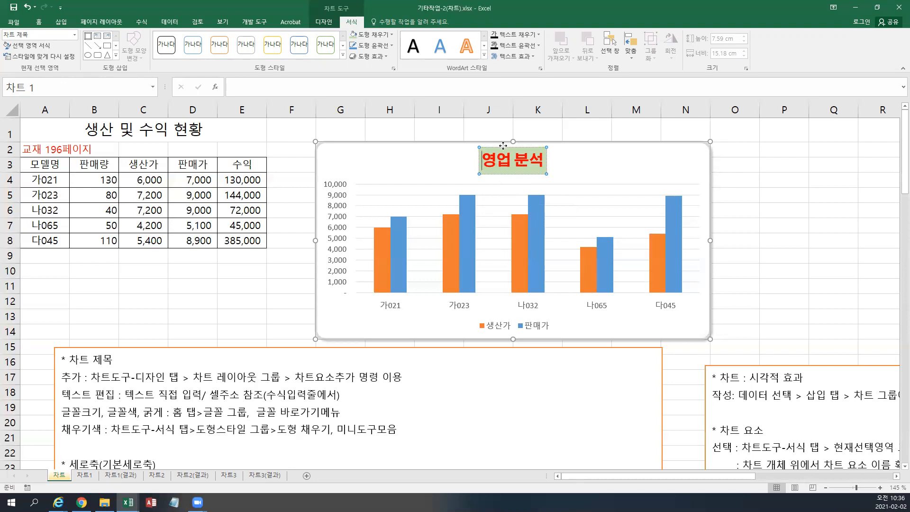
click(503, 145)
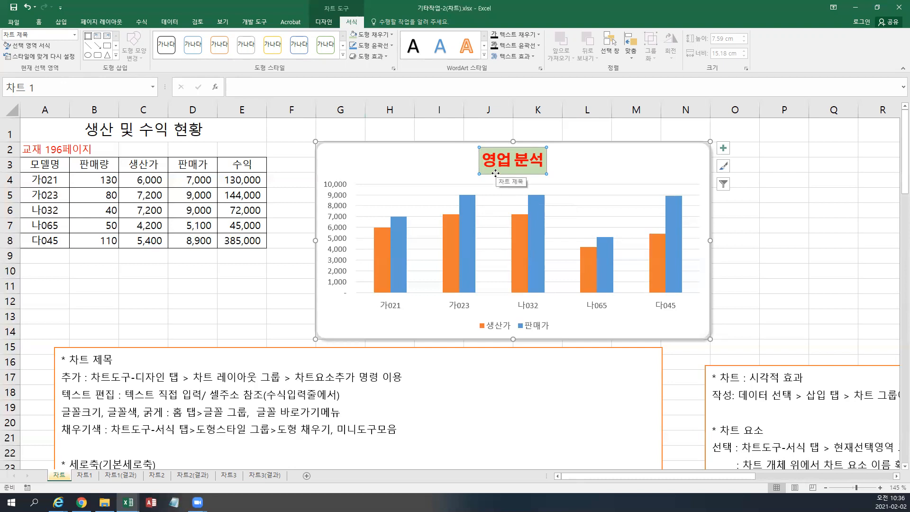
click(247, 87)
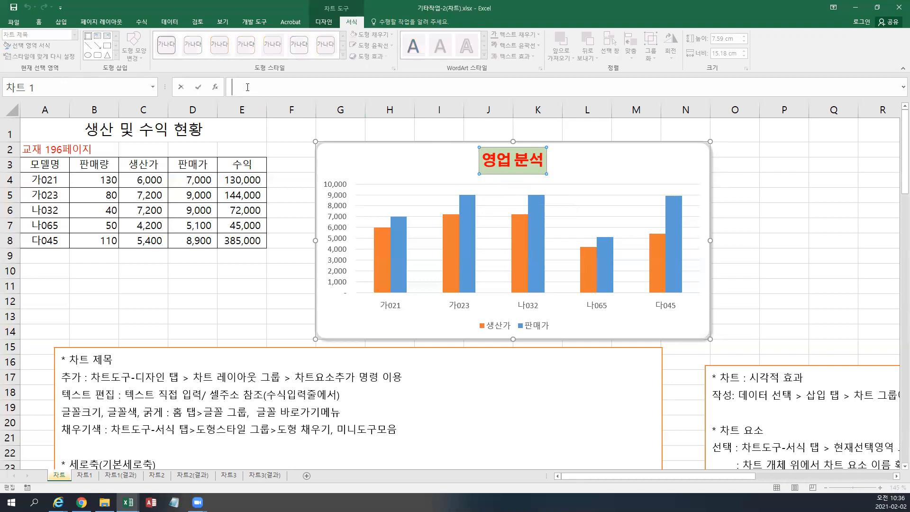
text(=)
click(66, 131)
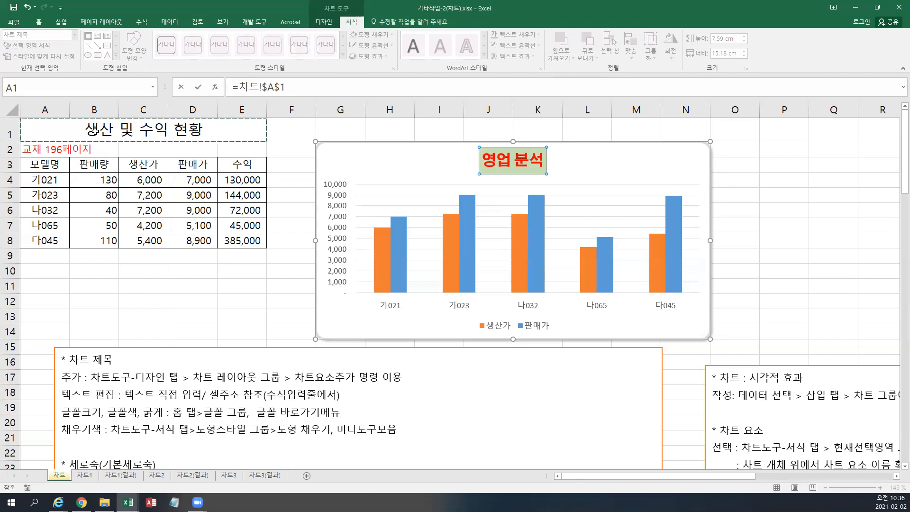
key(Return)
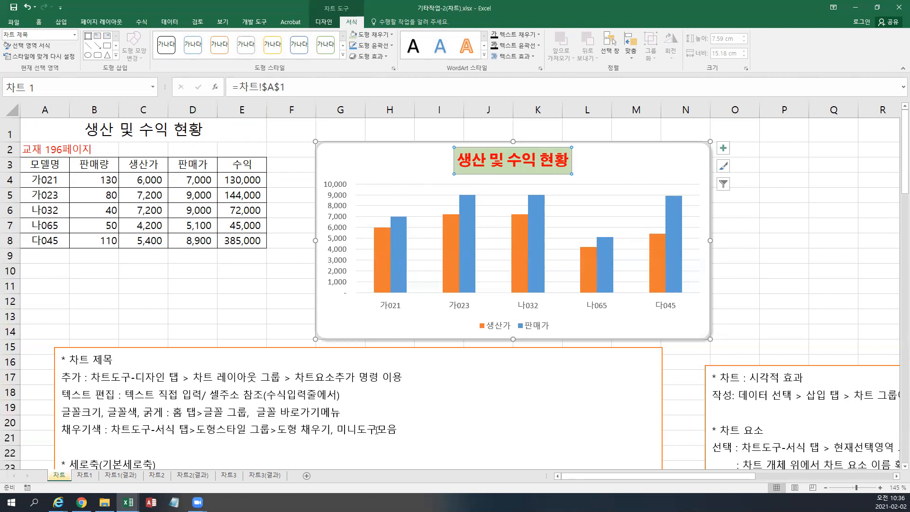
Step: Delete the 차트 제목 section and the blank line after it from the notes text box below the chart
drag(404, 430, 61, 358)
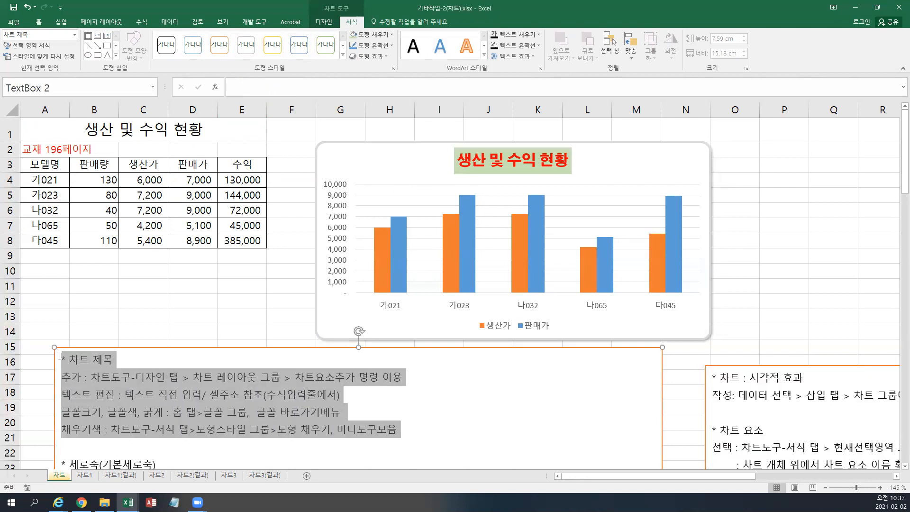
key(Delete)
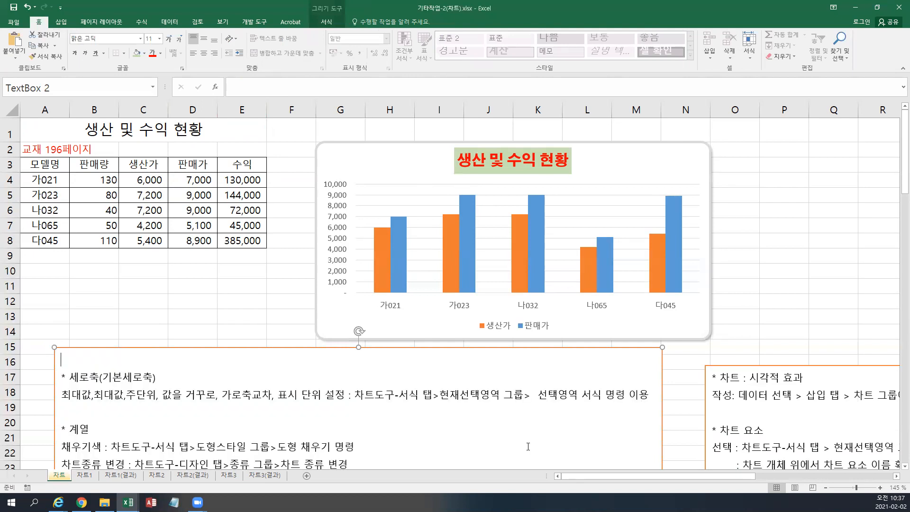
key(Delete)
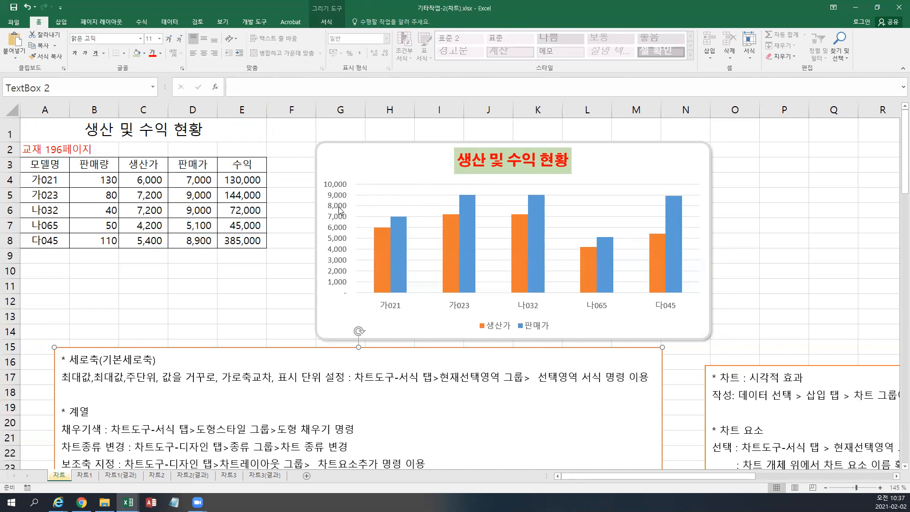
Step: Open the axis formatting options (축 서식) for the column chart's vertical value axis
click(362, 151)
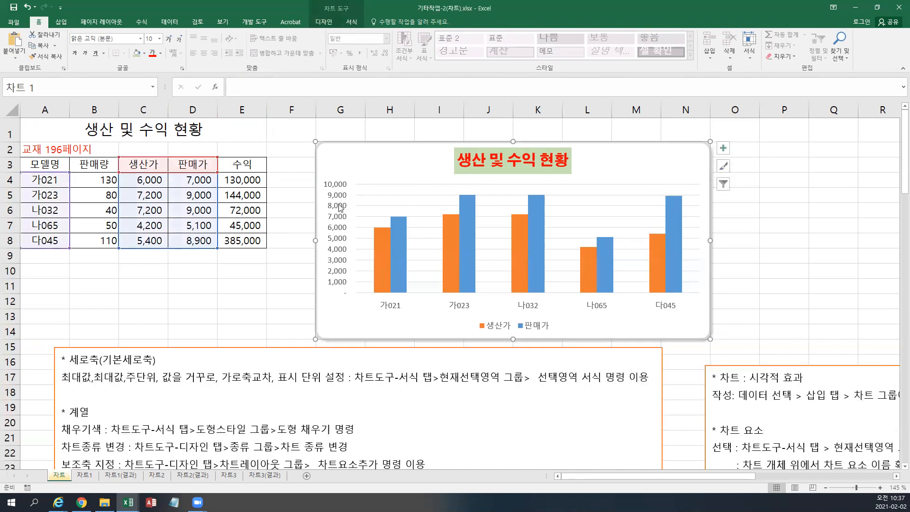
click(340, 207)
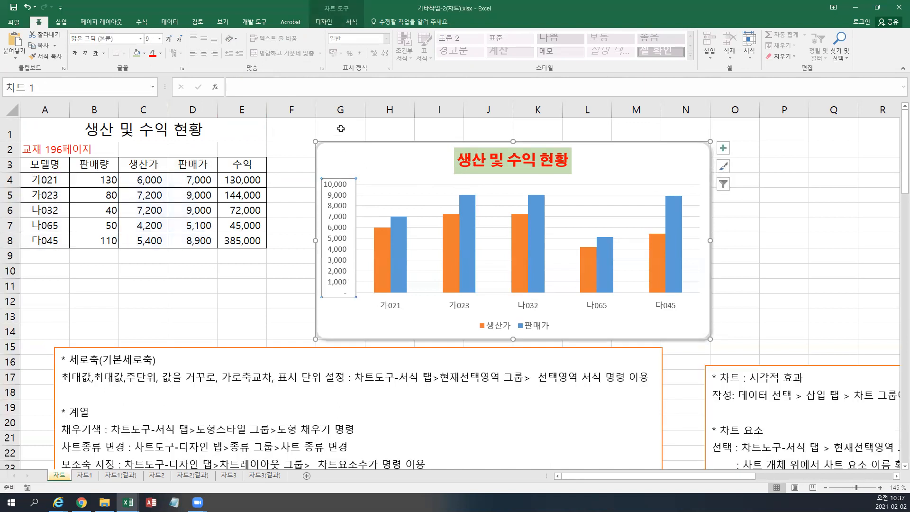
click(351, 23)
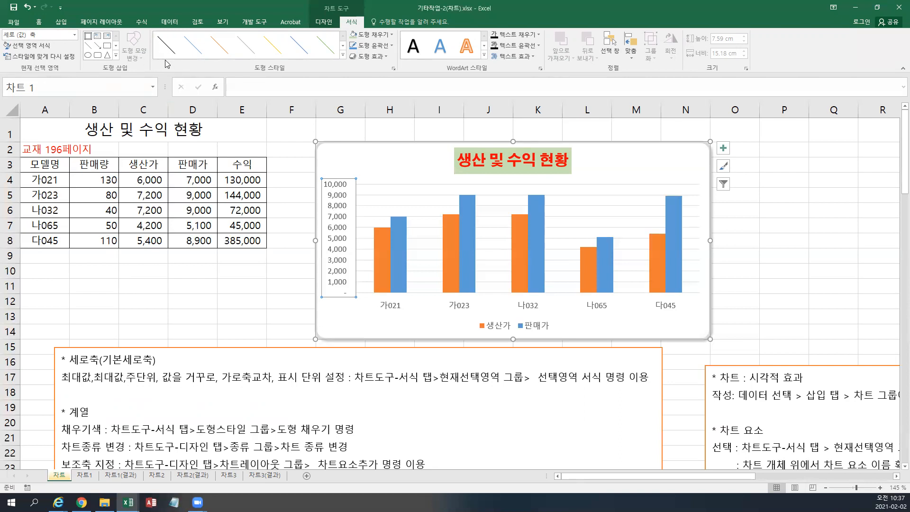
click(324, 22)
click(350, 23)
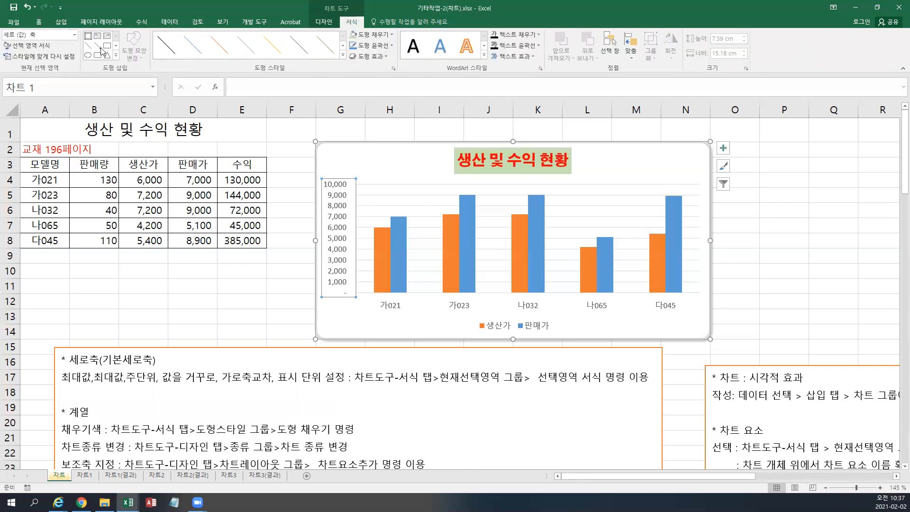
click(36, 47)
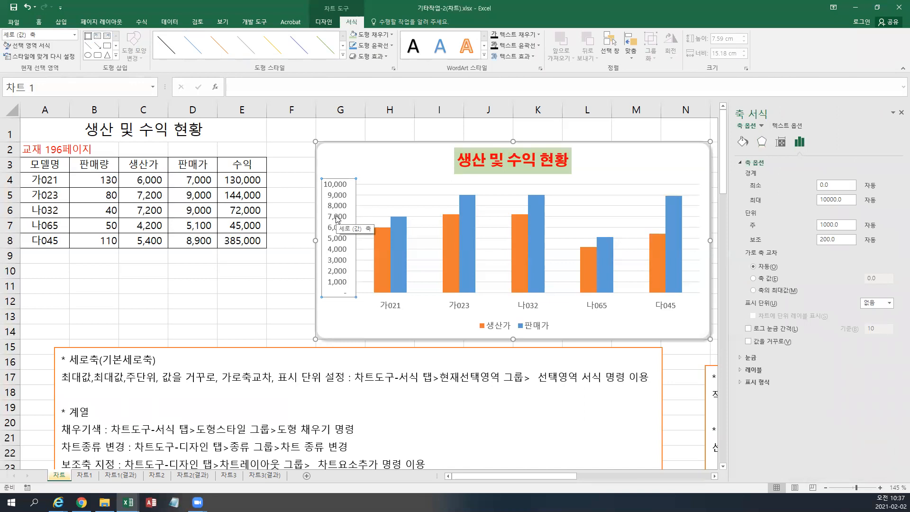
right_click(336, 218)
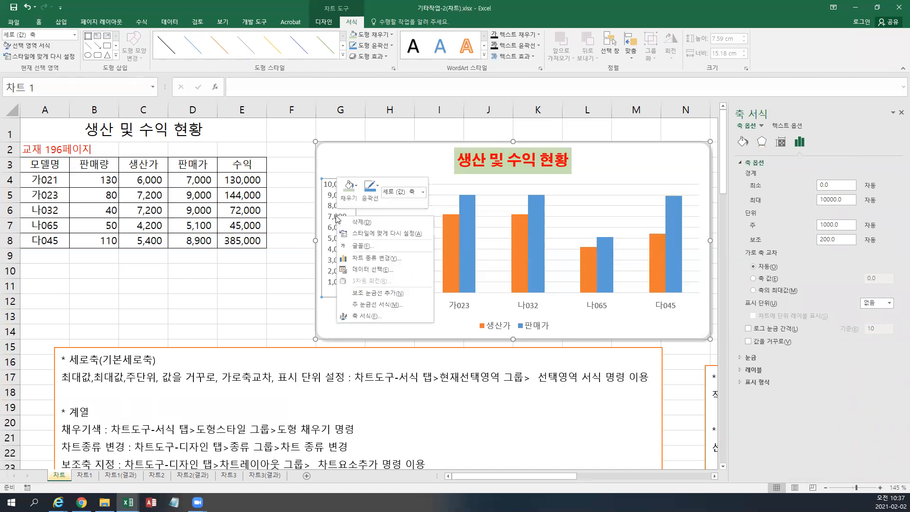
click(365, 317)
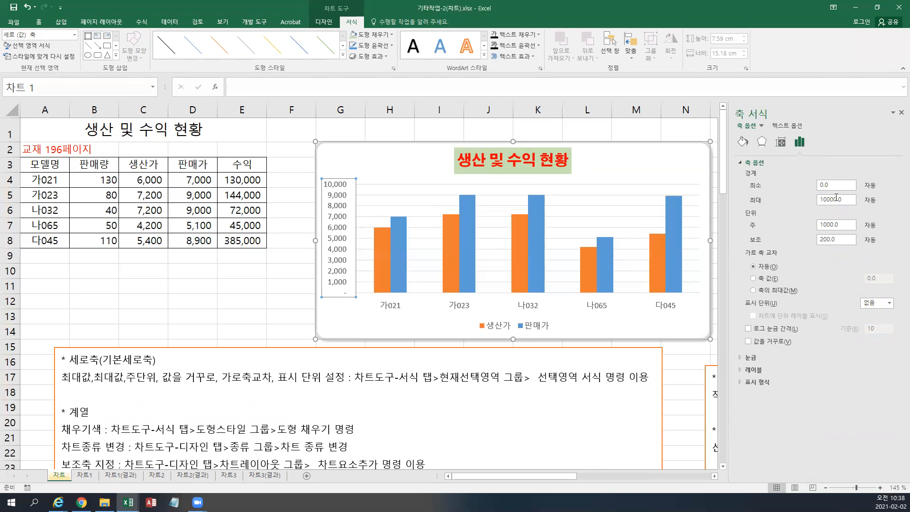
Step: Set the vertical axis bounds to a minimum of 1000 and a maximum of 11000
click(846, 187)
text(1000)
key(Return)
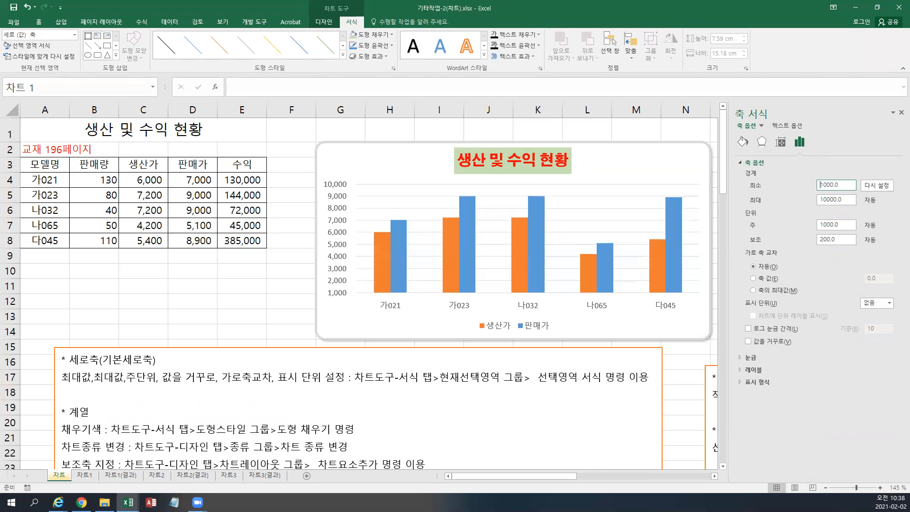
drag(849, 203, 797, 200)
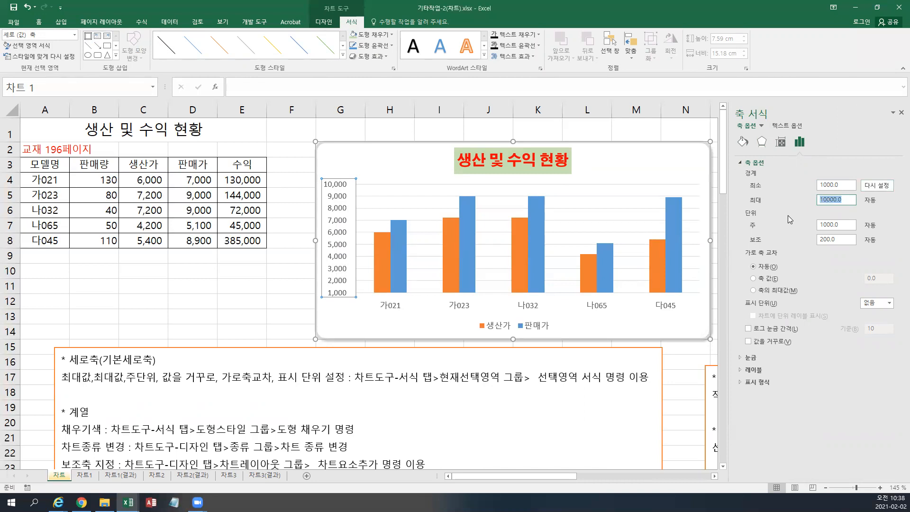
text(1)
key(Return)
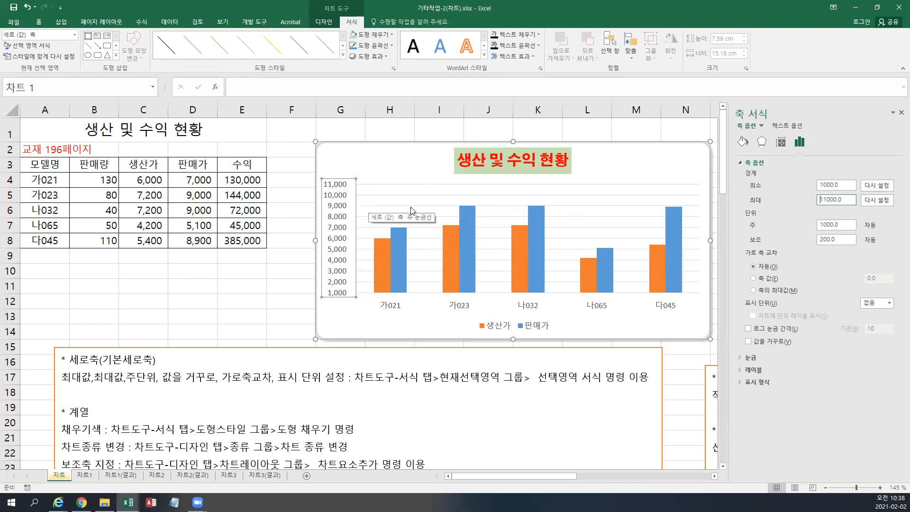
Step: Set the vertical axis's major unit (주) to 2000
drag(839, 225, 814, 225)
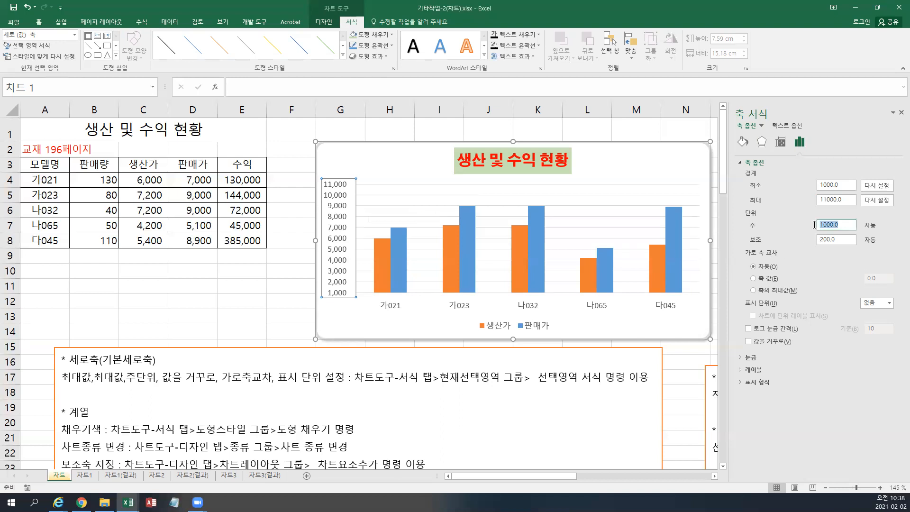
text(2000)
key(Return)
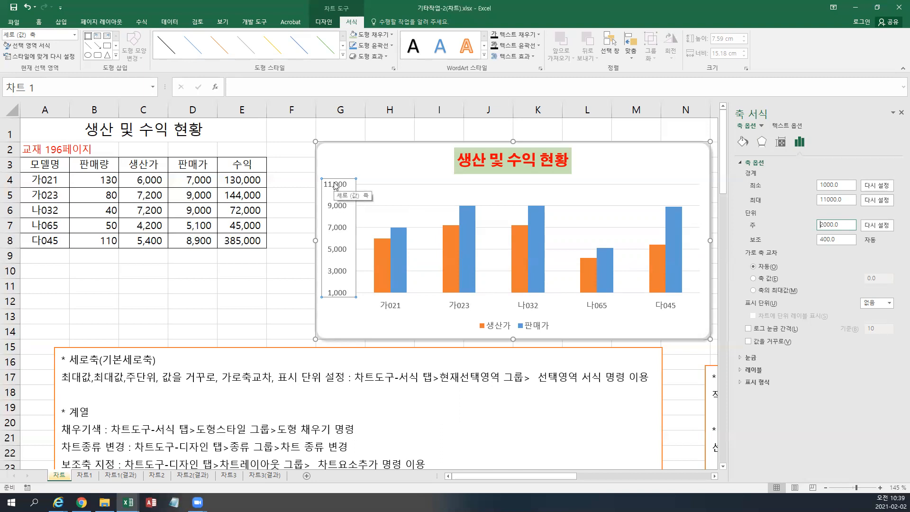
Step: Reset the vertical axis's major unit, maximum and minimum to automatic
click(878, 225)
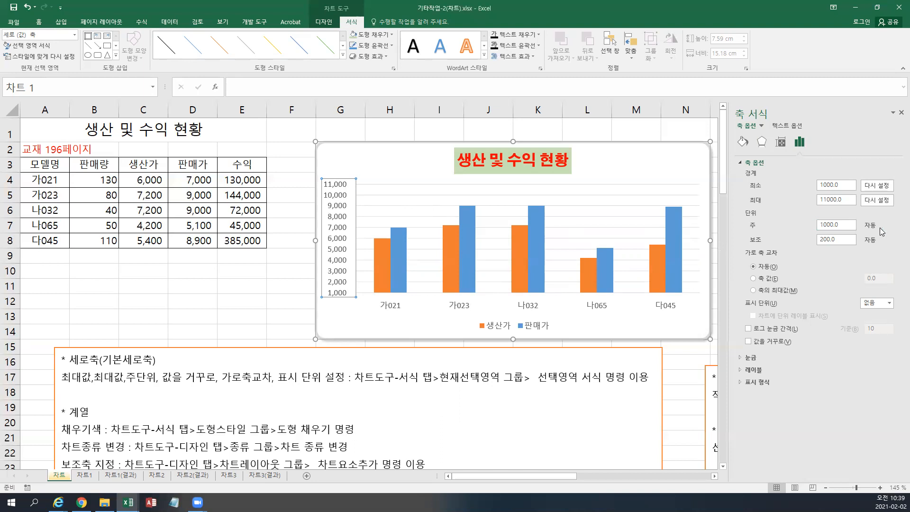
click(877, 202)
click(877, 185)
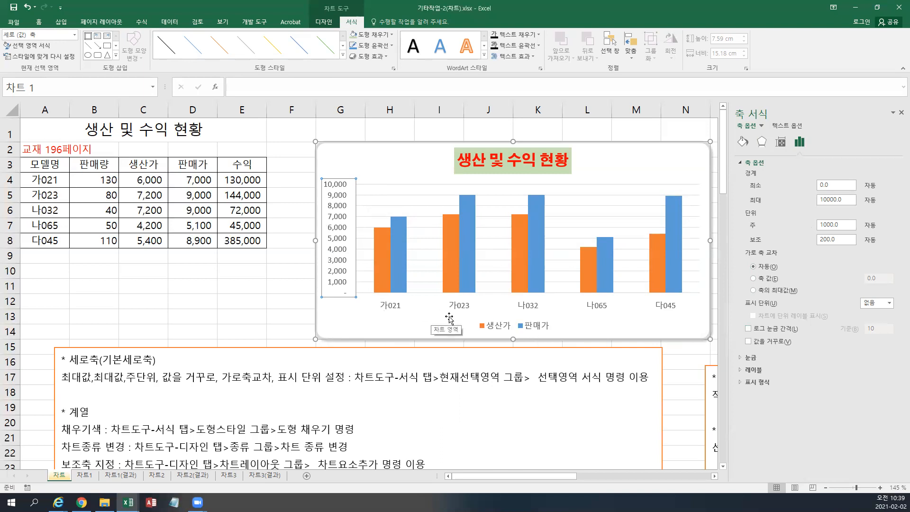
Step: Move the notes text box below the chart further right and bring it forward over the neighbouring text box
click(226, 298)
scroll(518, 416, up, 1)
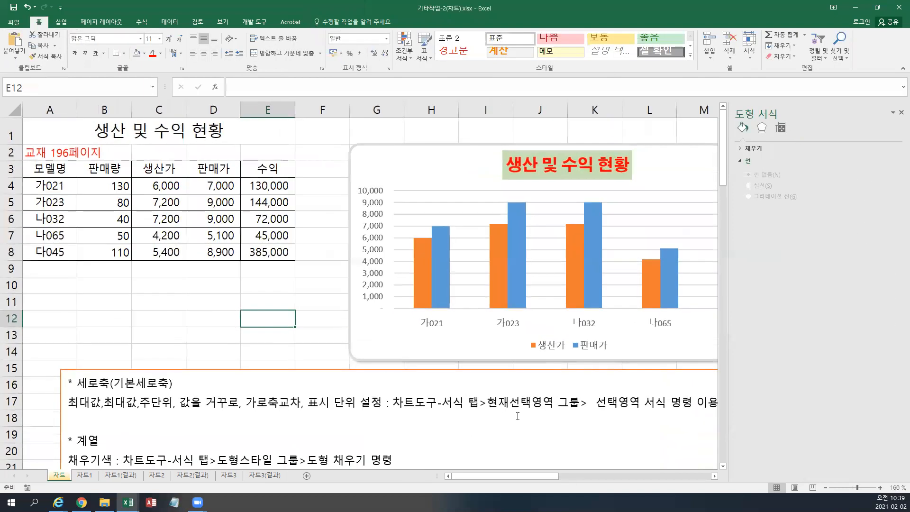
click(714, 476)
click(714, 475)
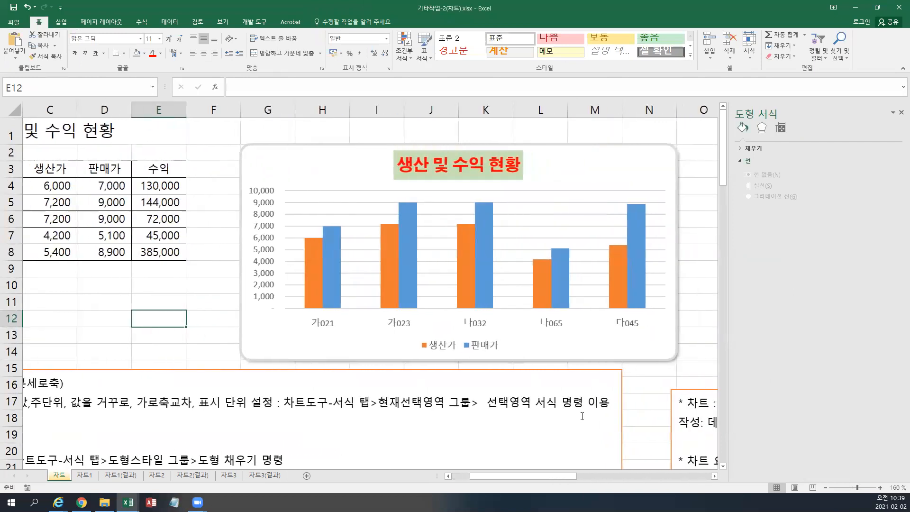
click(490, 370)
drag(483, 371, 587, 369)
click(332, 22)
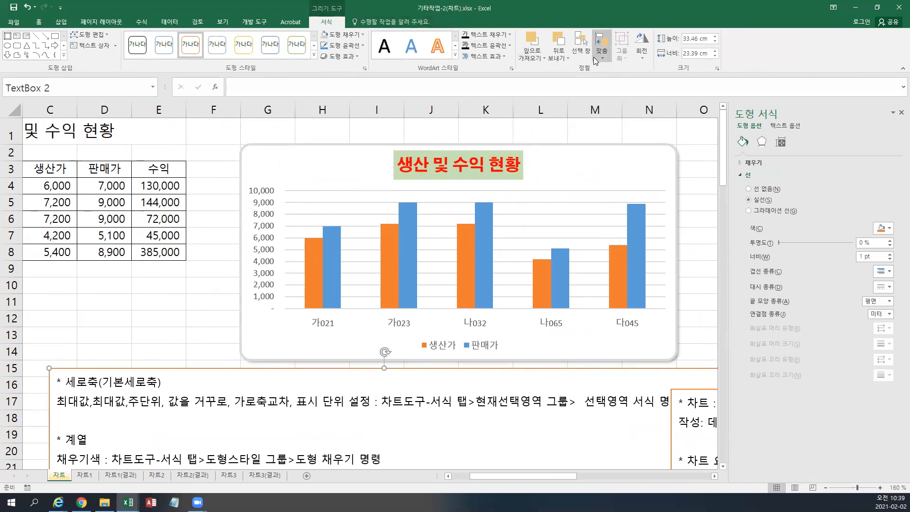
click(531, 41)
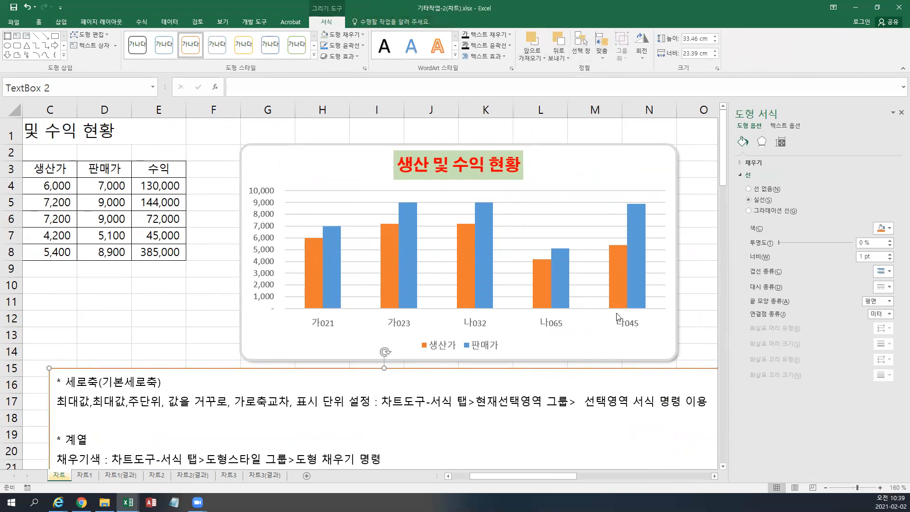
Step: In the vertical value axis options, make the horizontal axis cross at axis value (축 값) 500
click(530, 332)
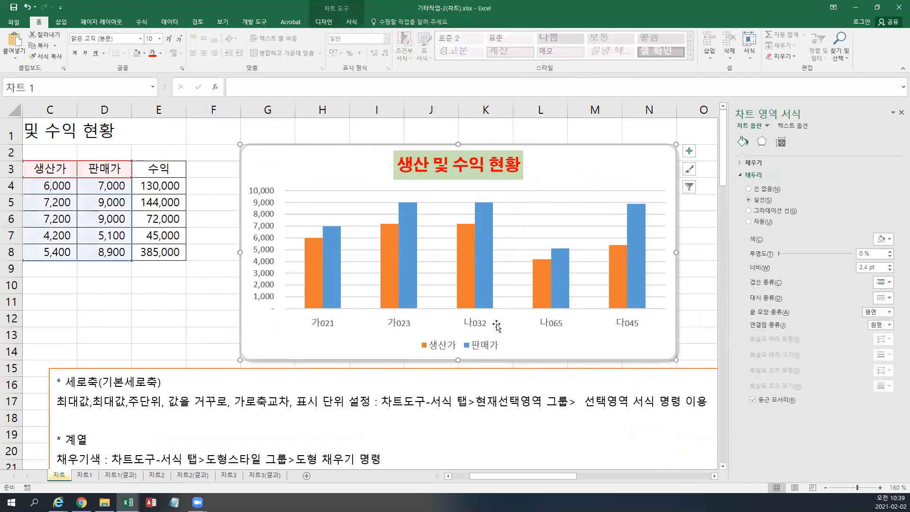
click(397, 326)
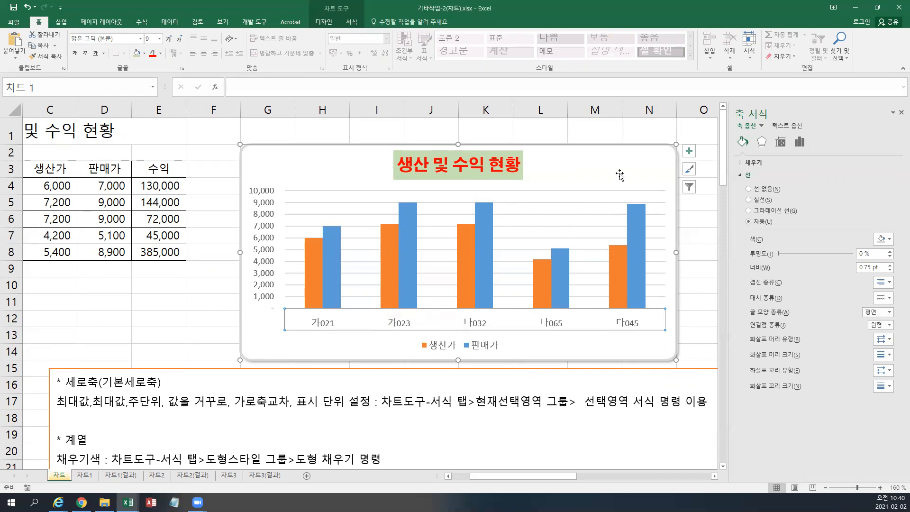
click(267, 225)
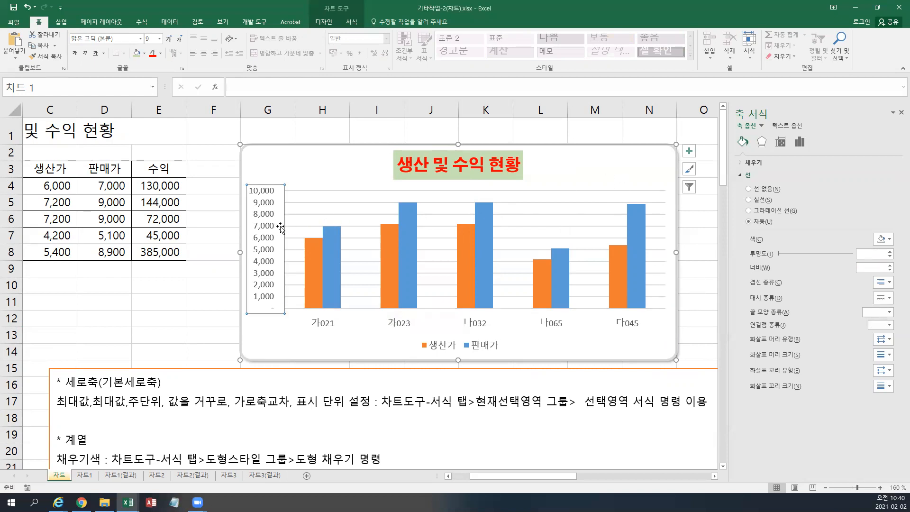
click(799, 142)
click(756, 163)
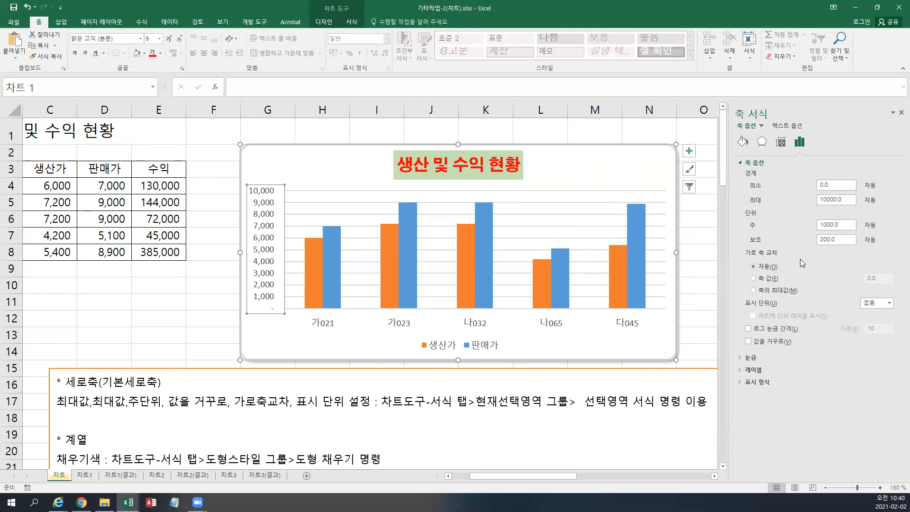
click(766, 282)
click(877, 279)
text(500)
key(Return)
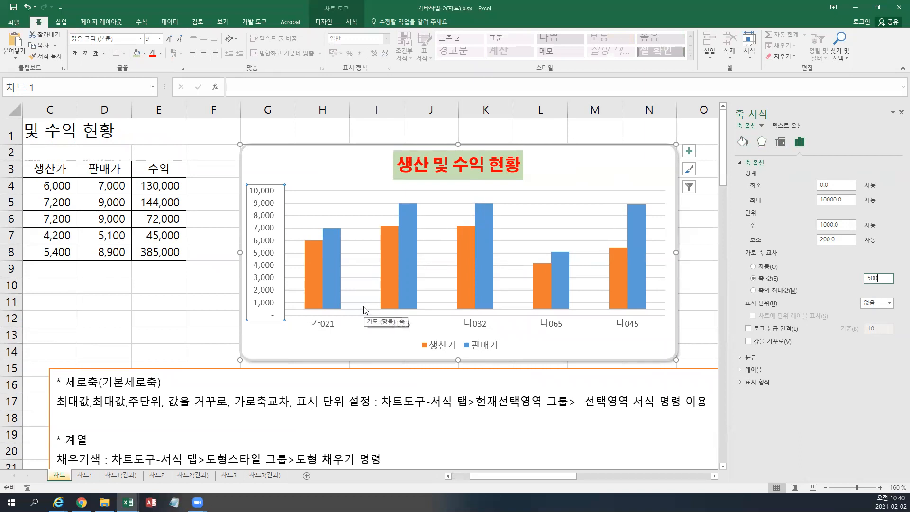
Step: Try the horizontal axis crossing at the maximum axis value (축의 최대값), and restore the automatic crossing
click(754, 290)
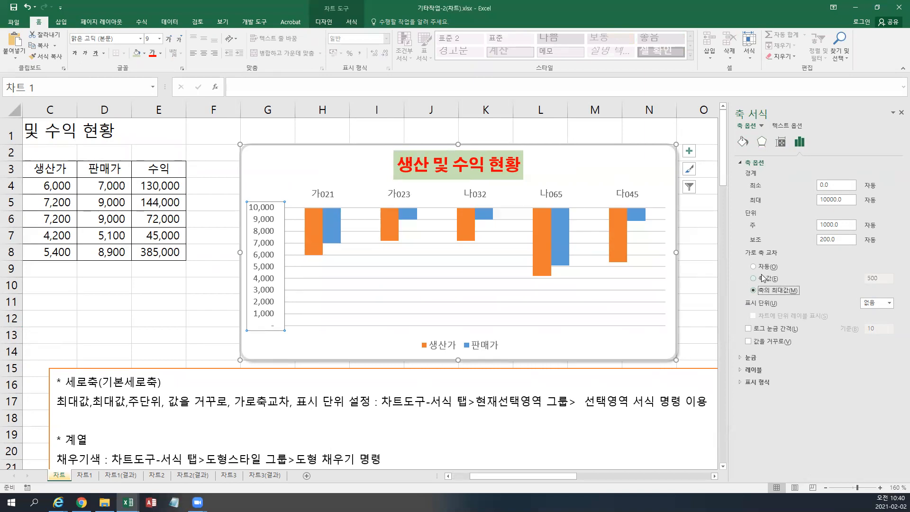
click(762, 279)
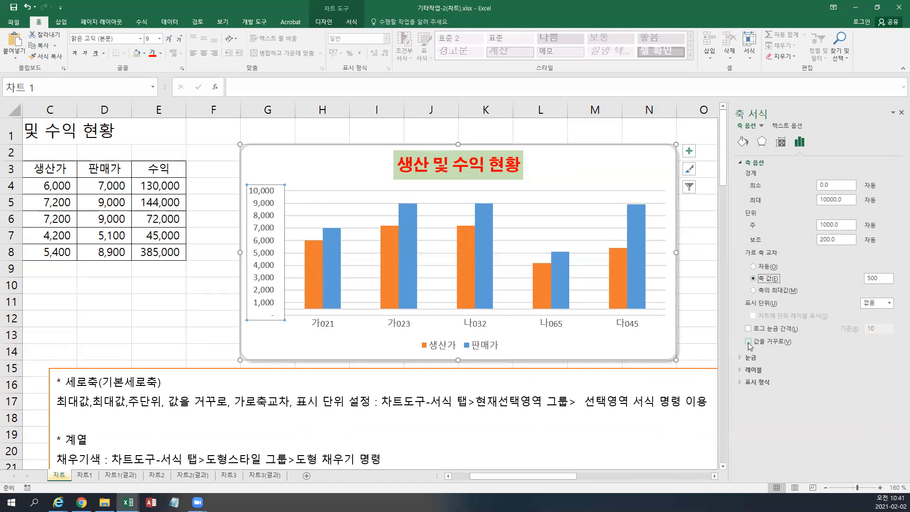
click(765, 267)
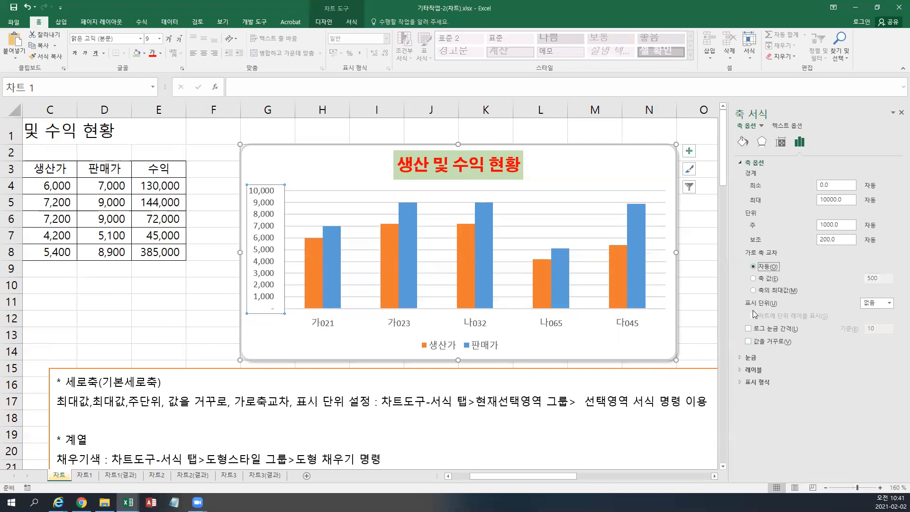
Step: Set the vertical axis's display unit (표시 단위) to 백
click(890, 305)
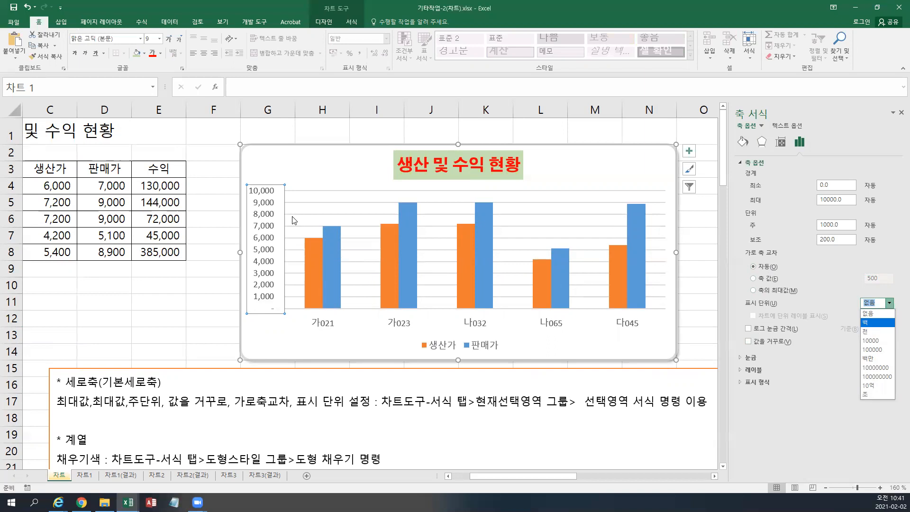
click(868, 322)
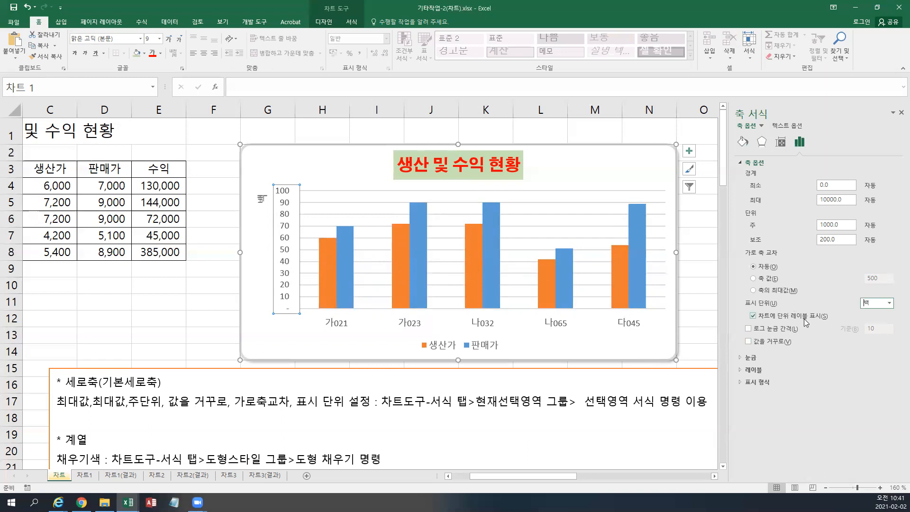
click(353, 22)
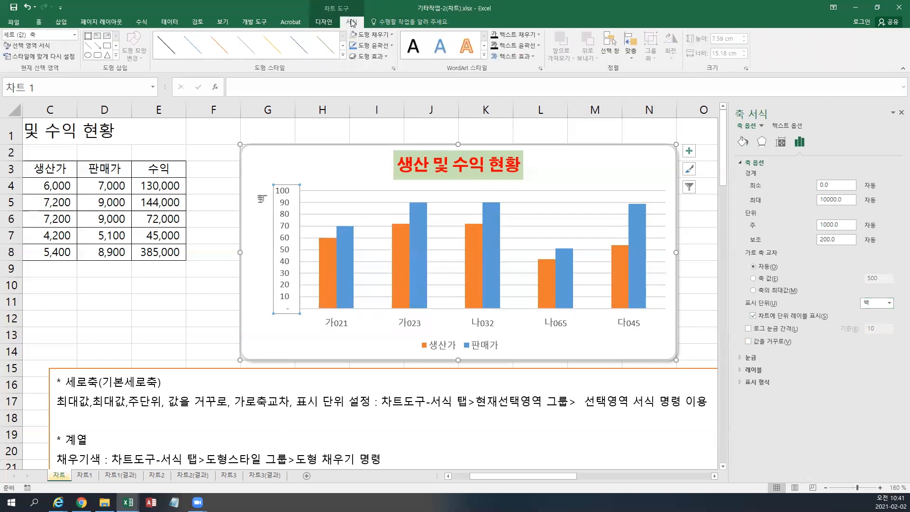
Step: Switch the display unit label on the chart off and on repeatedly, leaving it shown
click(780, 316)
click(779, 316)
click(780, 316)
click(779, 315)
click(780, 316)
click(780, 316)
click(779, 316)
click(780, 316)
click(780, 315)
click(780, 315)
click(779, 316)
click(780, 316)
click(779, 316)
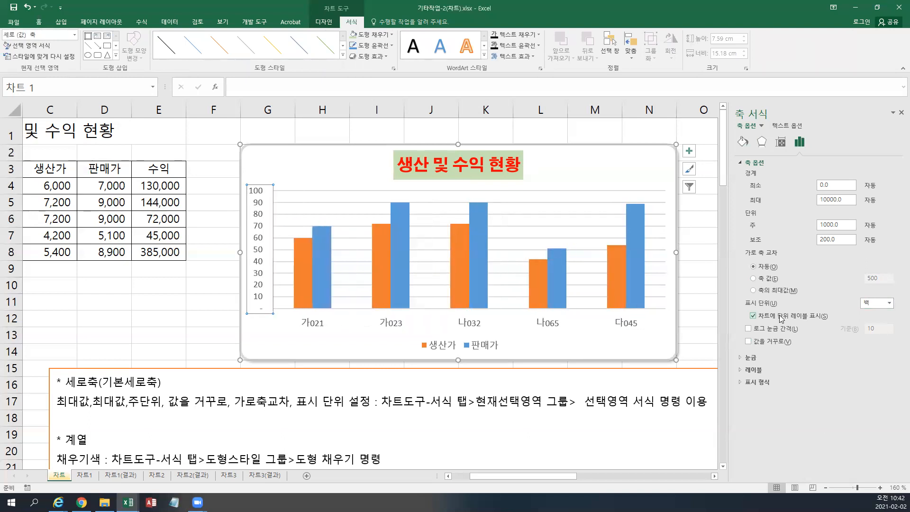
click(779, 316)
Step: Try 천 and 10000 as display units for the vertical axis
click(878, 306)
click(889, 303)
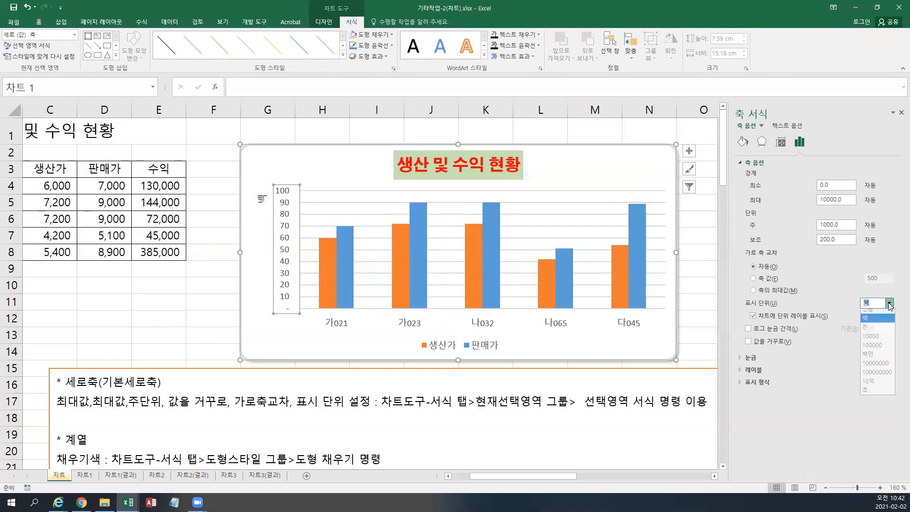
click(872, 331)
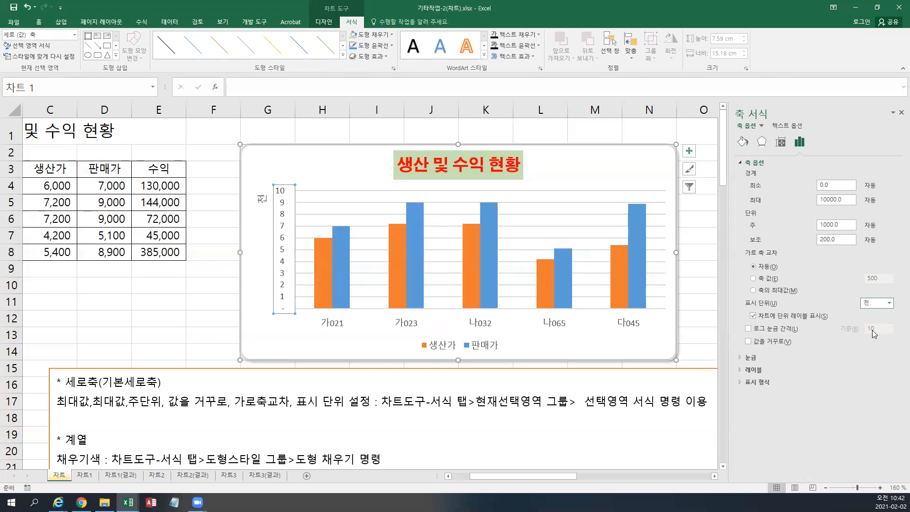
click(800, 320)
click(800, 320)
click(889, 303)
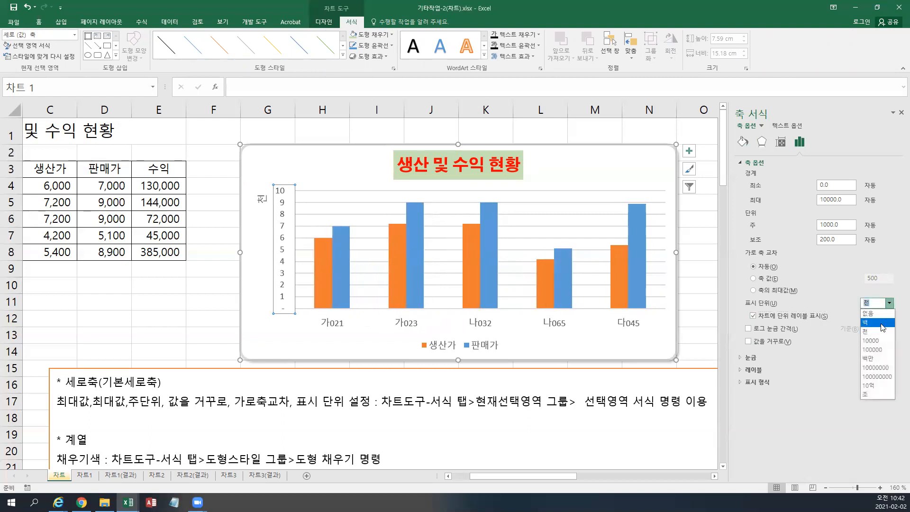
click(878, 341)
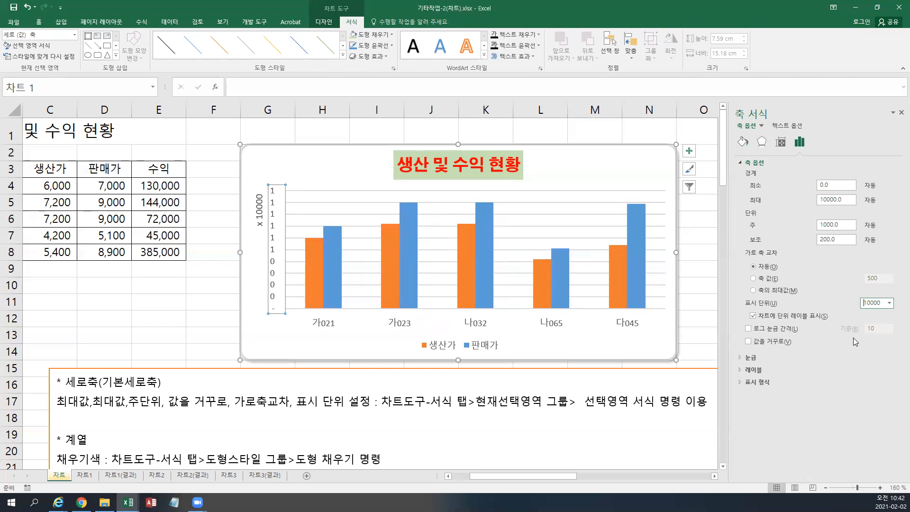
Step: Reset the vertical axis's display unit to 없음 and close the axis formatting options
click(889, 303)
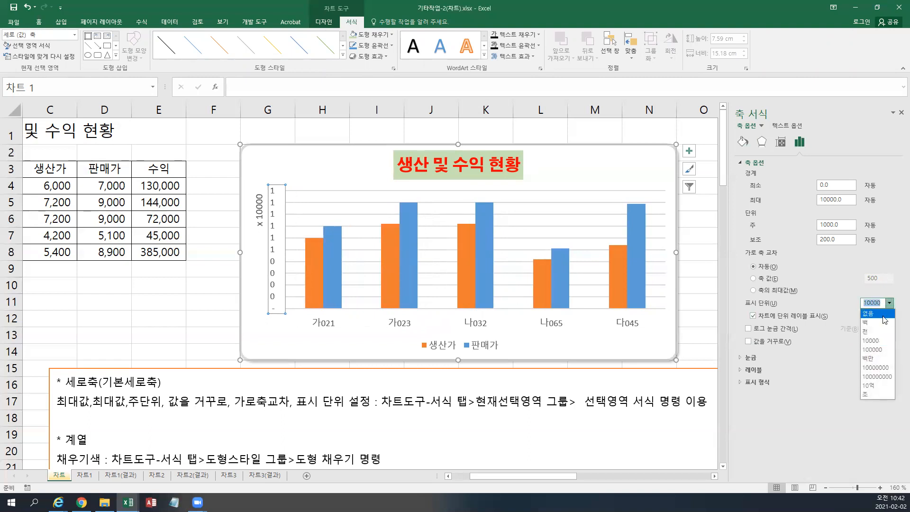
click(877, 313)
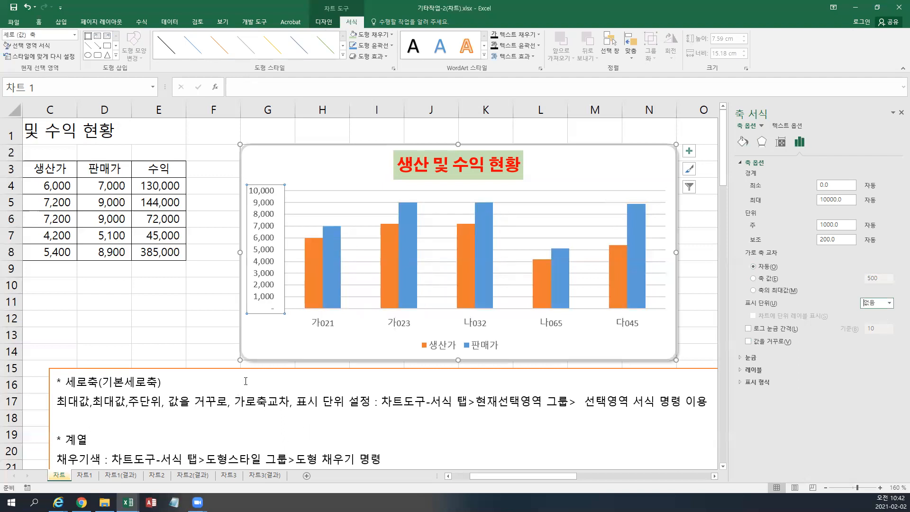
click(900, 113)
Step: Delete the 세로축(기본세로축) section and the blank line after it from the notes text box below the chart
click(376, 402)
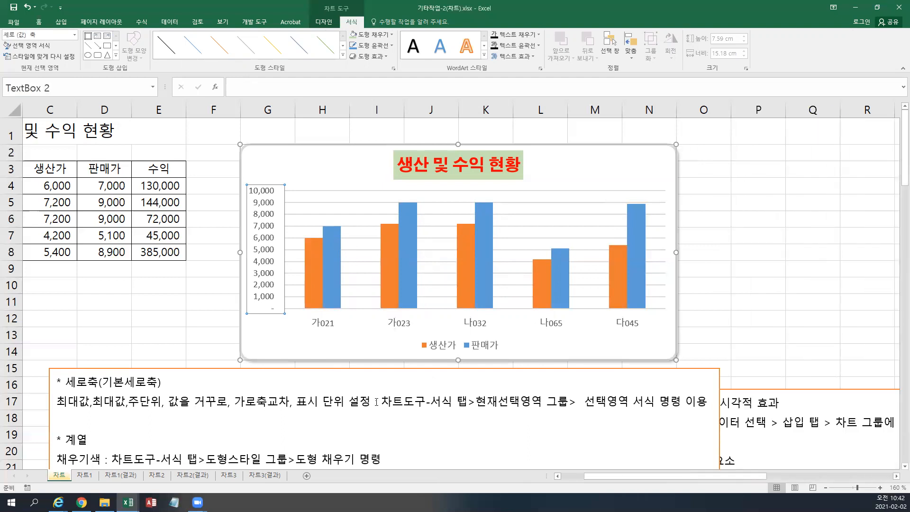
triple_click(375, 402)
drag(817, 402, 139, 383)
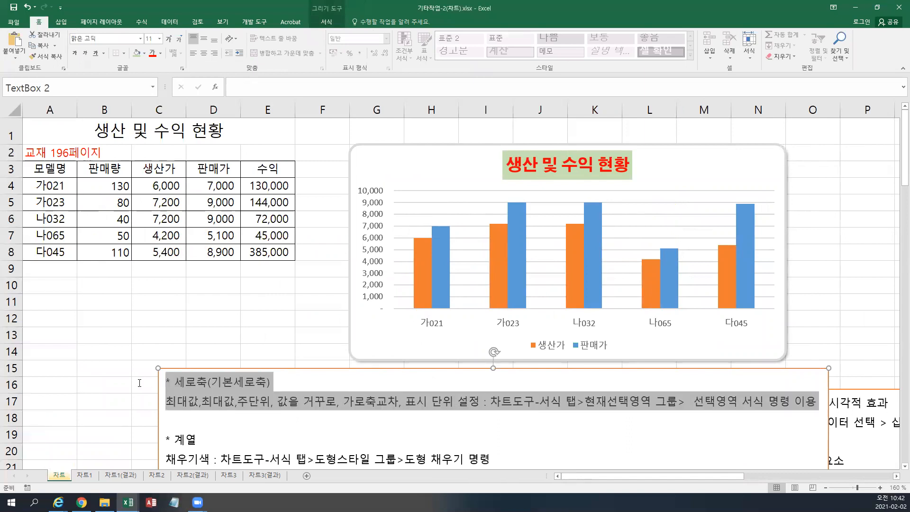
key(Delete)
key(Delete)
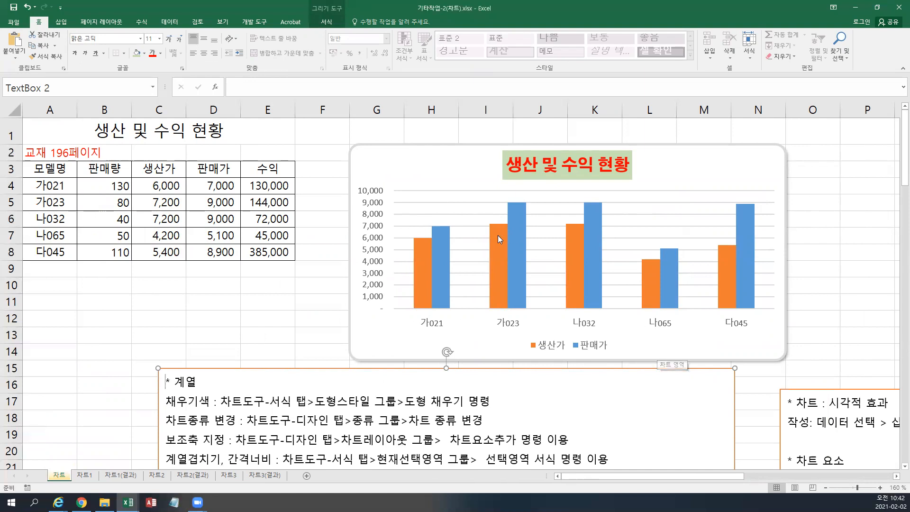
Step: Select the 생산가 series in the chart, and switch the selection to the 판매가 series by choosing it from the chart elements
mouse_move(444, 273)
mouse_move(574, 241)
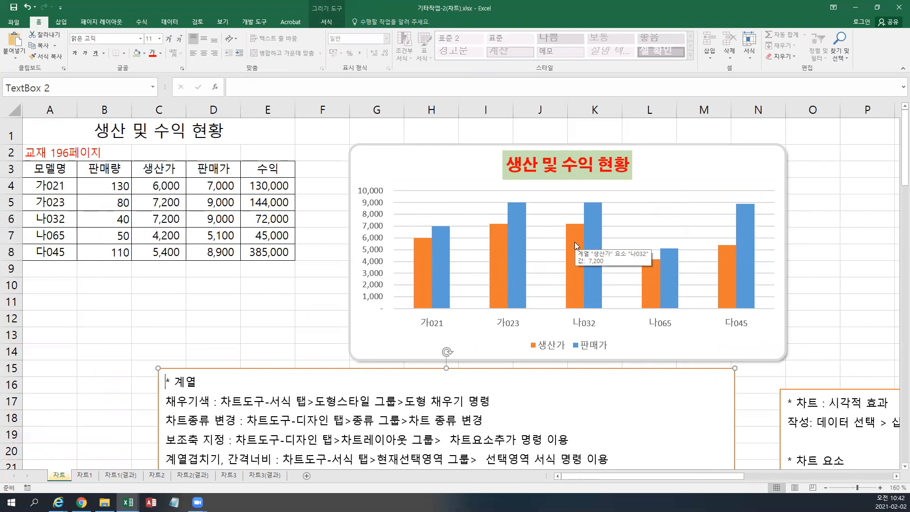
click(574, 242)
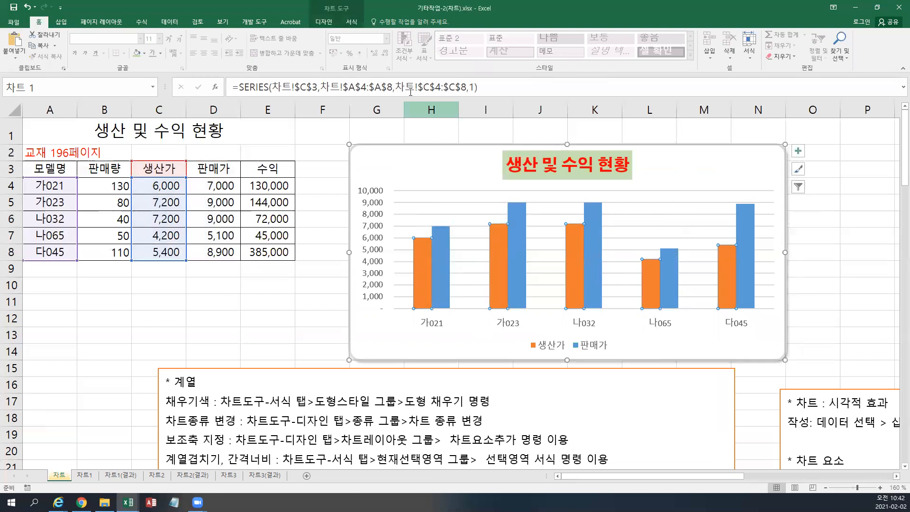
click(324, 21)
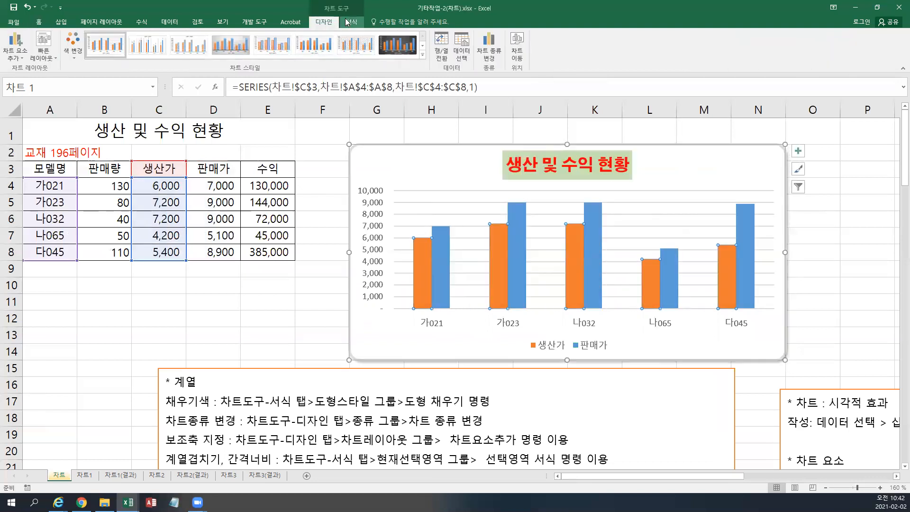
click(348, 22)
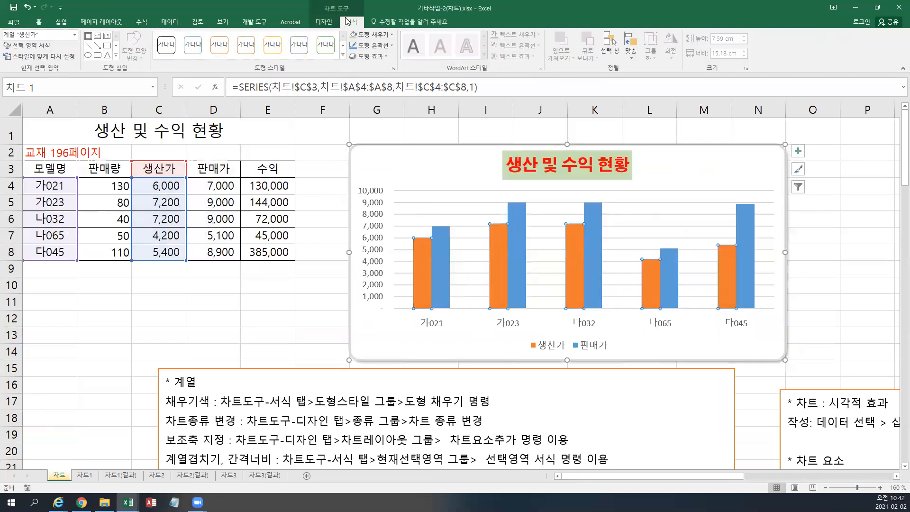
click(75, 35)
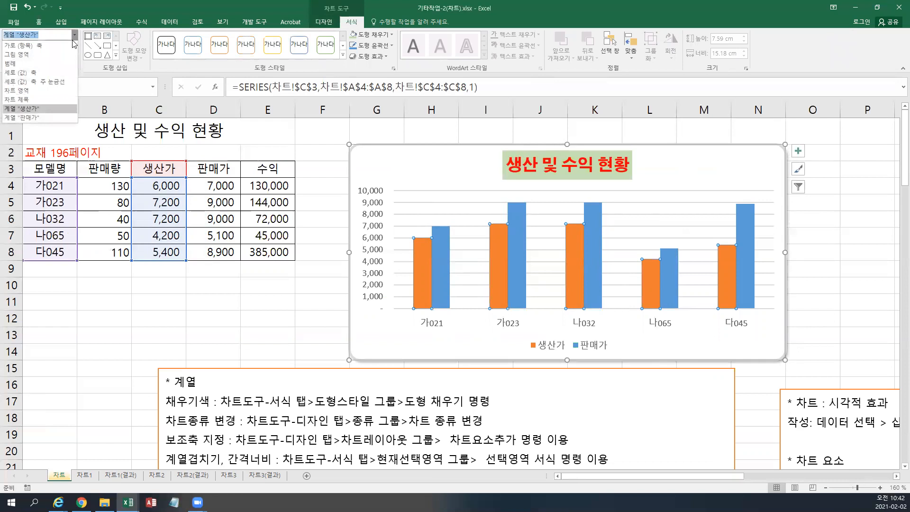
click(46, 118)
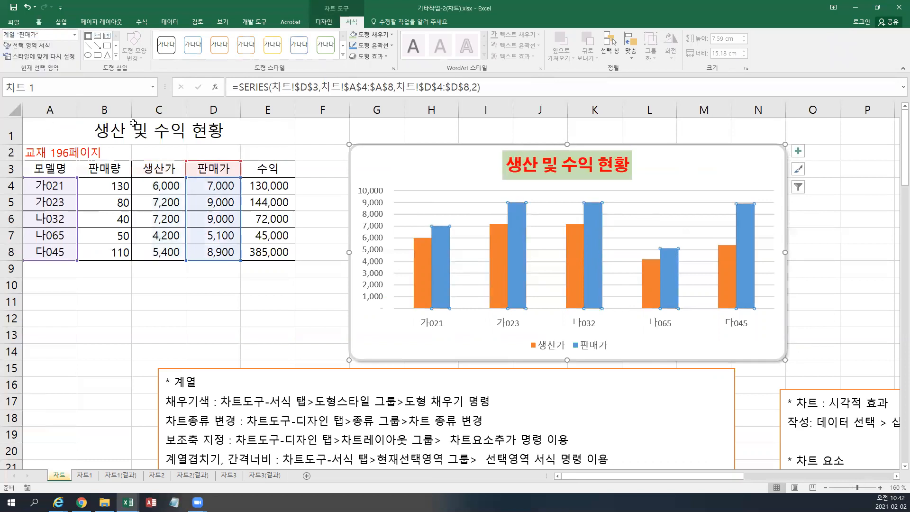
Step: Fill the 생산가 series columns with standard yellow
click(576, 247)
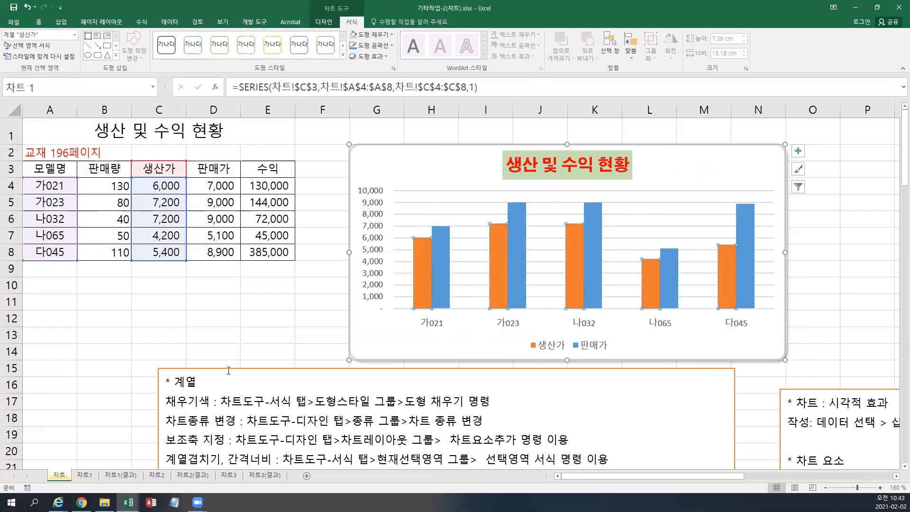
click(370, 36)
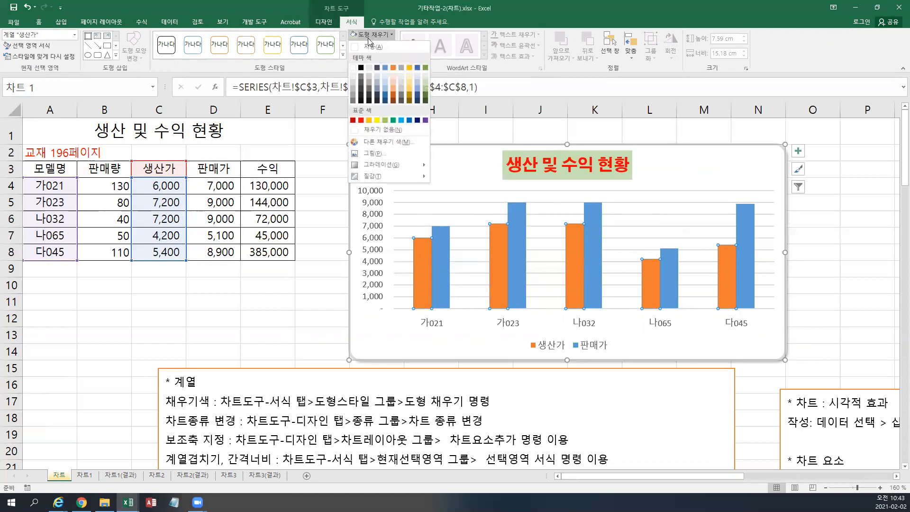
click(378, 121)
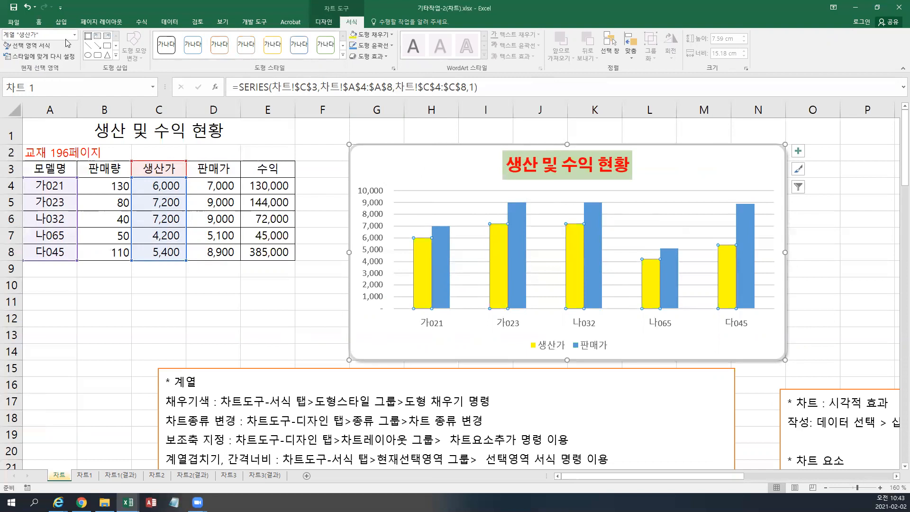
Step: Change the 생산가 series' solid fill to red through the data series formatting options, and close them
click(43, 47)
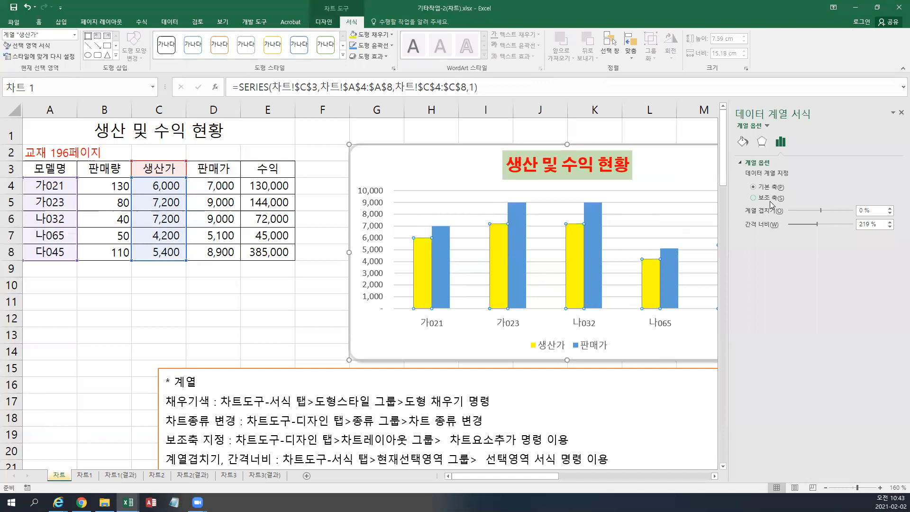
click(742, 141)
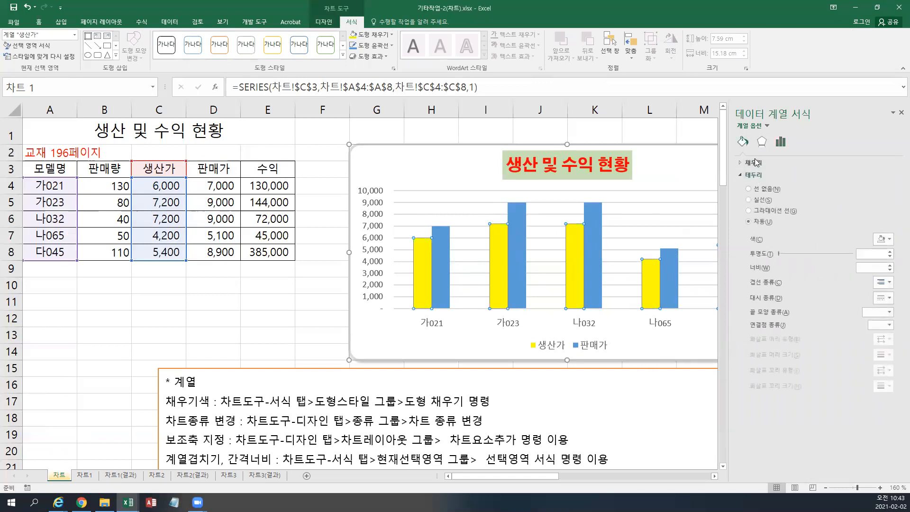
click(755, 162)
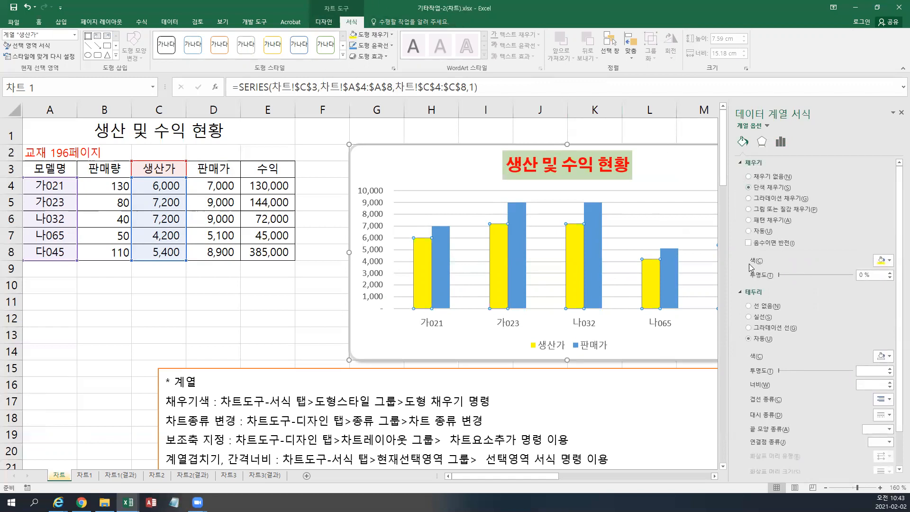
click(888, 260)
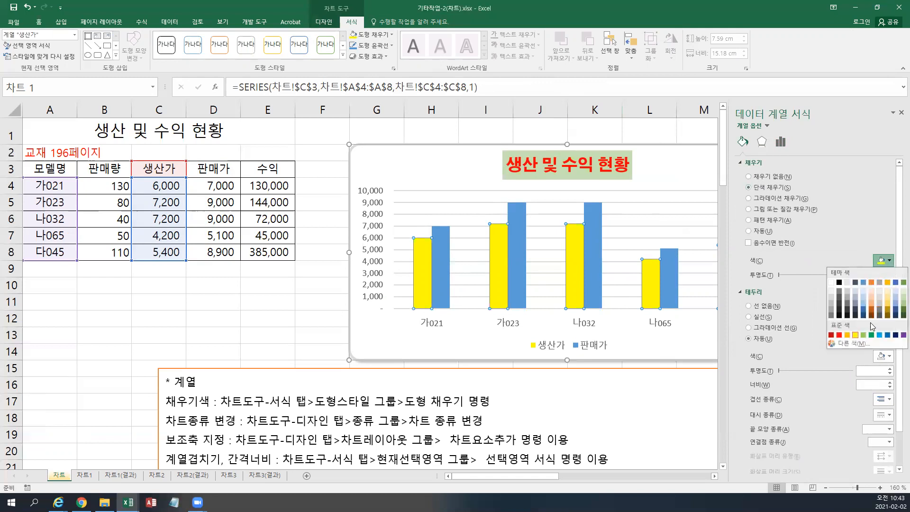
click(864, 335)
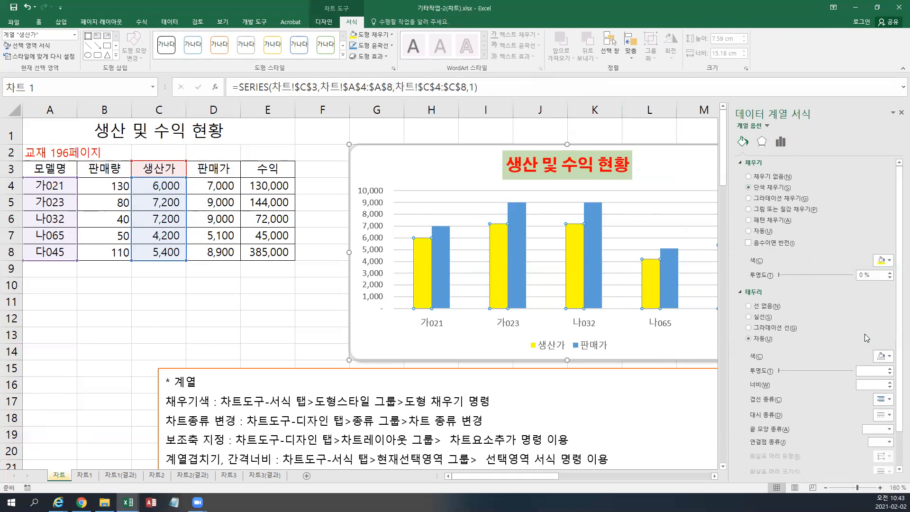
click(879, 261)
click(842, 335)
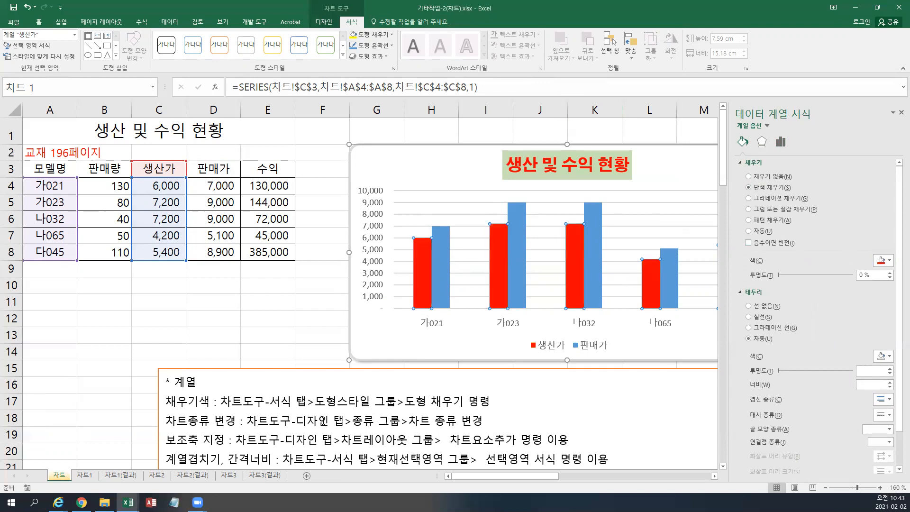
click(322, 420)
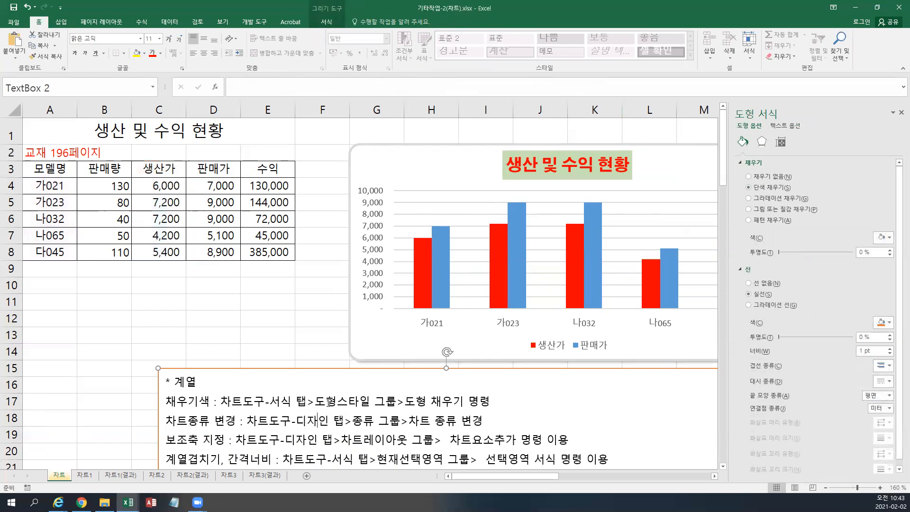
click(900, 112)
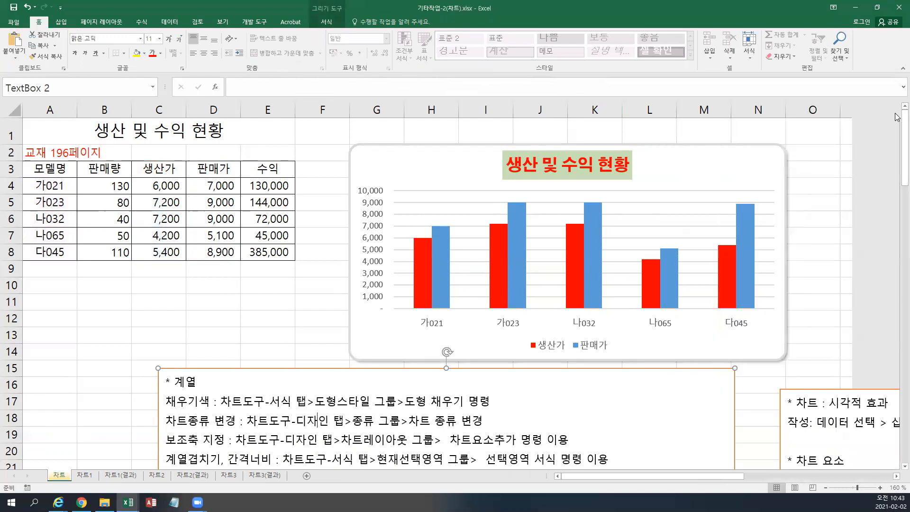
Step: Open the data series formatting options for the 판매가 series with the whole chart in view
click(521, 226)
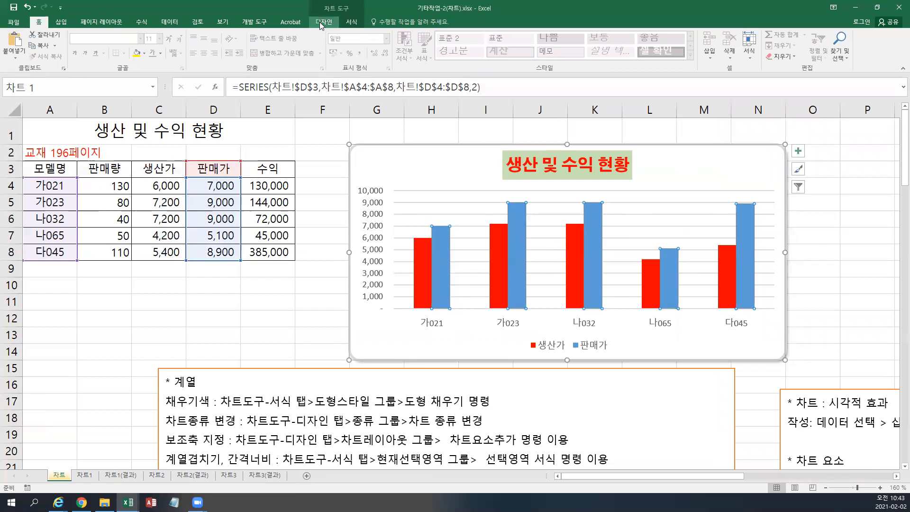
click(350, 23)
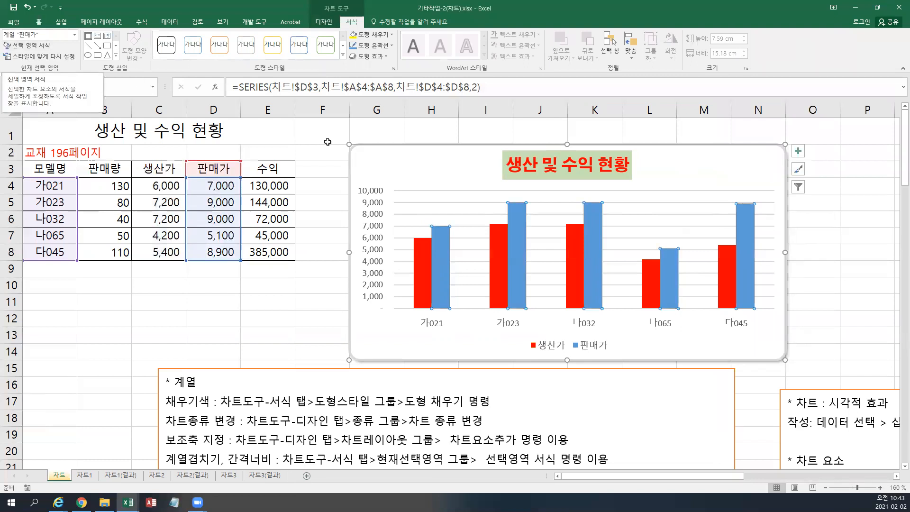
right_click(513, 214)
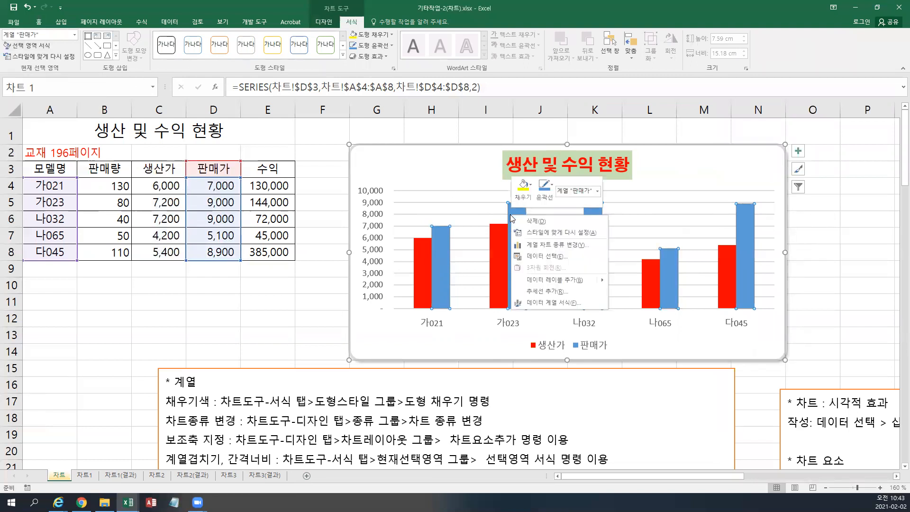
click(550, 303)
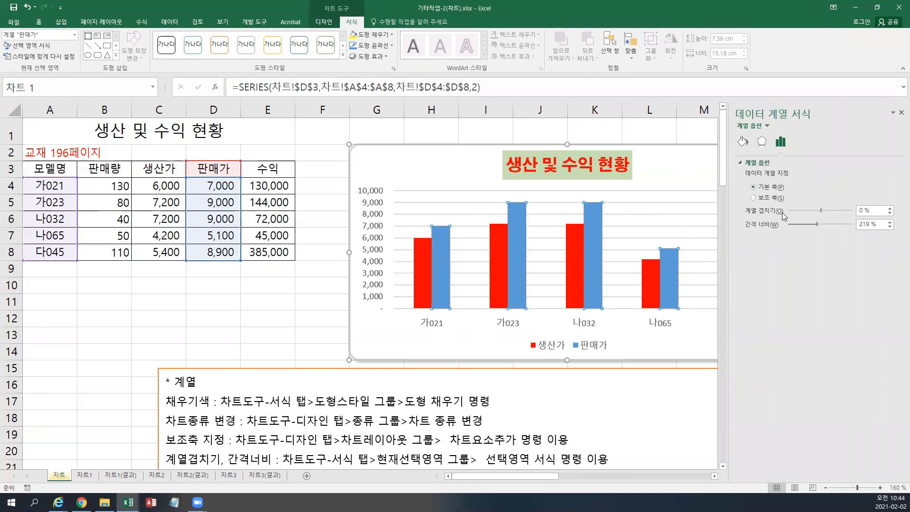
click(714, 476)
click(714, 476)
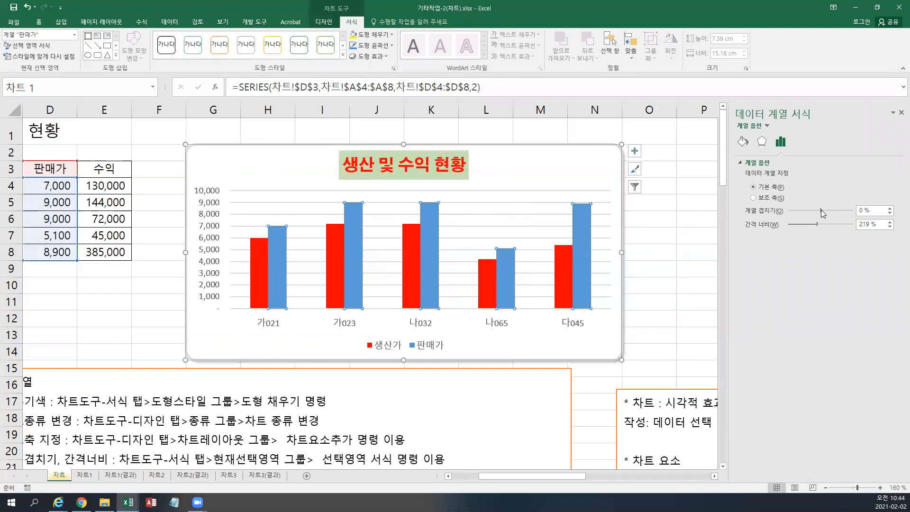
Step: Try series overlaps of 57% and -29% on the chart's columns, and reset the overlap to 0%
drag(821, 212, 833, 214)
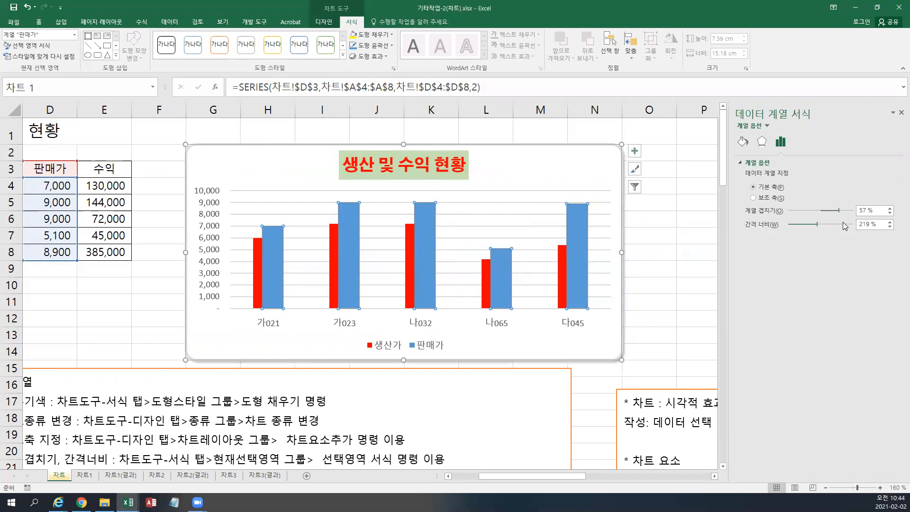
drag(838, 211, 813, 214)
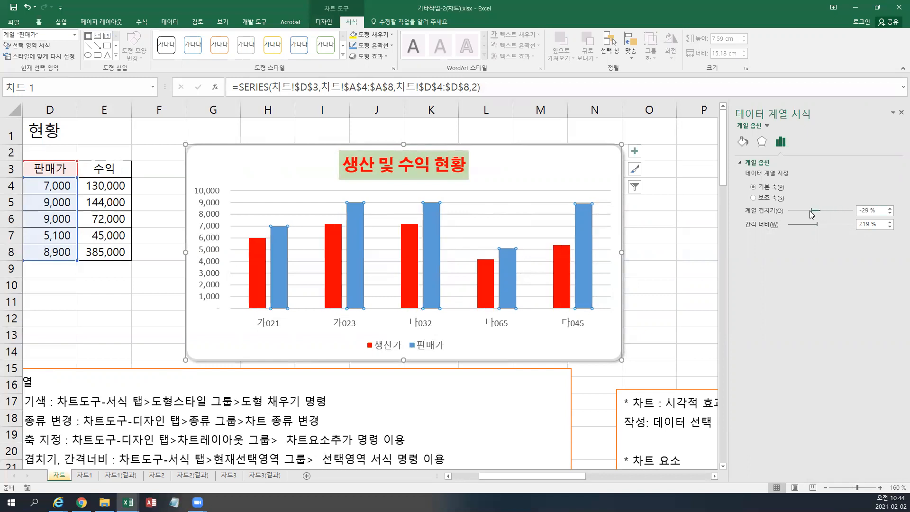
drag(879, 212, 855, 214)
text(0)
key(Return)
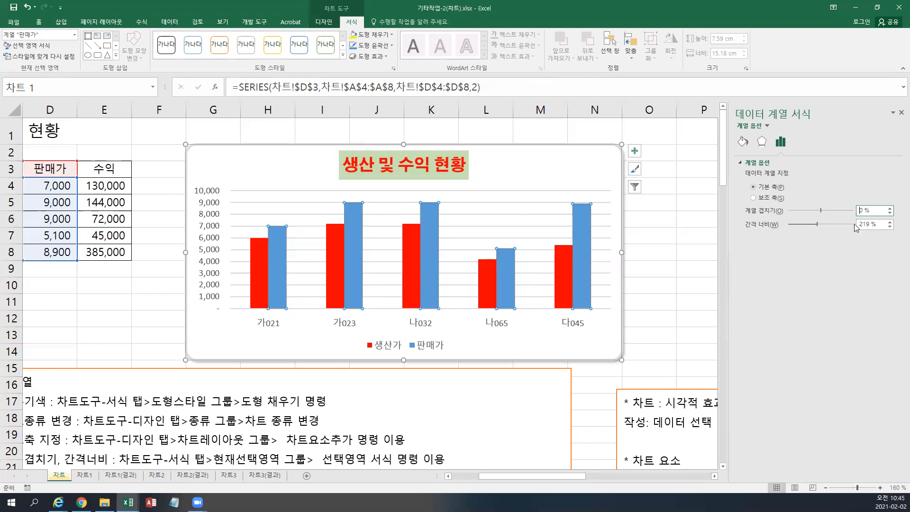
Step: Try gap widths of 348% and 106% between the column groups, and reset the gap width to 219%
click(816, 225)
drag(817, 223, 833, 222)
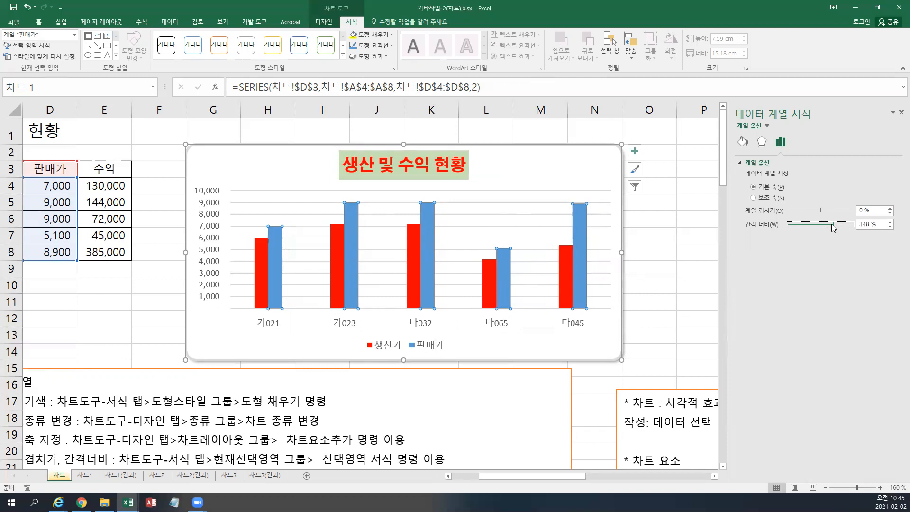
drag(832, 224, 801, 225)
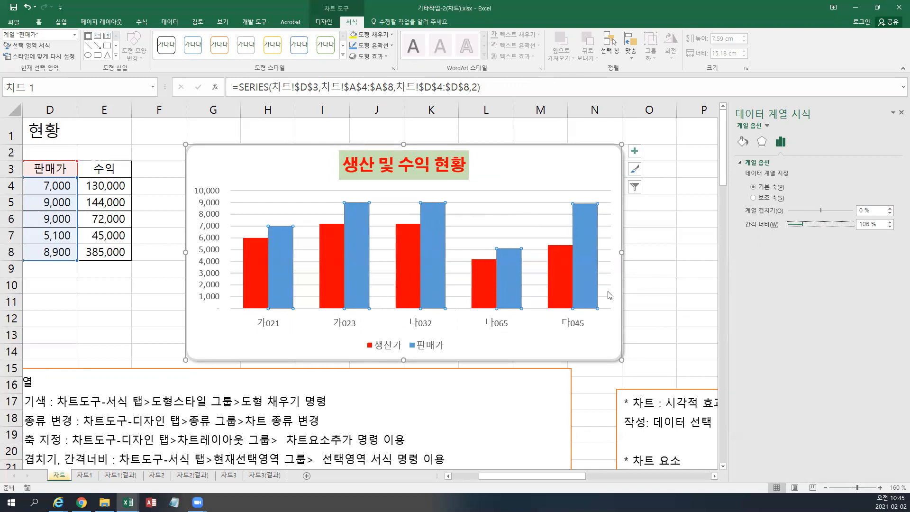
drag(879, 224, 850, 224)
text(219)
key(Return)
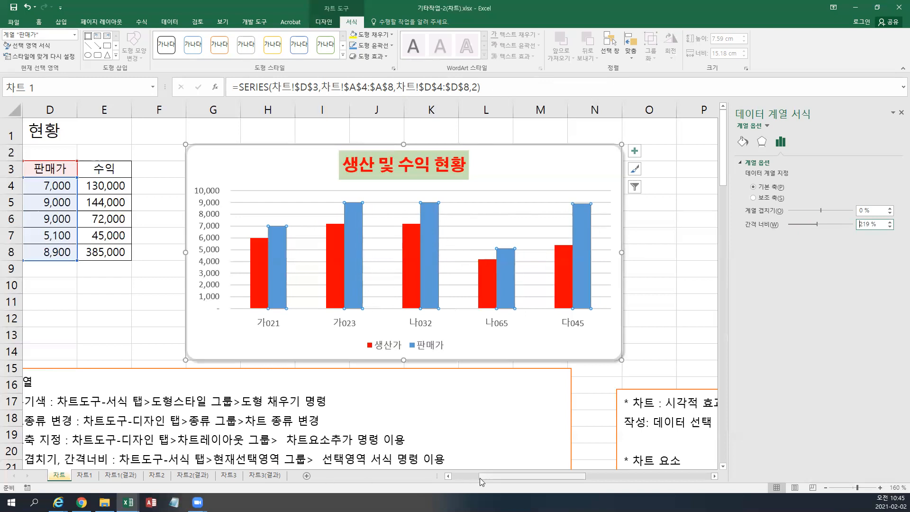
Step: Check the series notes in the text box below the chart, and close the data series formatting options
click(449, 476)
click(448, 476)
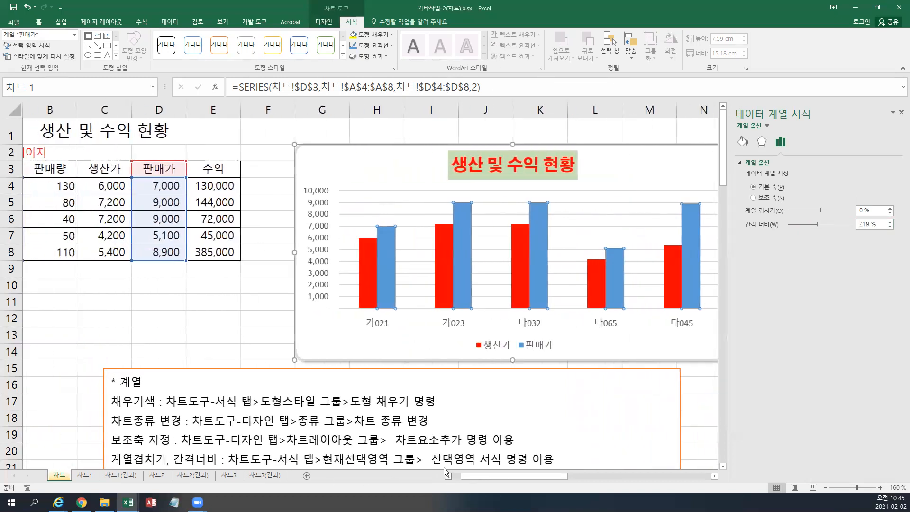
scroll(432, 456, down, 1)
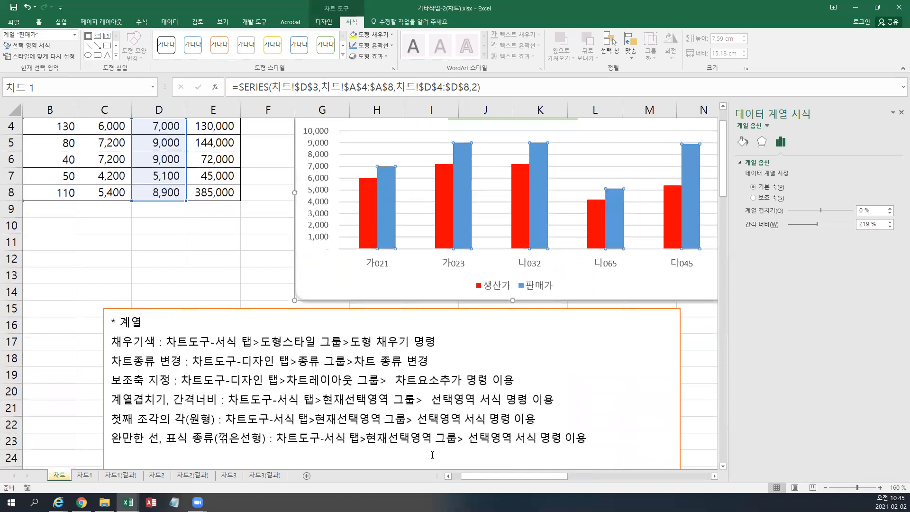
scroll(432, 456, up, 1)
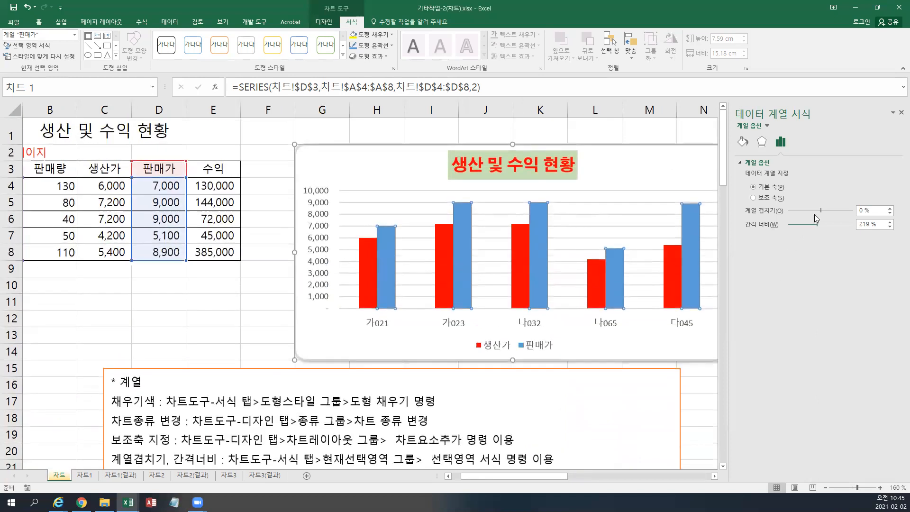
click(900, 113)
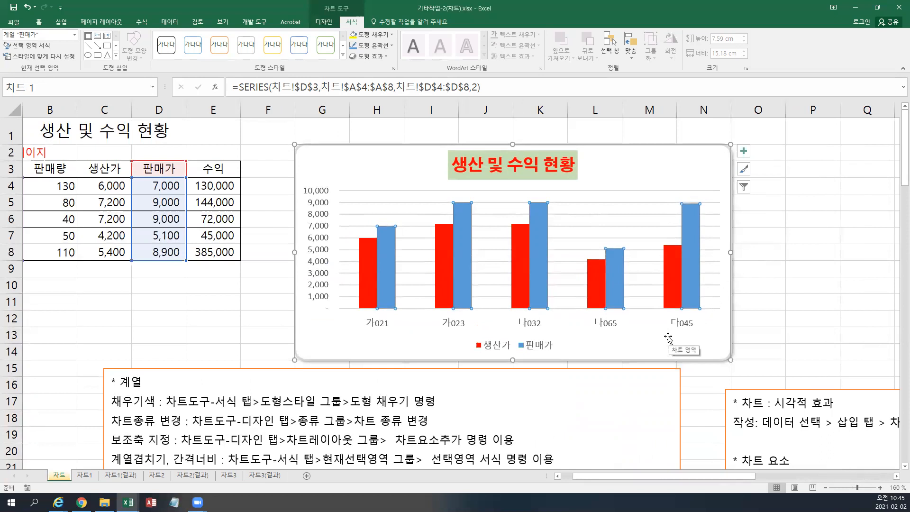
Step: Deselect the 판매가 series and select the whole chart area
click(653, 181)
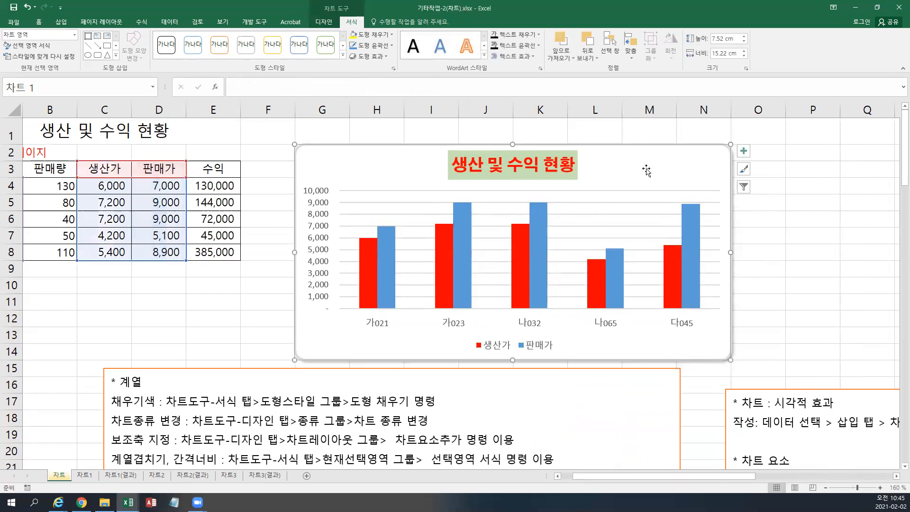
click(772, 207)
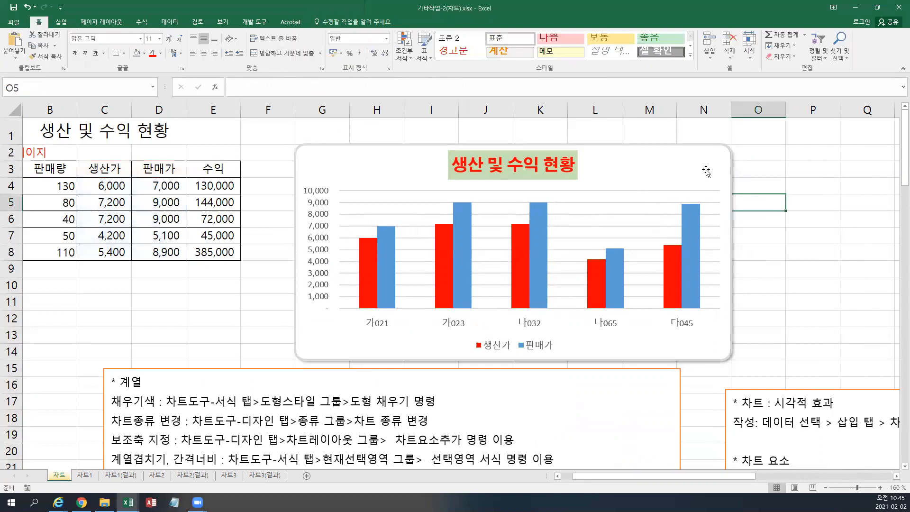
click(680, 163)
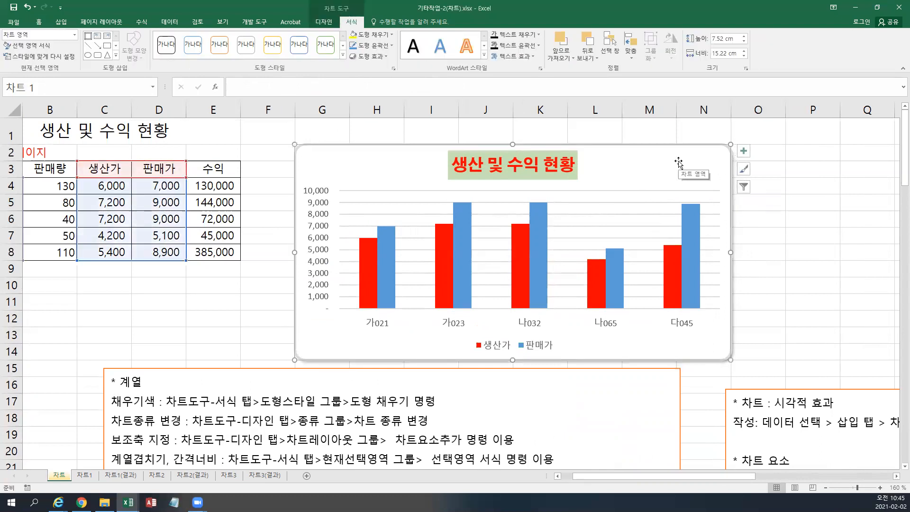
Step: Examine the options offered for the chart title, vertical axis and 판매가 series, and the list of chart elements that can be added
click(334, 22)
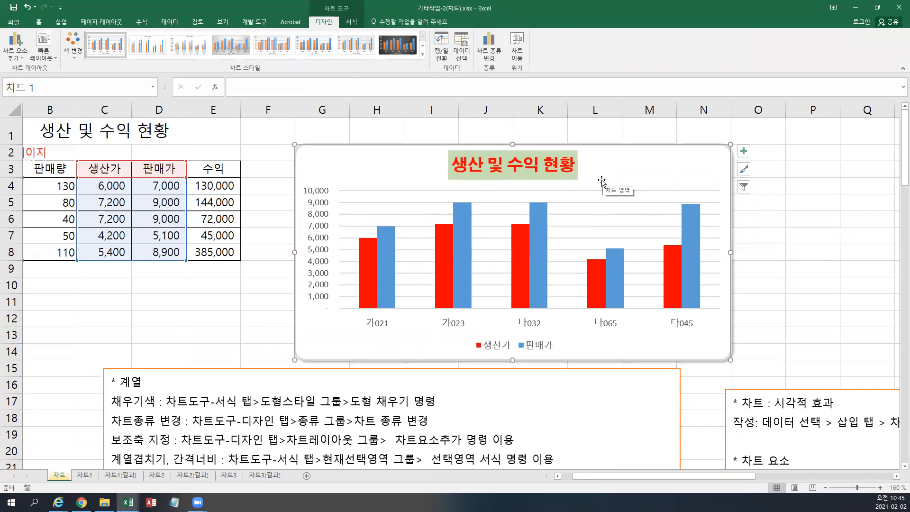
right_click(454, 177)
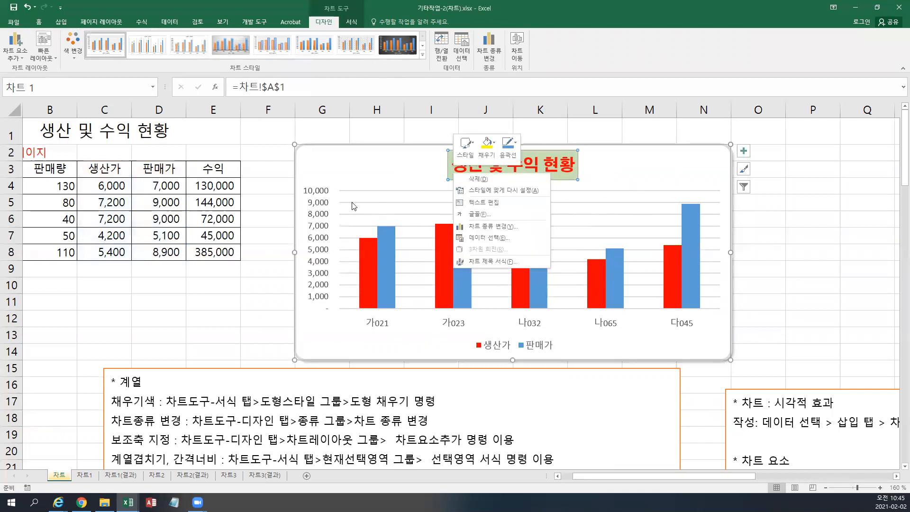
key(Escape)
right_click(316, 205)
right_click(467, 287)
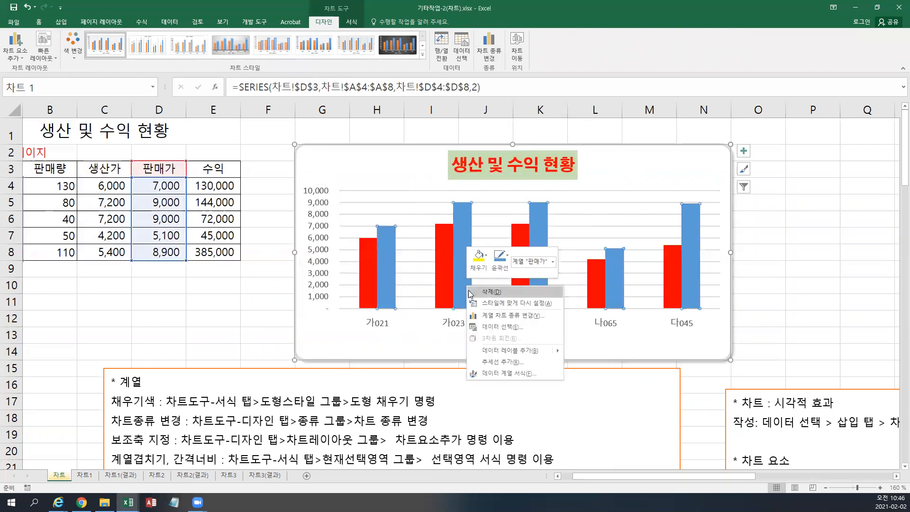
click(659, 171)
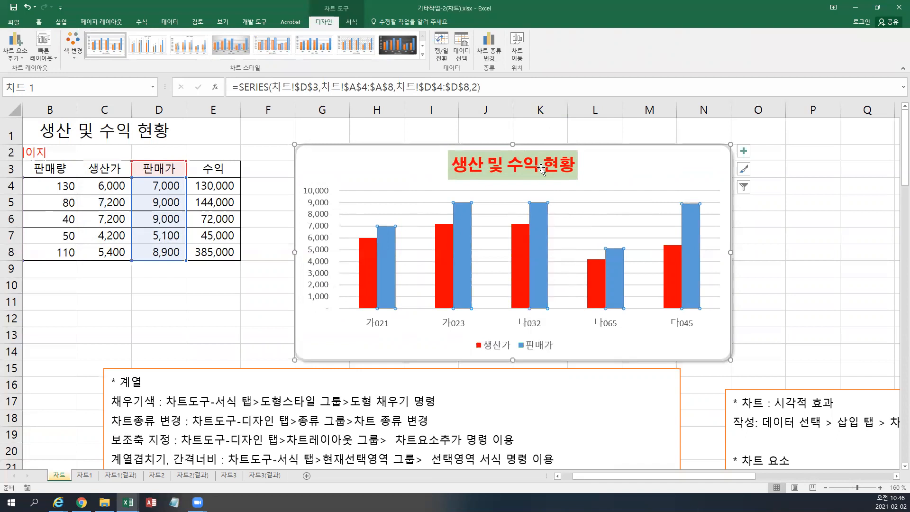
click(15, 52)
mouse_move(32, 80)
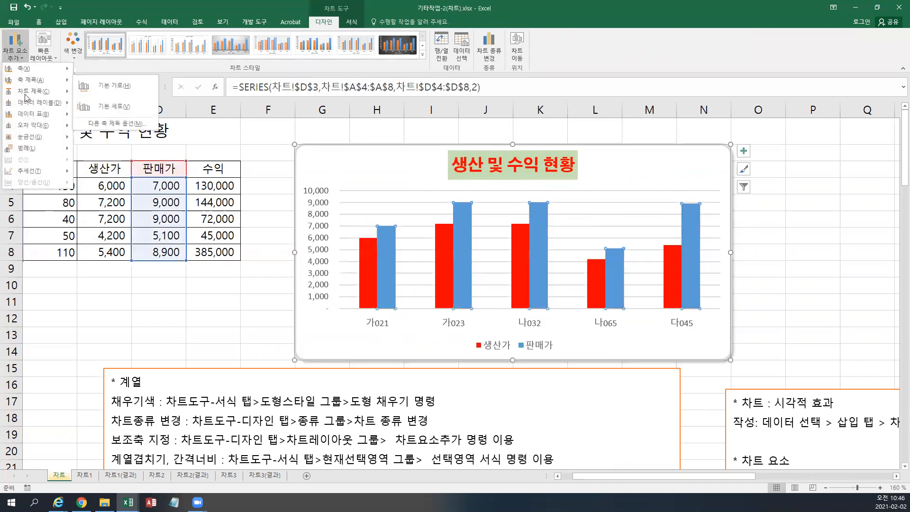
click(439, 188)
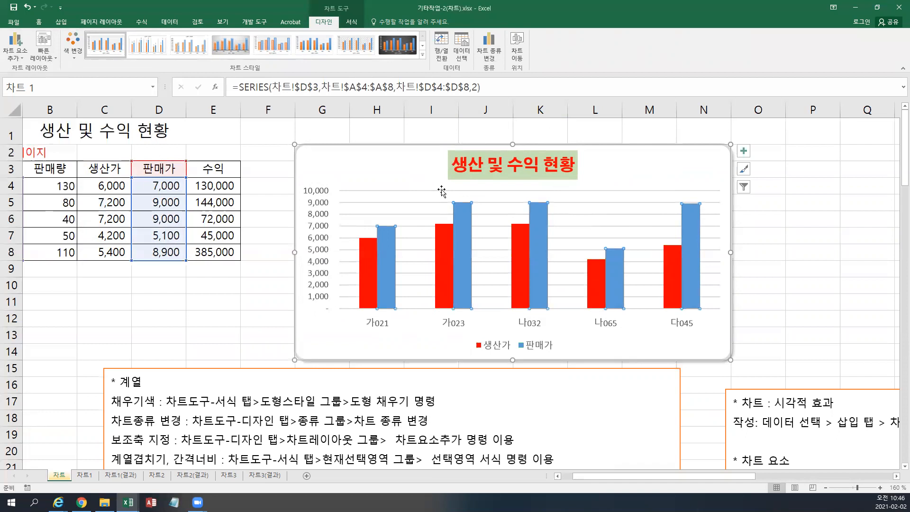
Step: Compare the chart title's options with those of the vertical axis and 판매가 series, and recheck the addable chart elements
click(478, 176)
right_click(479, 176)
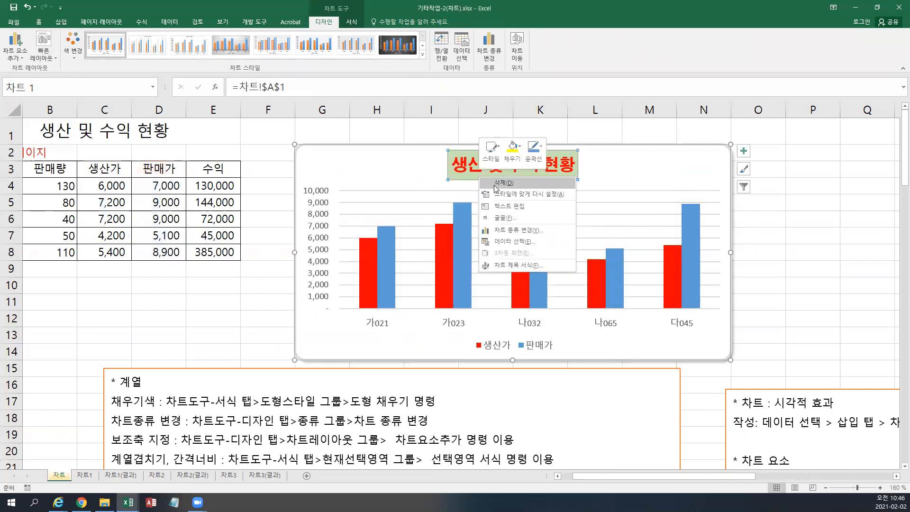
right_click(313, 195)
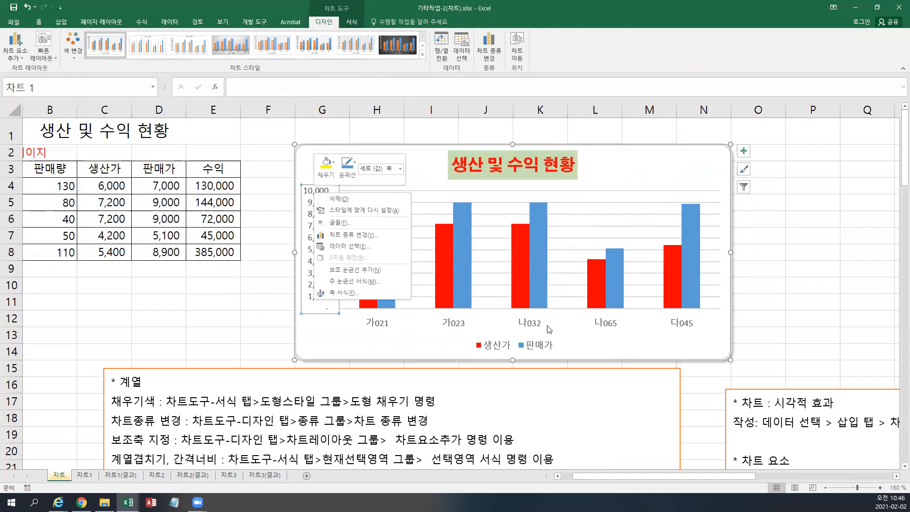
key(Escape)
right_click(544, 273)
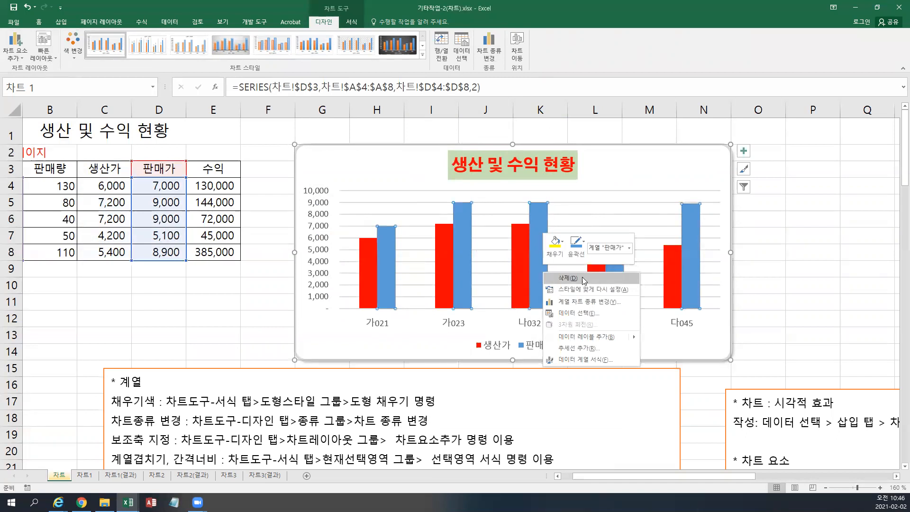
key(Escape)
click(632, 170)
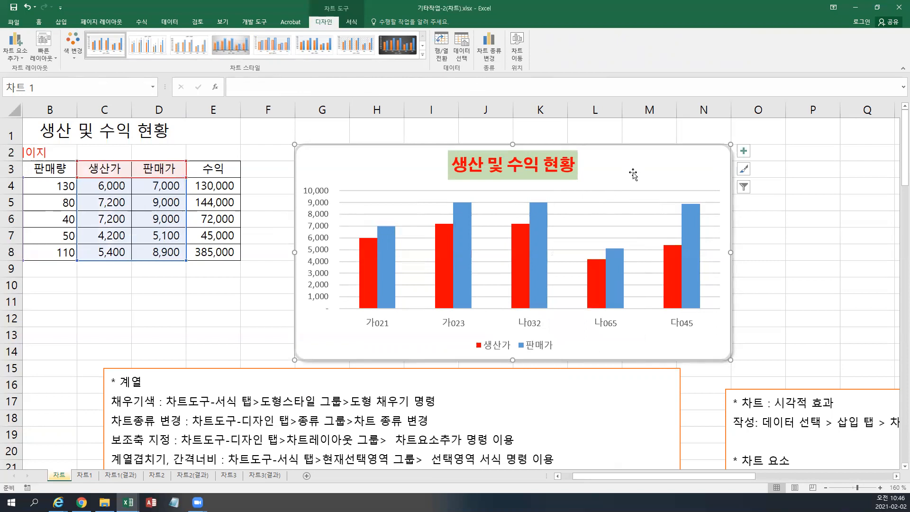
click(20, 57)
click(19, 58)
mouse_move(542, 219)
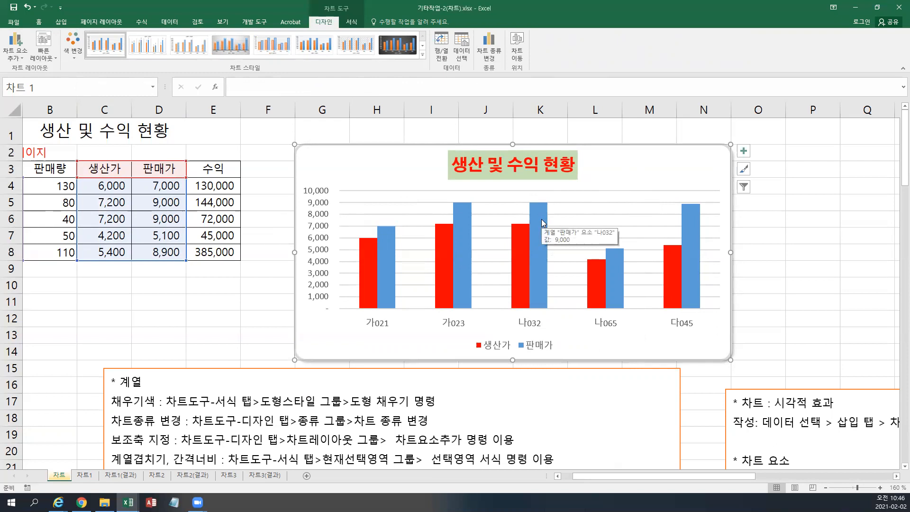
Step: Change only the 판매가 series to a stacked line with markers in a custom combination chart
click(541, 218)
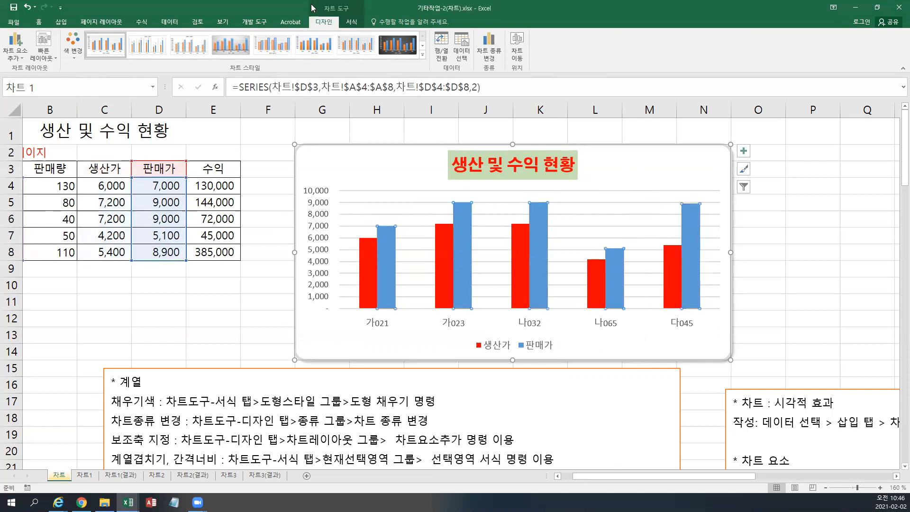
click(351, 22)
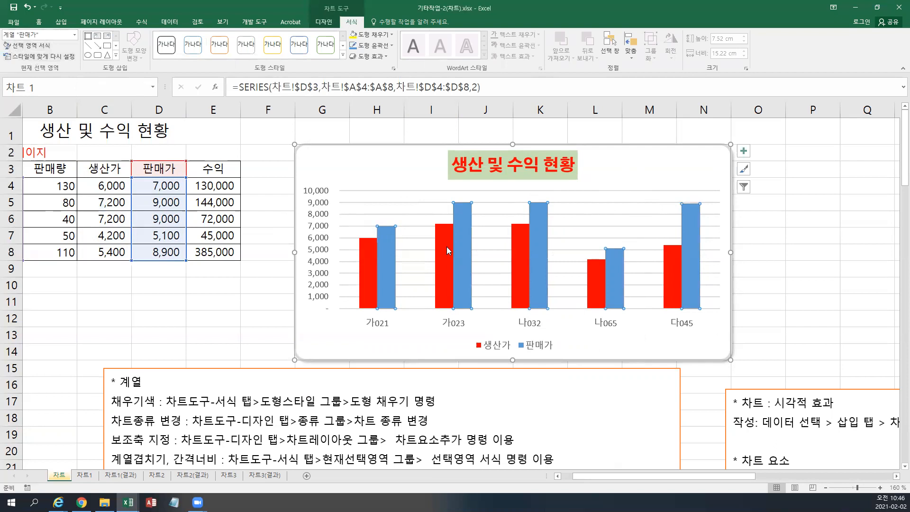
mouse_move(461, 233)
click(325, 26)
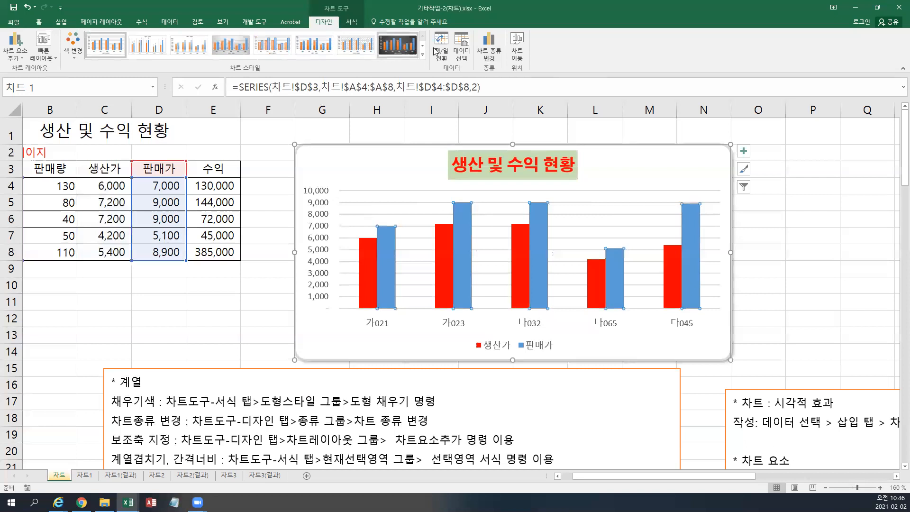
click(493, 62)
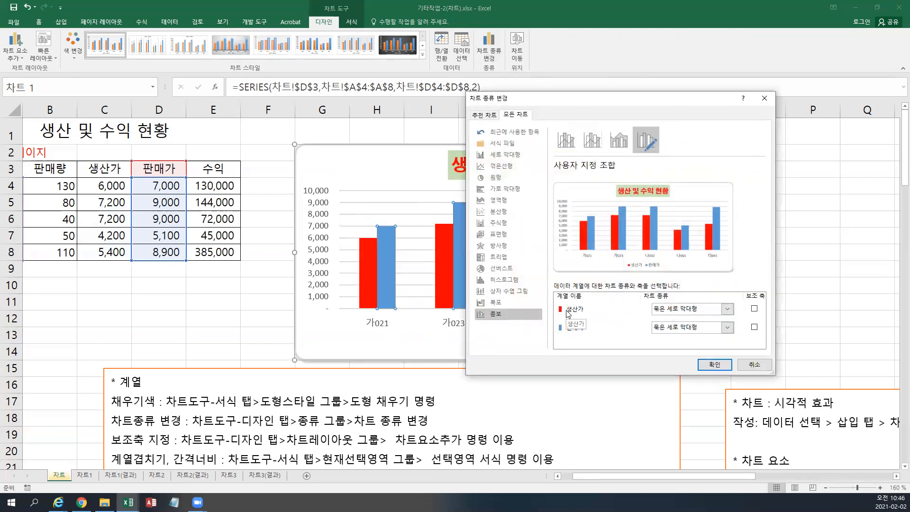
drag(598, 104, 682, 67)
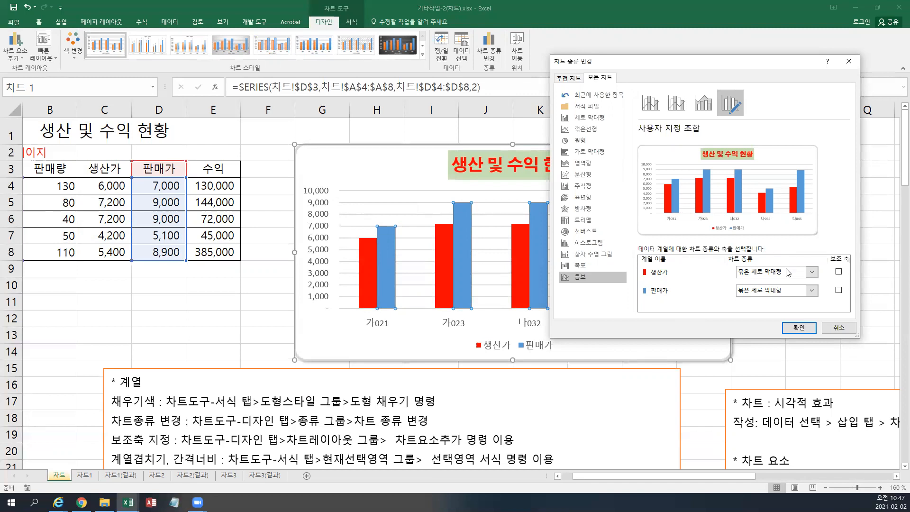
click(813, 294)
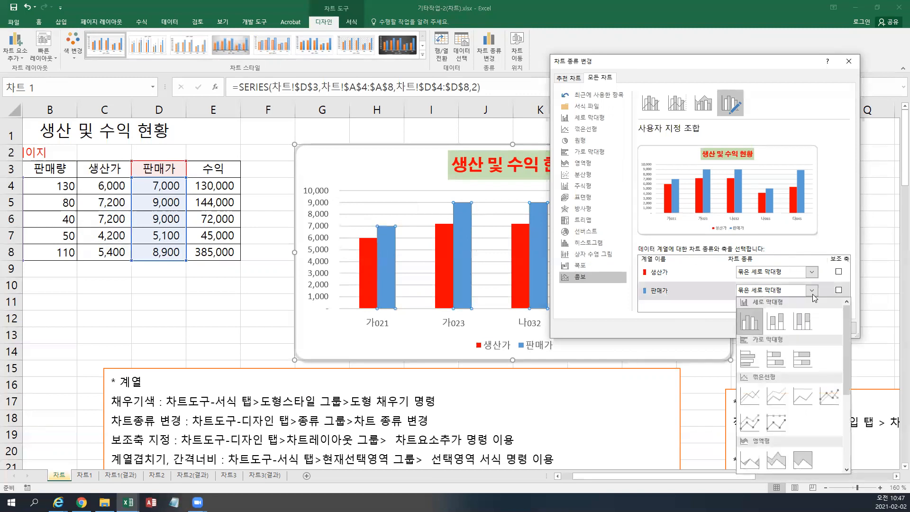
click(758, 422)
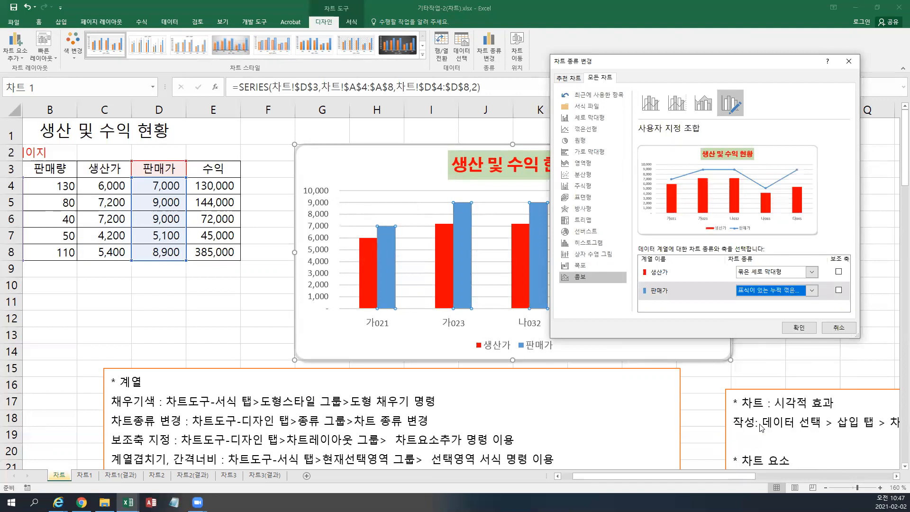
click(800, 328)
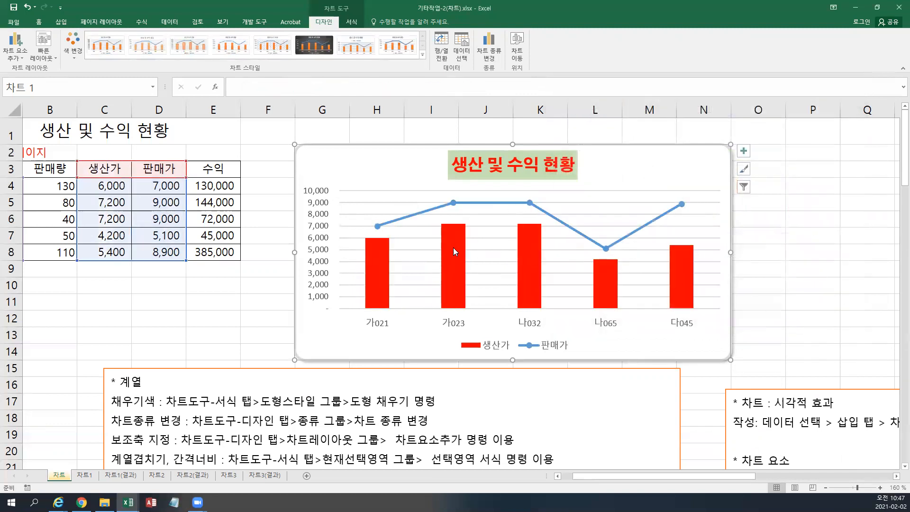
Step: Inspect the points of the 판매가 line and the list of selectable chart elements, and reselect the chart area
mouse_move(378, 226)
mouse_move(608, 250)
mouse_move(505, 206)
click(351, 22)
click(75, 36)
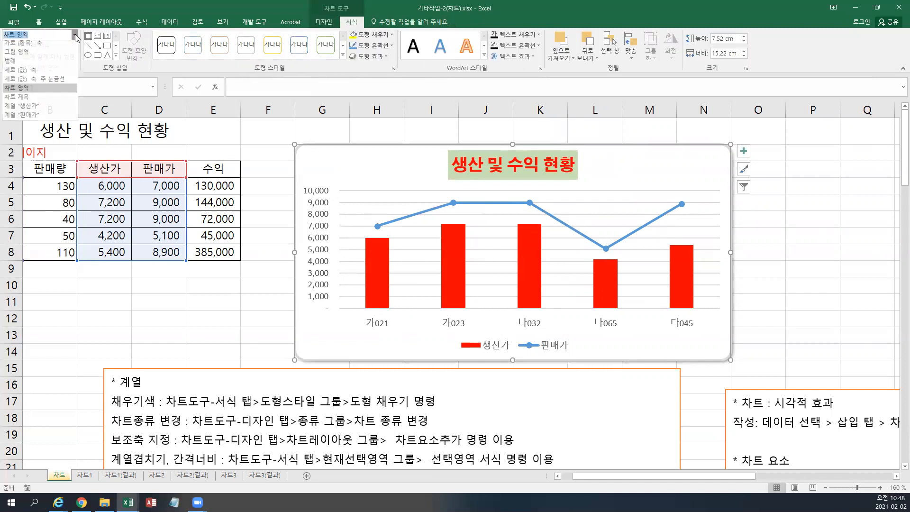
click(74, 36)
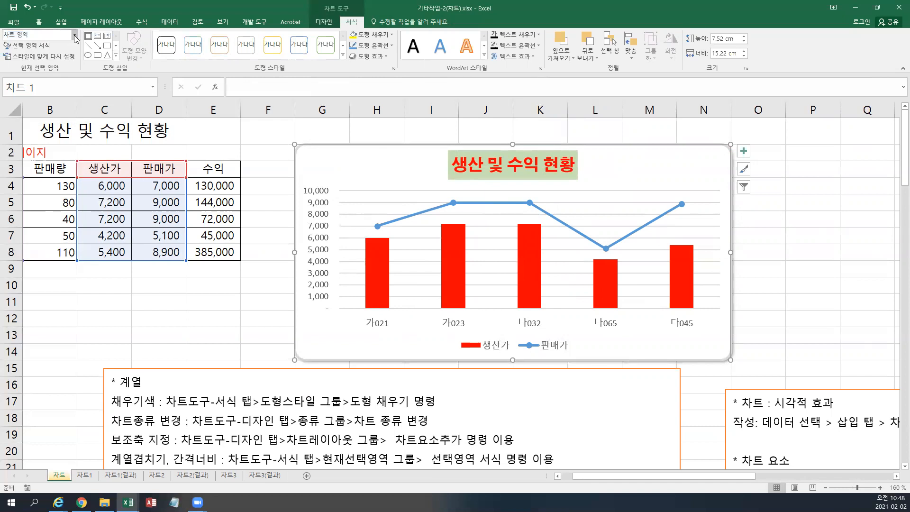
click(495, 205)
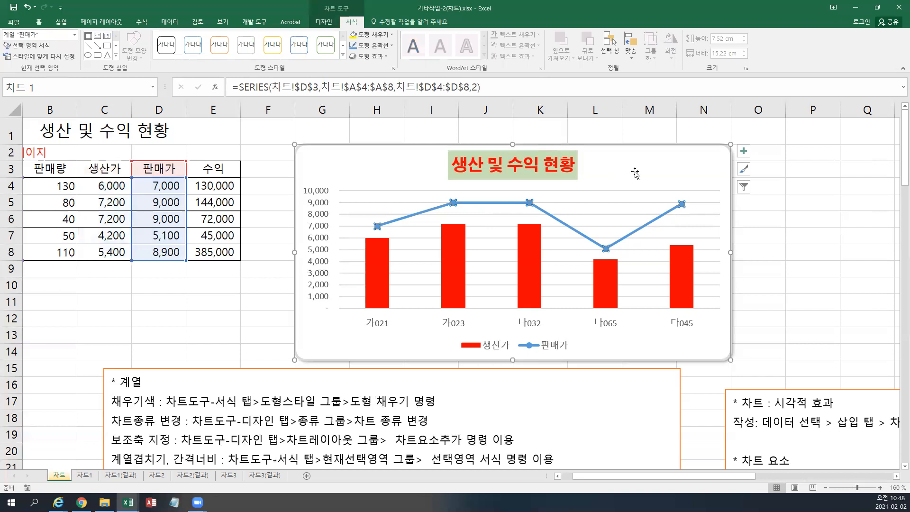
click(663, 178)
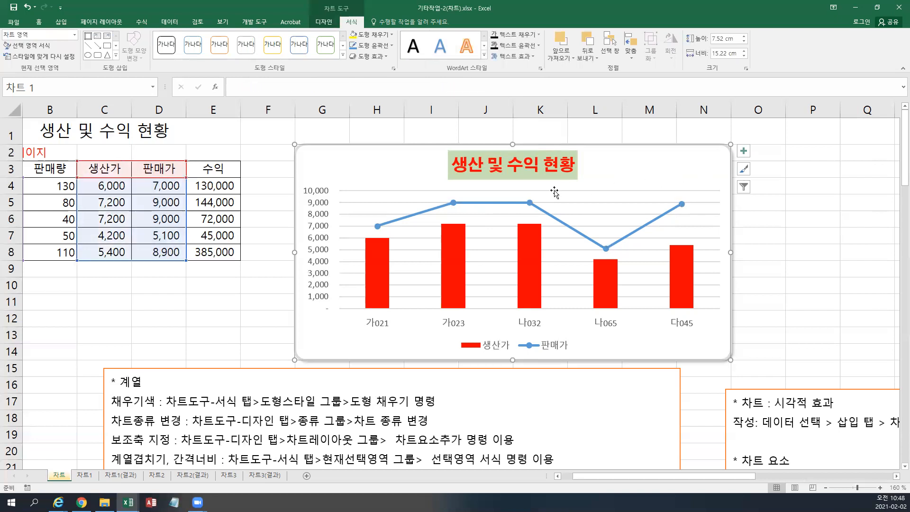
Step: Try thicker widths on the 판매가 line, set its width to 2.5 pt, and turn on the smoothed line option
click(453, 202)
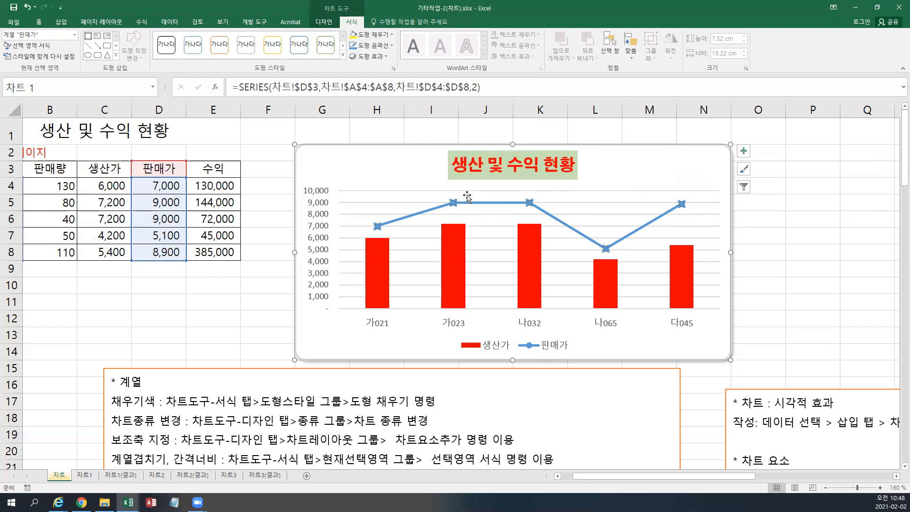
click(38, 48)
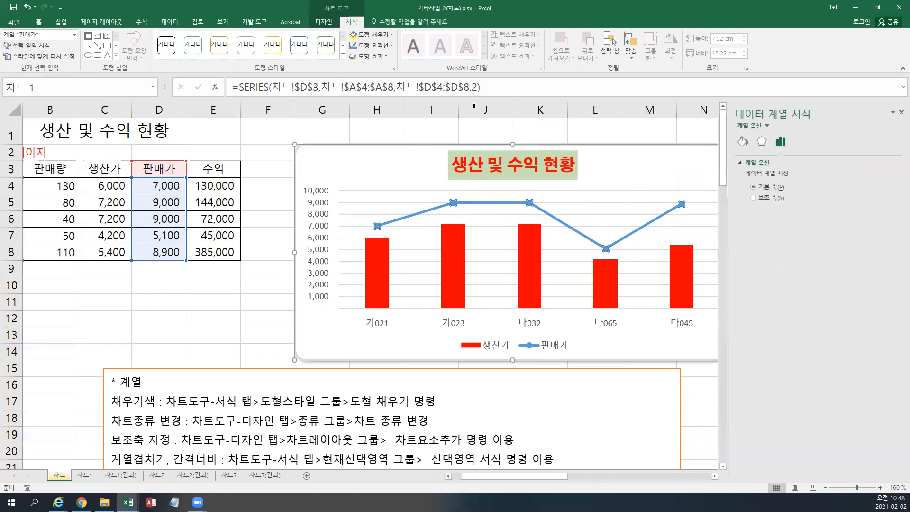
click(743, 142)
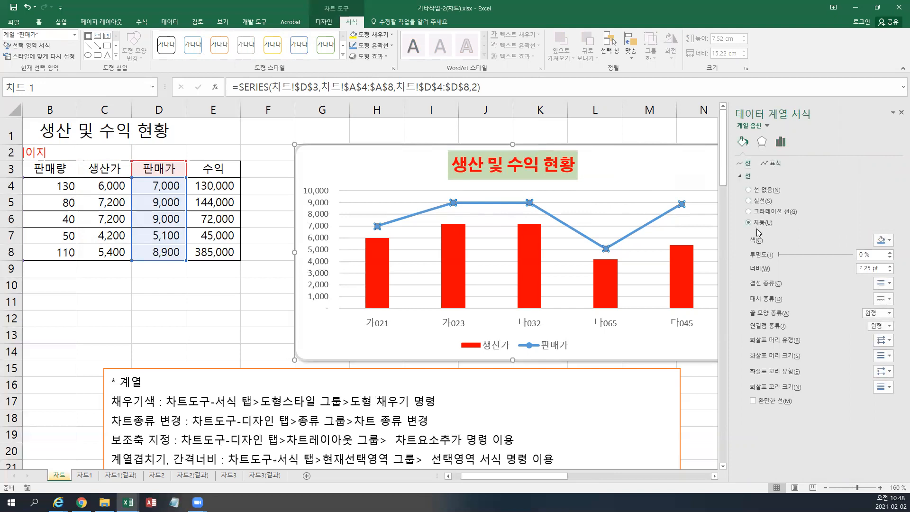
click(890, 266)
click(890, 266)
click(890, 267)
click(890, 266)
click(890, 266)
click(890, 266)
click(890, 267)
click(890, 267)
click(890, 271)
click(890, 271)
click(890, 271)
click(890, 271)
click(890, 271)
click(890, 271)
click(890, 271)
click(755, 401)
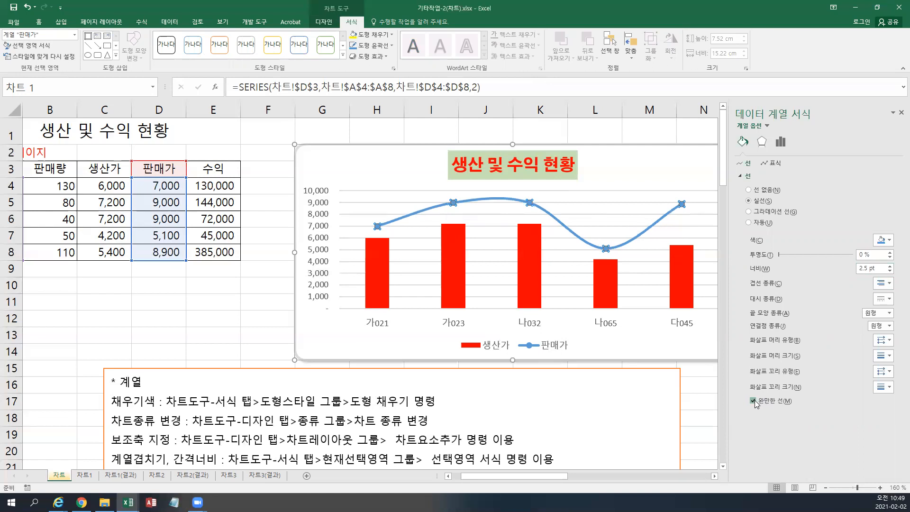
click(755, 402)
Step: Give the 판매가 series built-in square markers with a size of 12
click(774, 163)
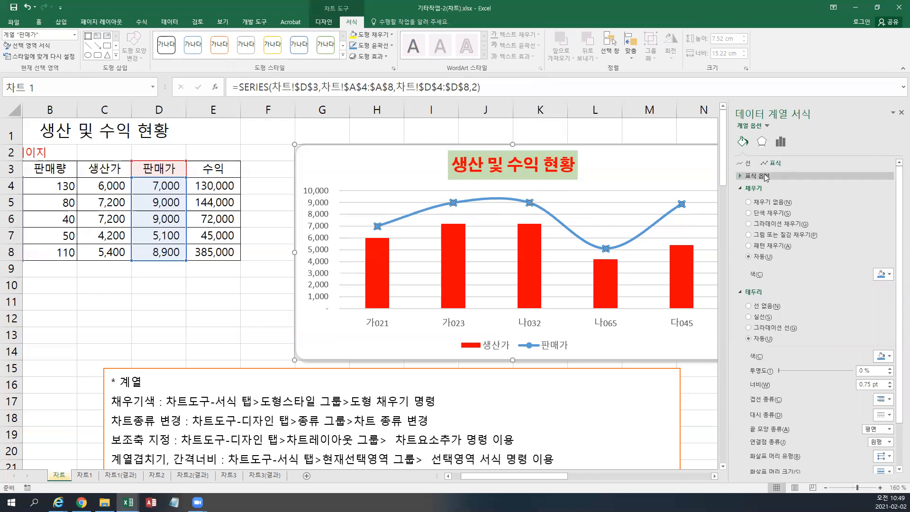
click(765, 176)
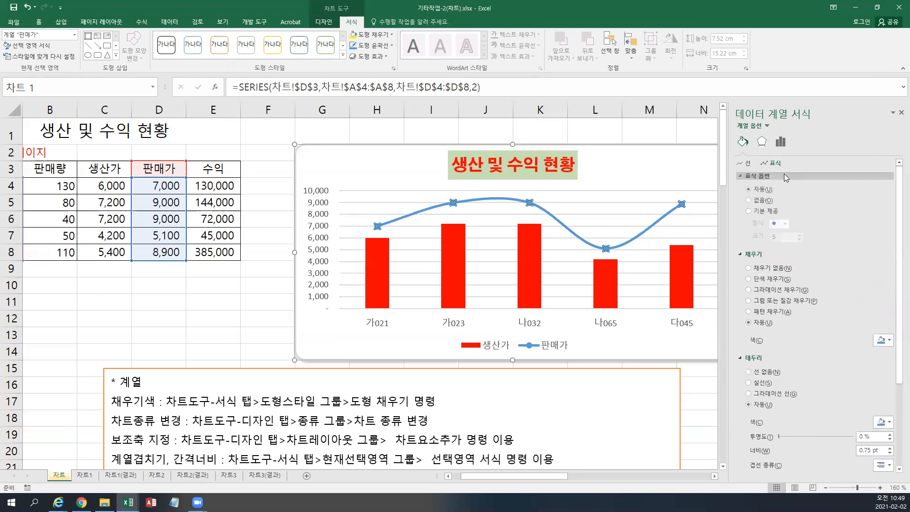
click(784, 176)
click(784, 176)
click(785, 176)
click(786, 173)
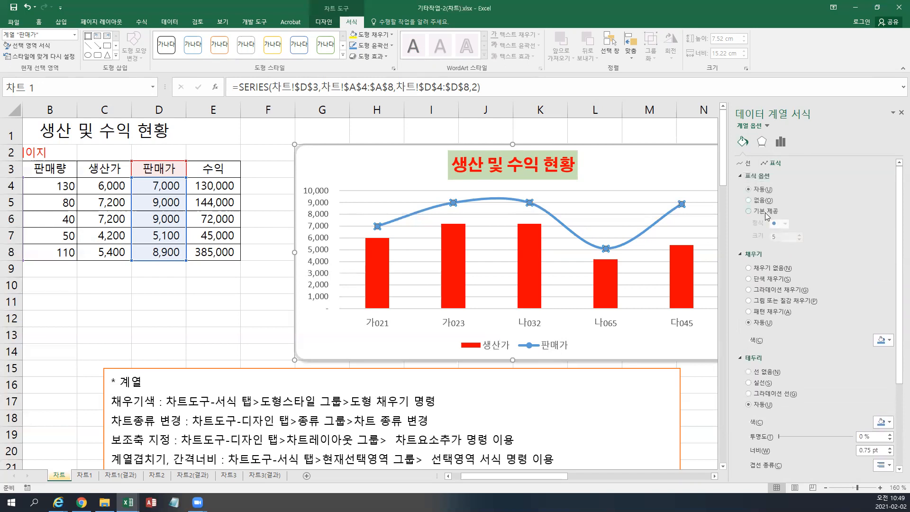
click(766, 215)
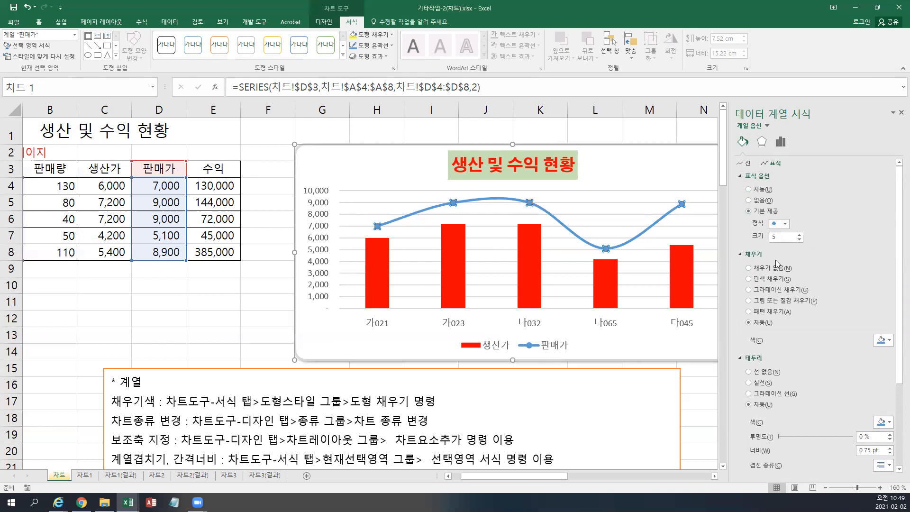
click(785, 224)
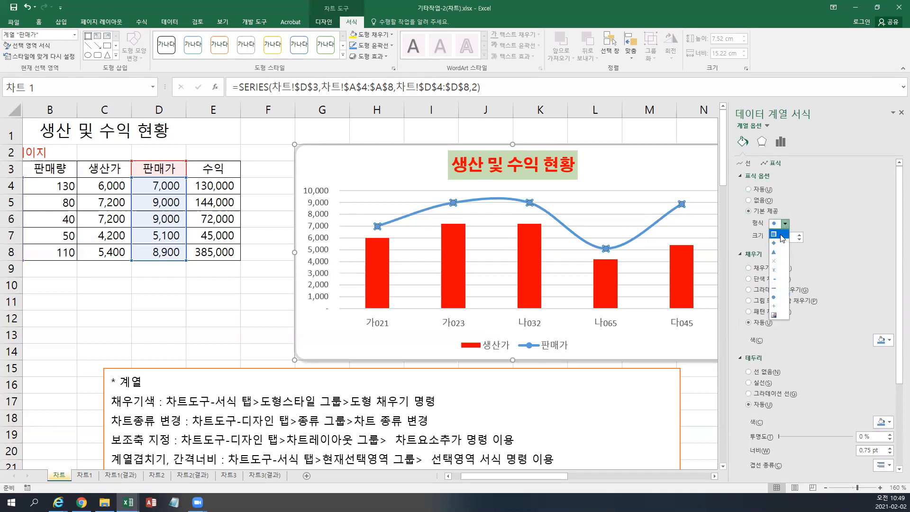
click(787, 232)
click(799, 235)
click(799, 235)
click(799, 236)
click(799, 235)
click(800, 235)
click(799, 236)
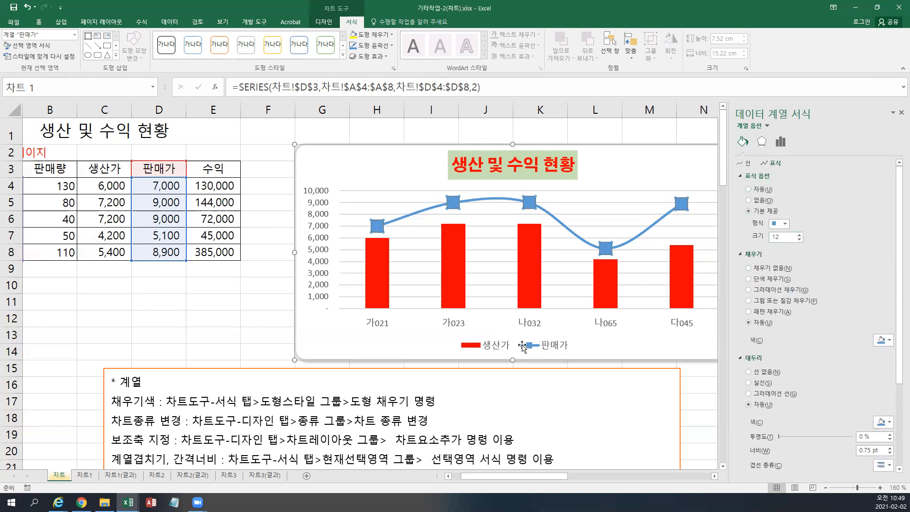
Step: Try triangle, X and circle markers on the 판매가 line, and set the marker type to triangle
click(785, 228)
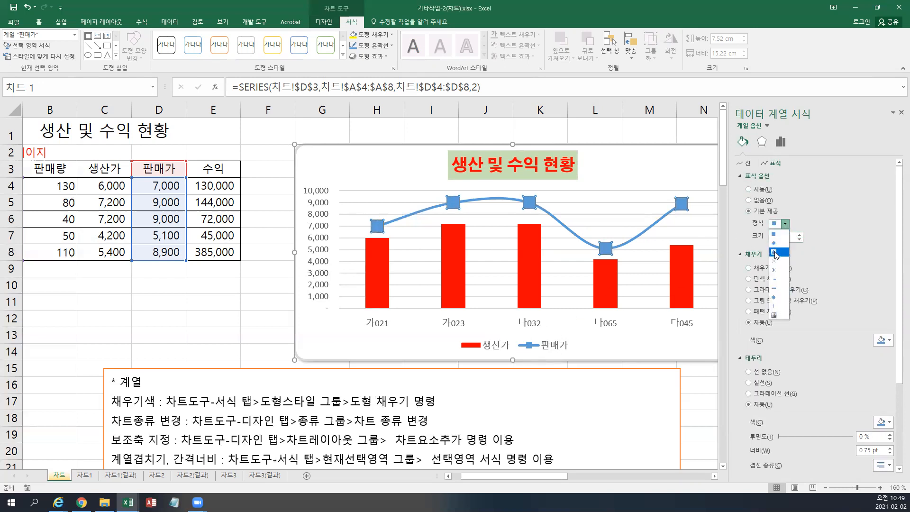
click(775, 249)
click(785, 223)
click(779, 260)
click(785, 223)
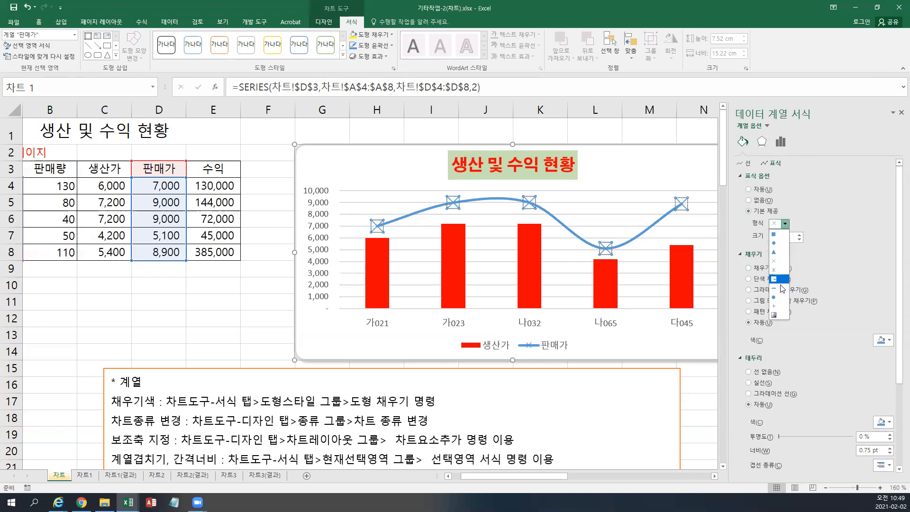
click(777, 304)
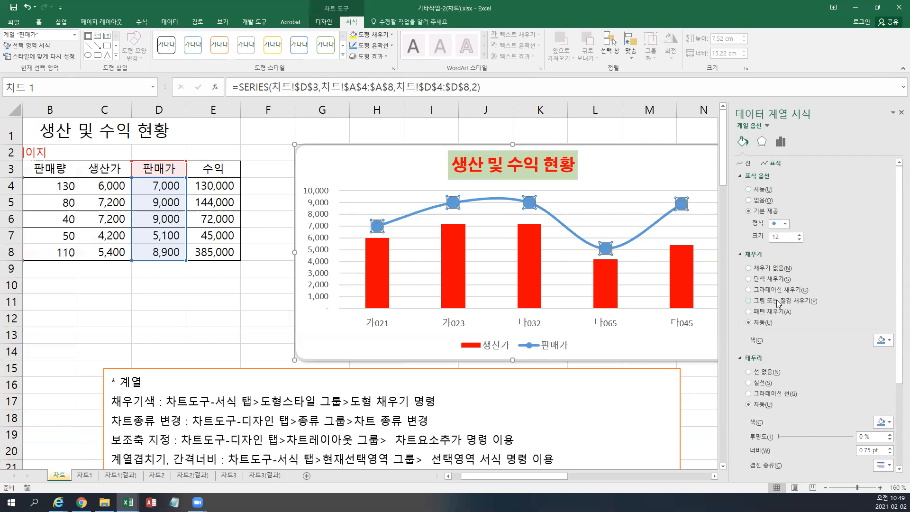
click(785, 225)
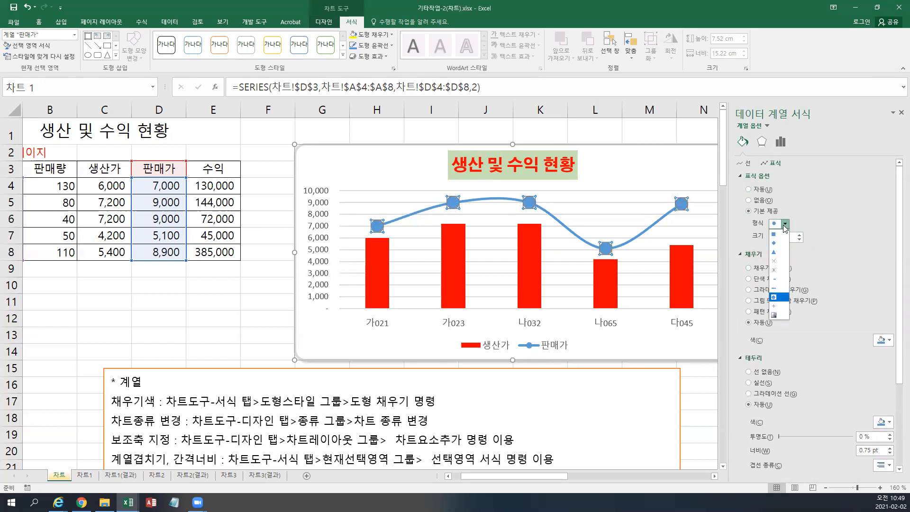
click(774, 252)
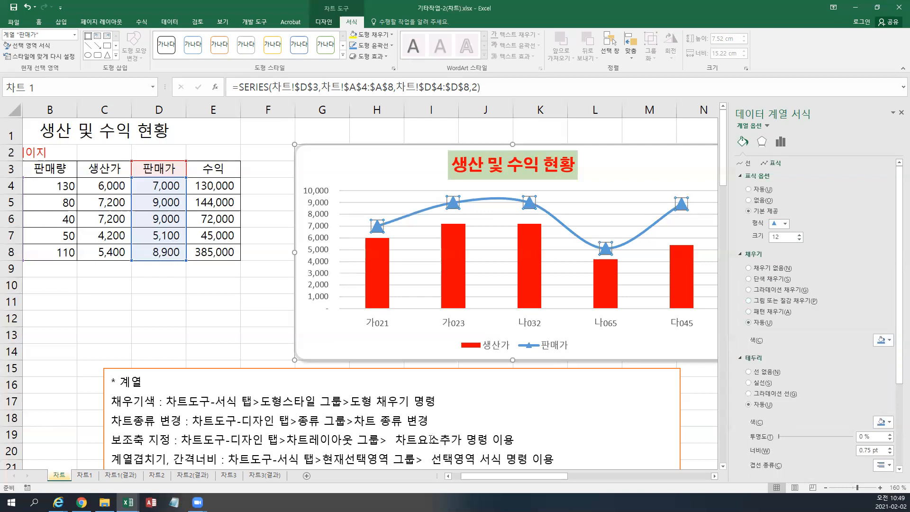
Step: Delete the fill colour, chart type, overlap and gap width, and smooth line and marker lines from the 계열 notes, and close the formatting pane
click(322, 400)
mouse_move(112, 401)
mouse_down()
mouse_move(503, 399)
mouse_move(111, 399)
mouse_up()
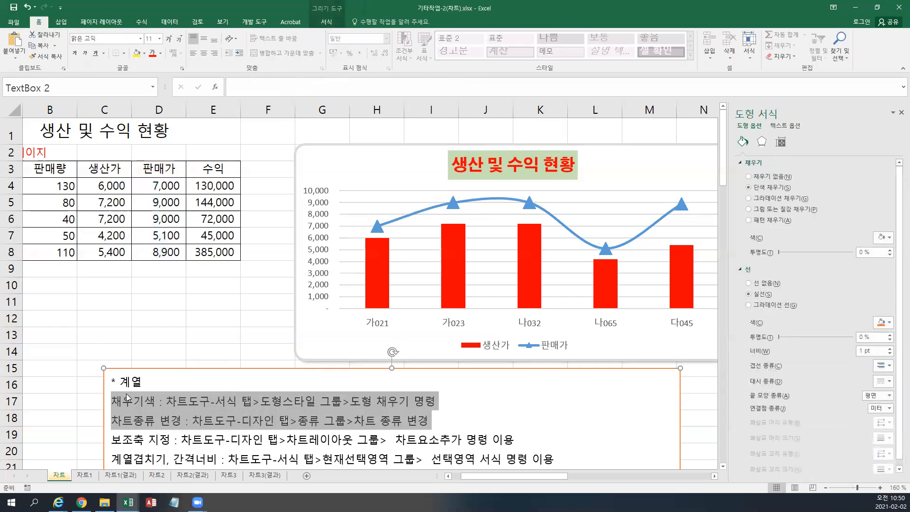
key(Delete)
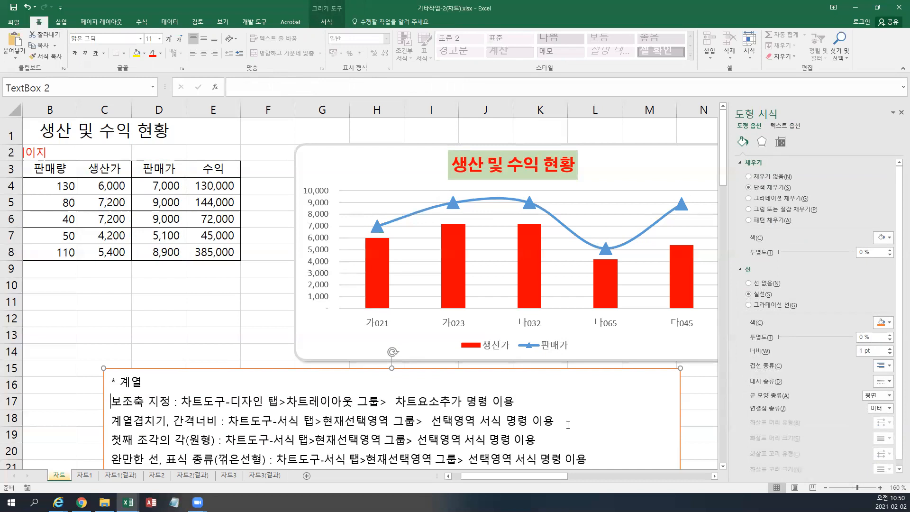
drag(568, 425, 111, 422)
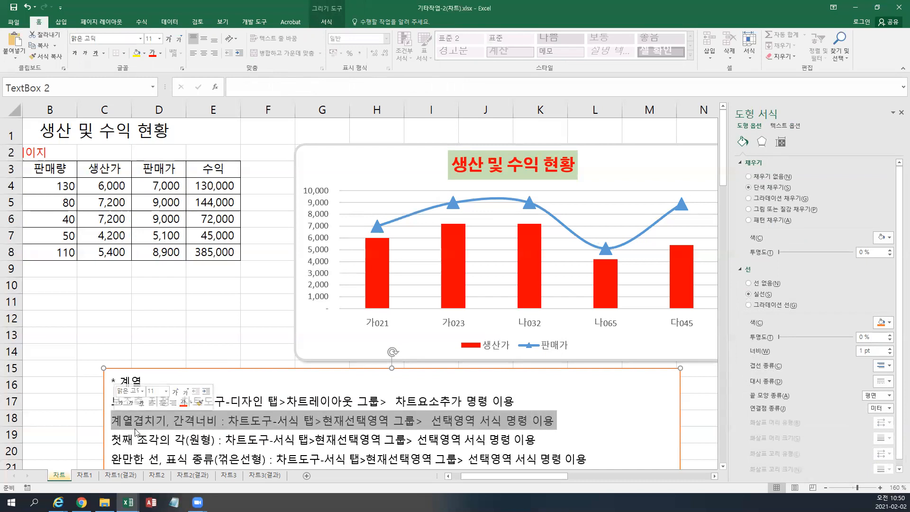
key(Delete)
triple_click(242, 440)
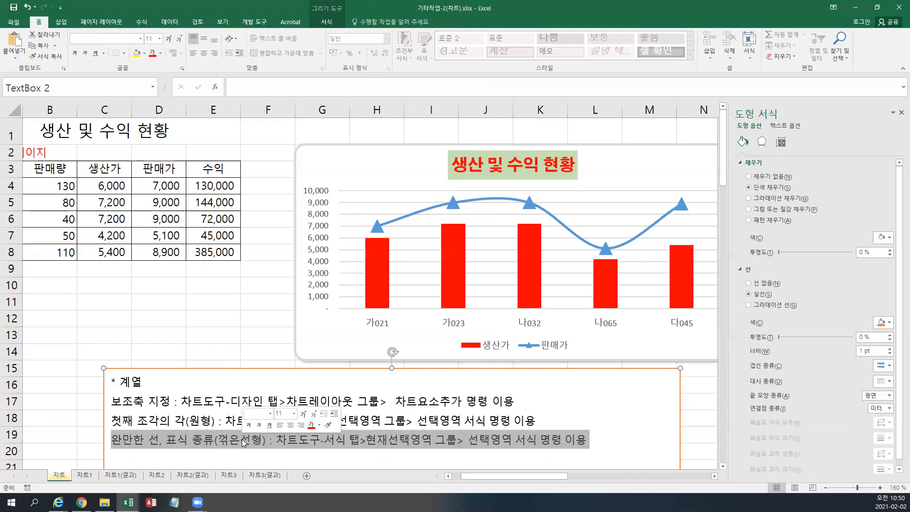
key(Delete)
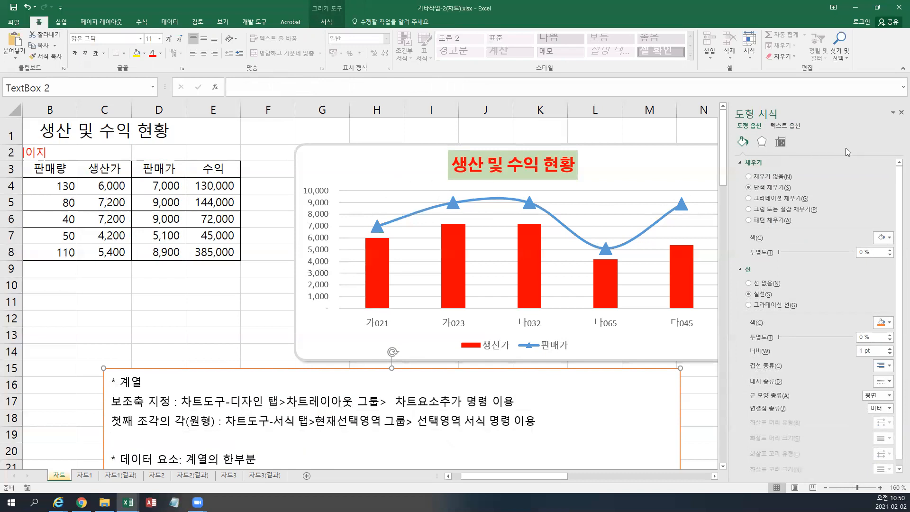
click(900, 112)
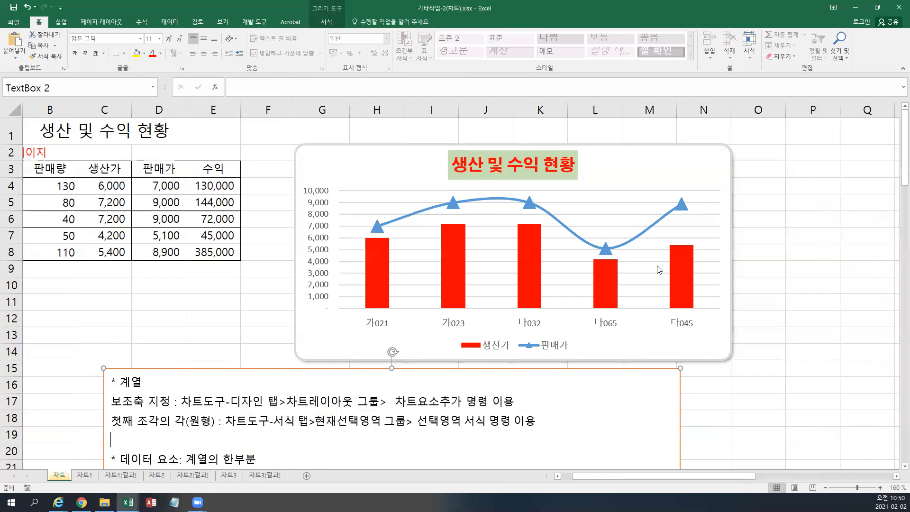
Step: Insert a clustered column - line combo chart from A3:A8 and C3:E8 and place it over the existing chart, near the sheet's upper edge
scroll(654, 264, down, 4)
scroll(389, 383, down, 6)
scroll(390, 379, up, 7)
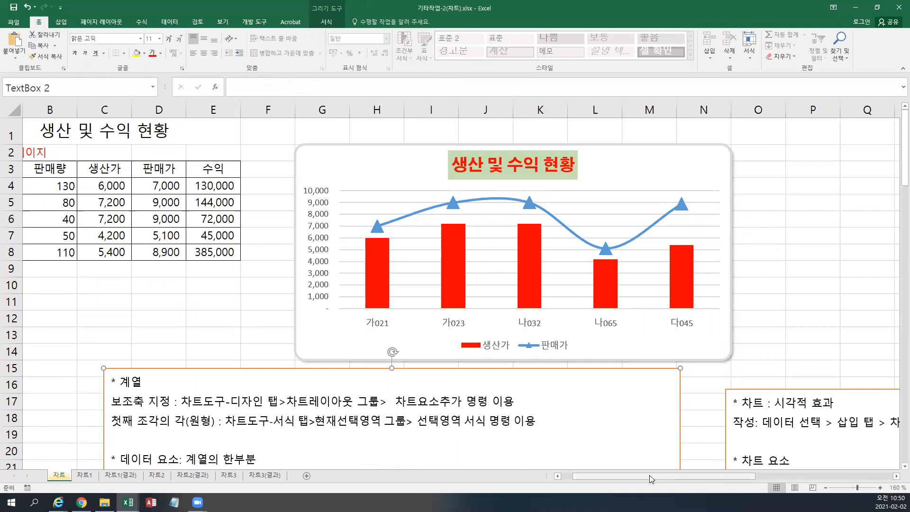
drag(650, 476, 599, 478)
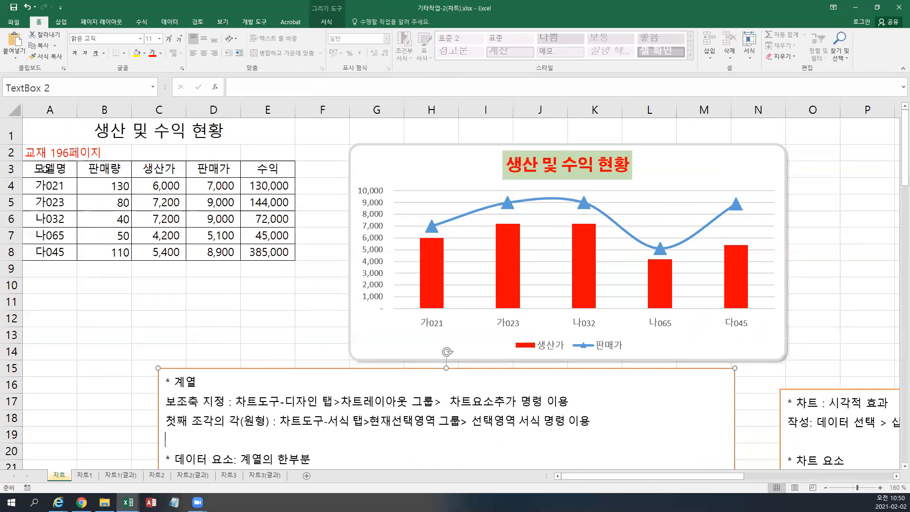
drag(48, 170, 62, 251)
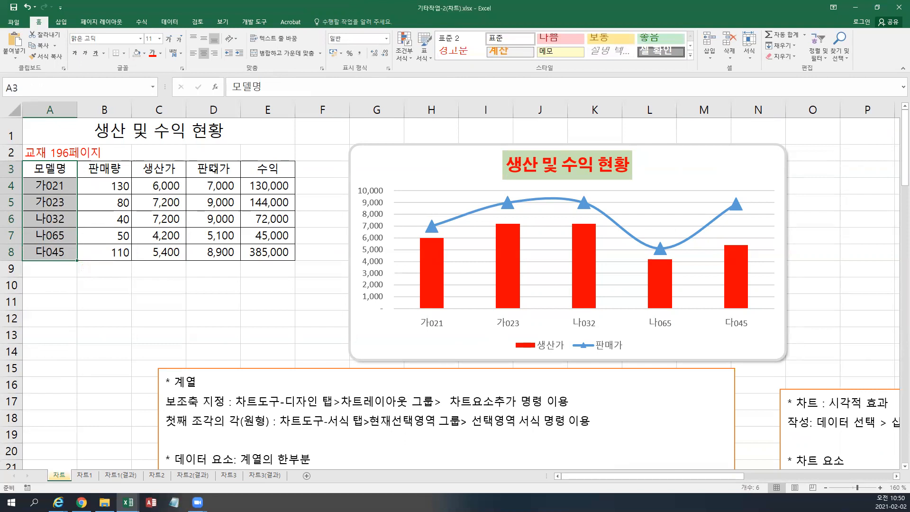
drag(170, 169, 263, 251)
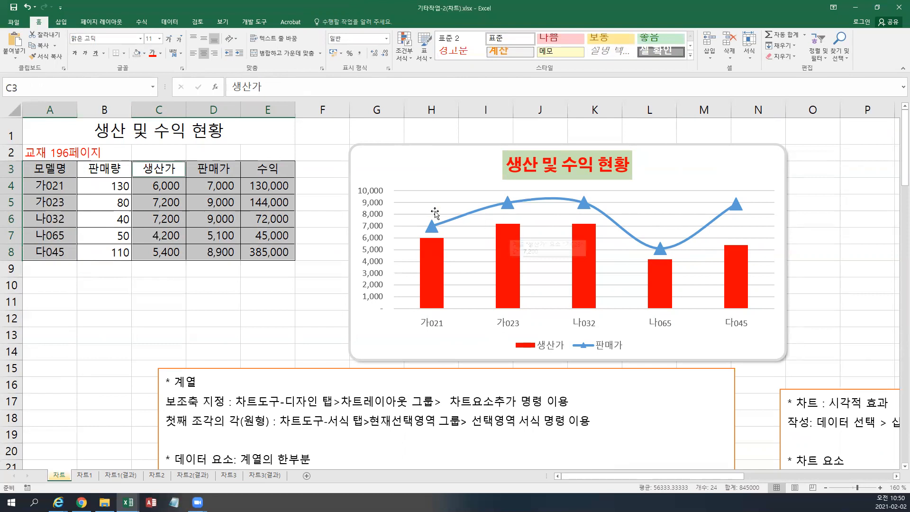
click(60, 22)
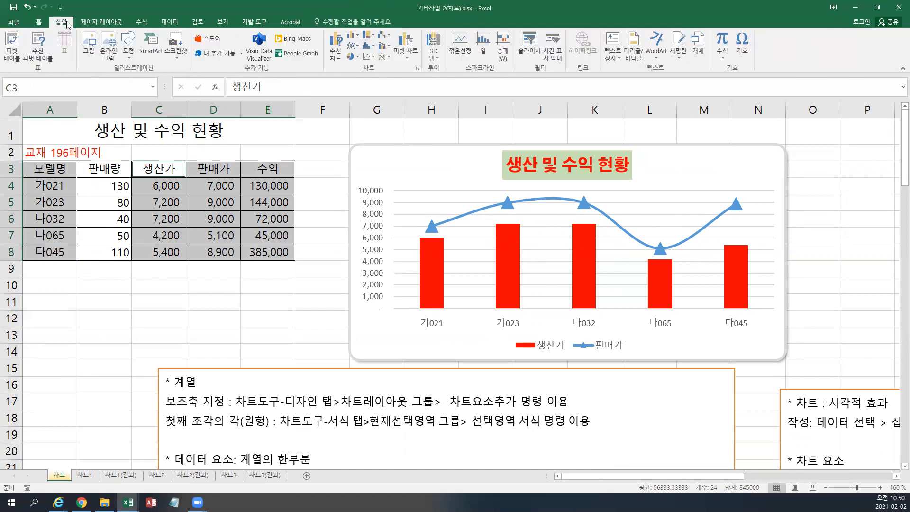
mouse_move(503, 204)
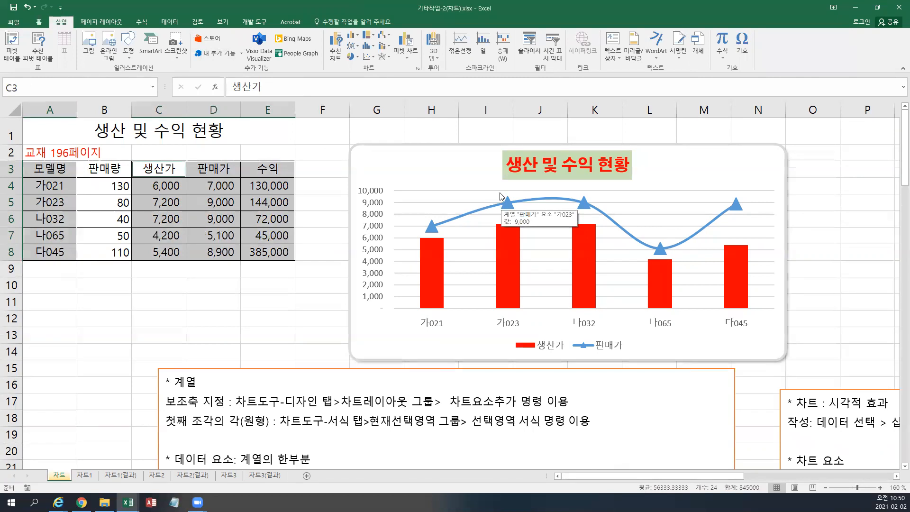
click(385, 48)
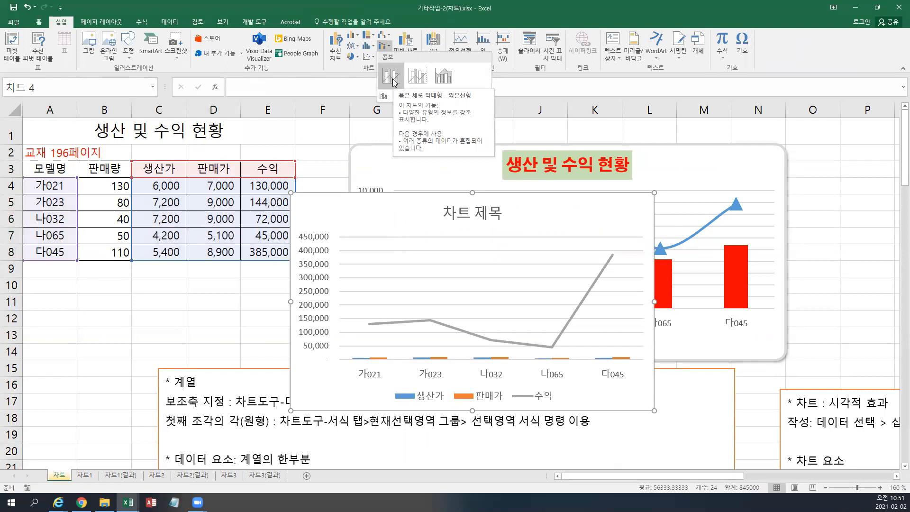
click(392, 78)
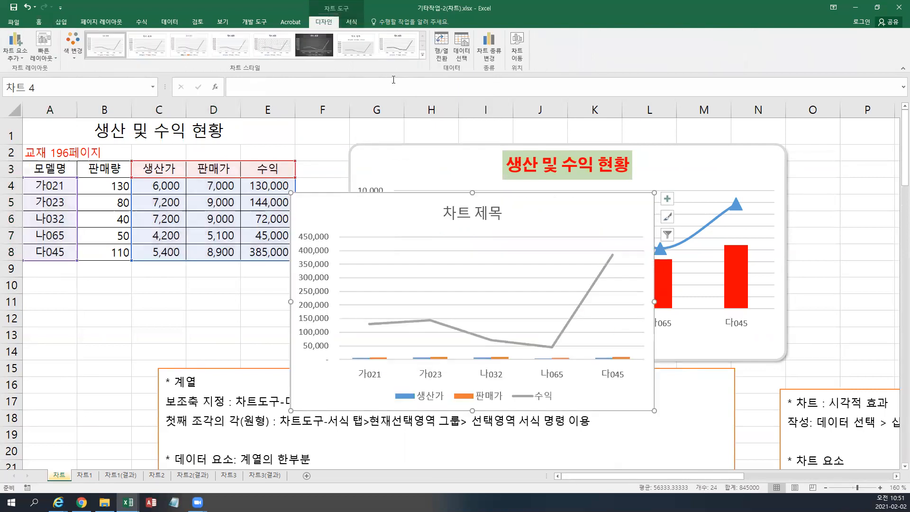
drag(429, 200, 471, 126)
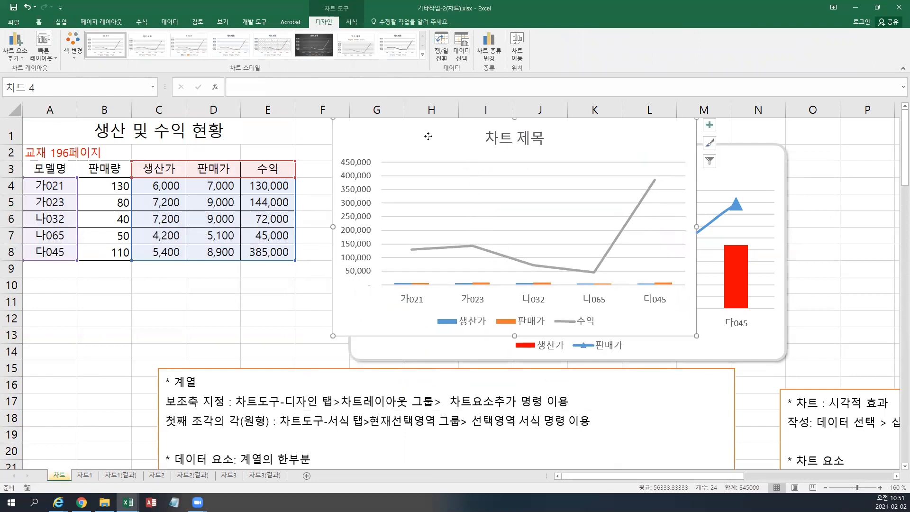
drag(431, 138, 429, 149)
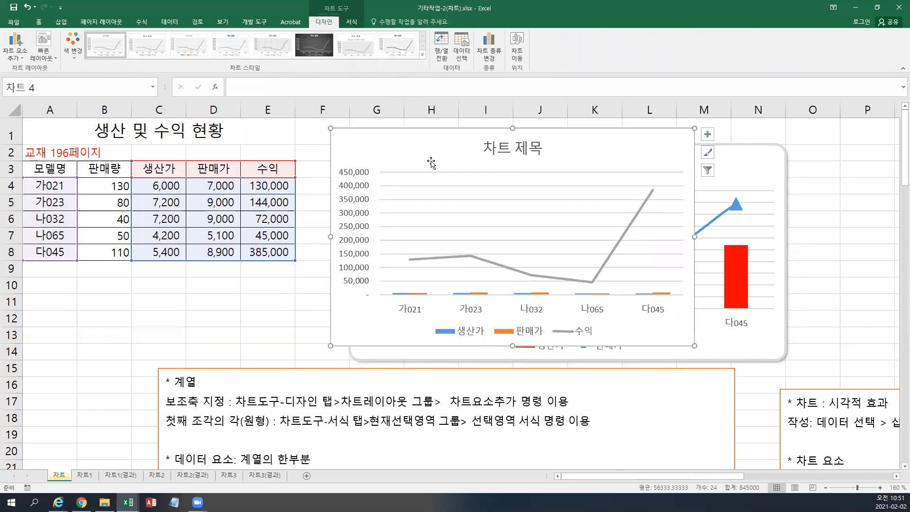
Step: Change the chart type of the 수익 series in the new chart to line with markers (표식이 있는 꺾은선형)
click(450, 260)
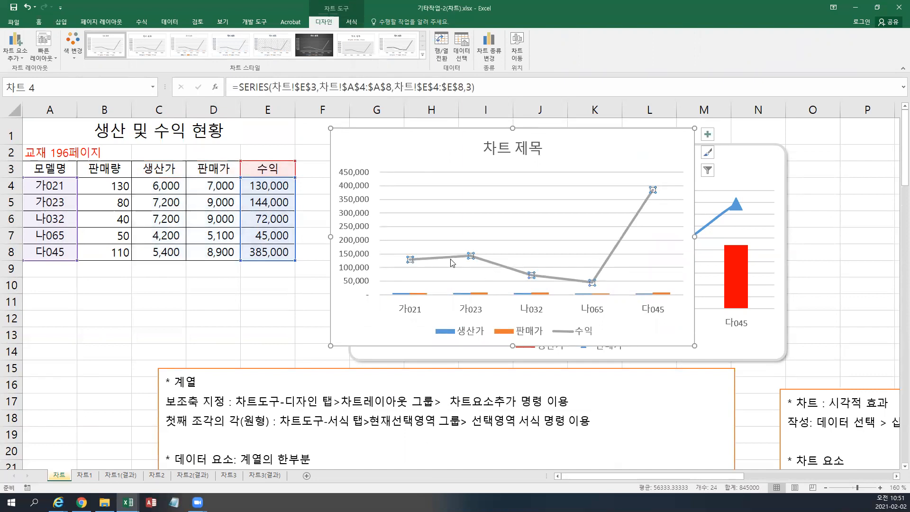
right_click(451, 260)
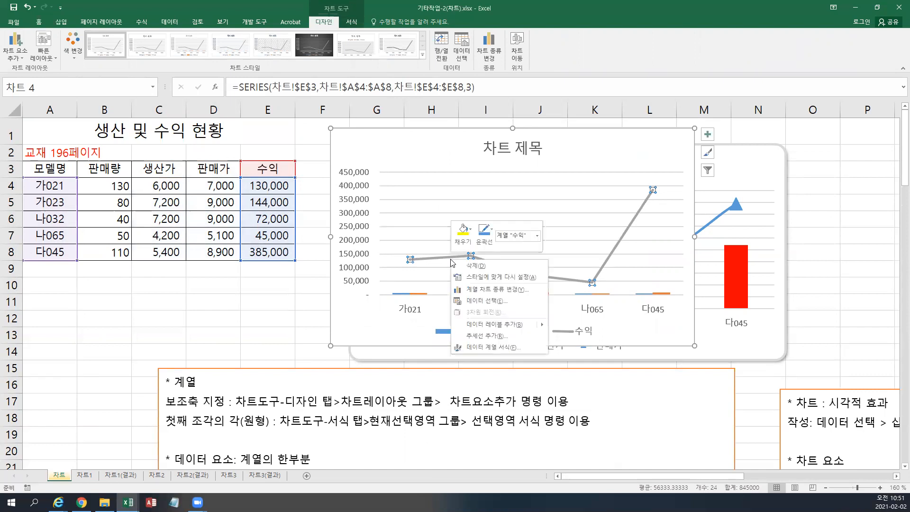
click(484, 290)
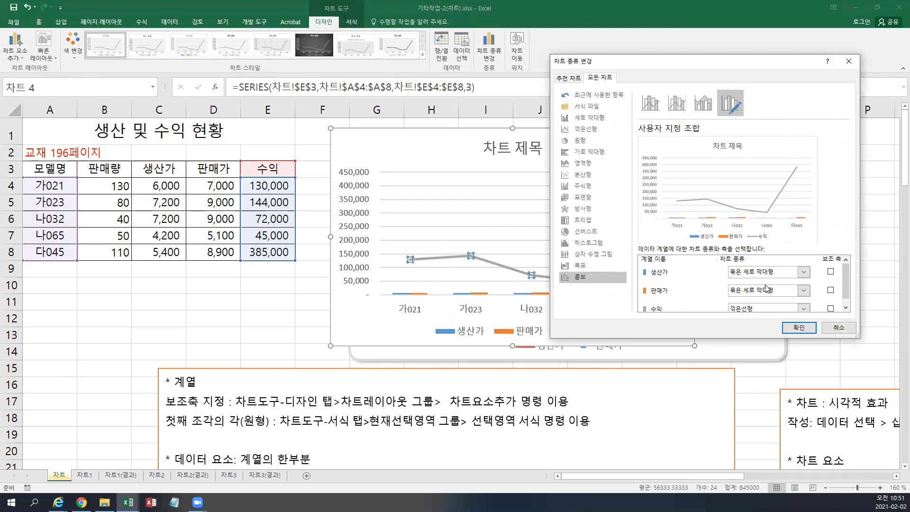
click(846, 308)
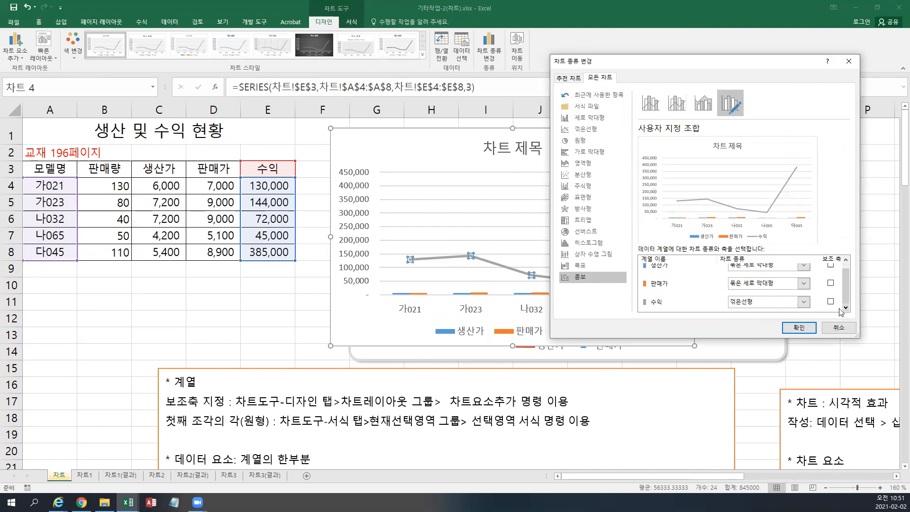
click(804, 302)
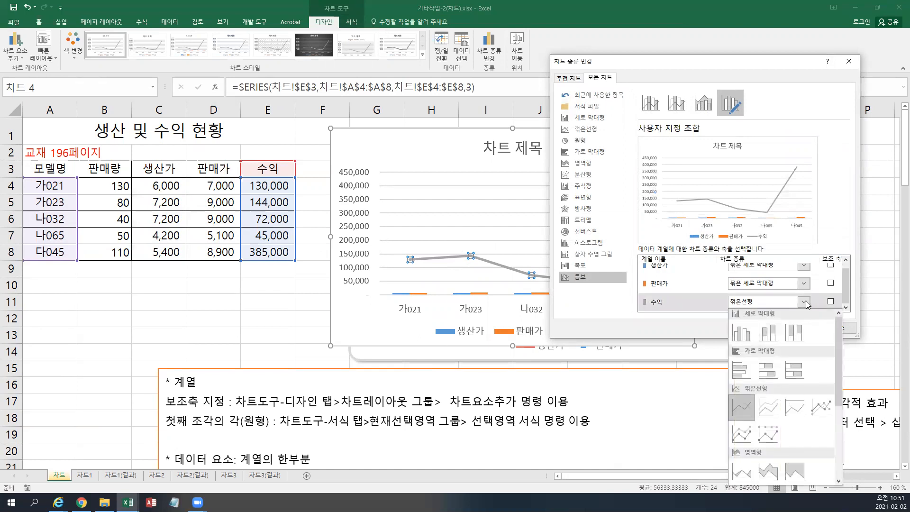
click(819, 404)
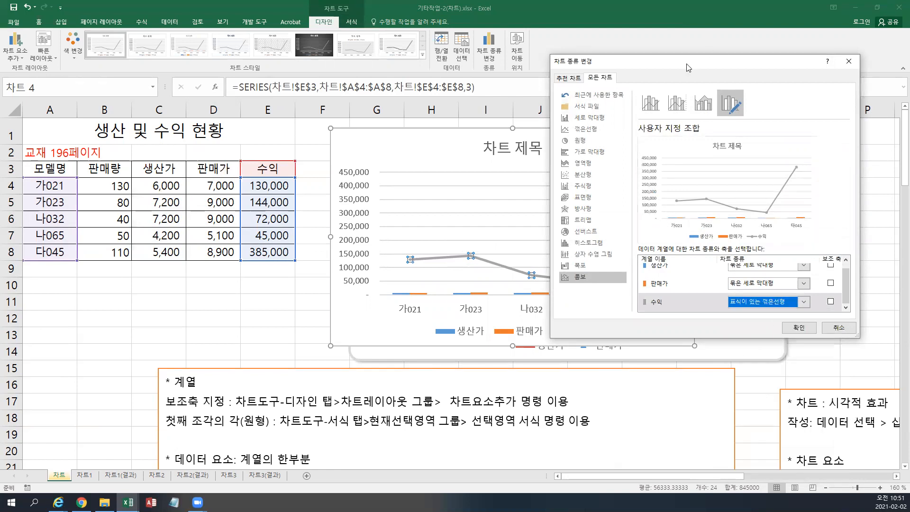
Step: Assign the 수익 series to the secondary axis and apply the chart type changes
drag(688, 65, 215, 50)
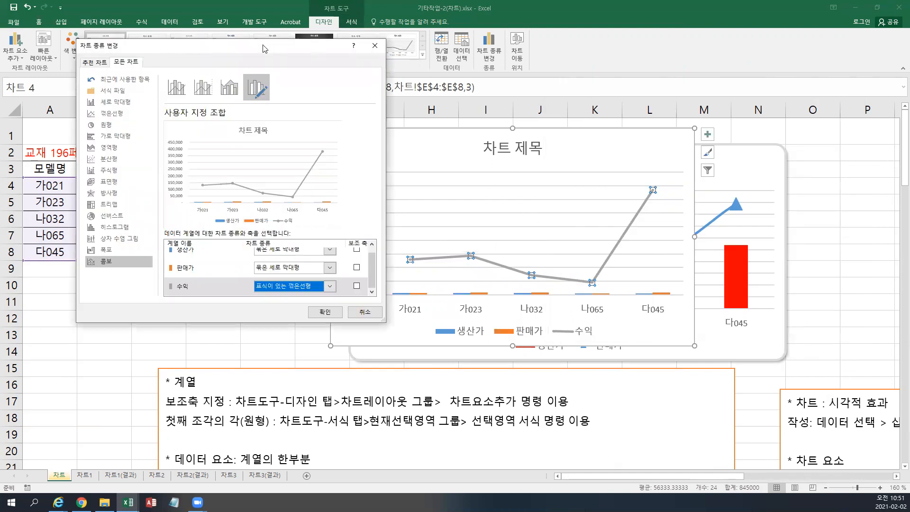
drag(264, 49, 197, 68)
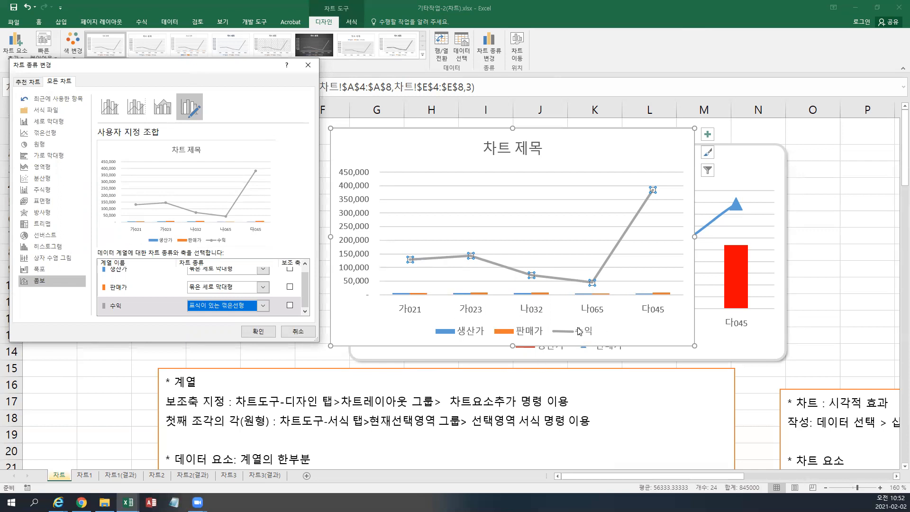
drag(175, 72, 340, 199)
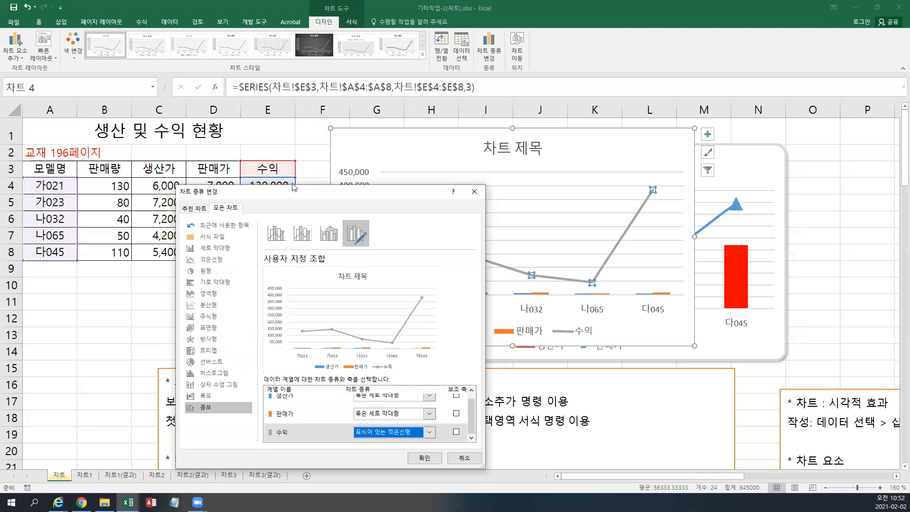
drag(294, 187, 165, 48)
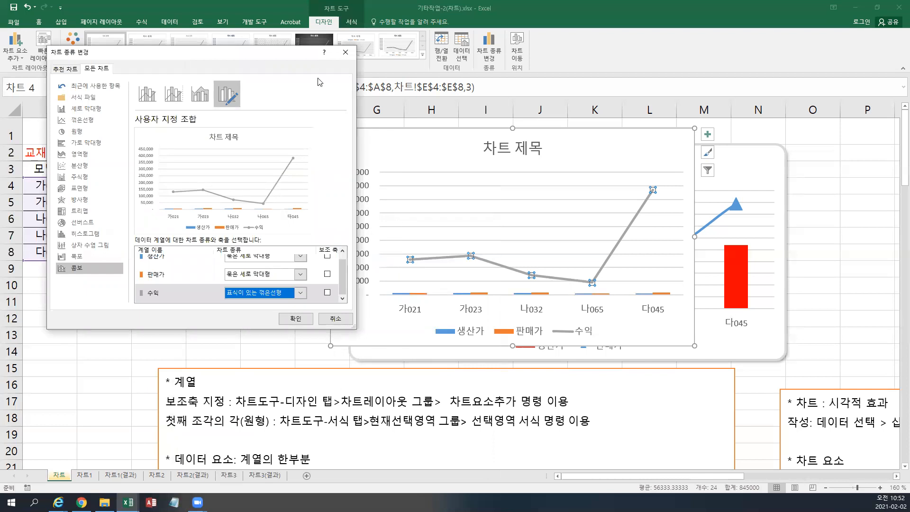
drag(240, 54, 219, 40)
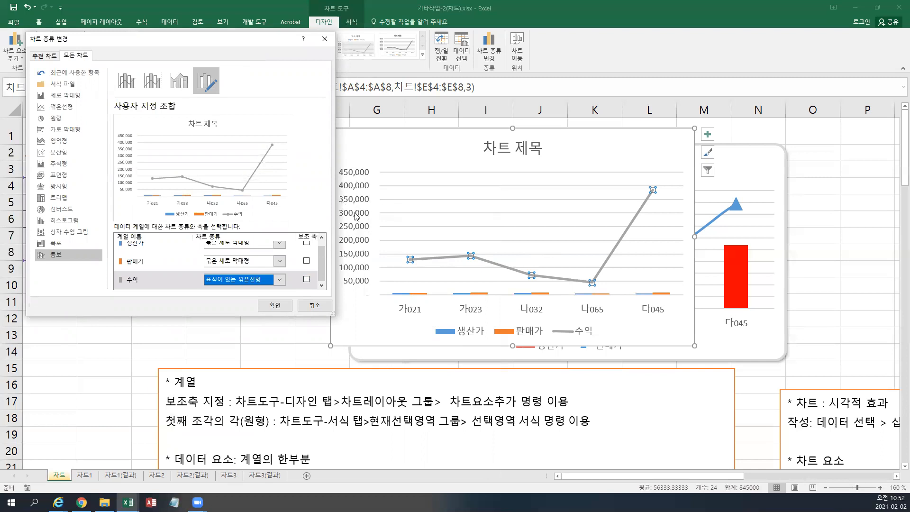
click(307, 279)
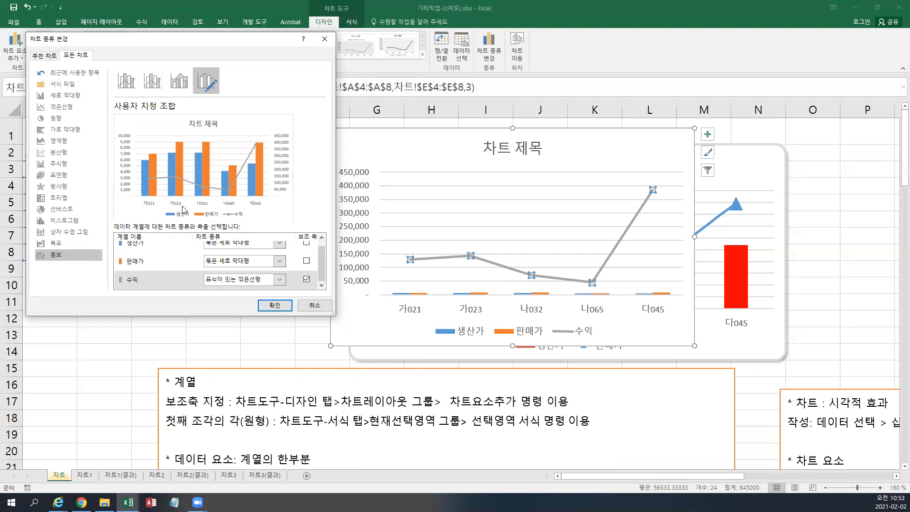
click(275, 305)
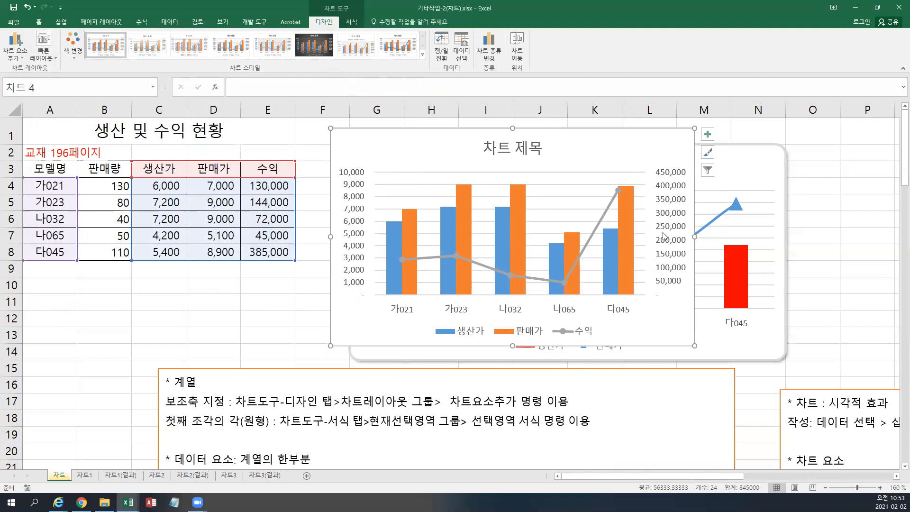
Step: Review the chart type and secondary axis settings of the 수익 series without changing them
right_click(602, 217)
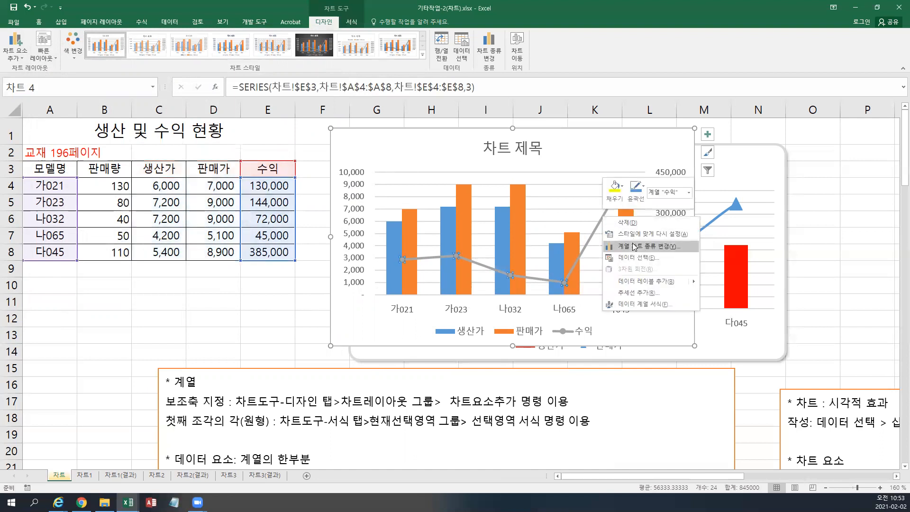
click(632, 246)
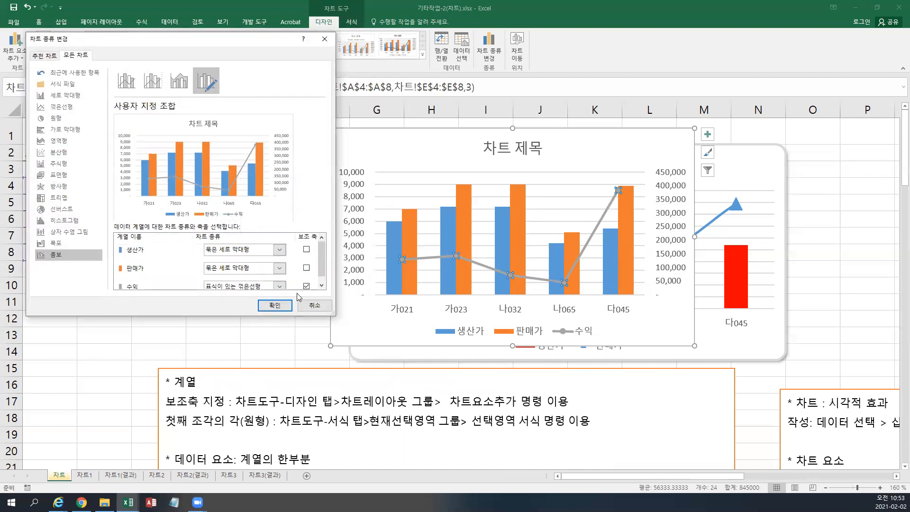
click(314, 305)
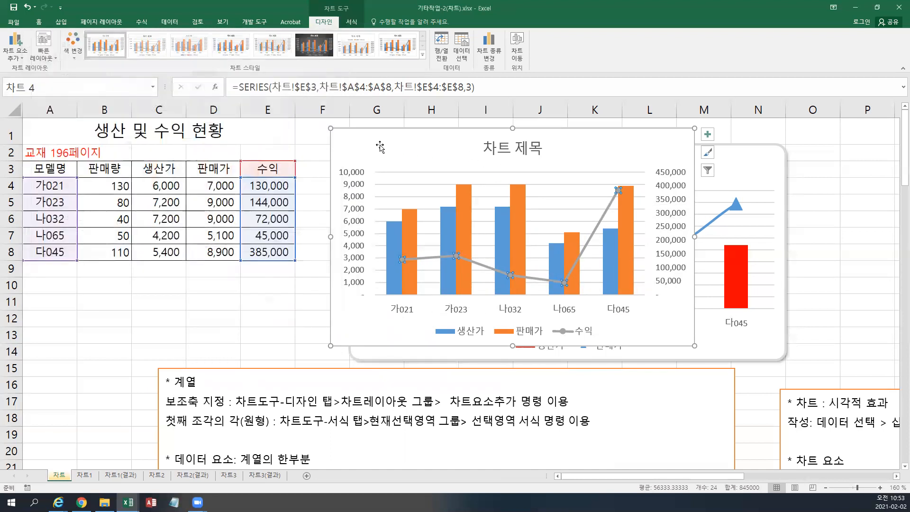
Step: Move the new combo chart to the right of the existing chart and delete the 보조축 지정 line from the 계열 notes
drag(353, 147, 832, 163)
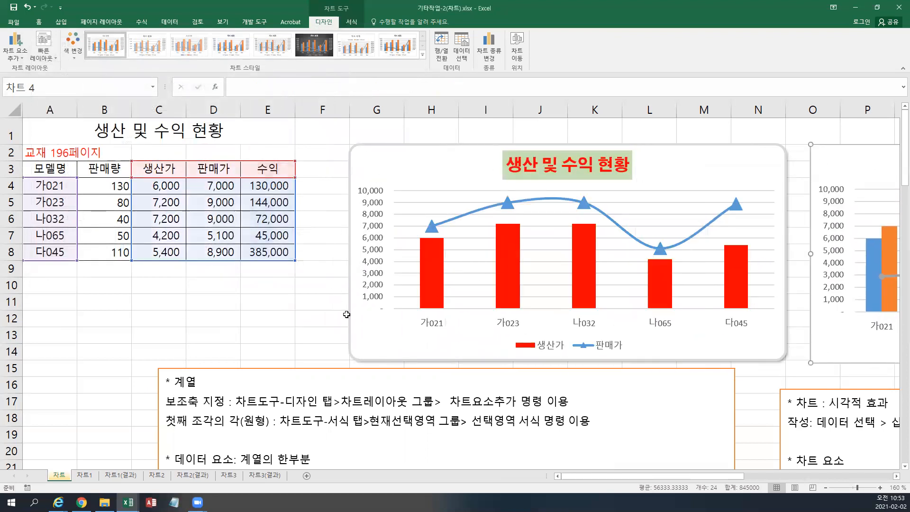
click(276, 402)
triple_click(282, 406)
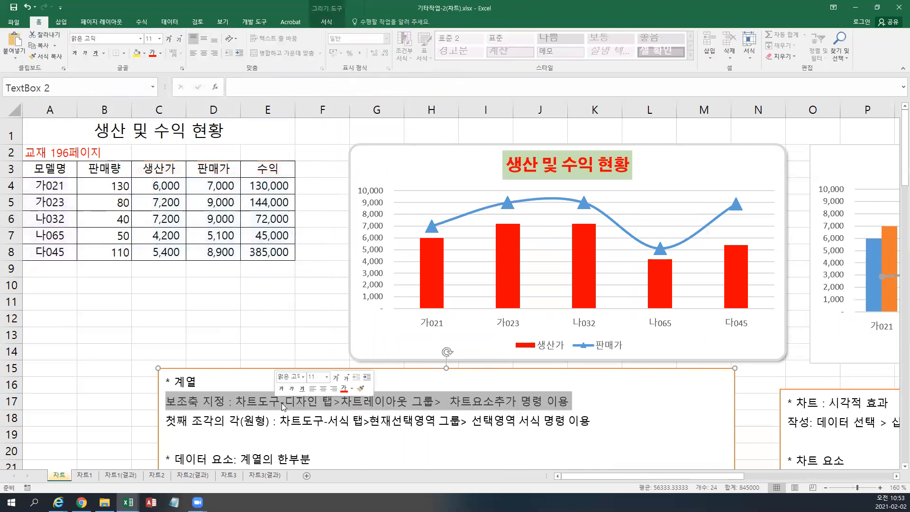
key(Delete)
scroll(282, 402, down, 9)
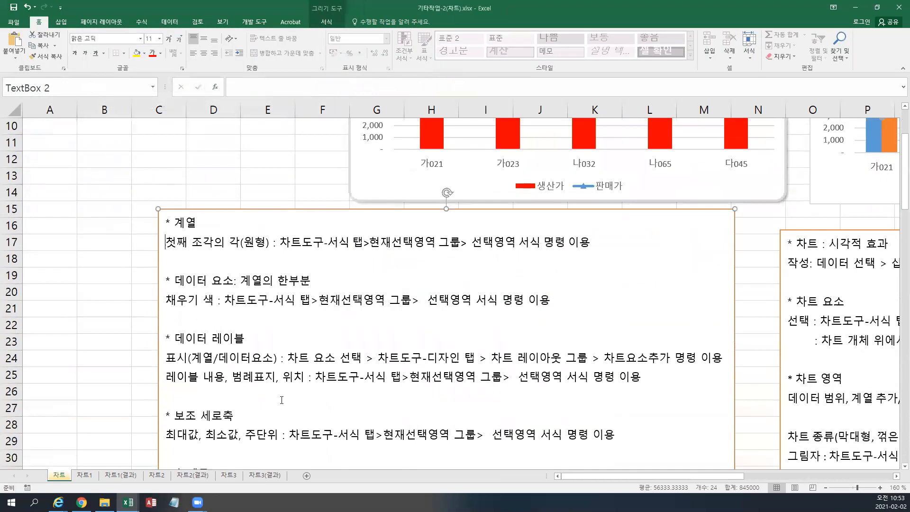
Step: Select the 모델명 and 판매량 columns (A3:B8) and insert a 2-D pie chart from them
scroll(281, 399, down, 3)
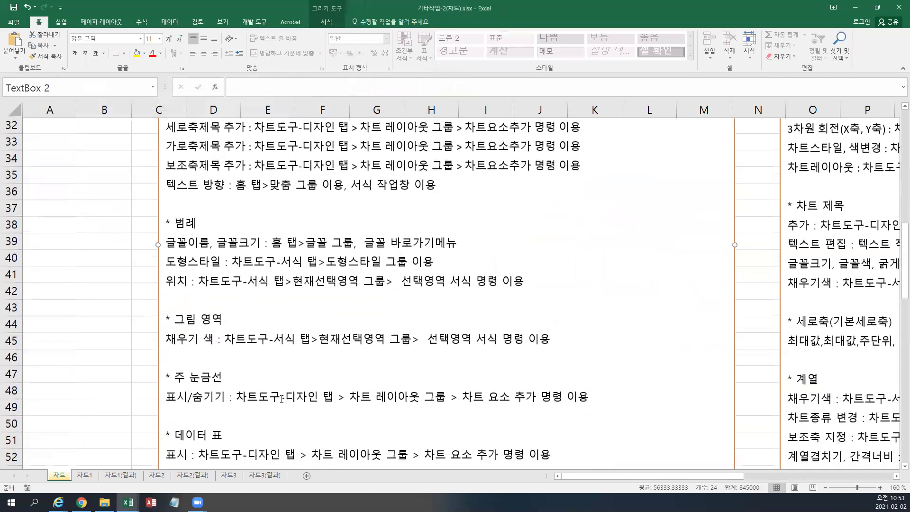
scroll(282, 400, up, 6)
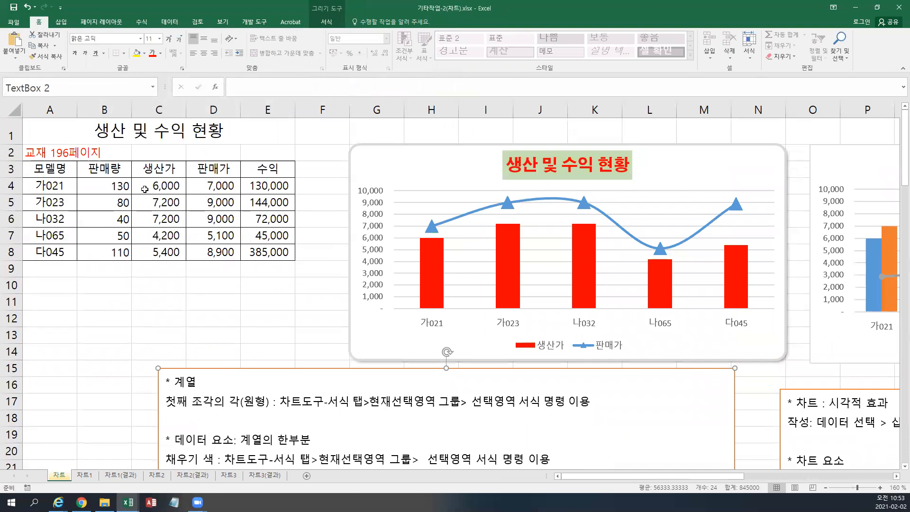
click(55, 168)
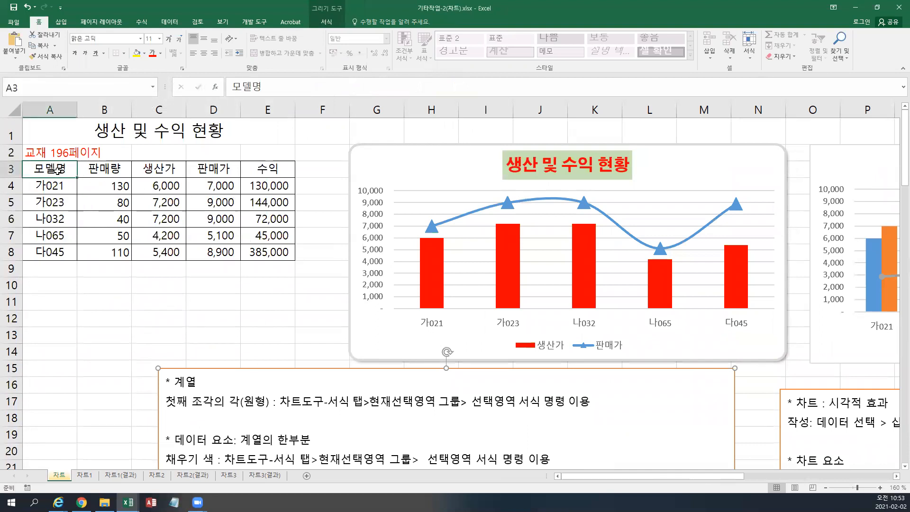
click(62, 203)
drag(52, 169, 116, 255)
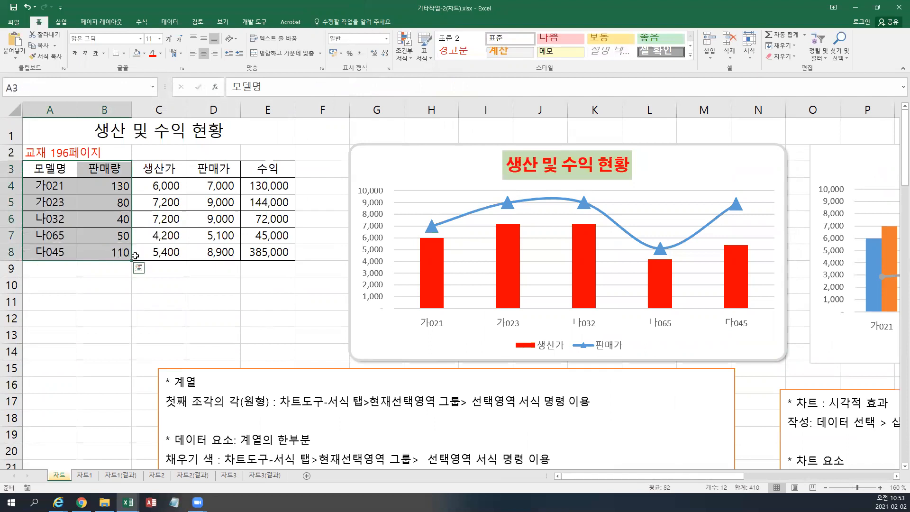
click(60, 7)
click(125, 8)
click(61, 22)
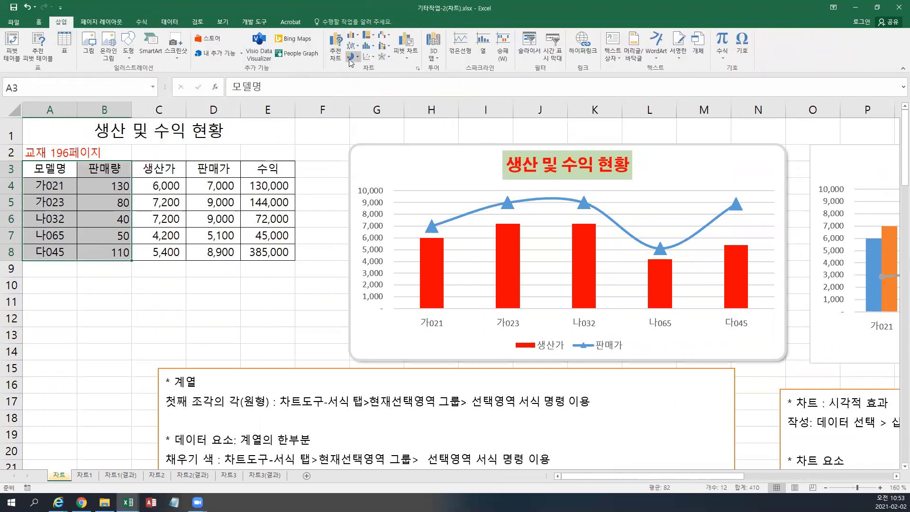
click(352, 57)
click(358, 88)
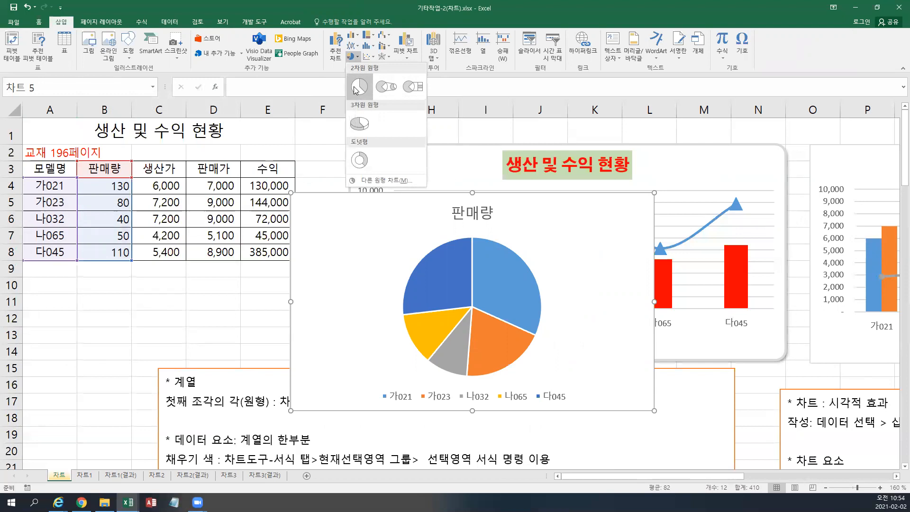
click(354, 86)
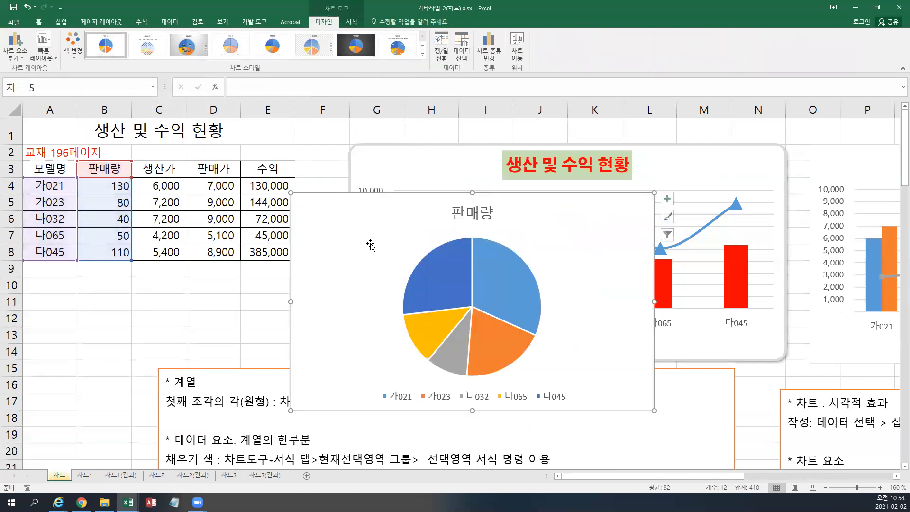
Step: Move the 판매량 pie chart beside the data table so that it clears the table and the notes below
drag(373, 250, 395, 176)
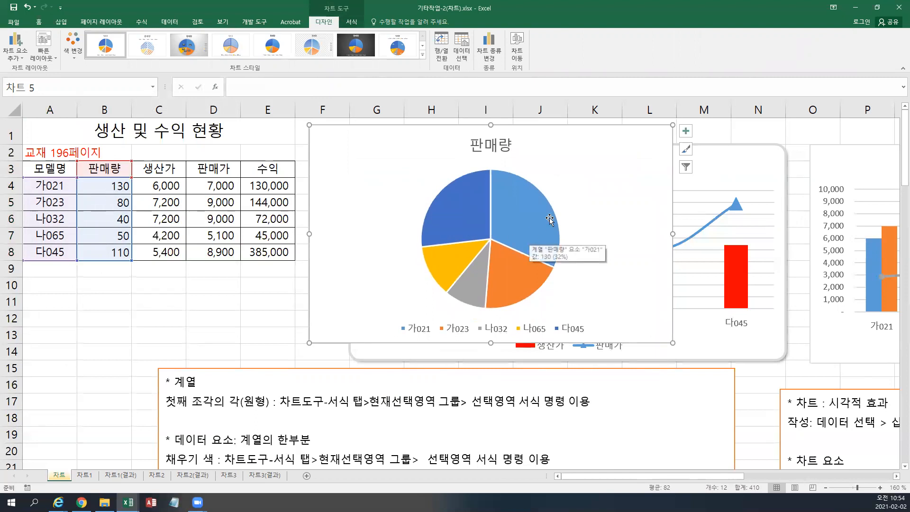
drag(576, 164, 441, 166)
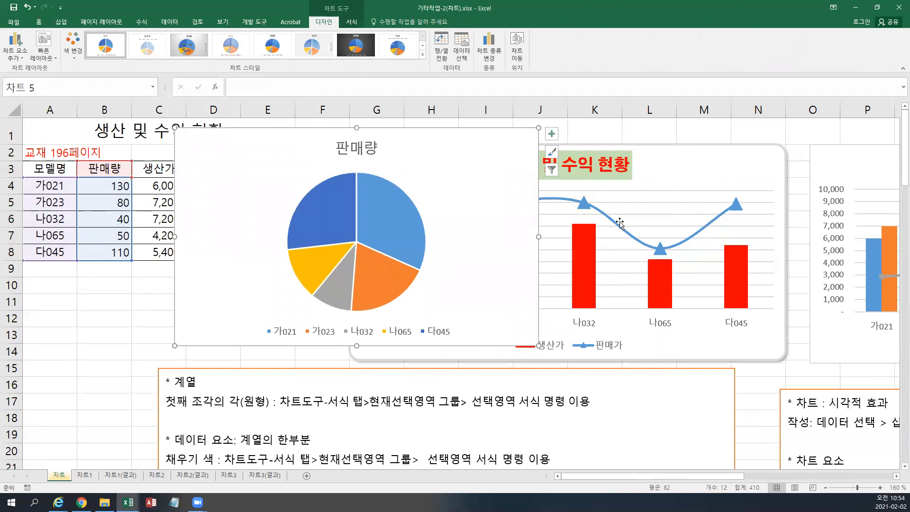
drag(539, 214, 688, 209)
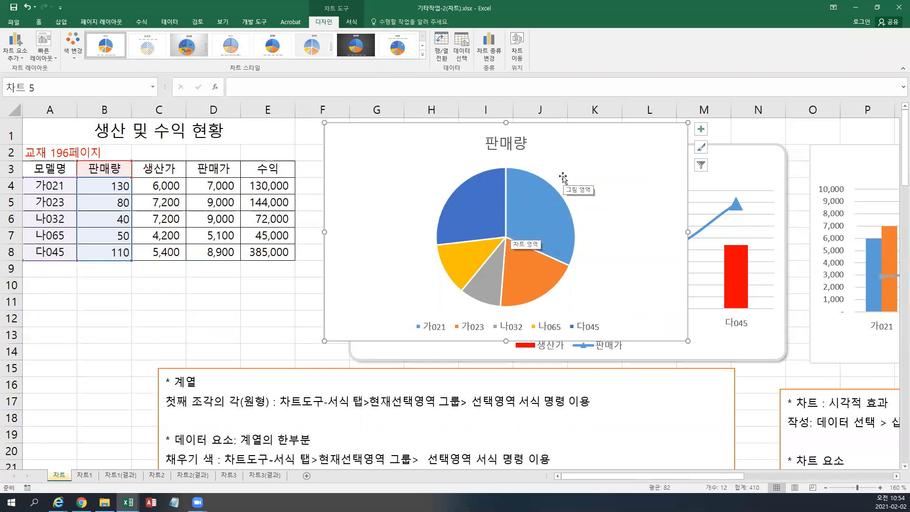
Step: Set the first slice angle (첫째 조각의 각) of the 판매량 pie series to 31° in its data series format settings
right_click(539, 200)
key(Escape)
key(Escape)
click(547, 216)
right_click(548, 216)
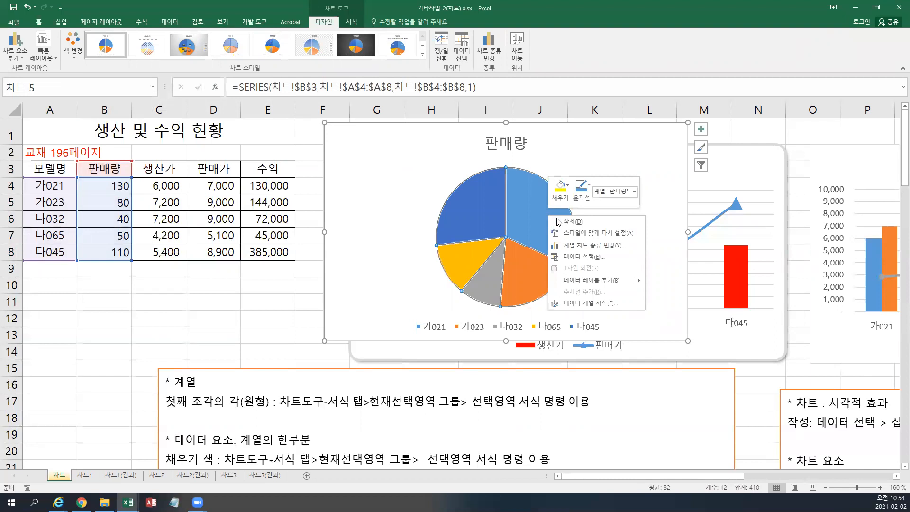
click(603, 304)
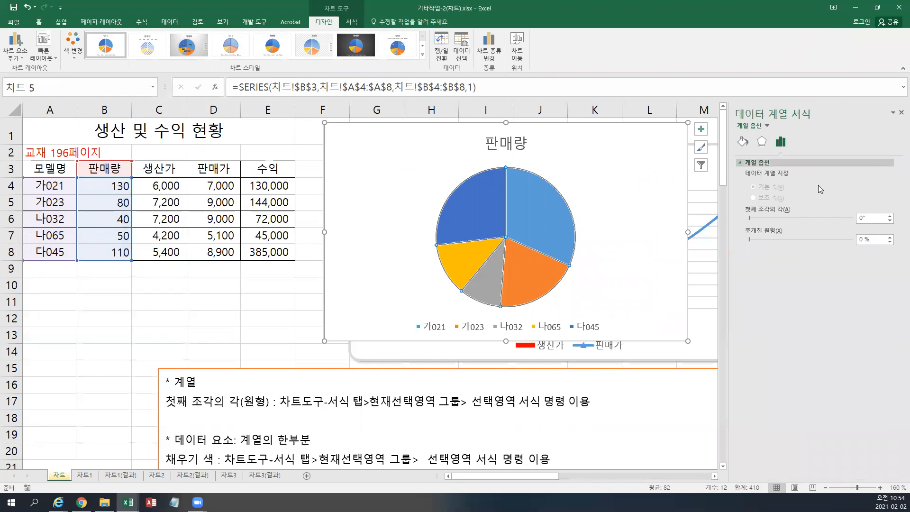
click(890, 216)
click(890, 216)
click(890, 216)
click(890, 216)
click(890, 216)
click(890, 216)
click(890, 216)
click(890, 217)
click(890, 216)
click(890, 216)
click(890, 216)
click(890, 216)
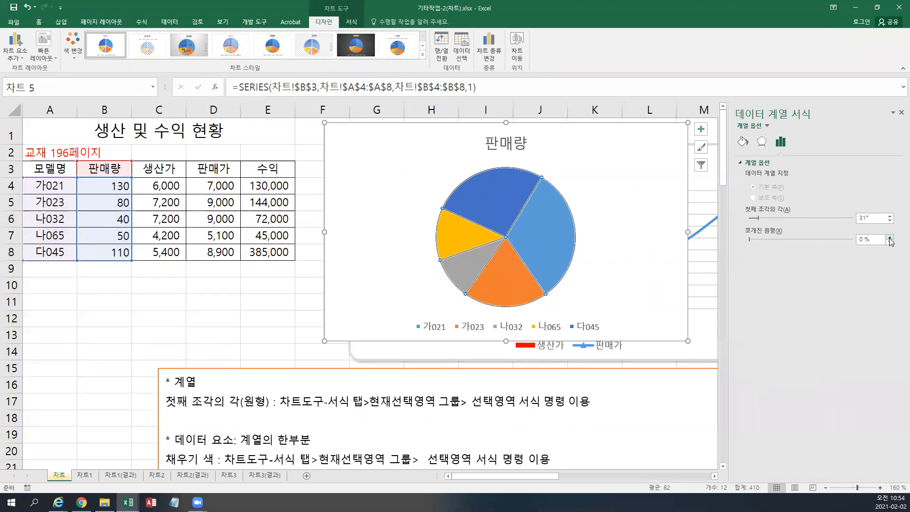
Step: Set the pie explosion (쪼개진 원형) of the 판매량 series to 21%
click(889, 238)
click(890, 238)
click(889, 238)
click(889, 238)
click(889, 238)
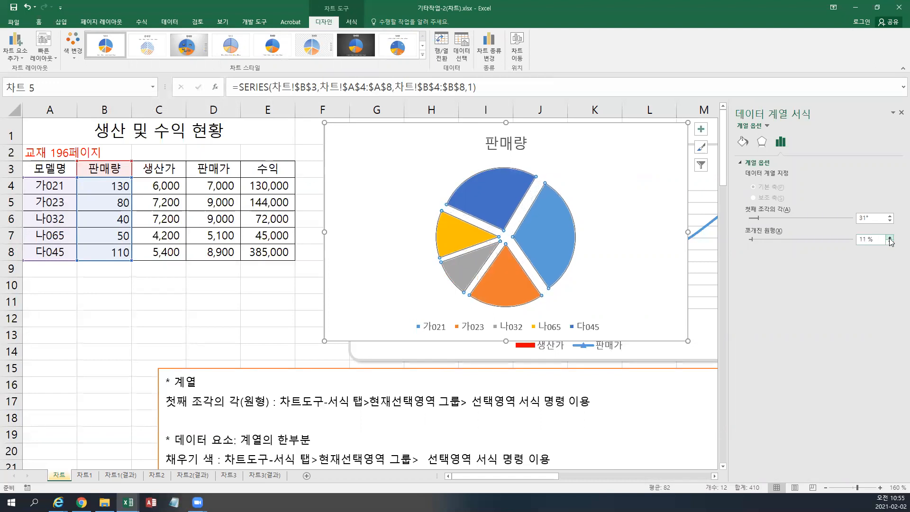
click(890, 238)
click(889, 238)
click(890, 238)
click(890, 238)
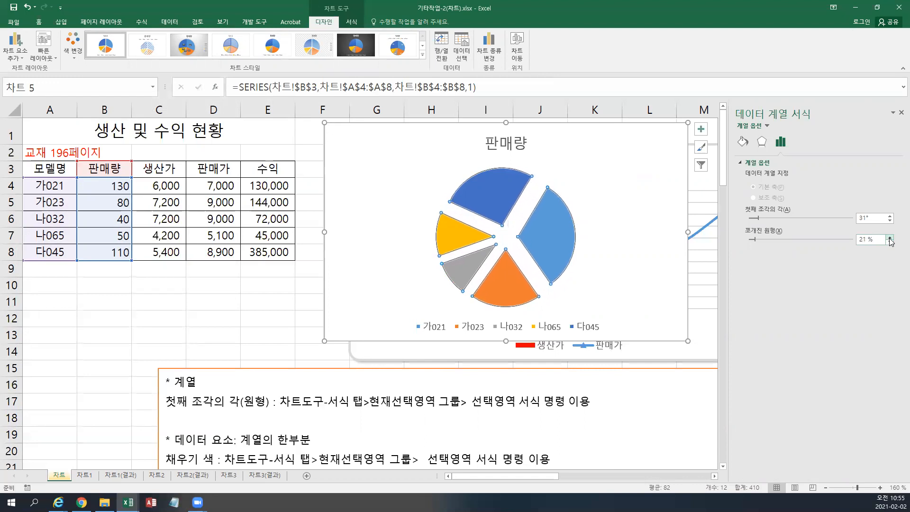
Step: Set the pie explosion back to 0% and the first slice angle back to 0°
drag(878, 243, 790, 233)
text(0)
drag(879, 216, 819, 216)
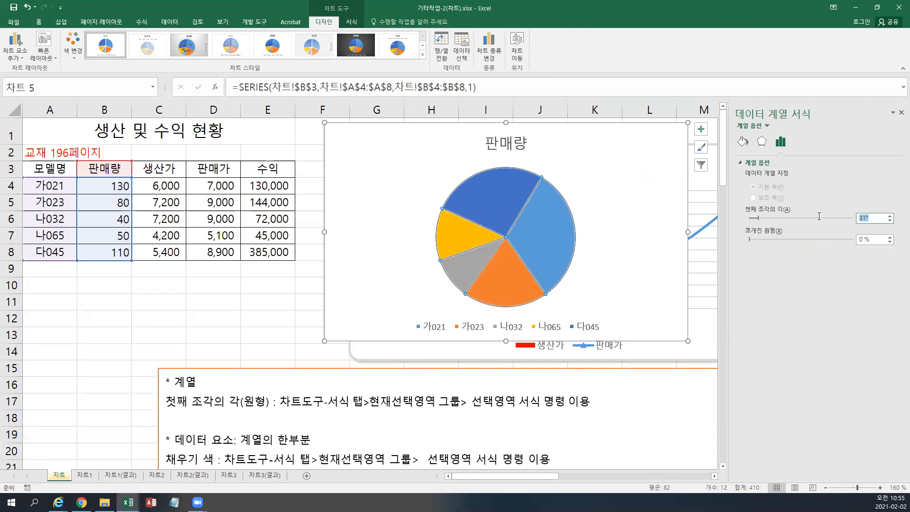
text(0)
key(Return)
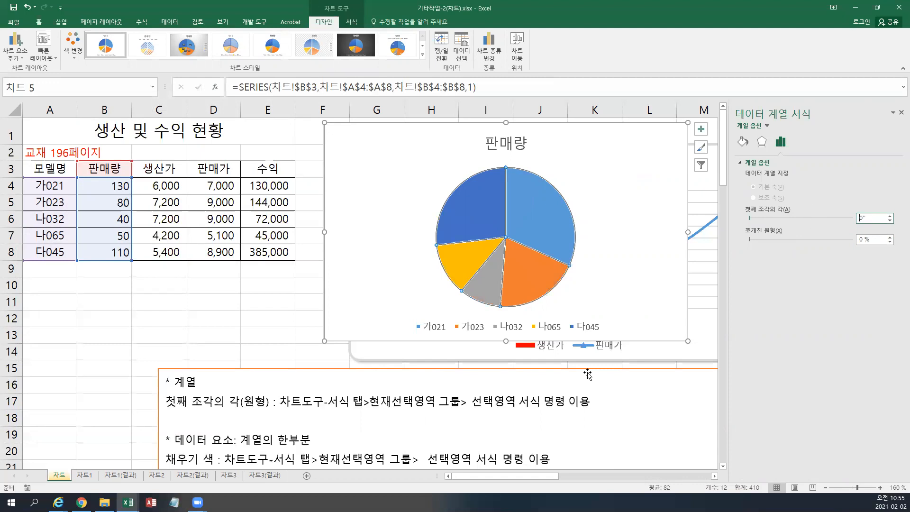
Step: Delete the 계열 heading and its 첫째 조각의 각(원형) line from the notes, and close the format pane
mouse_move(592, 409)
mouse_down()
mouse_move(367, 401)
mouse_move(165, 380)
mouse_up()
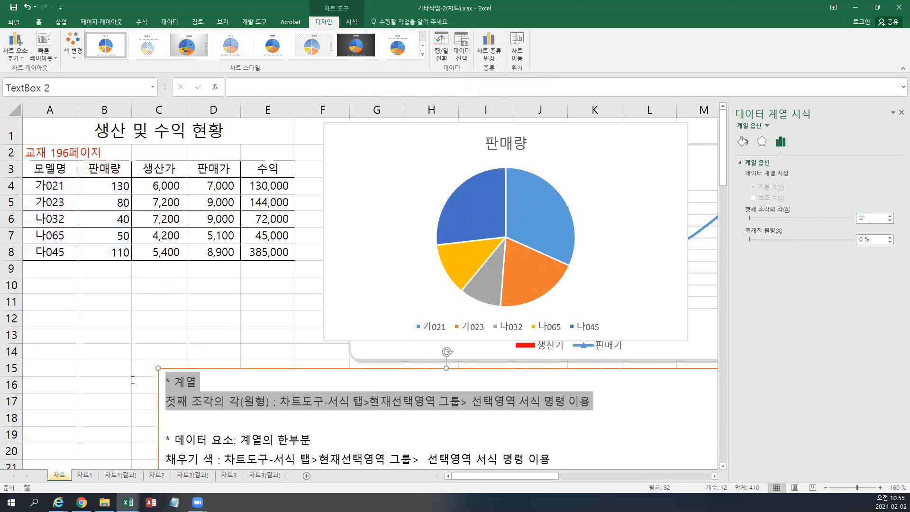
key(Delete)
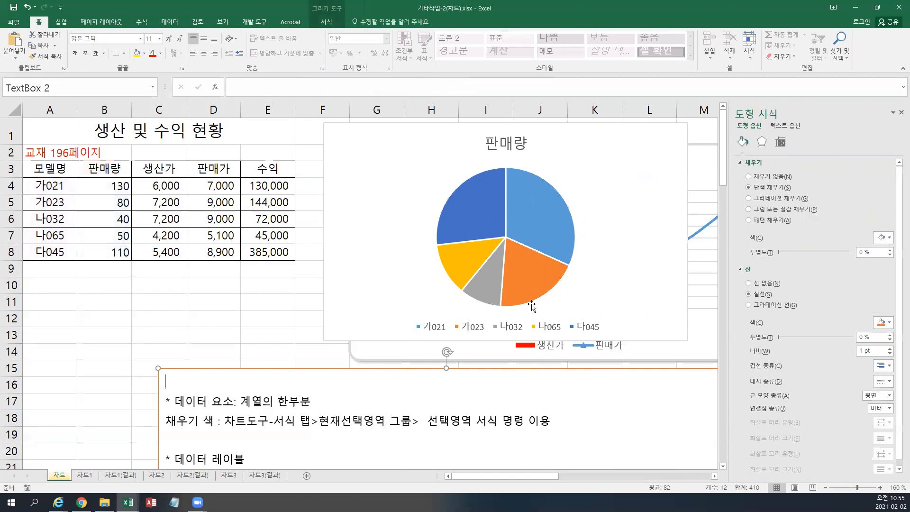
click(901, 112)
Step: Move the pie chart over the combo chart to the right and delete the blank line at the top of the notes
click(618, 161)
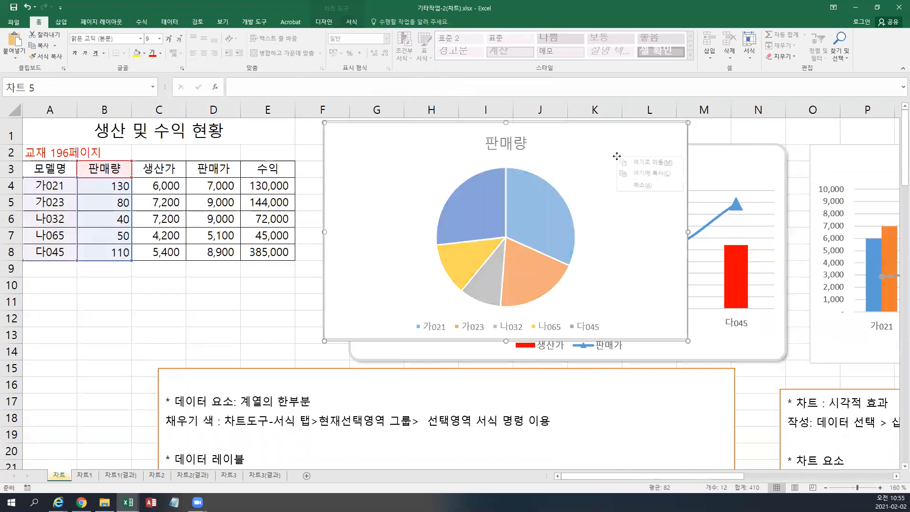
drag(581, 157, 807, 247)
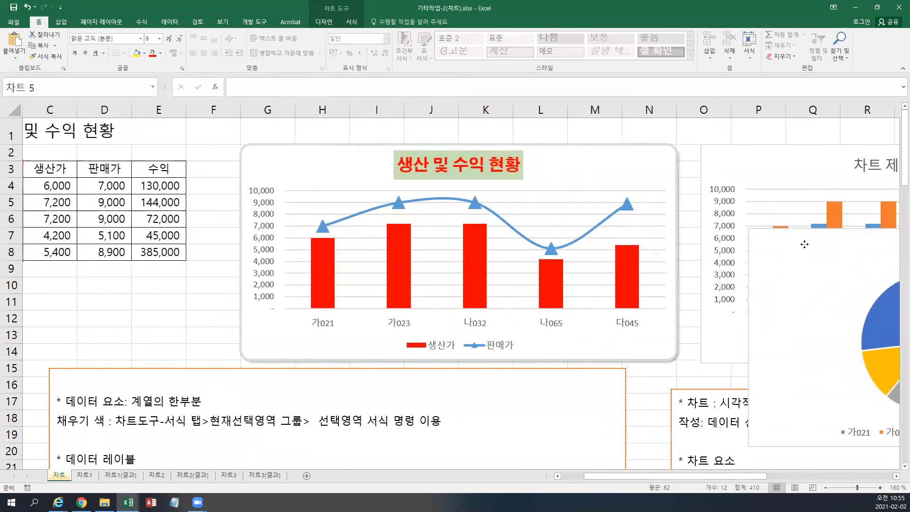
click(185, 381)
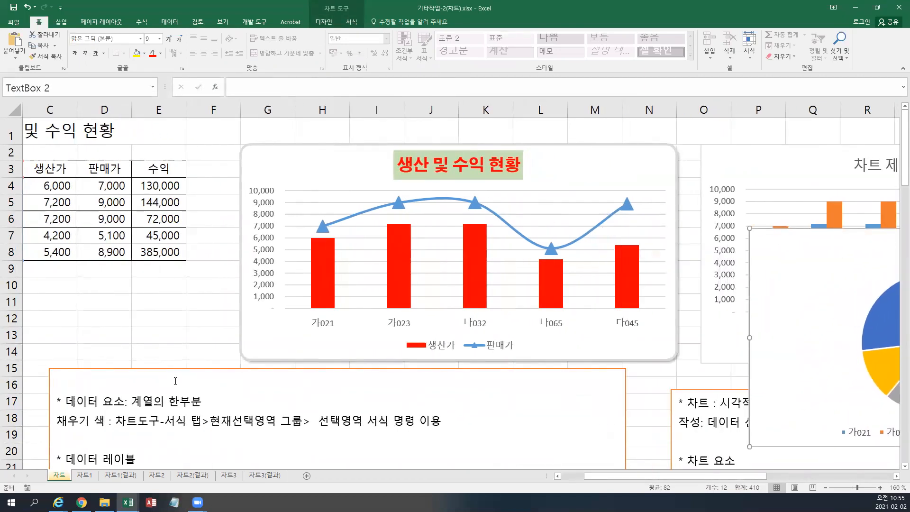
key(Delete)
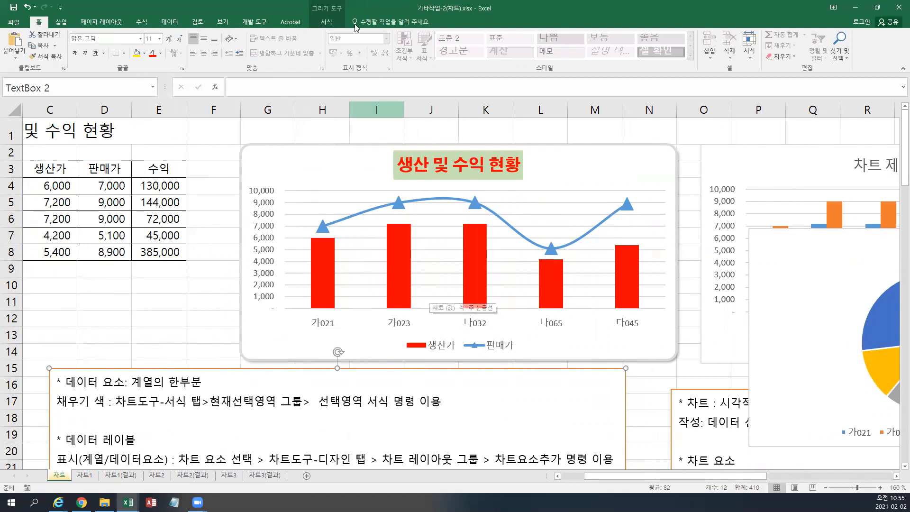
Step: Select only the 나065 data element of the 생산가 column series in the 생산 및 수익 현황 chart
click(331, 163)
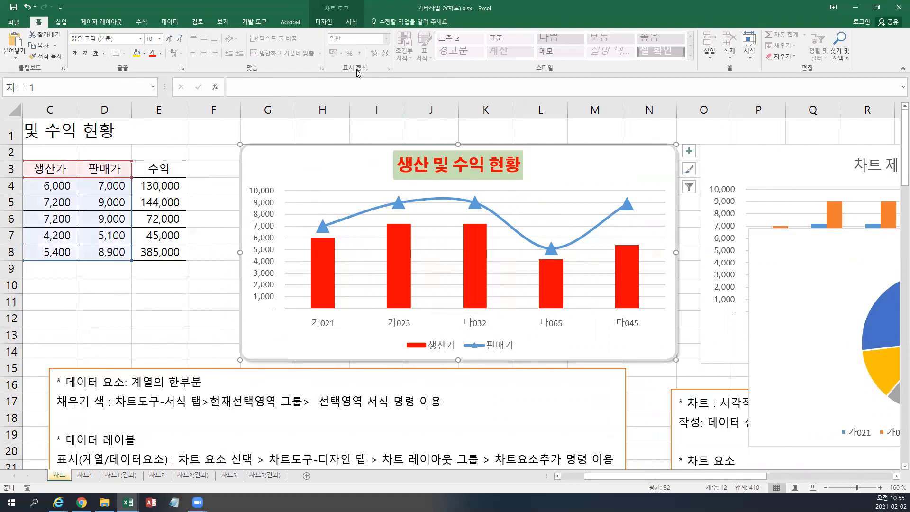
click(352, 22)
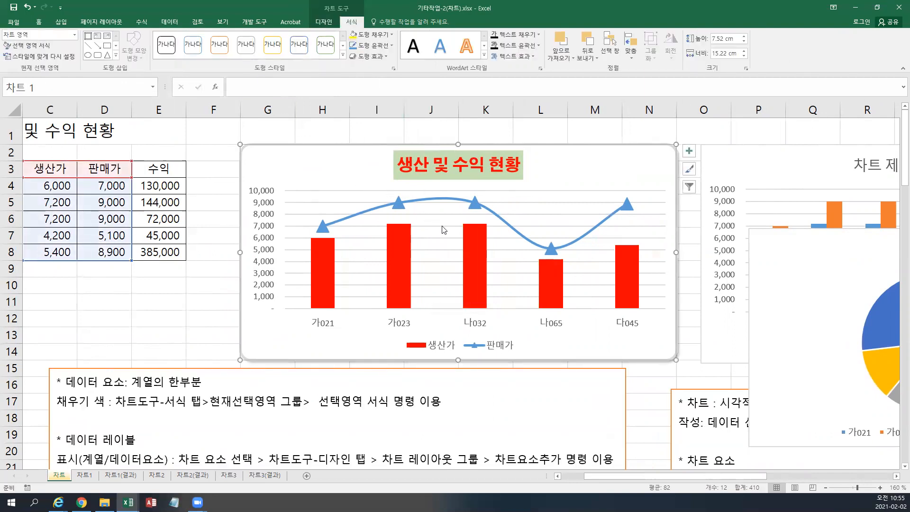
mouse_move(467, 243)
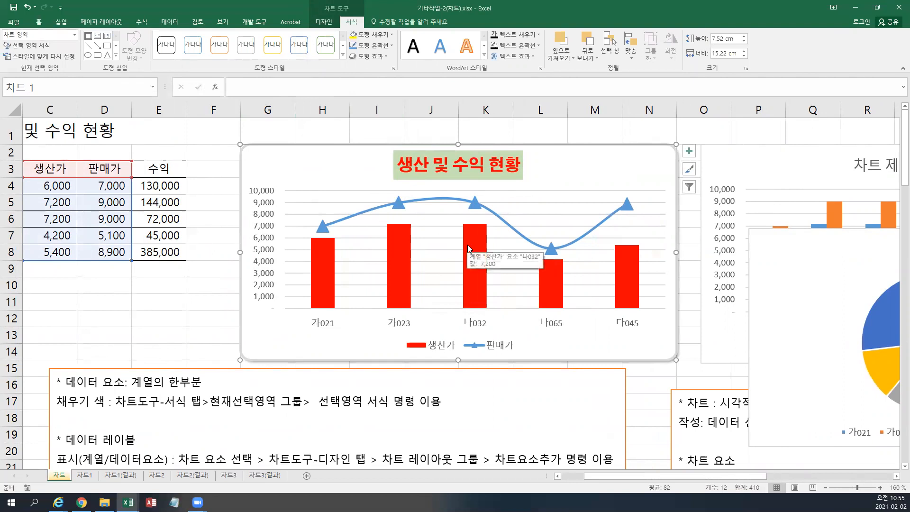
click(467, 244)
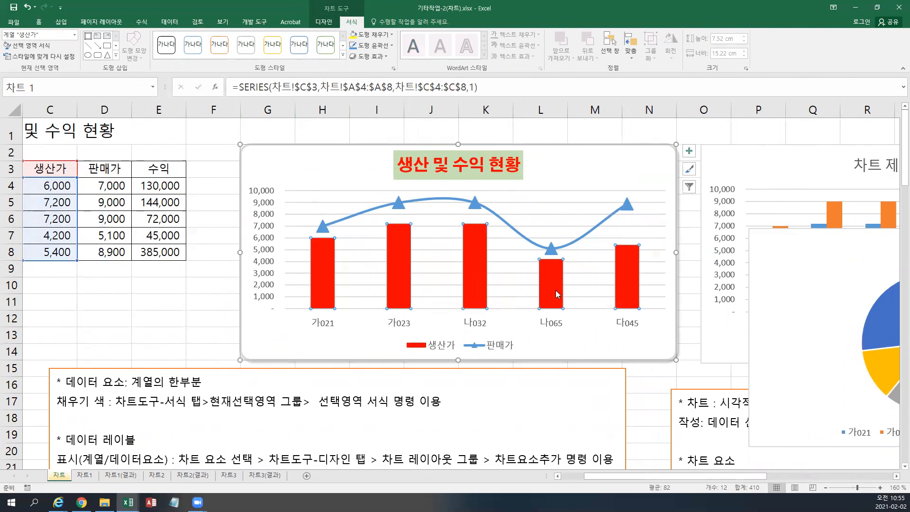
mouse_move(554, 290)
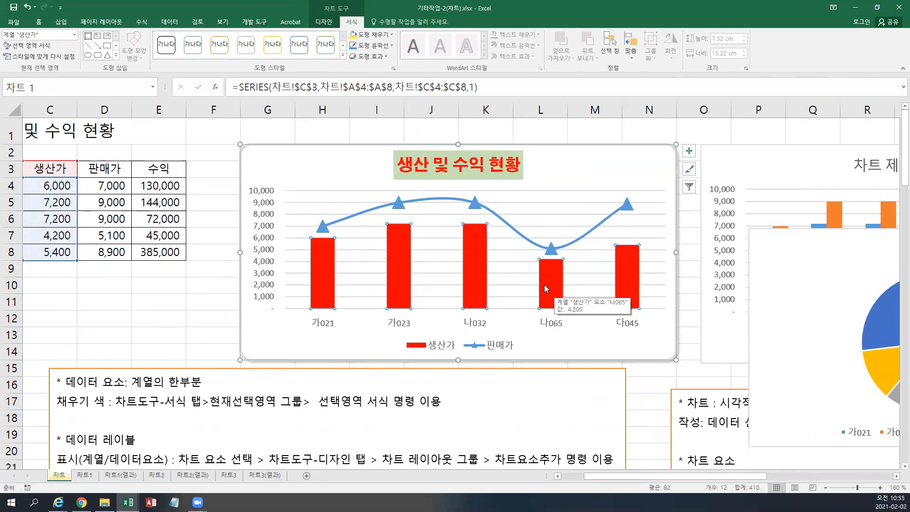
click(544, 284)
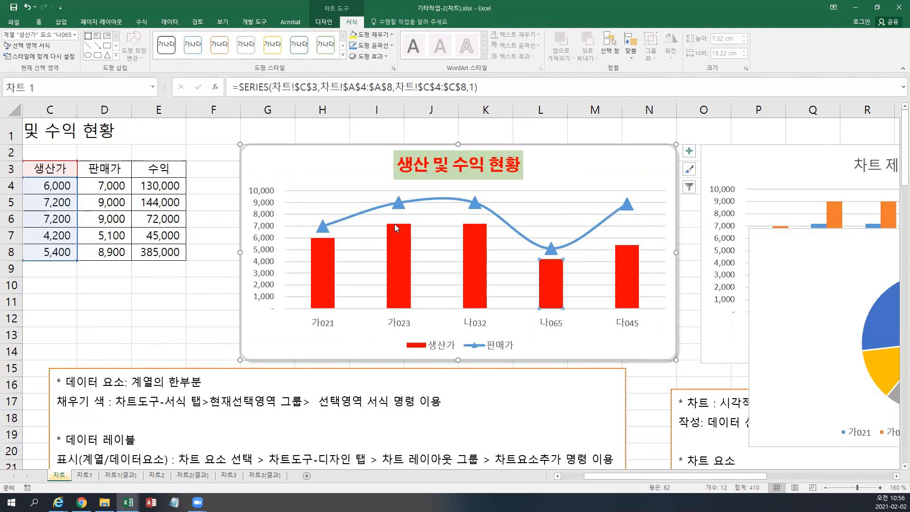
Step: Select only the 나032 marker of the 판매가 line series in the same chart
click(453, 200)
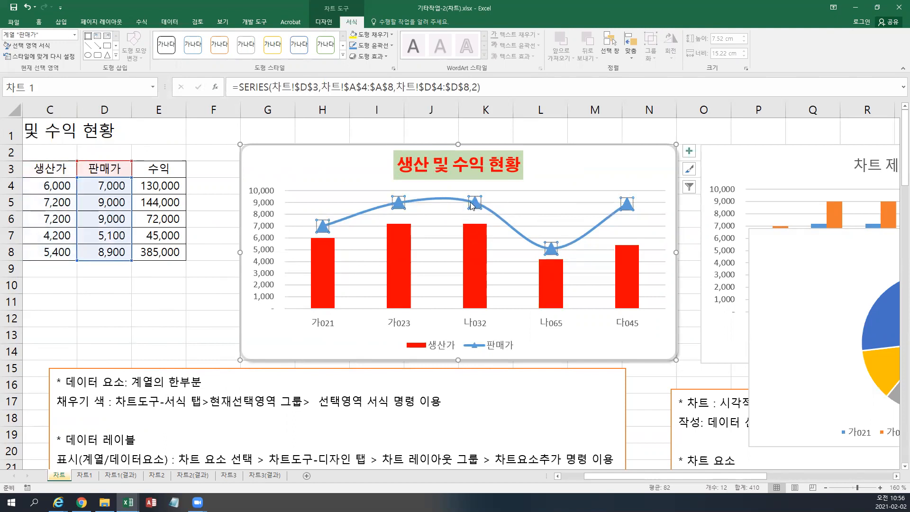
mouse_move(484, 206)
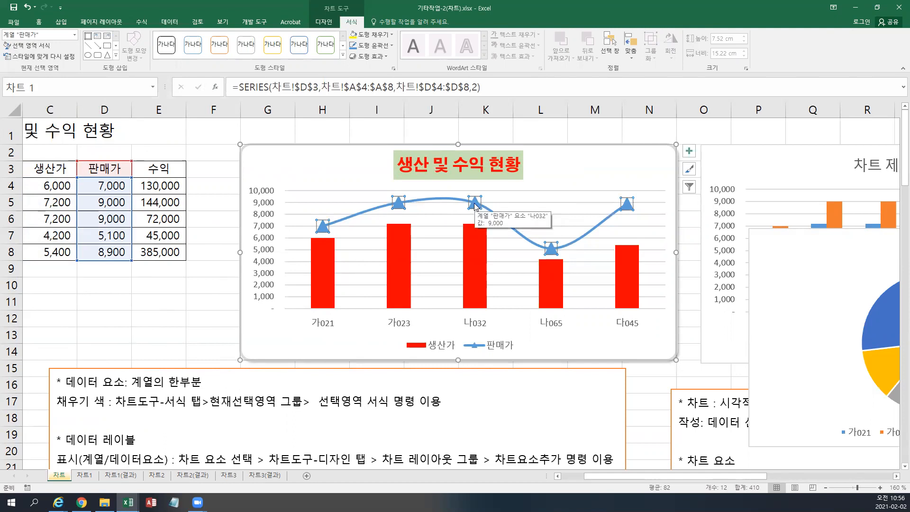
click(473, 203)
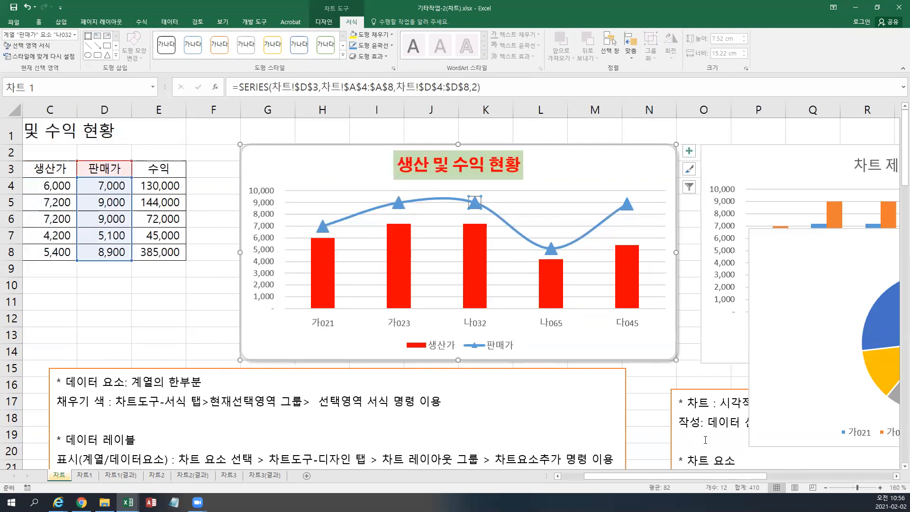
Step: Select only the 나065 slice of the 판매량 pie chart
drag(731, 478, 788, 478)
mouse_move(694, 327)
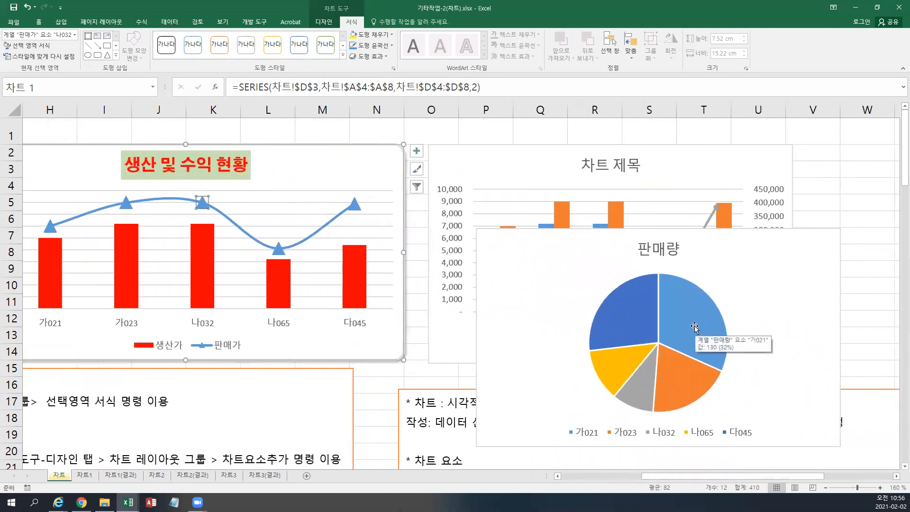
click(694, 327)
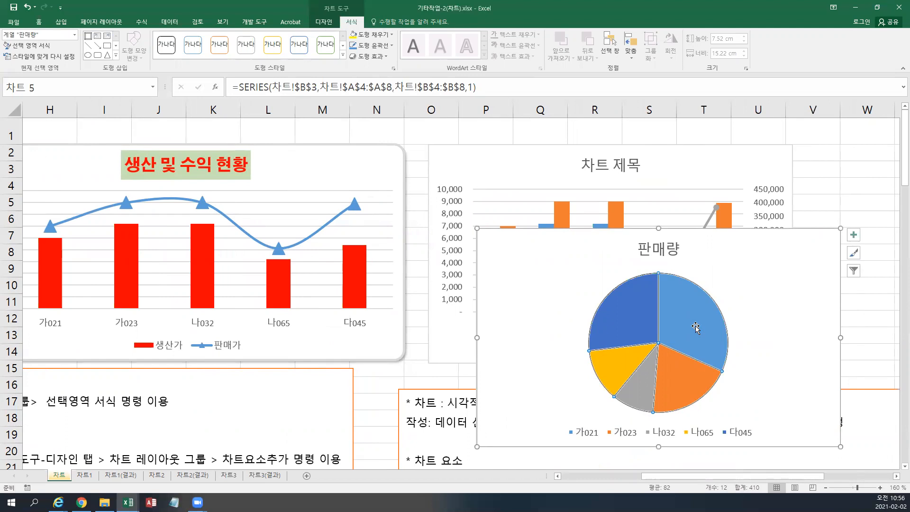
mouse_move(626, 363)
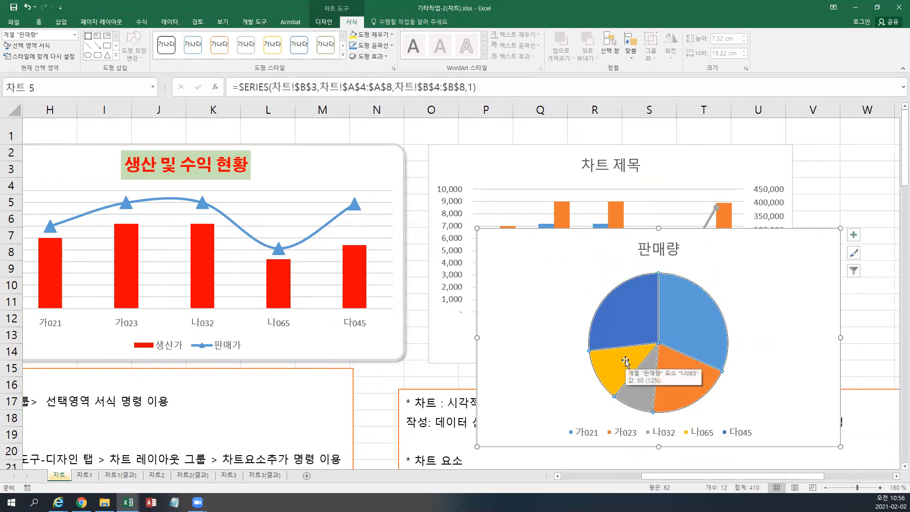
click(626, 362)
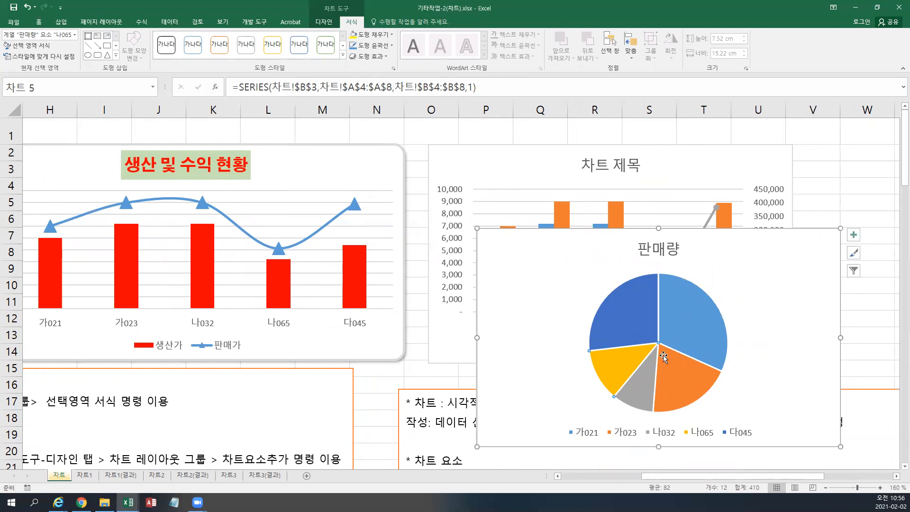
Step: Add data labels positioned 가운데 to all series of the 생산 및 수익 현황 chart
drag(690, 478, 604, 479)
click(427, 163)
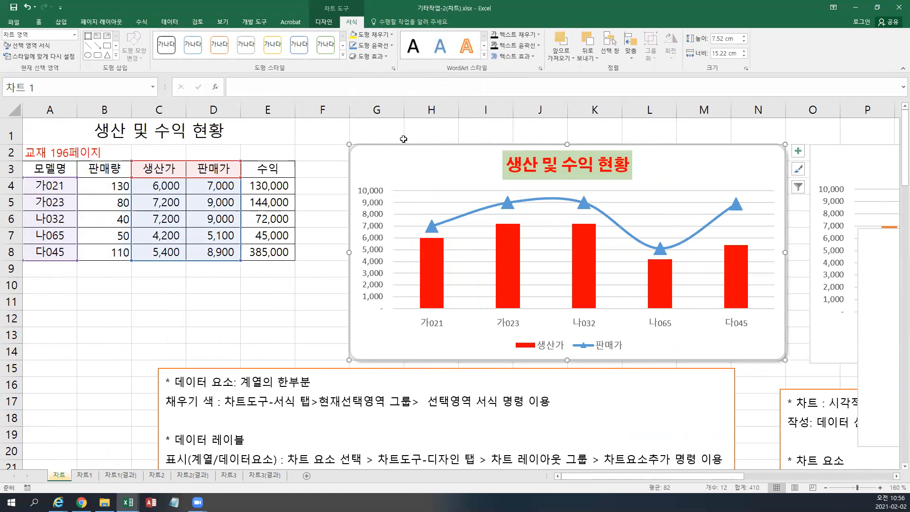
click(325, 23)
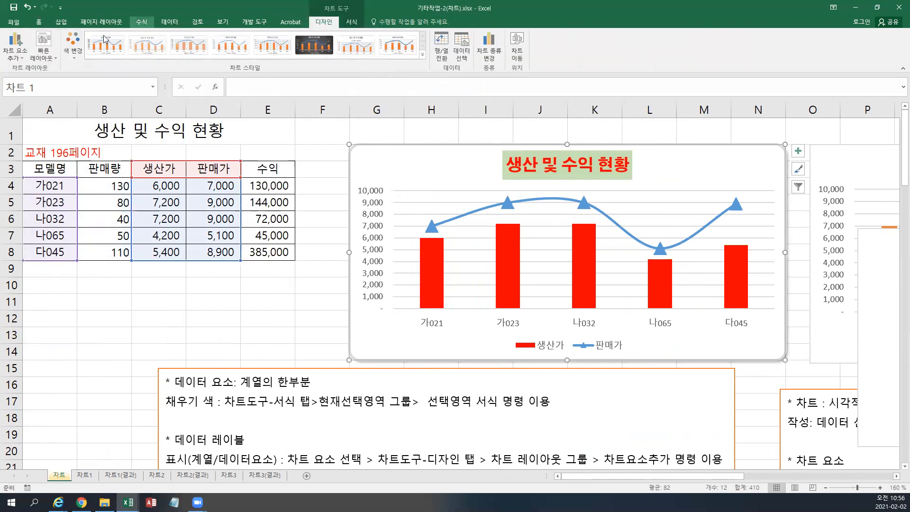
click(15, 50)
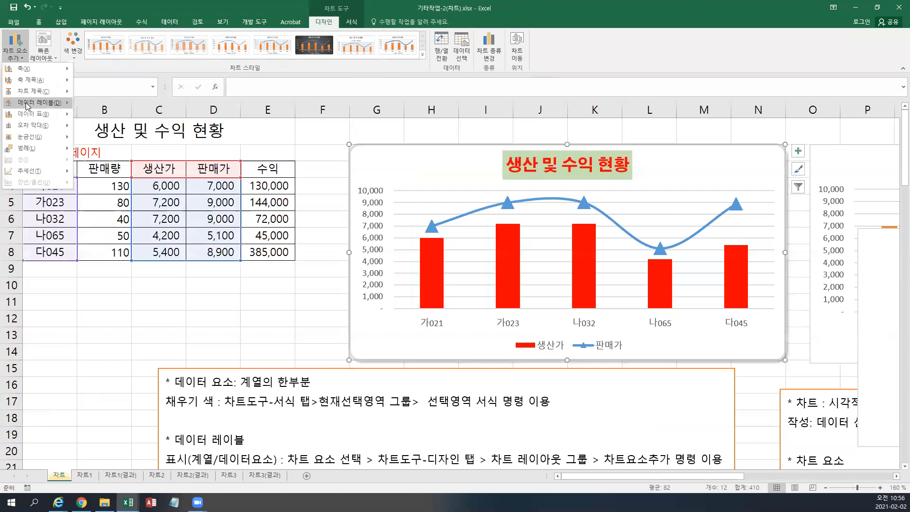
mouse_move(26, 105)
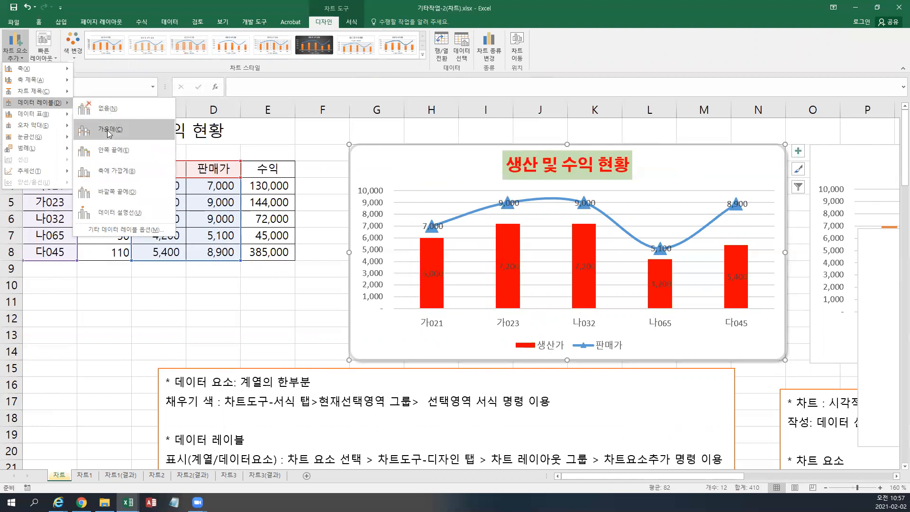
click(109, 133)
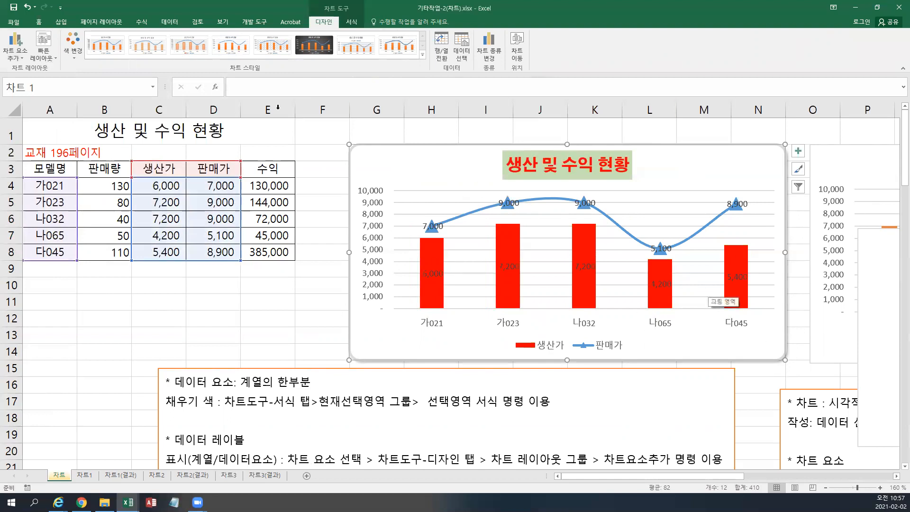
Step: Set the data labels of the whole 생산 및 수익 현황 chart to 없음
click(21, 59)
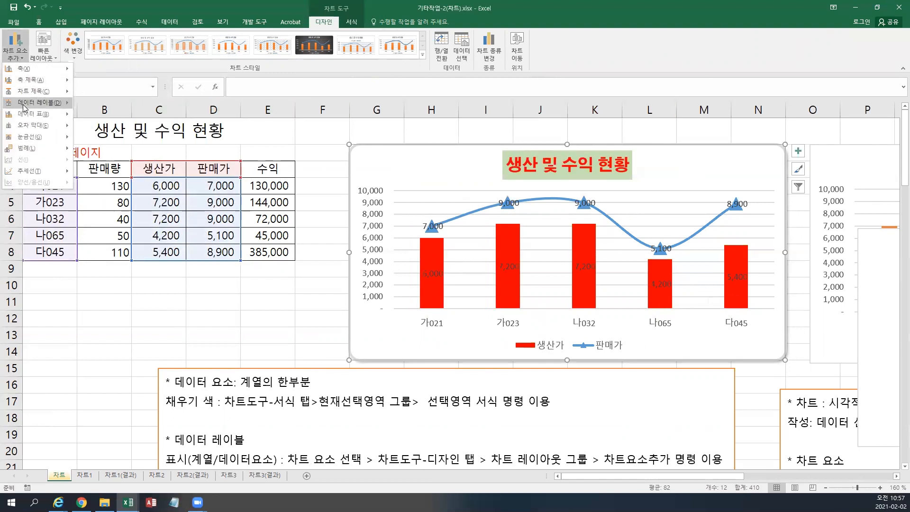
mouse_move(27, 104)
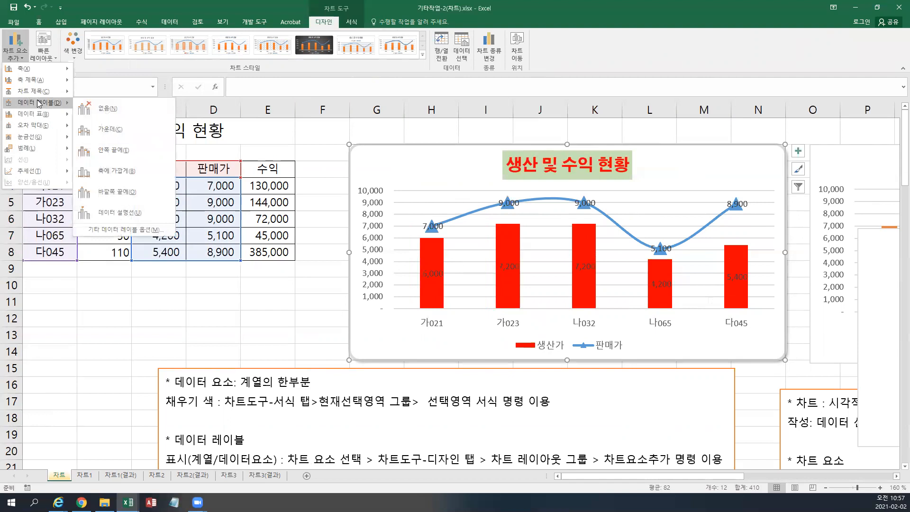
click(103, 109)
Step: Add data labels positioned 안쪽 끝에 to only the 생산가 column series
mouse_move(483, 212)
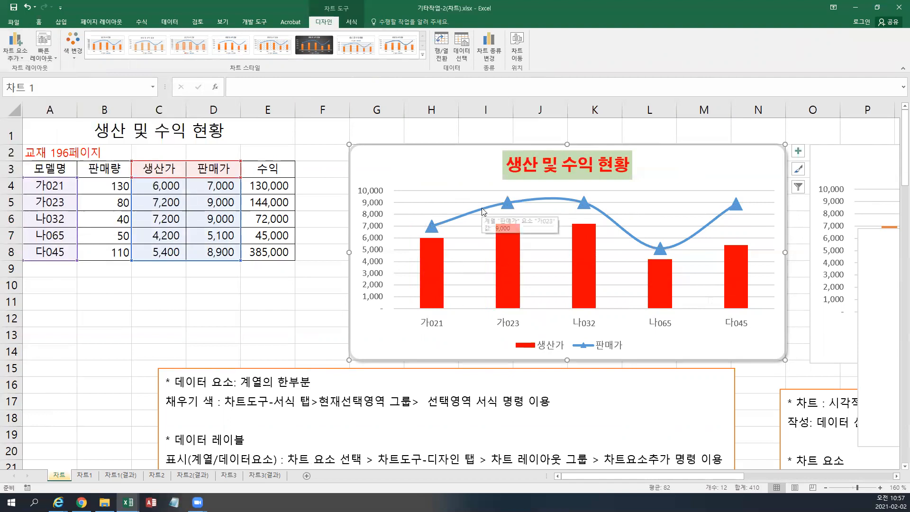
click(504, 255)
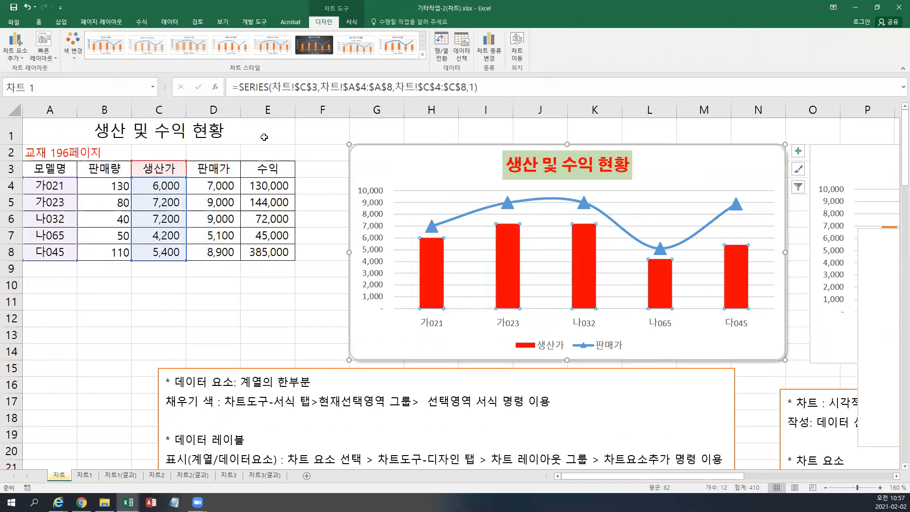
click(22, 59)
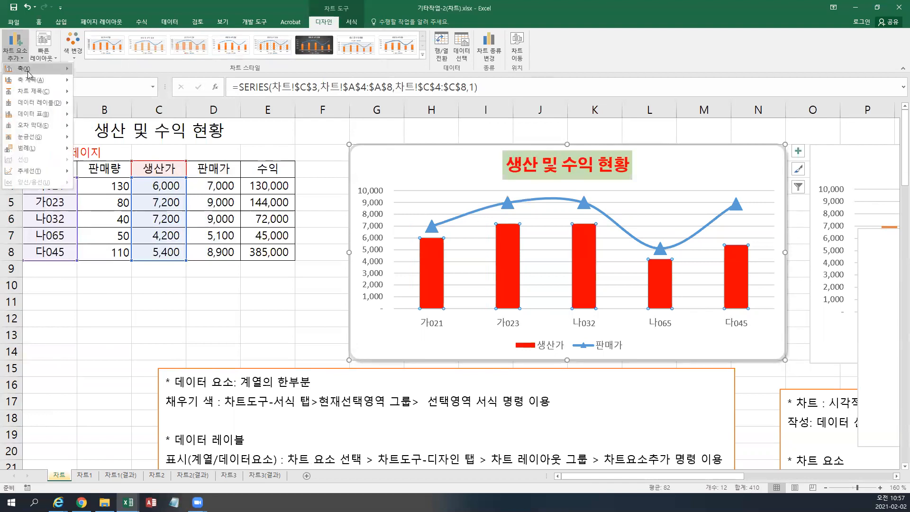
mouse_move(56, 105)
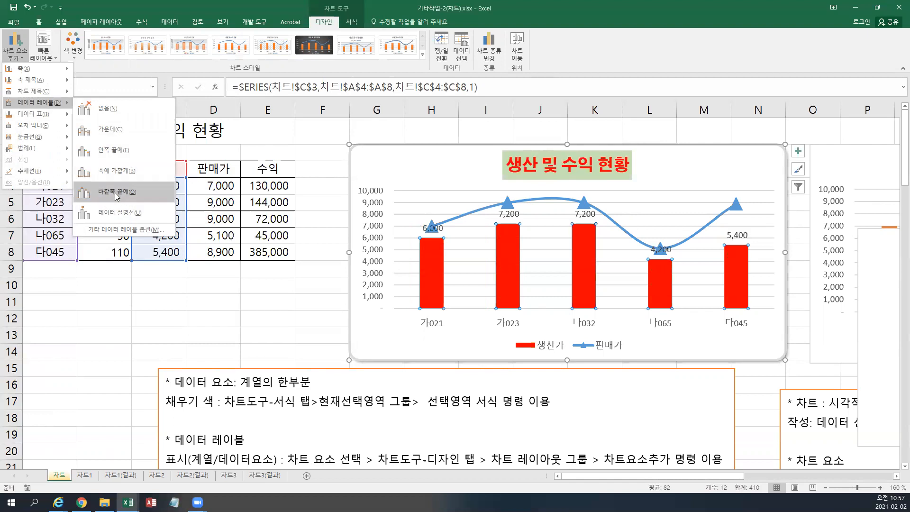
click(116, 153)
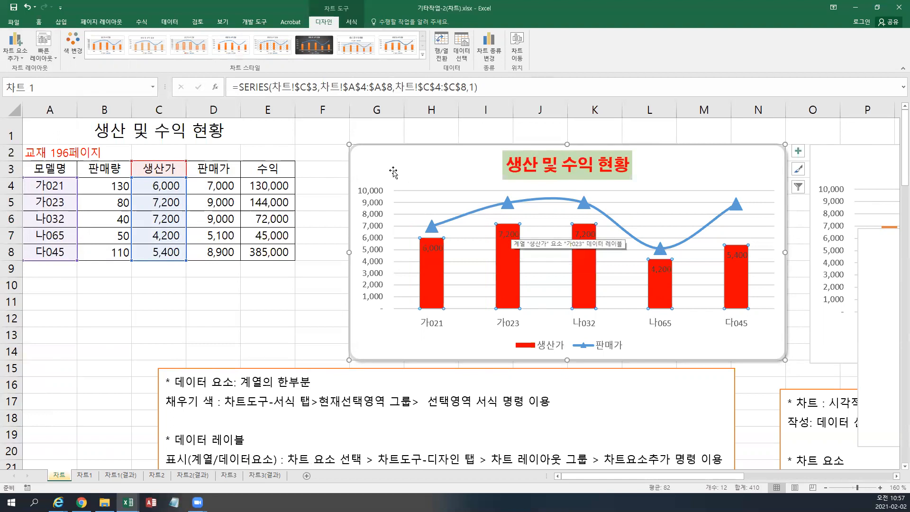
Step: Select the data labels of the 생산가 series as the current chart element and delete them
click(351, 22)
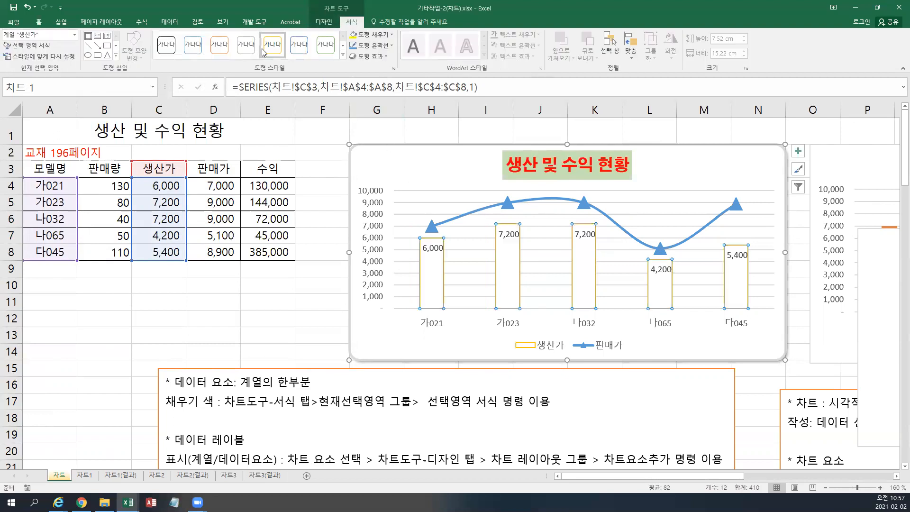
click(75, 36)
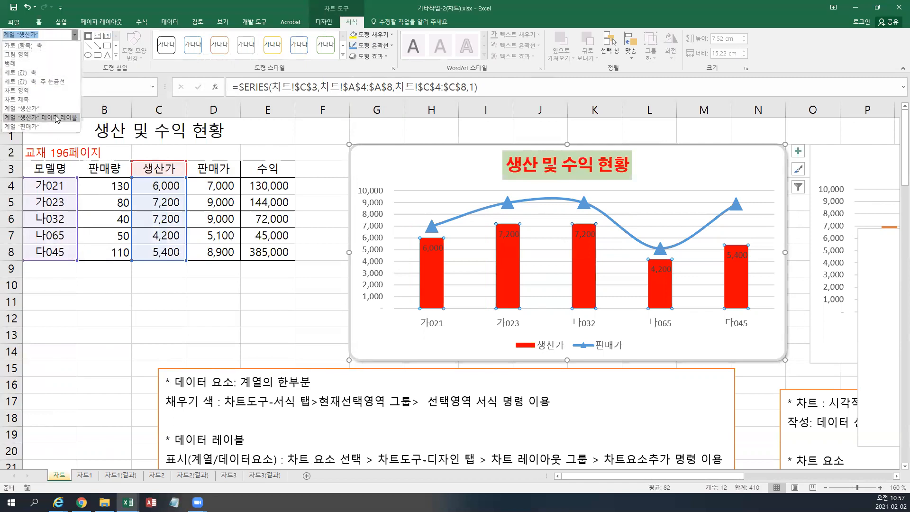
click(56, 118)
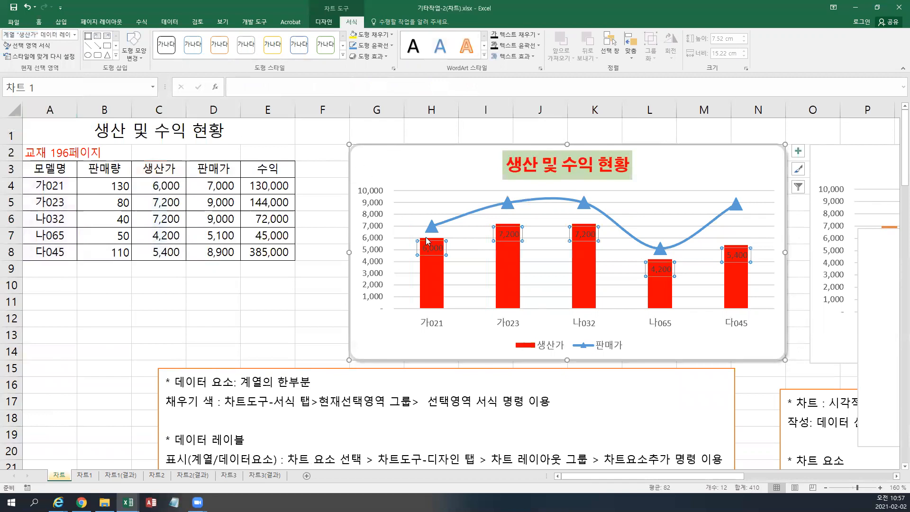
right_click(443, 250)
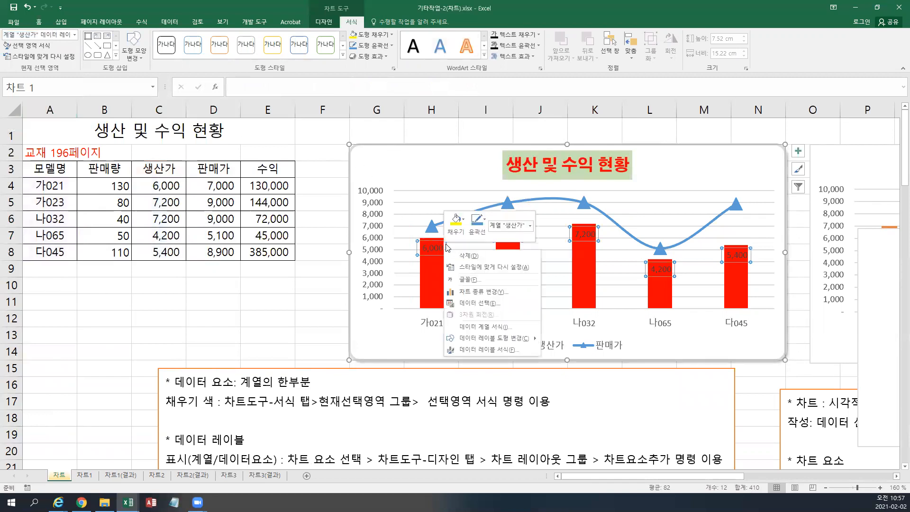
click(468, 257)
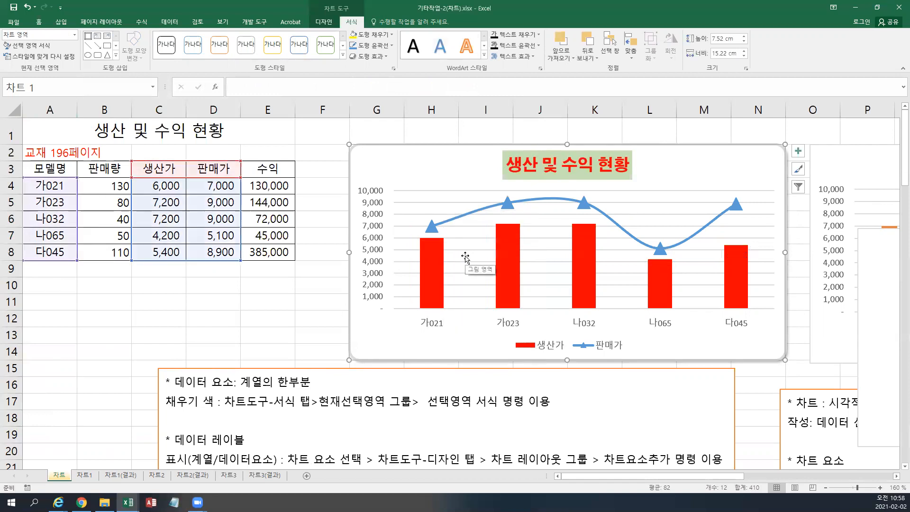
Step: Add a data label positioned 위쪽 to only the 다045 point of the 판매가 line series
click(735, 207)
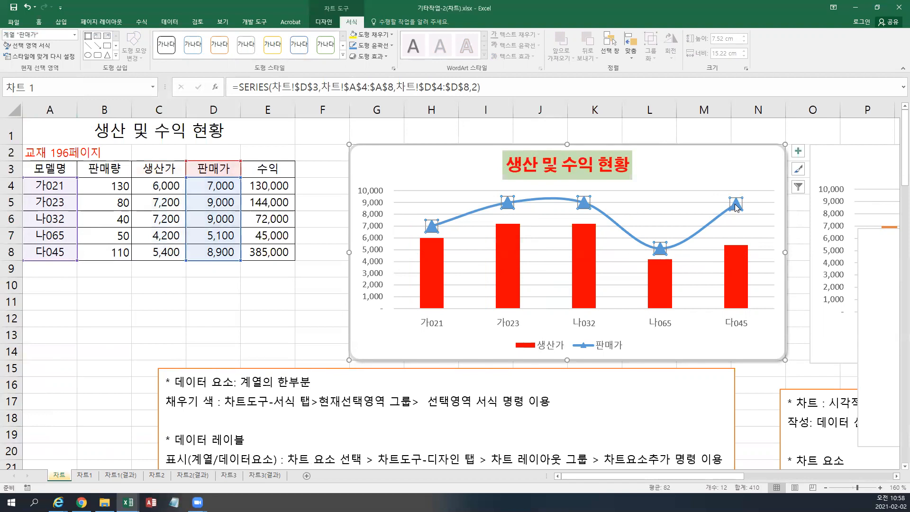
click(736, 207)
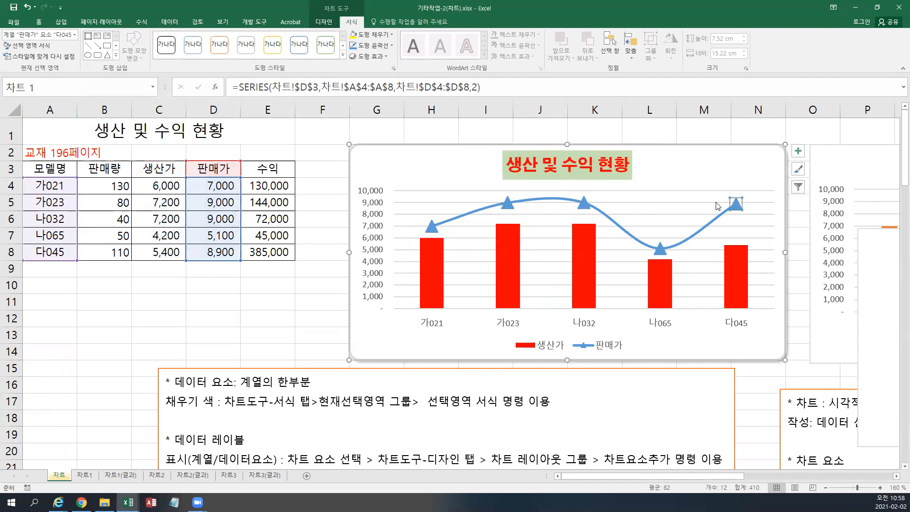
click(324, 22)
click(24, 57)
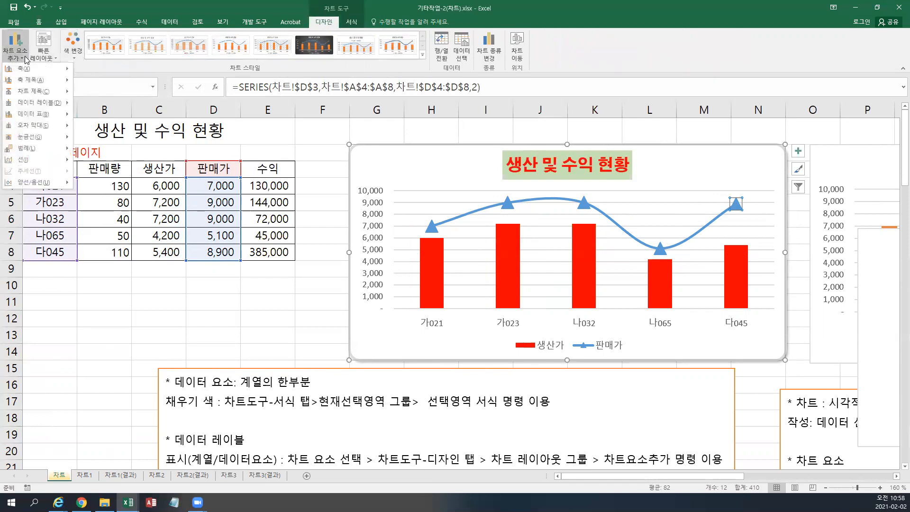
mouse_move(31, 104)
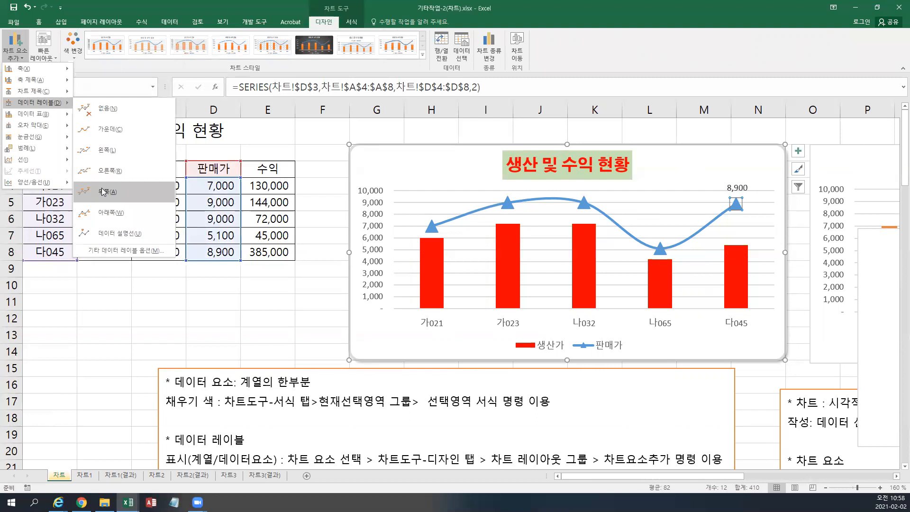
click(102, 192)
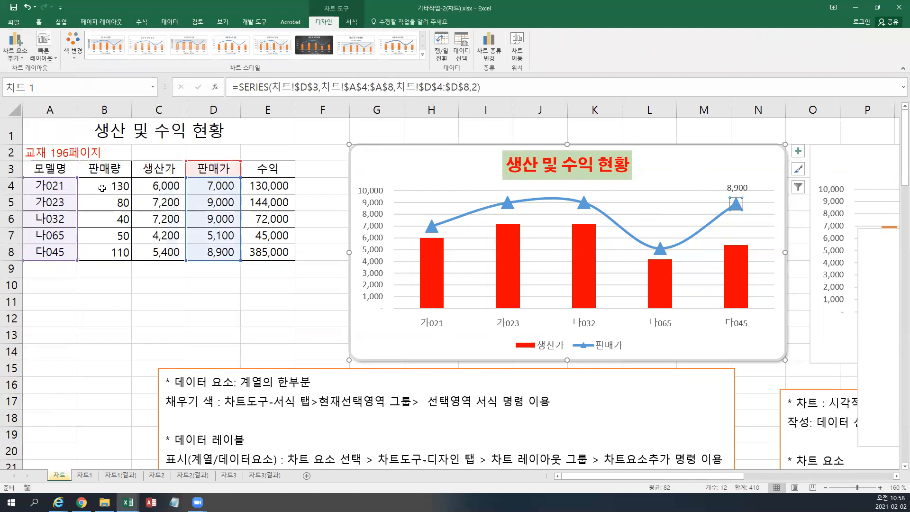
Step: Delete the data label of the 다045 point on the 판매가 line
click(740, 189)
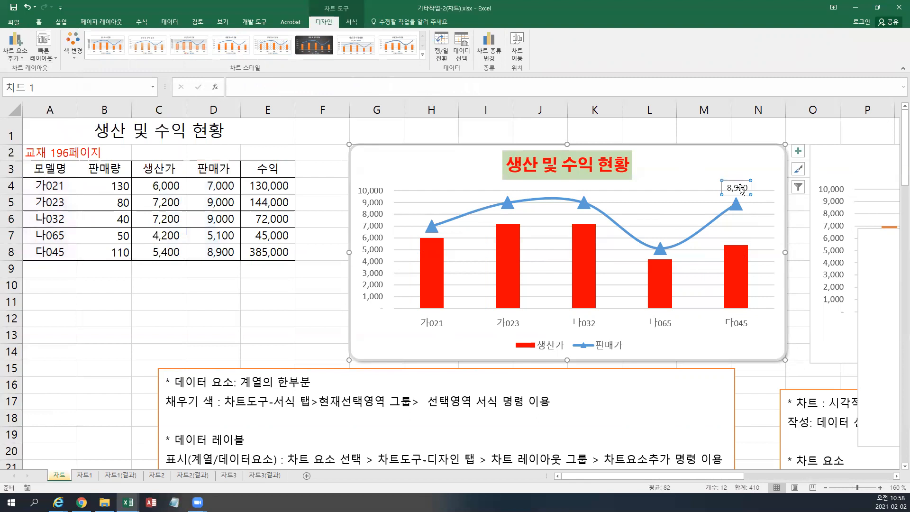
right_click(740, 190)
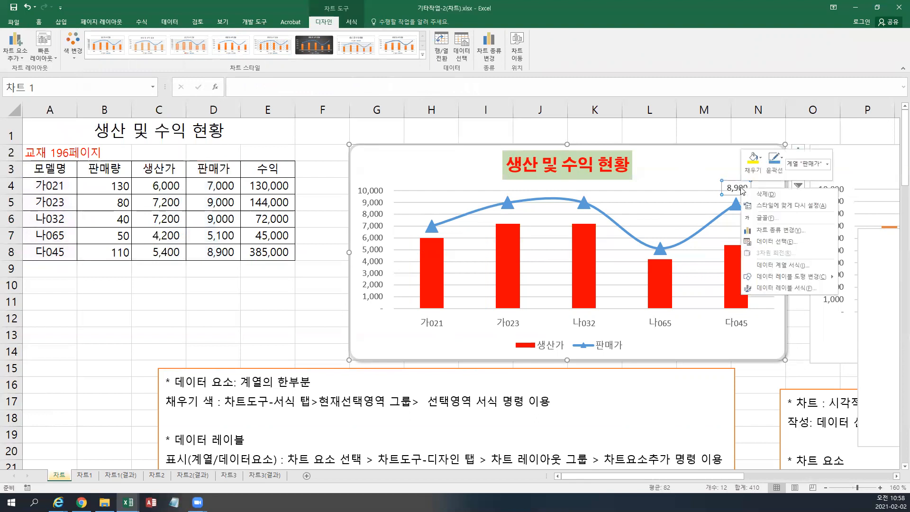
click(704, 165)
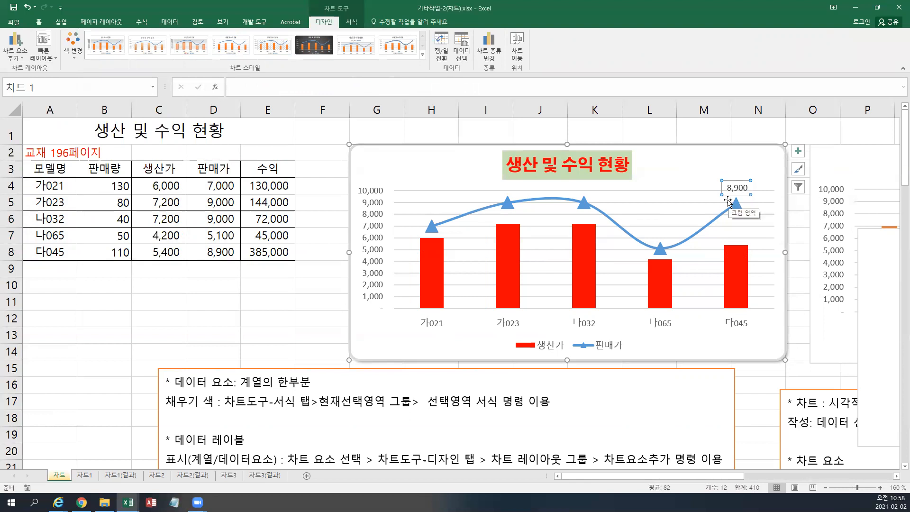
key(Delete)
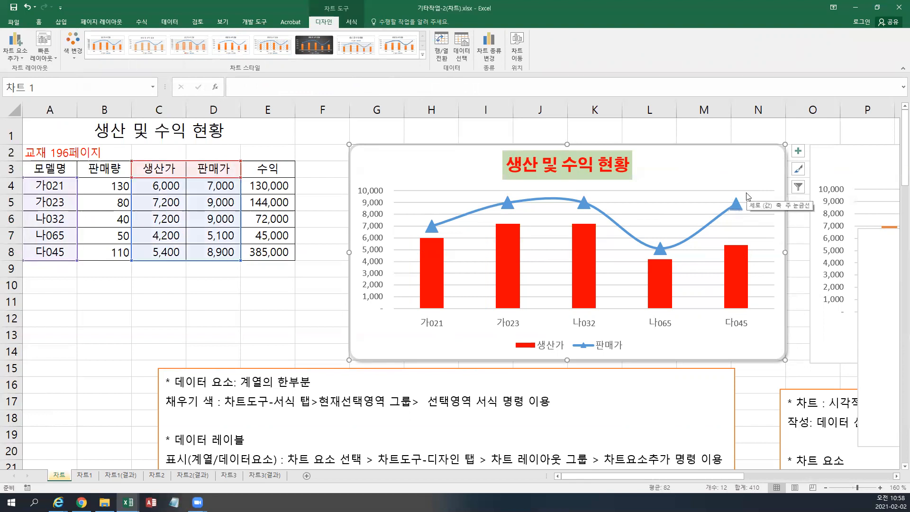
click(545, 200)
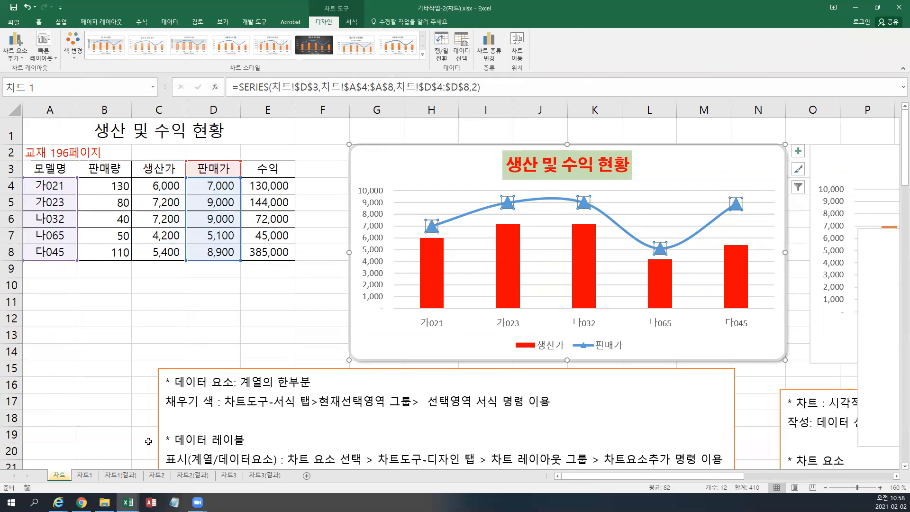
click(200, 402)
drag(199, 402, 165, 402)
Step: In the full notes text box, replace "채우기 색" with "레이블 내용" on the line under 데이터 요소
drag(723, 475, 804, 476)
click(449, 431)
scroll(450, 431, down, 7)
scroll(450, 431, down, 7)
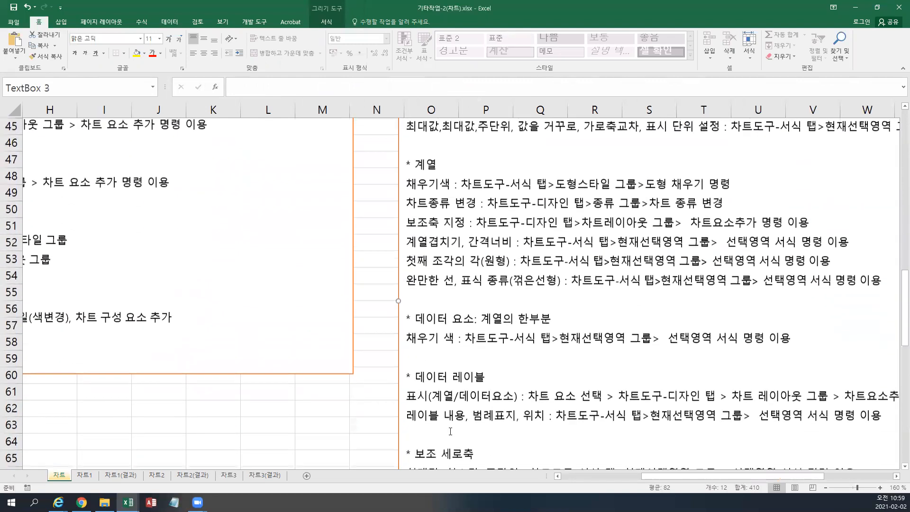
scroll(450, 430, down, 1)
drag(434, 320, 407, 320)
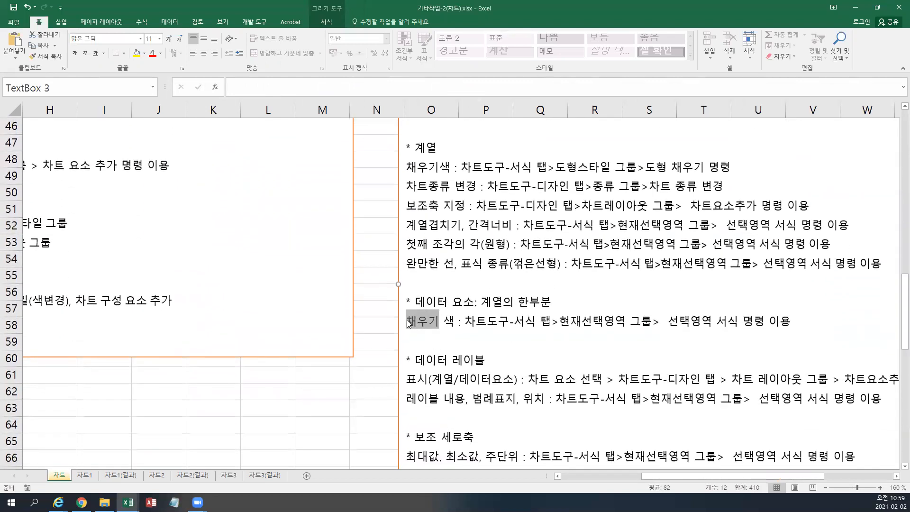
text(레이블 ㄴ)
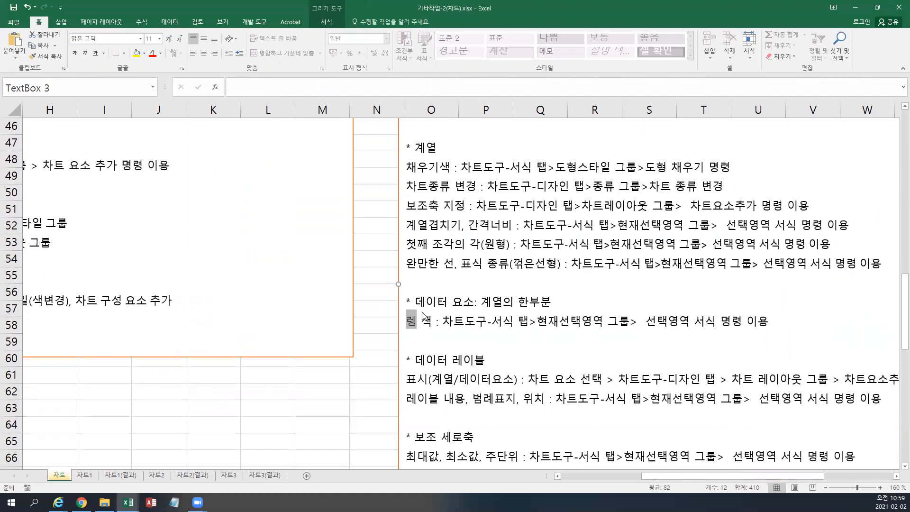
text(낸용)
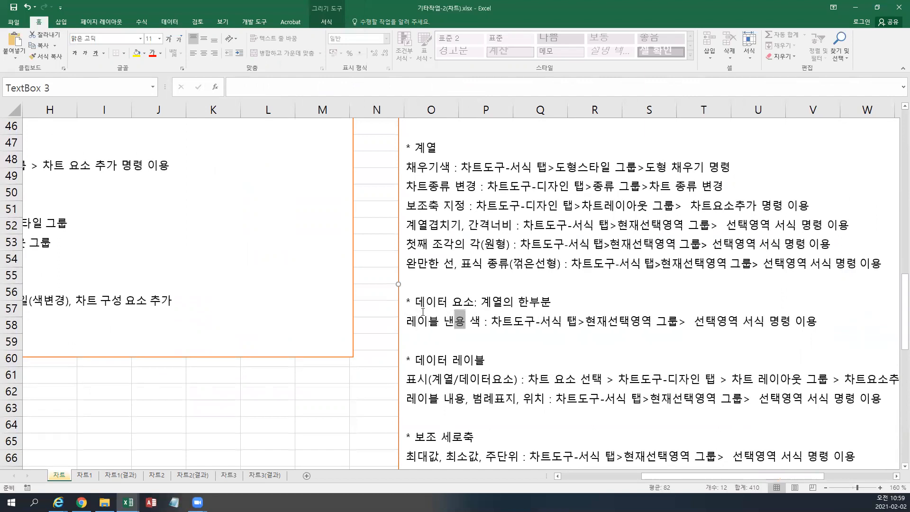
key(BackSpace)
key(BackSpace)
text(내용)
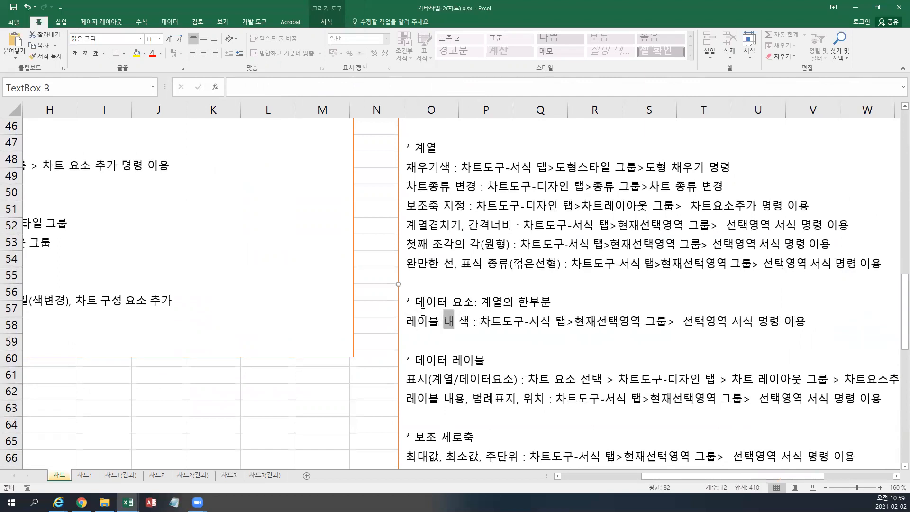
key(Delete)
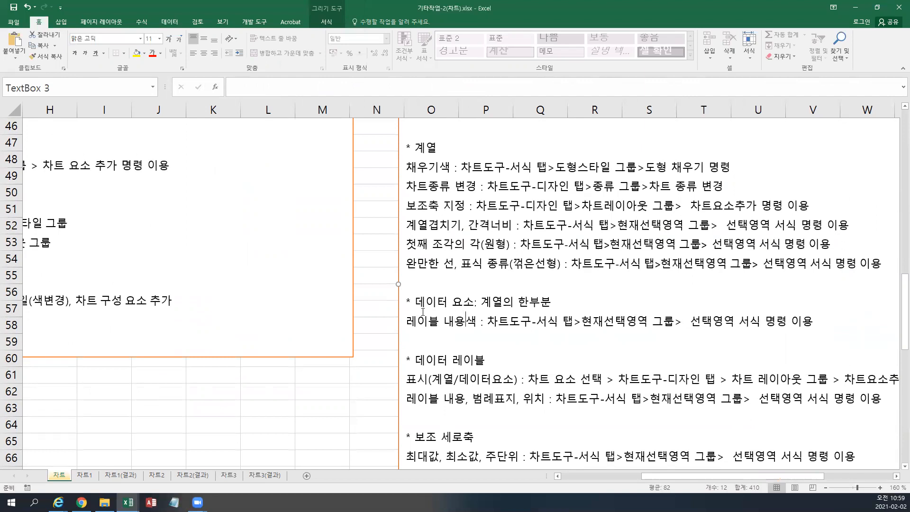
key(Delete)
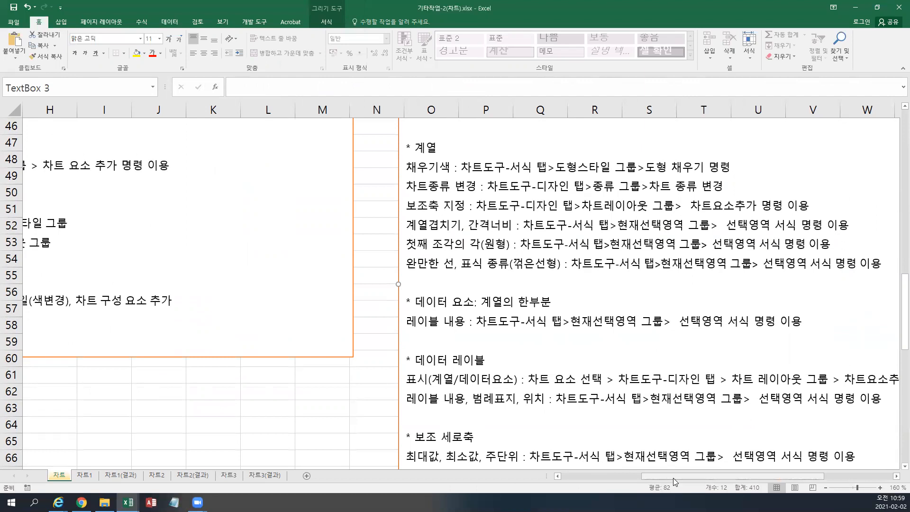
Step: Undo the wording edits in the 데이터 요소 notes, and delete the data label of the 다045 point on the 판매가 line
text(색)
key(Left)
key(BackSpace)
key(BackSpace)
text(낸ㅇ)
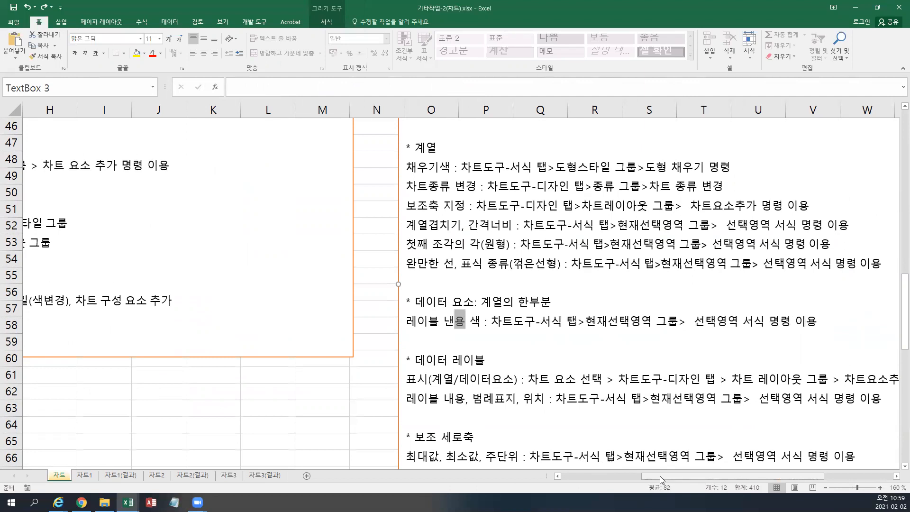
key(BackSpace)
key(BackSpace)
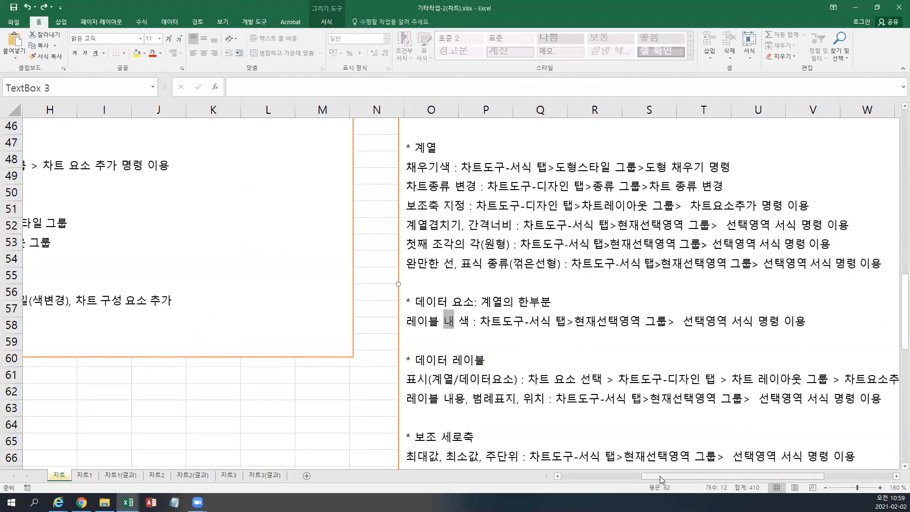
key(BackSpace)
key(BackSpace)
key(ctrl+z)
key(ctrl+z)
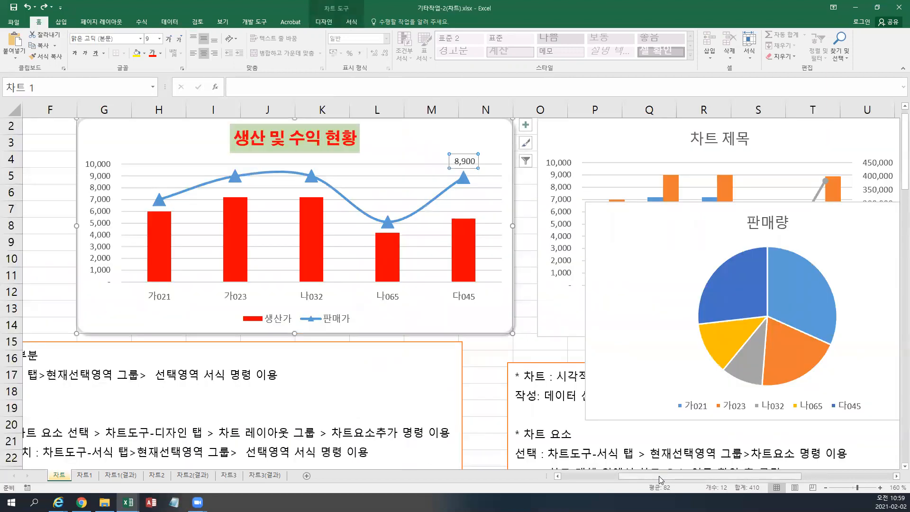
key(Delete)
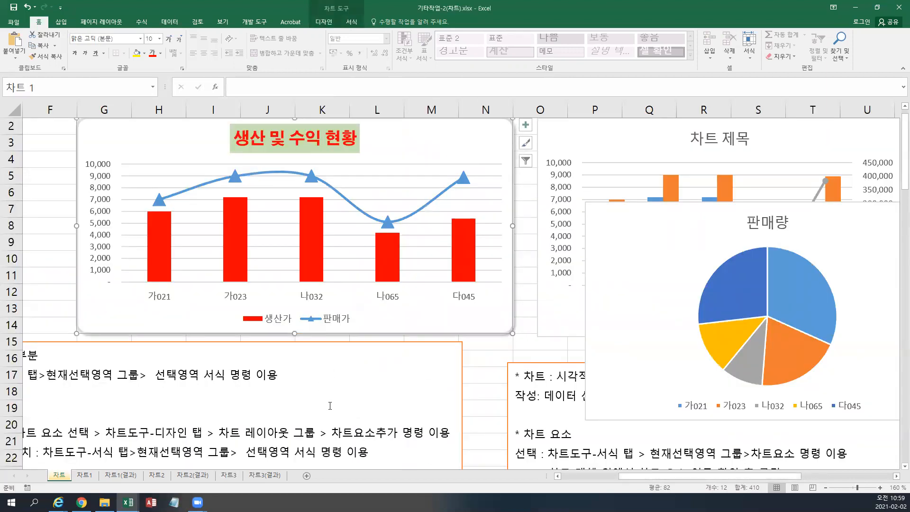
Step: Delete the 데이터 요소 heading and its 채우기 색 line from the notes text box beneath the 생산 및 수익 현황 chart
drag(661, 476, 604, 475)
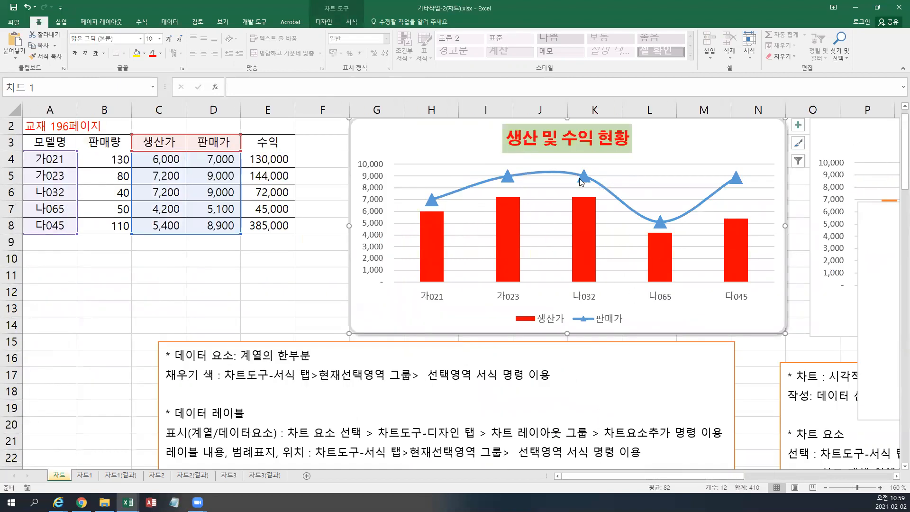
drag(552, 375, 152, 351)
key(Delete)
key(Delete)
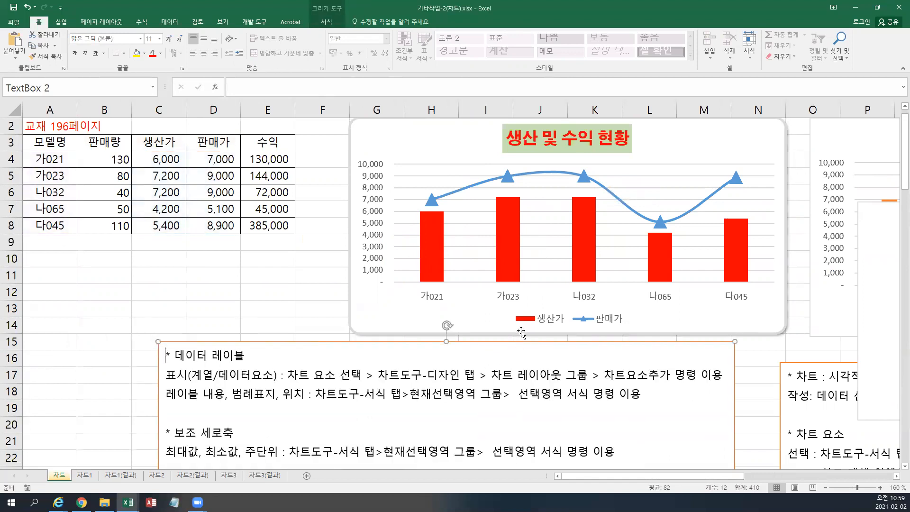
Step: Preview the 가운데 and 위쪽 data label positions on the 판매가 line series without applying them
click(398, 149)
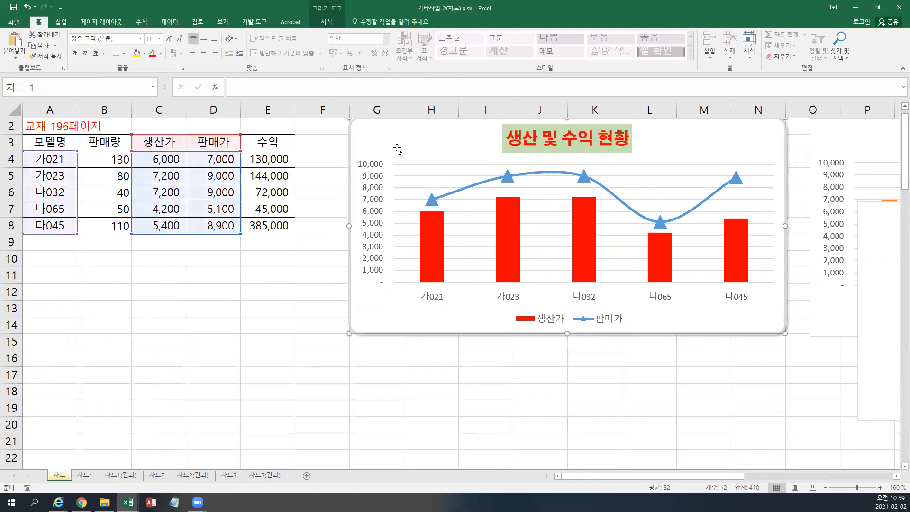
click(451, 195)
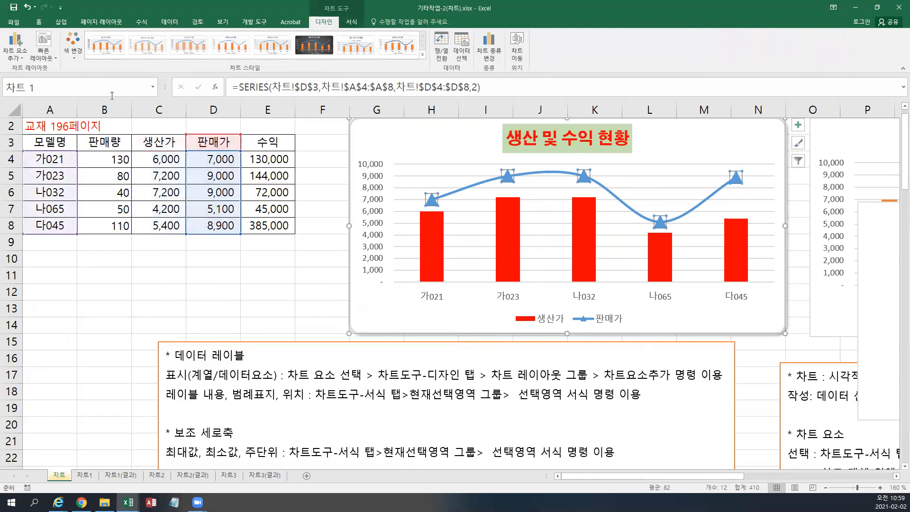
click(19, 55)
mouse_move(40, 103)
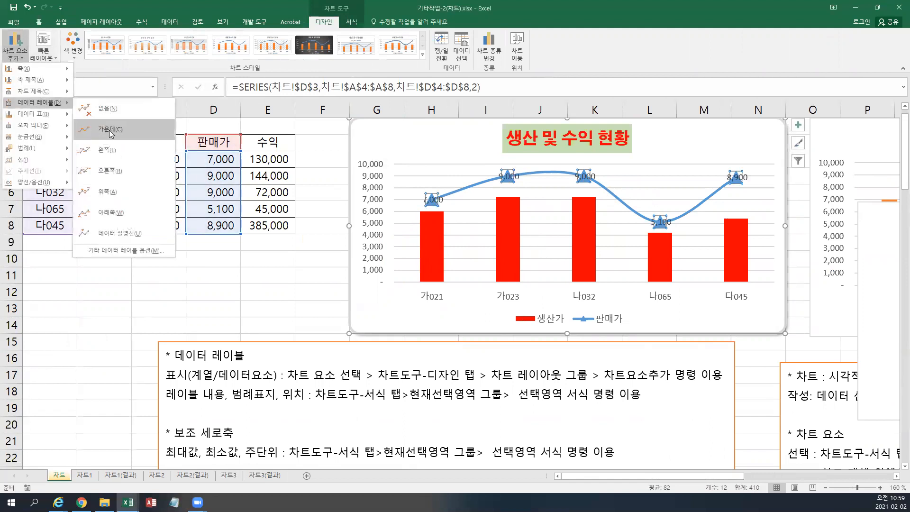
click(737, 180)
click(17, 47)
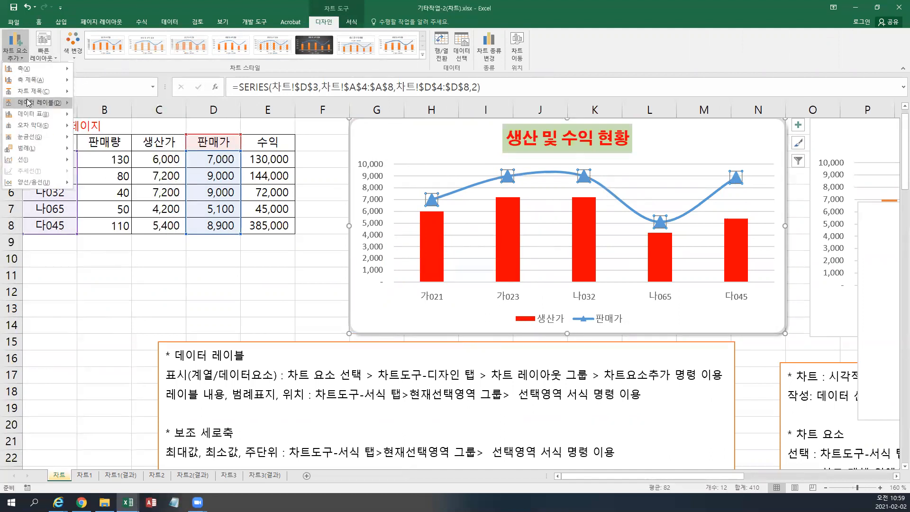
mouse_move(28, 102)
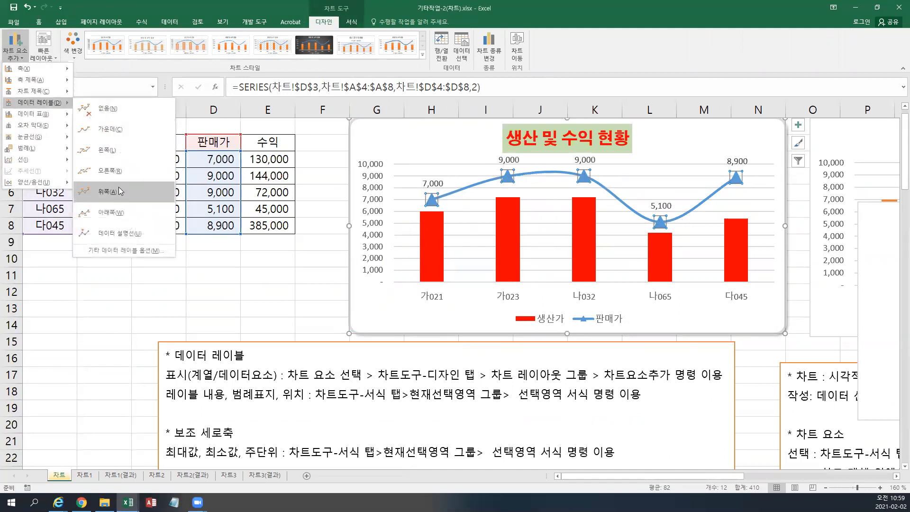
click(123, 313)
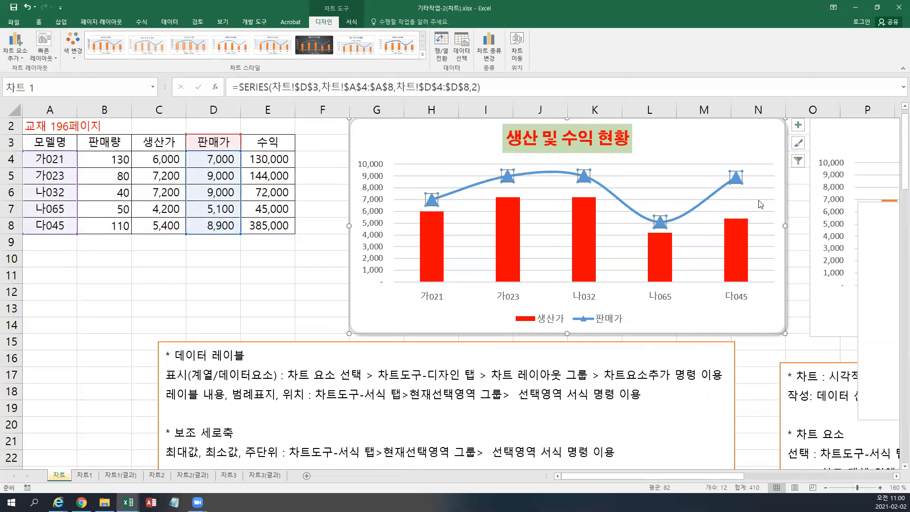
click(261, 346)
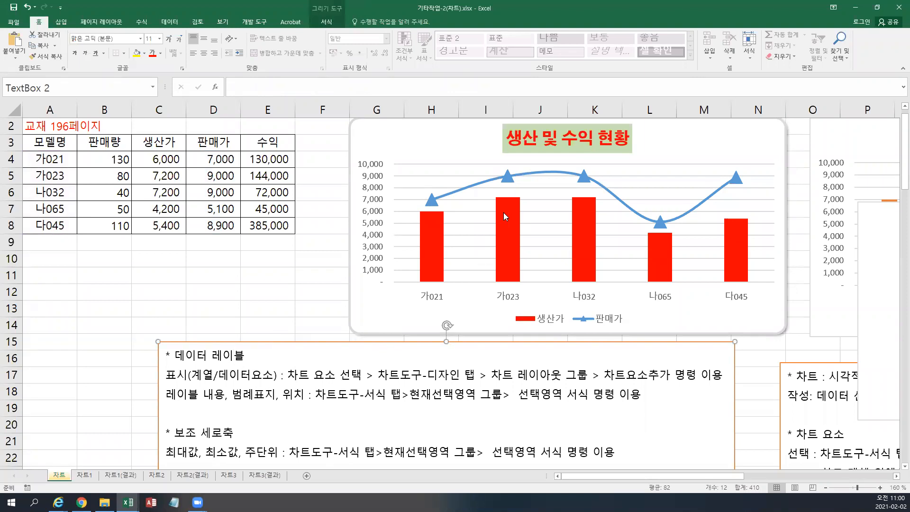
Step: Add data labels positioned 오른쪽 to all points of the 판매가 line series
click(490, 178)
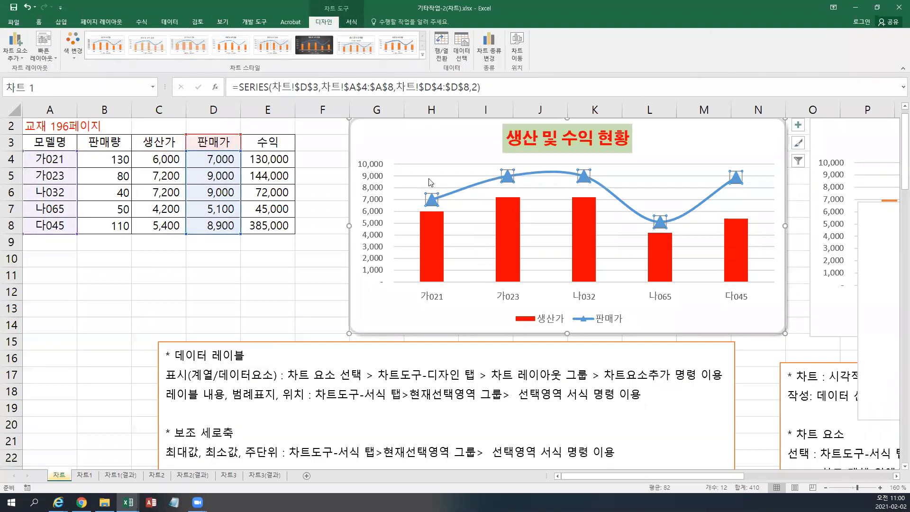
click(17, 57)
mouse_move(38, 103)
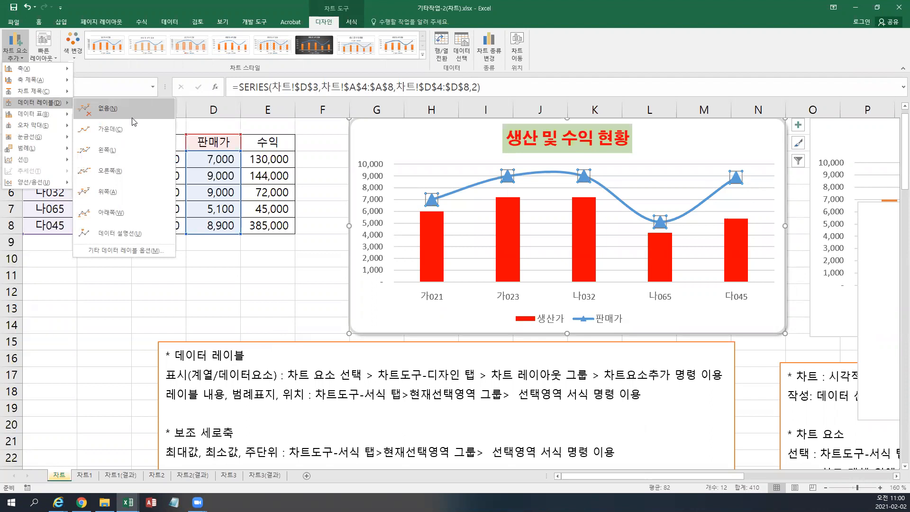
click(114, 171)
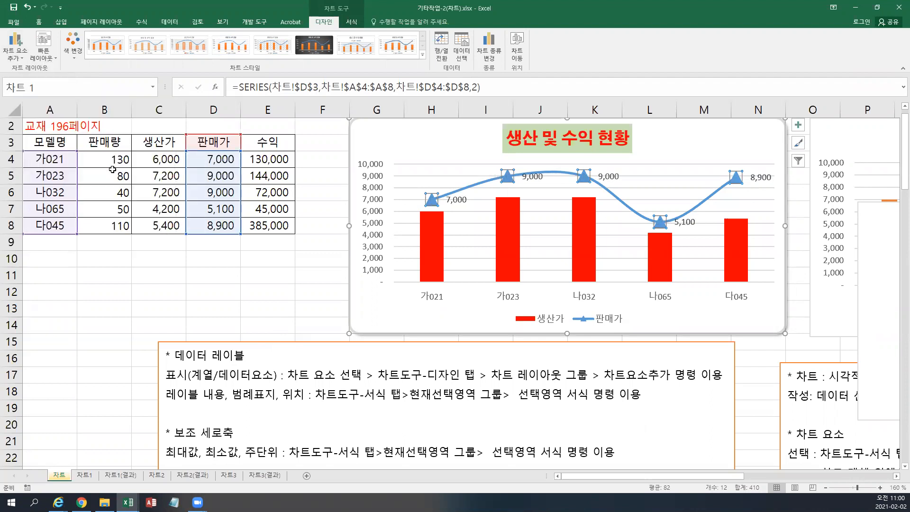
Step: Select the 판매가 data labels and open their data label formatting options
click(613, 177)
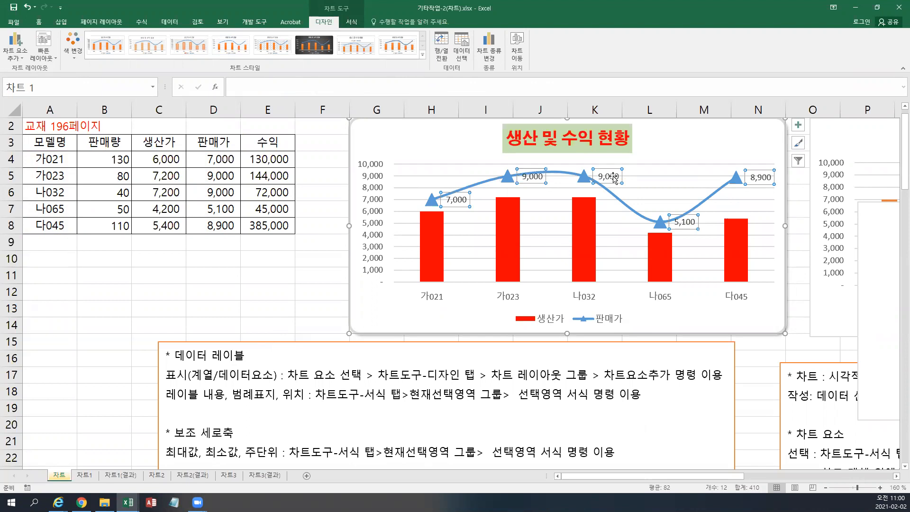
right_click(614, 176)
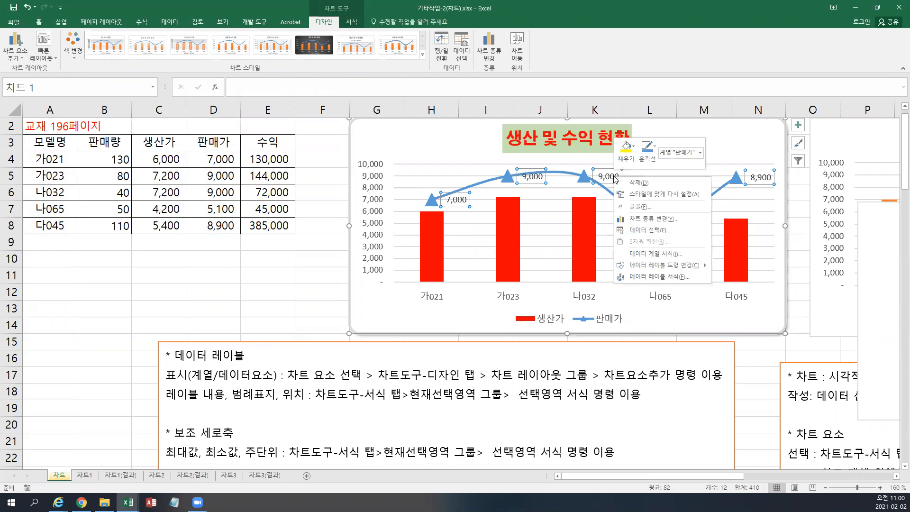
click(637, 278)
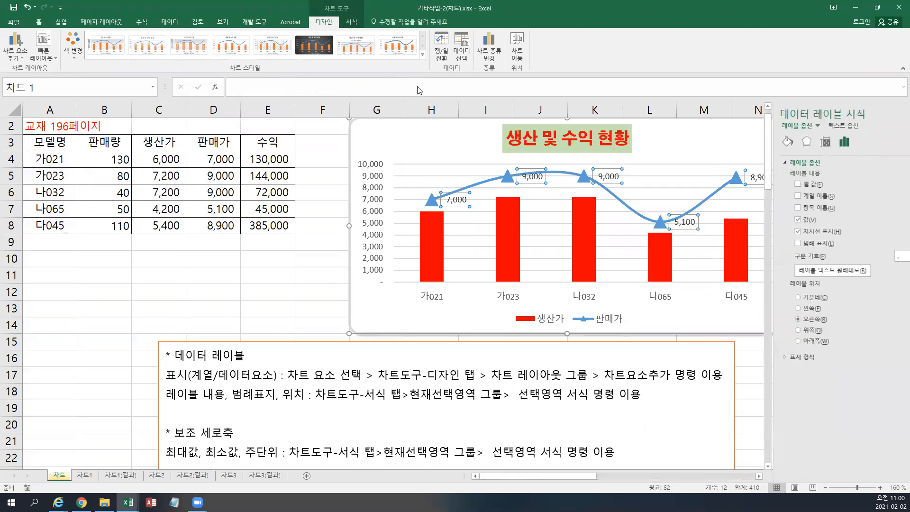
click(351, 22)
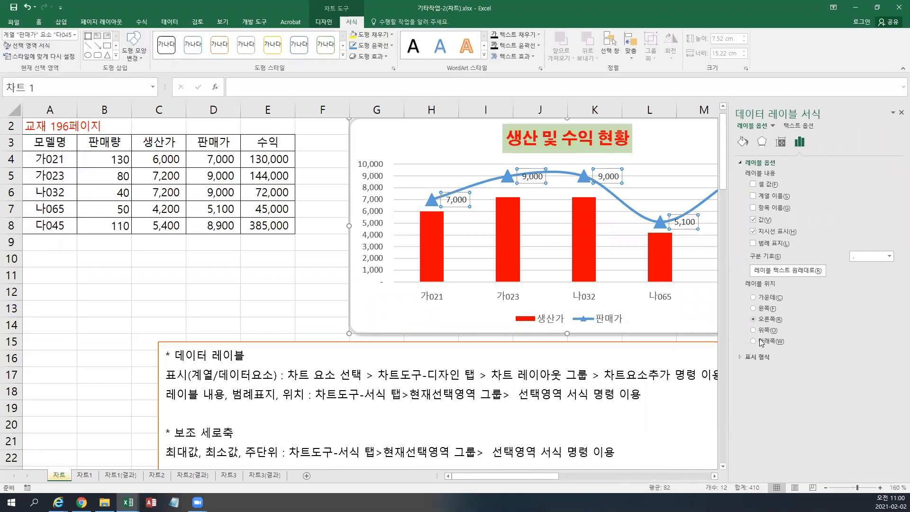
Step: Try 셀 값 and 계열 이름 in turn as label content for the 판매가 data labels, switching each off again
click(765, 187)
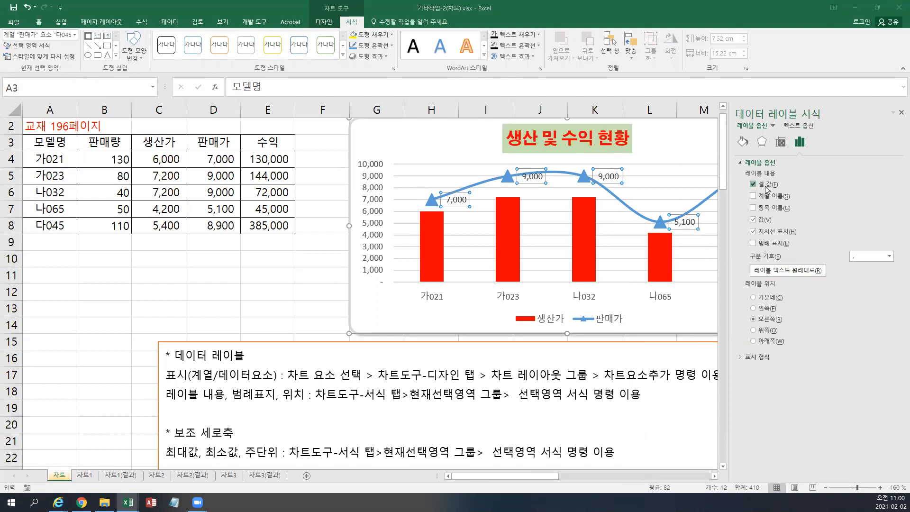
click(480, 171)
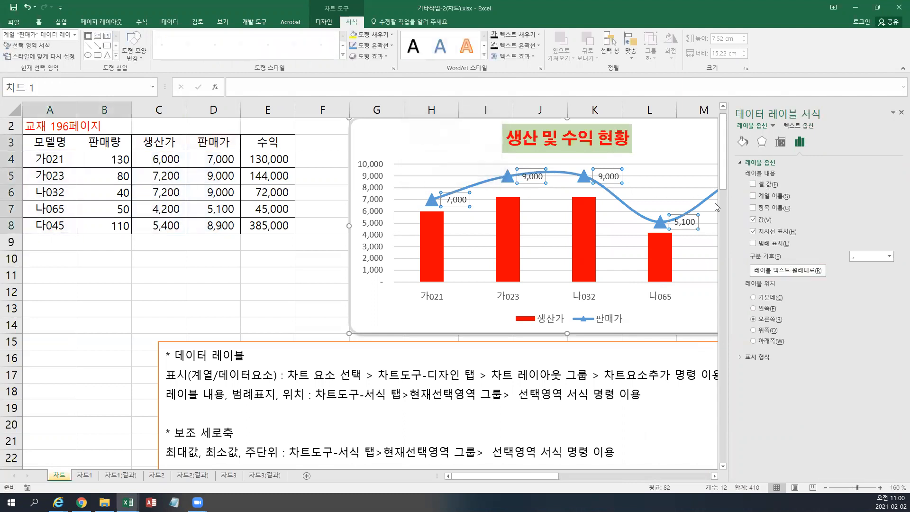
click(763, 198)
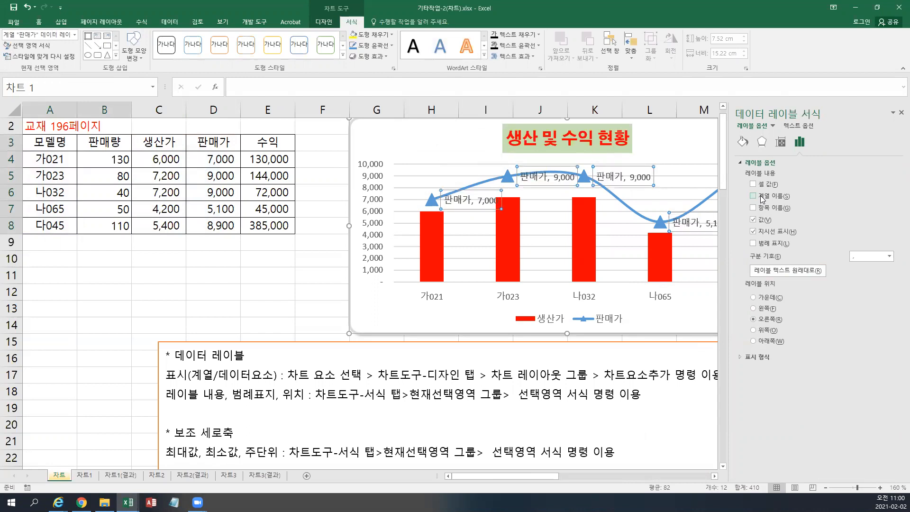
click(763, 199)
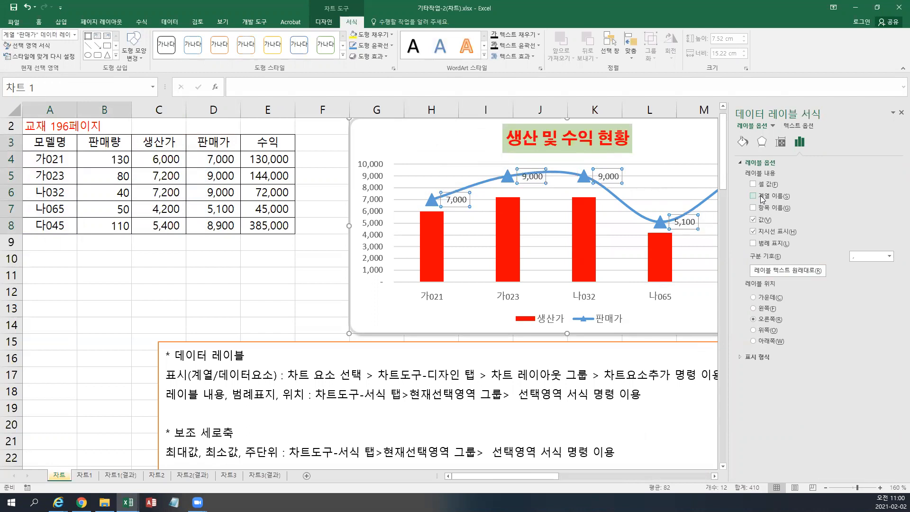
Step: Switch the 값 content of the 판매가 data labels off and back on, and add 항목 이름 to them
click(764, 221)
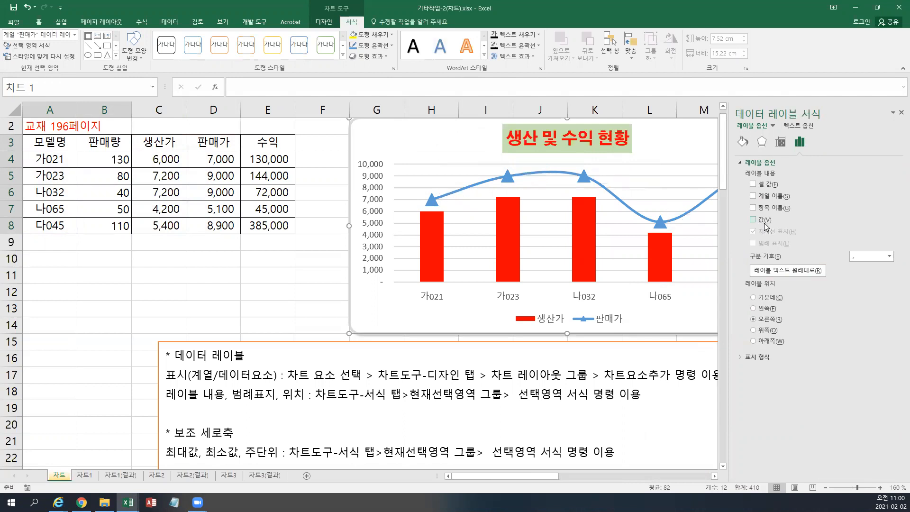
click(764, 220)
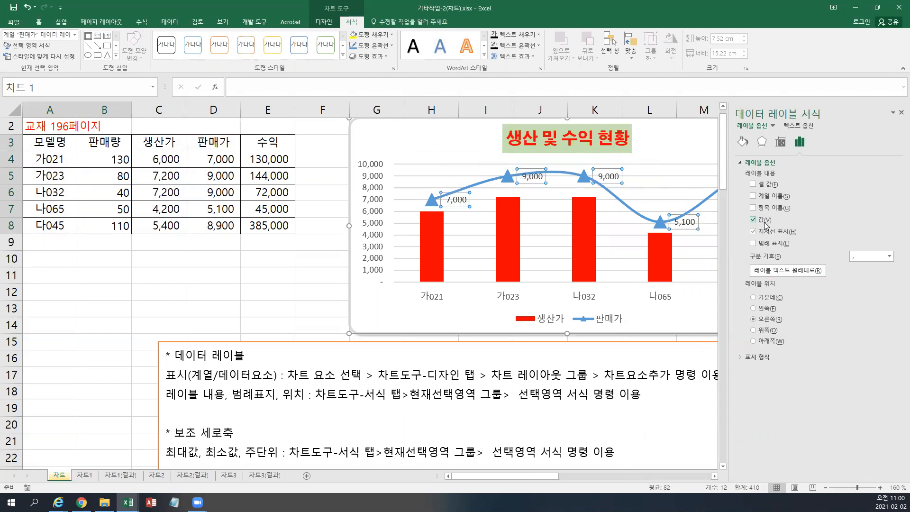
click(766, 210)
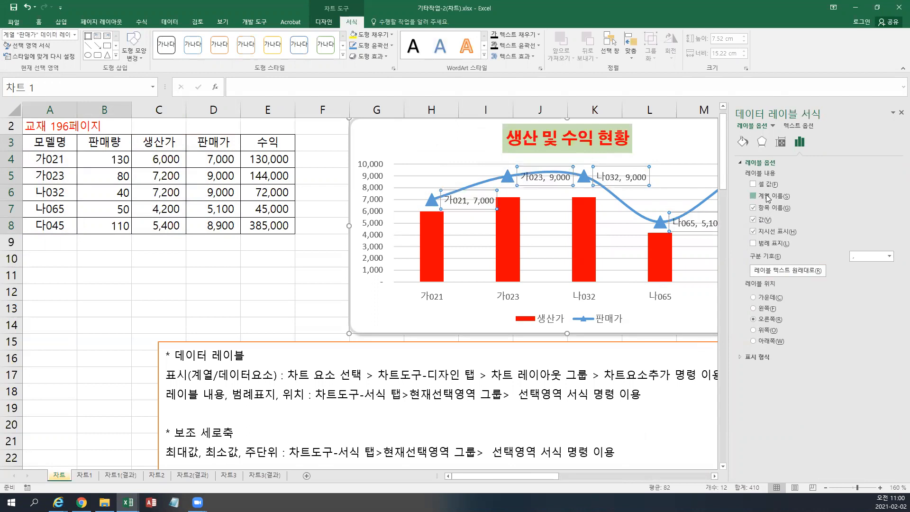
Step: Add 계열 이름 to the 판매가 data labels and try the separators 쉼표, 세미콜론, 마침표, 줄 바꿈 and 공백 in turn
click(768, 198)
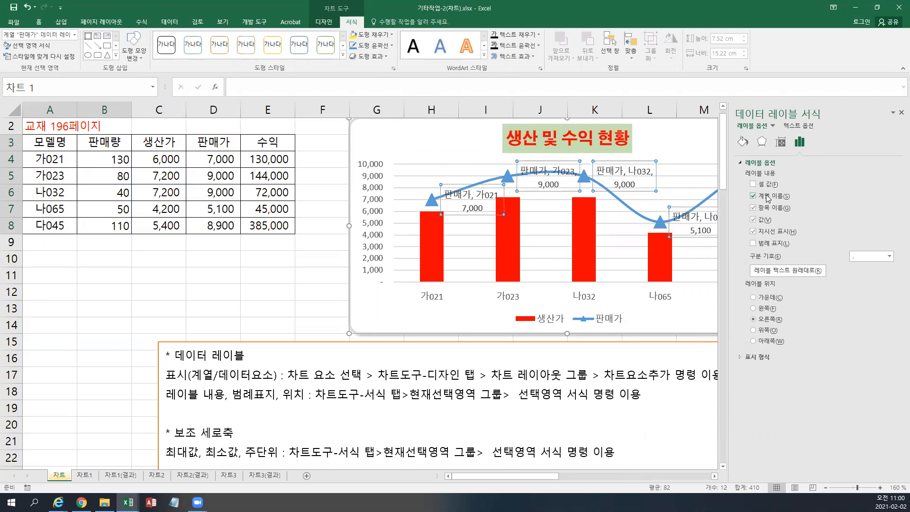
click(890, 257)
click(872, 268)
click(890, 256)
click(867, 275)
click(889, 256)
click(871, 284)
click(889, 256)
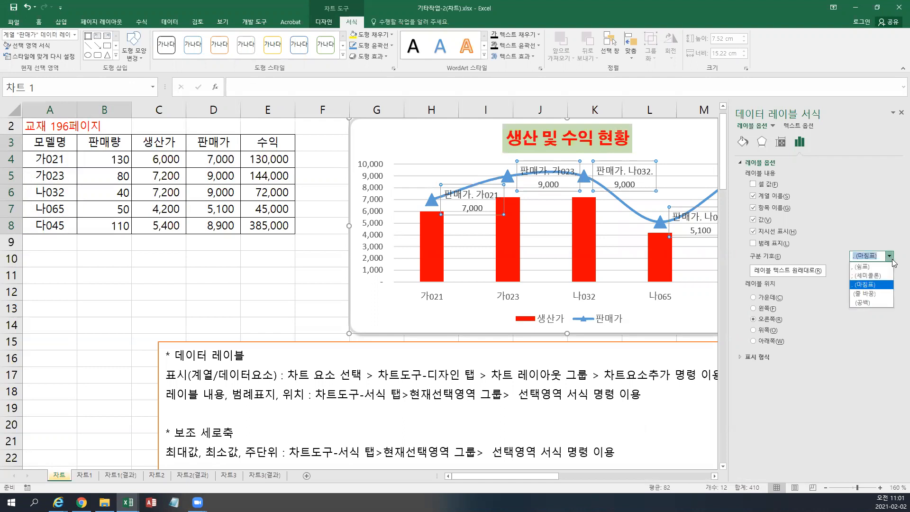
click(871, 293)
click(889, 257)
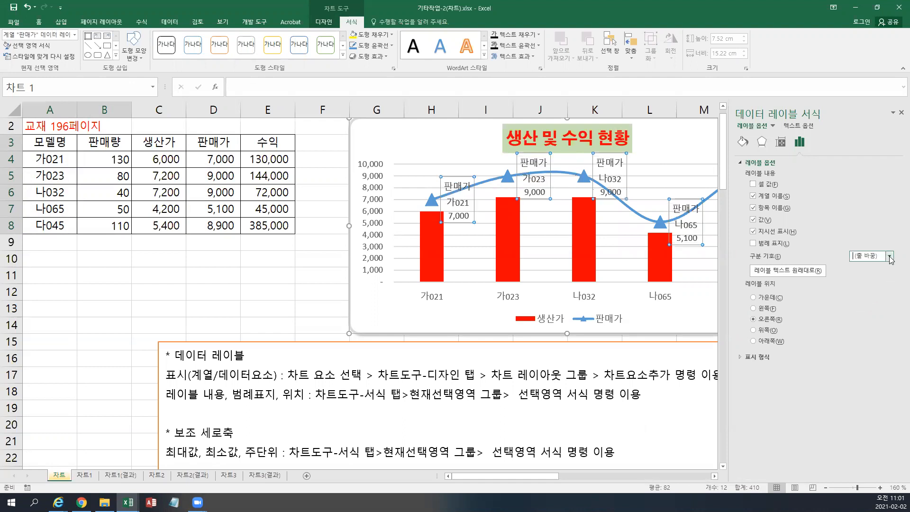
click(870, 302)
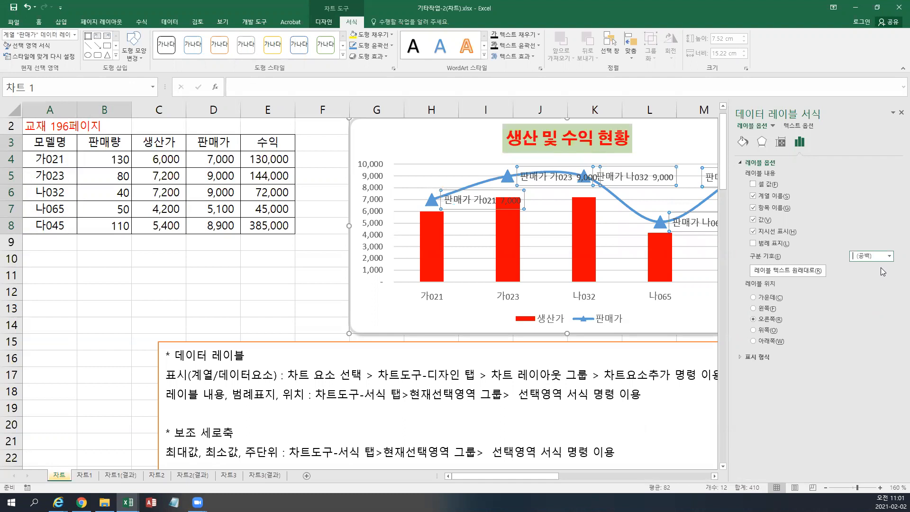
Step: Try the label positions 가운데, 왼쪽, 오른쪽, 위쪽 and 아래쪽 for the 판매가 data labels, settling on 가운데
click(767, 298)
click(765, 308)
click(764, 320)
click(764, 330)
click(762, 341)
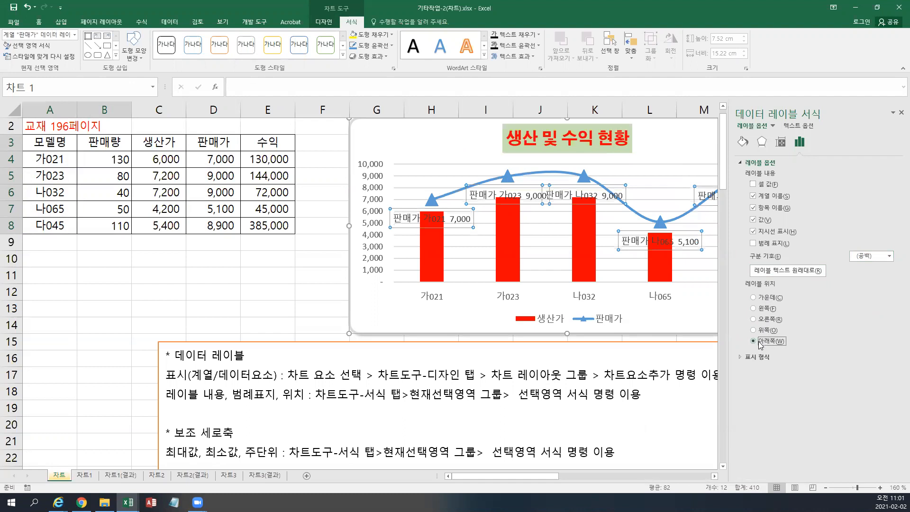
click(890, 256)
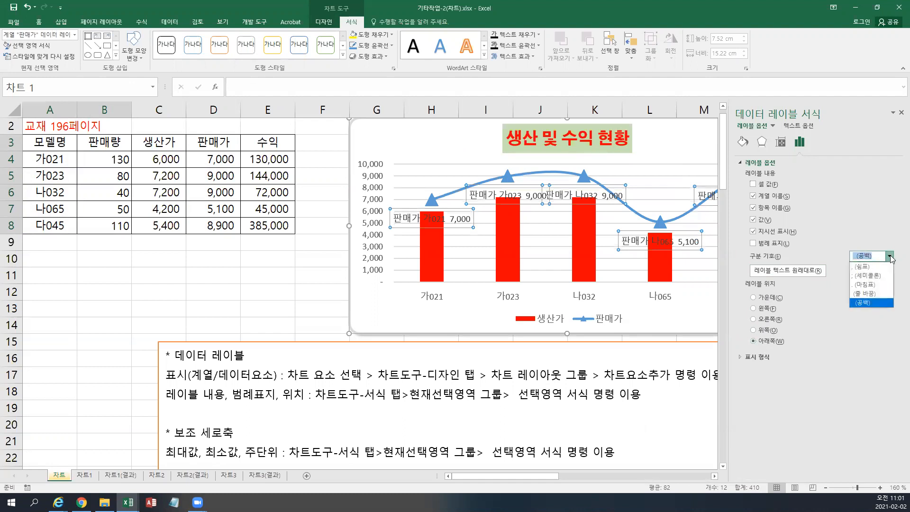
click(773, 298)
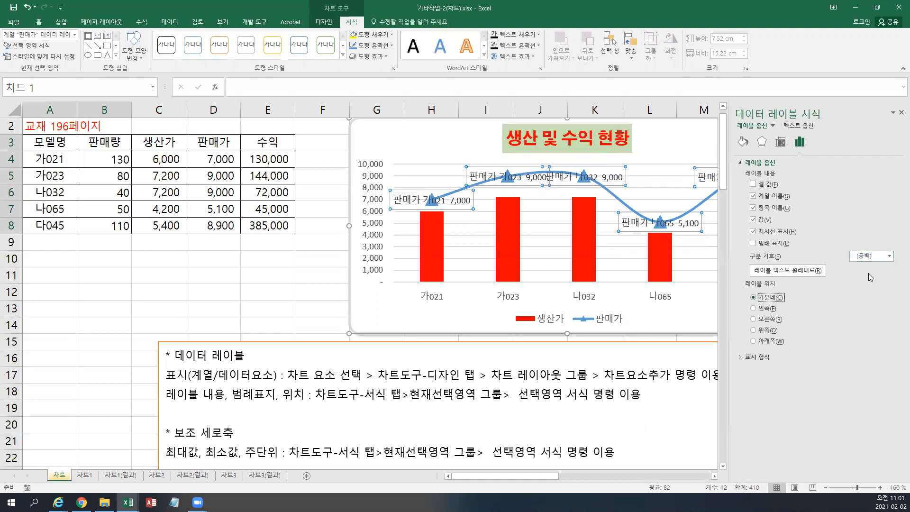
Step: Set the 판매가 label separator to 쉼표 and remove 항목 이름 and 계열 이름 from the label content
click(889, 256)
click(870, 267)
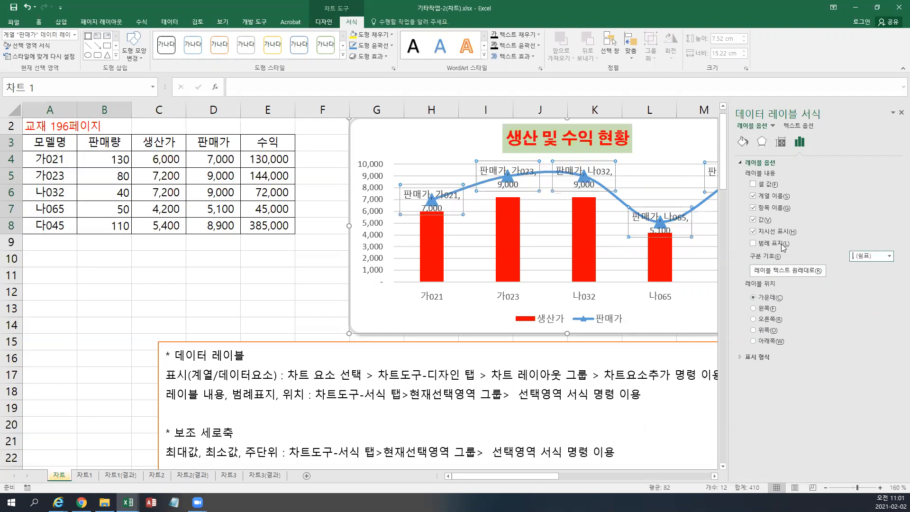
click(753, 207)
click(753, 196)
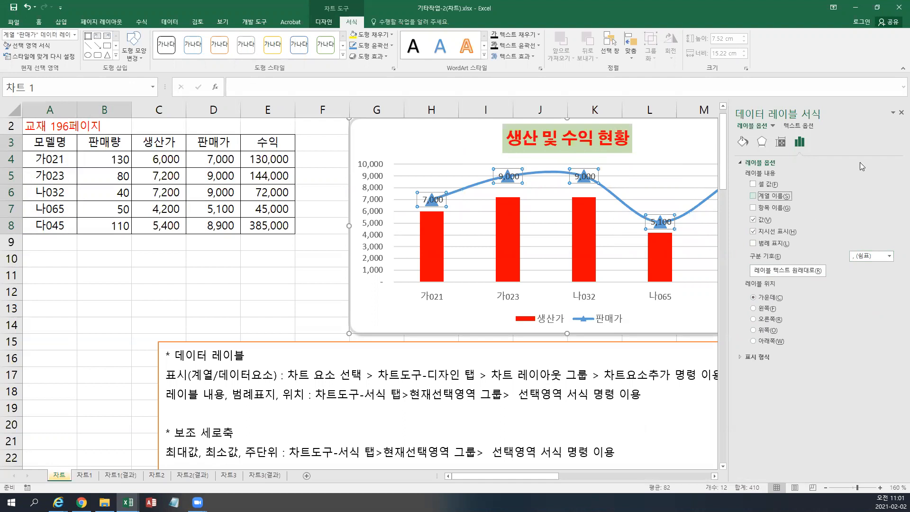
click(900, 113)
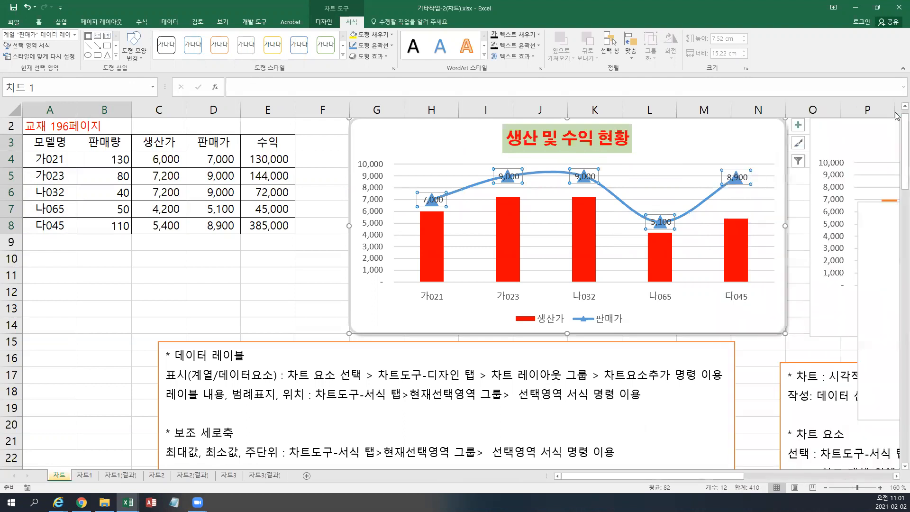
Step: Delete the 데이터 레이블 section from the notes text box, including the blank line below it
drag(648, 394, 108, 358)
key(Delete)
key(Delete)
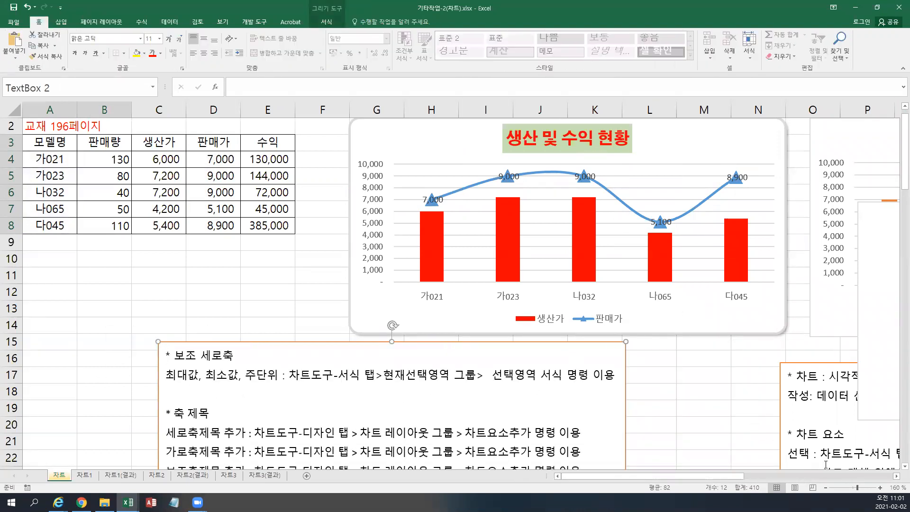
Step: Bring the combination chart over the main chart to view its 보조 세로 (값) 축 format options, and put it back aside
click(830, 310)
drag(830, 311, 367, 336)
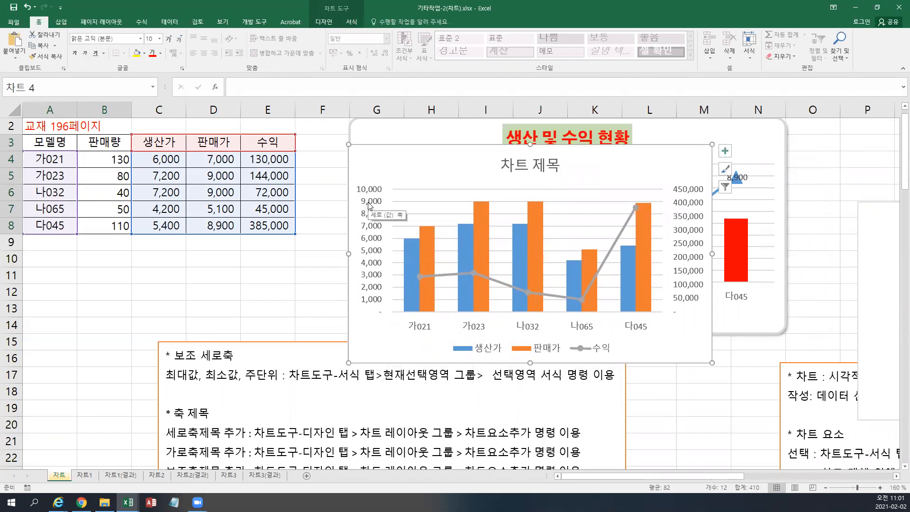
click(690, 208)
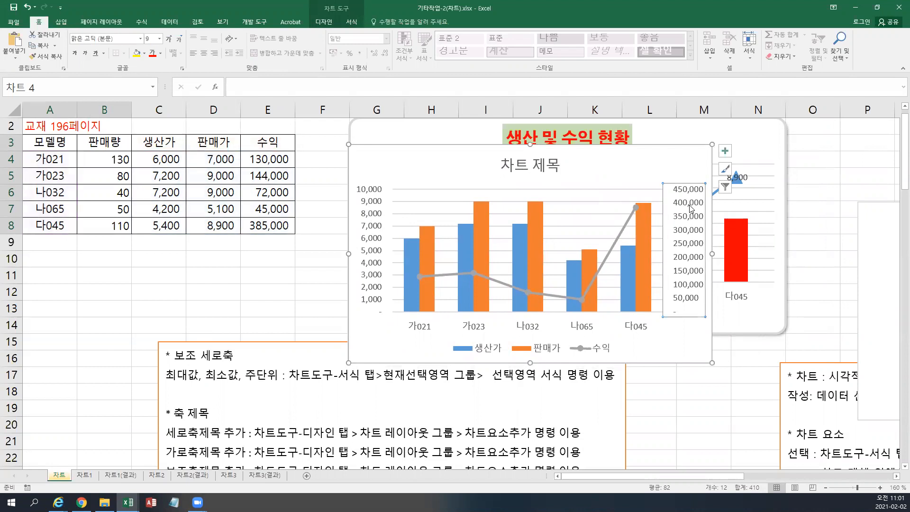
right_click(690, 209)
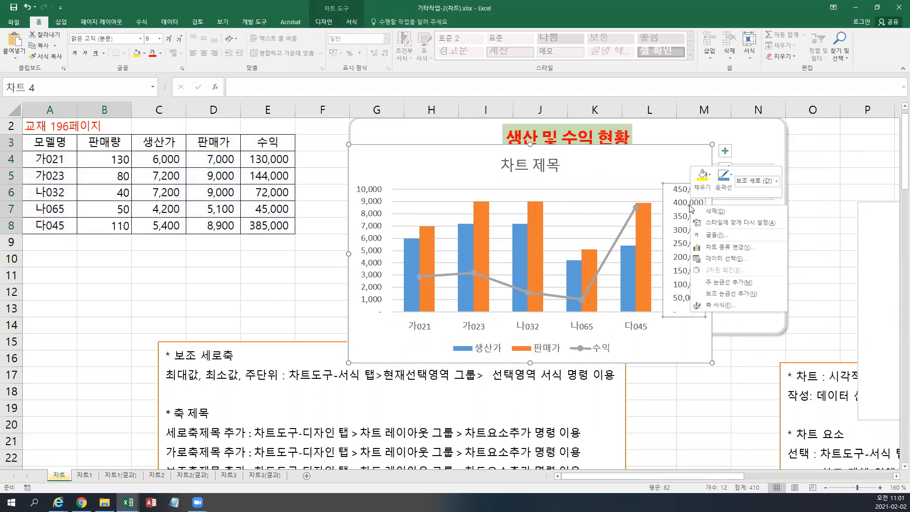
click(709, 306)
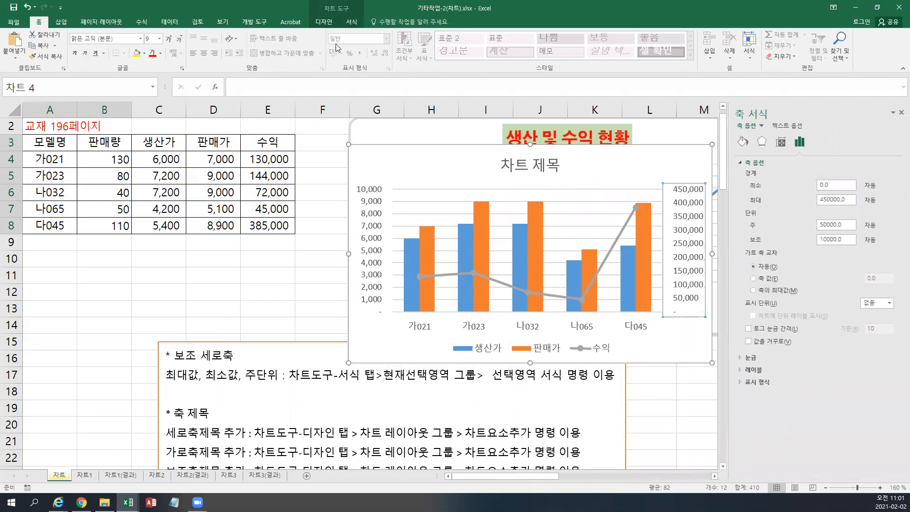
click(351, 22)
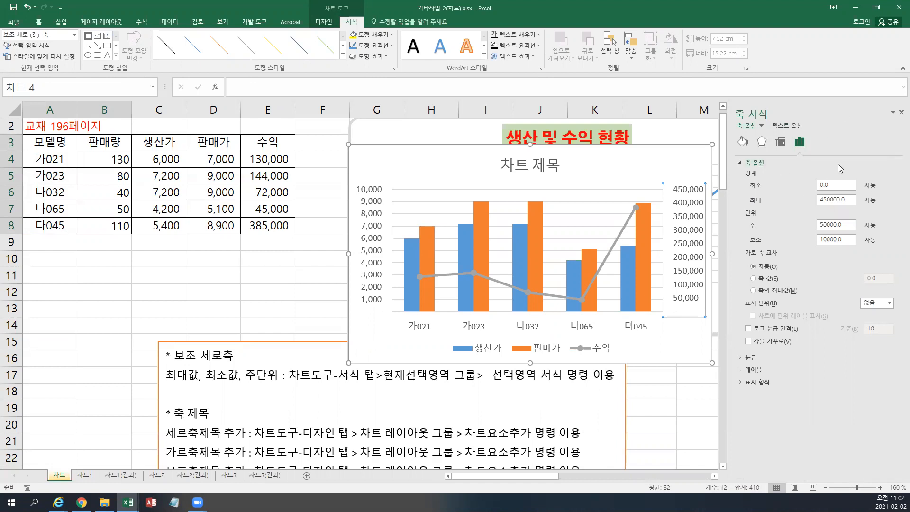
click(897, 115)
drag(389, 163, 854, 147)
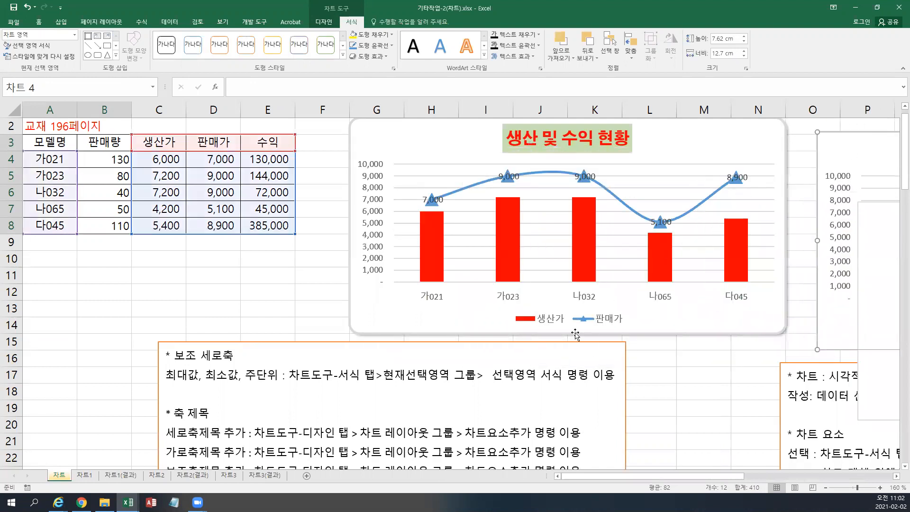
Step: Delete the 보조 세로축 section and its blank line so the notes begin with 축 제목
click(561, 339)
drag(610, 374, 166, 354)
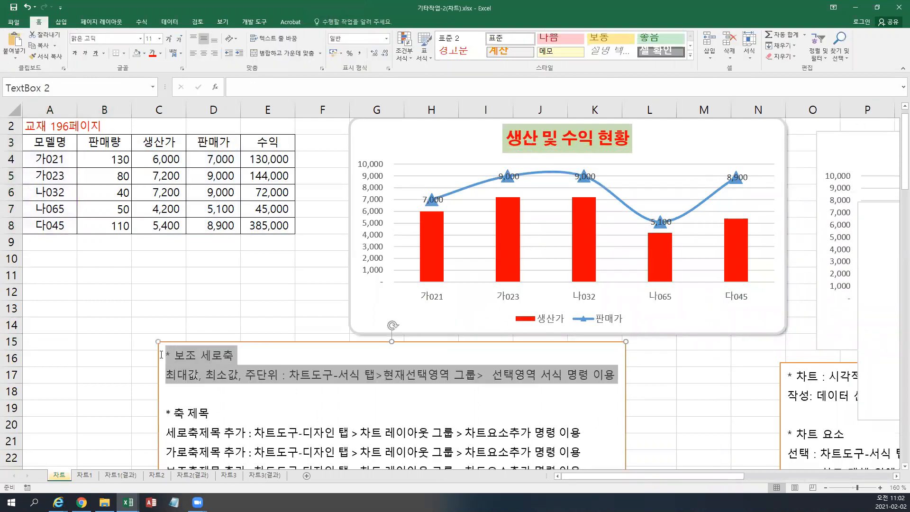
key(Delete)
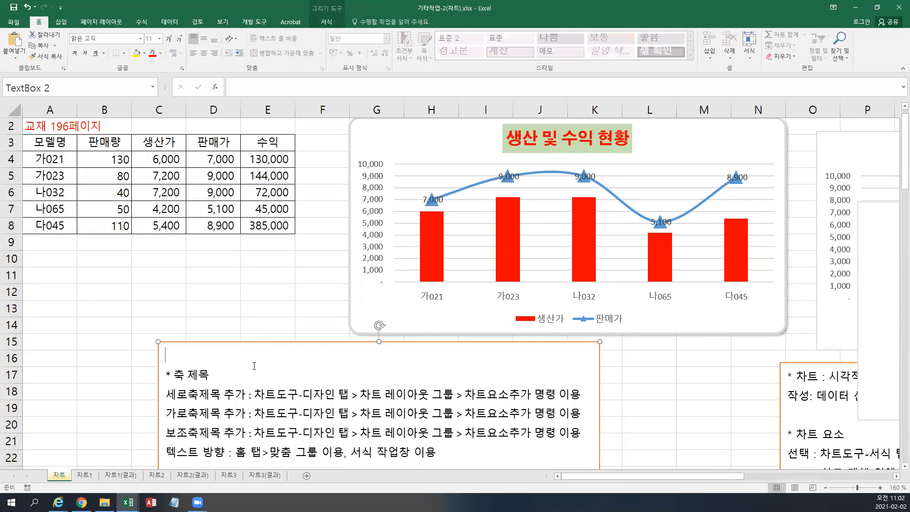
key(Delete)
scroll(269, 359, down, 7)
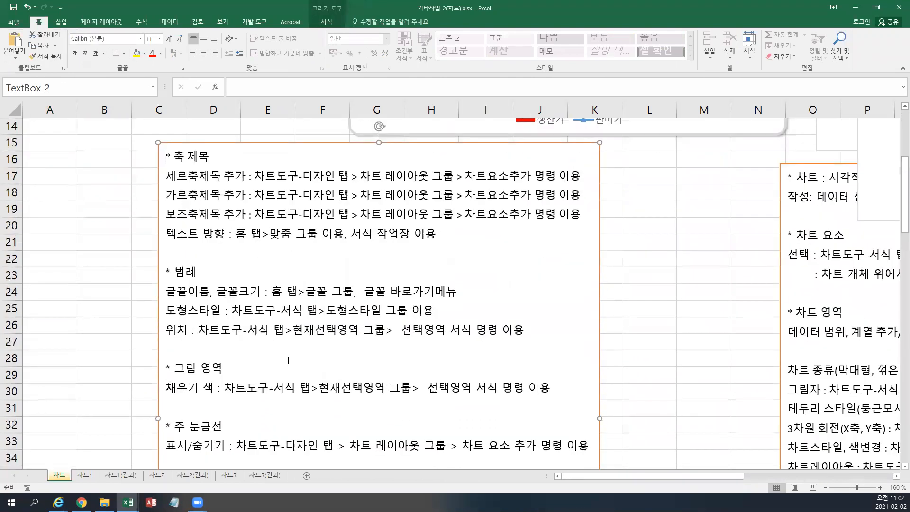
scroll(292, 366, up, 7)
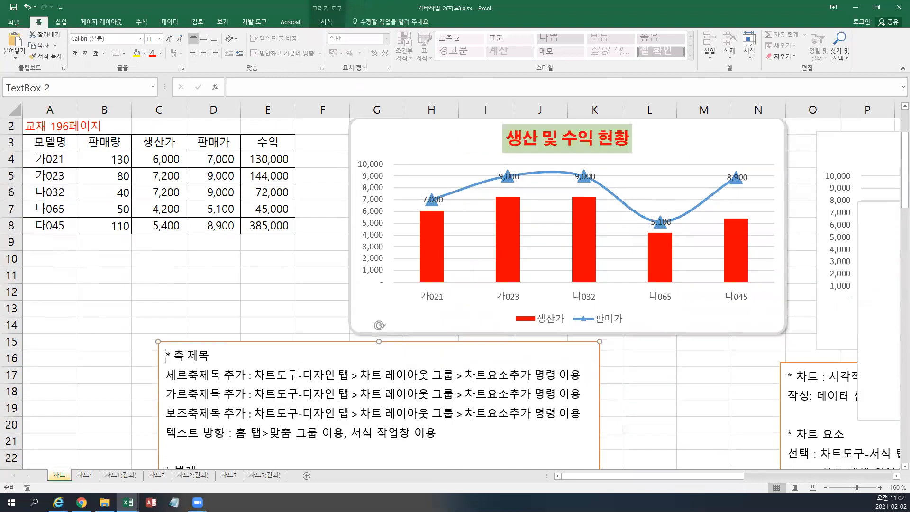
Step: Add a 기본 가로 axis title reading 모델명 to the 생산 및 수익 현황 chart
click(368, 159)
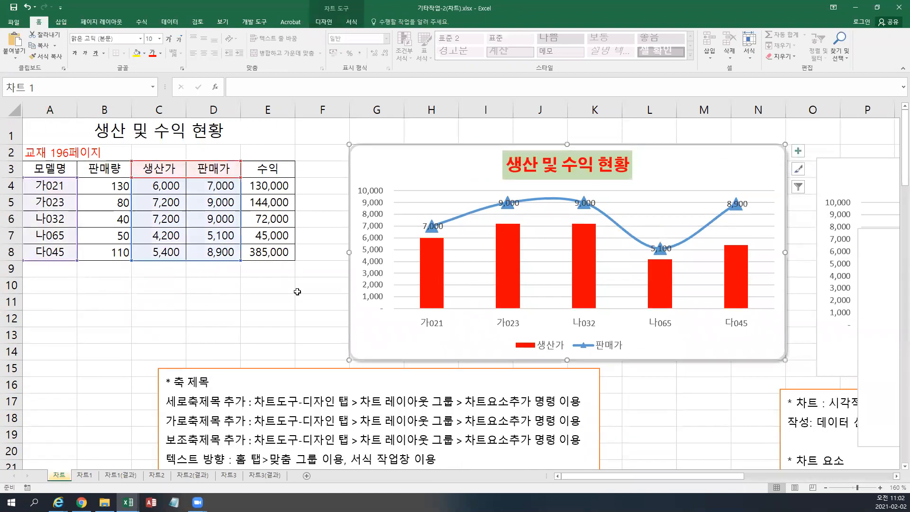
scroll(291, 306, down, 6)
scroll(294, 307, down, 3)
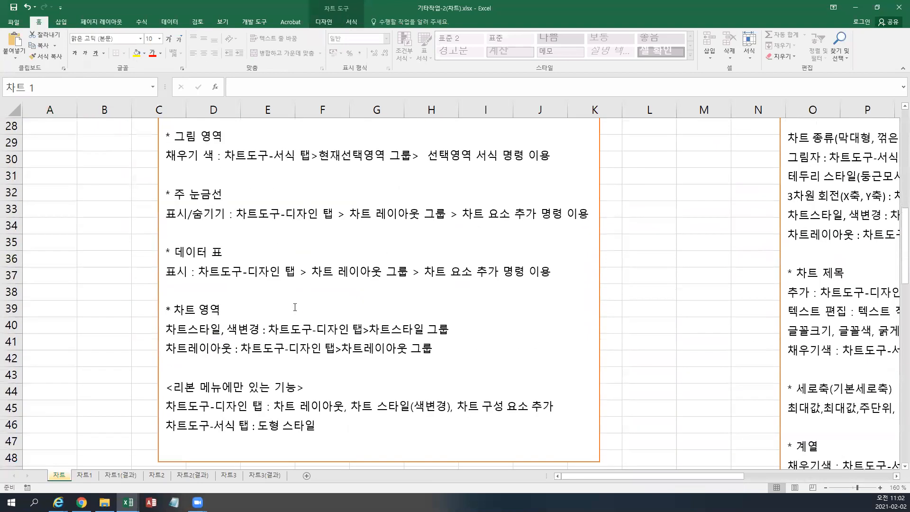
scroll(294, 307, up, 9)
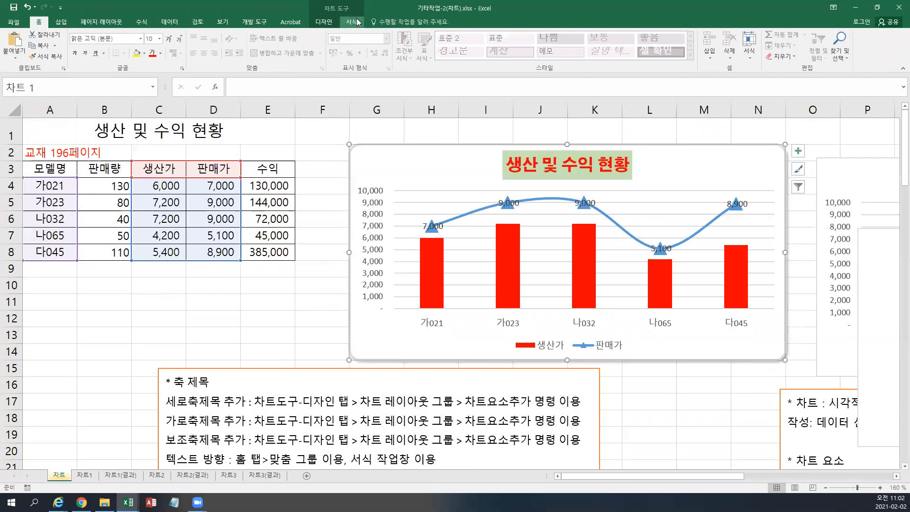
click(324, 21)
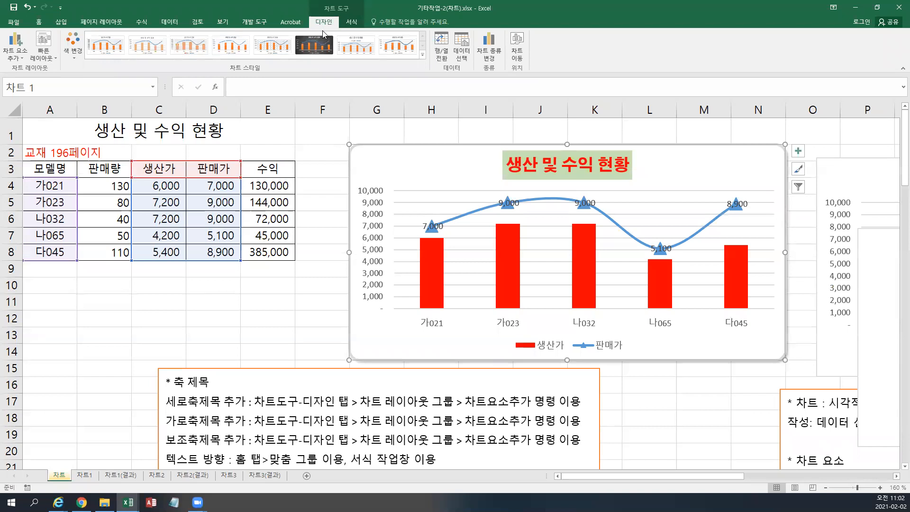
click(15, 57)
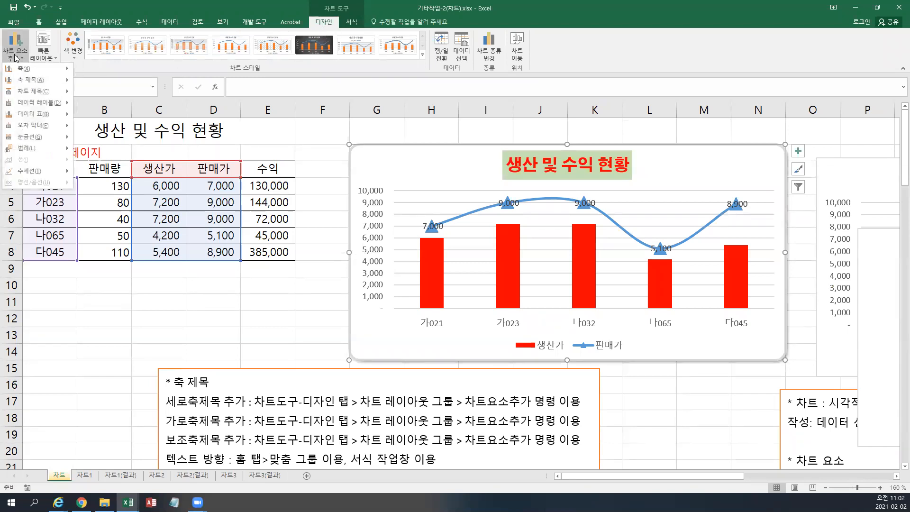
mouse_move(51, 82)
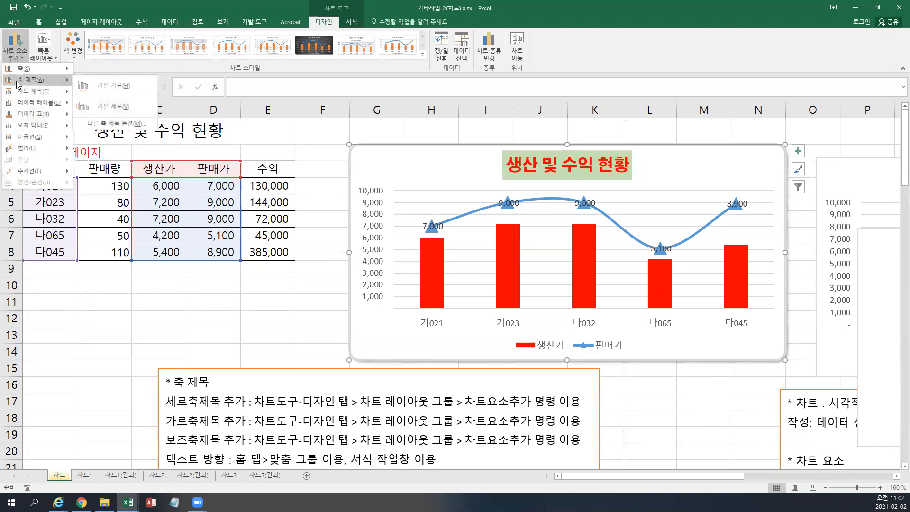
click(103, 86)
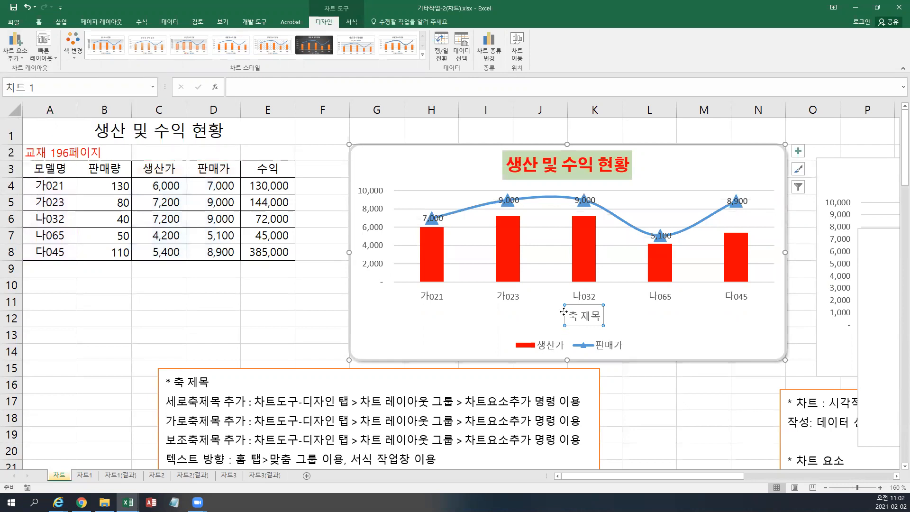
key(Return)
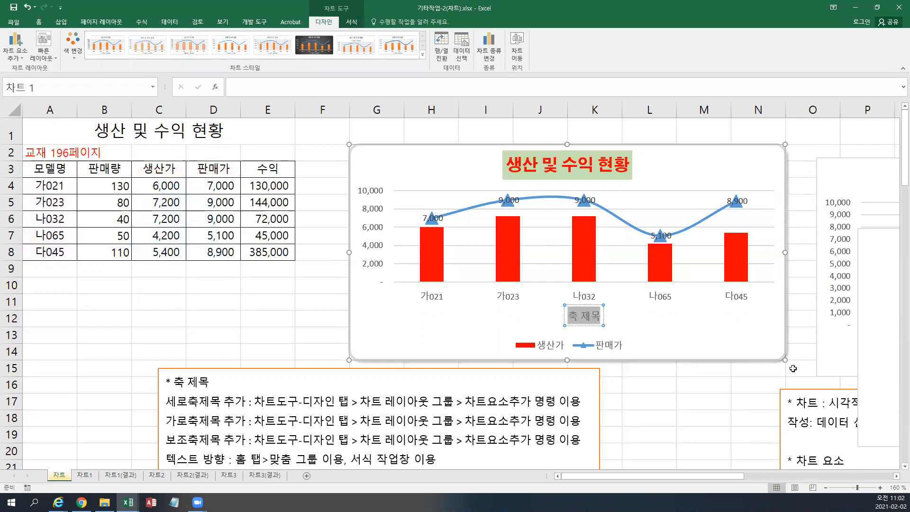
text(모델명)
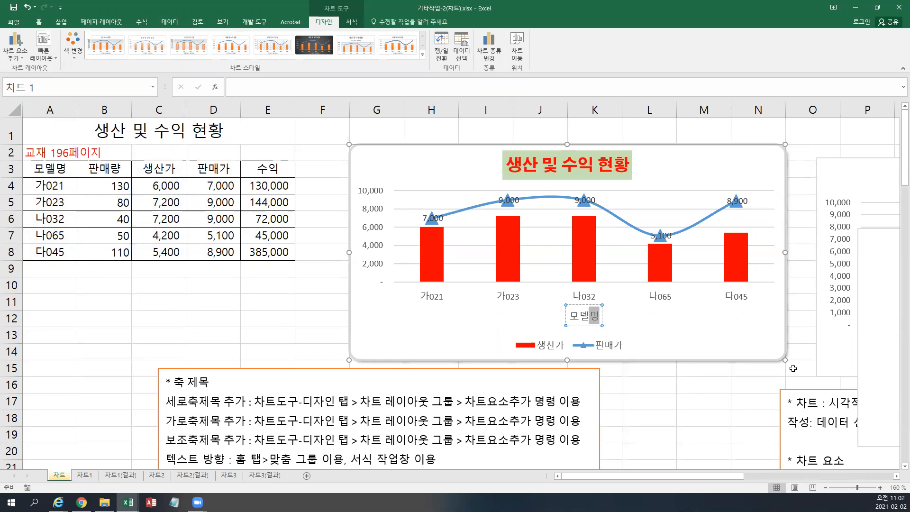
key(Escape)
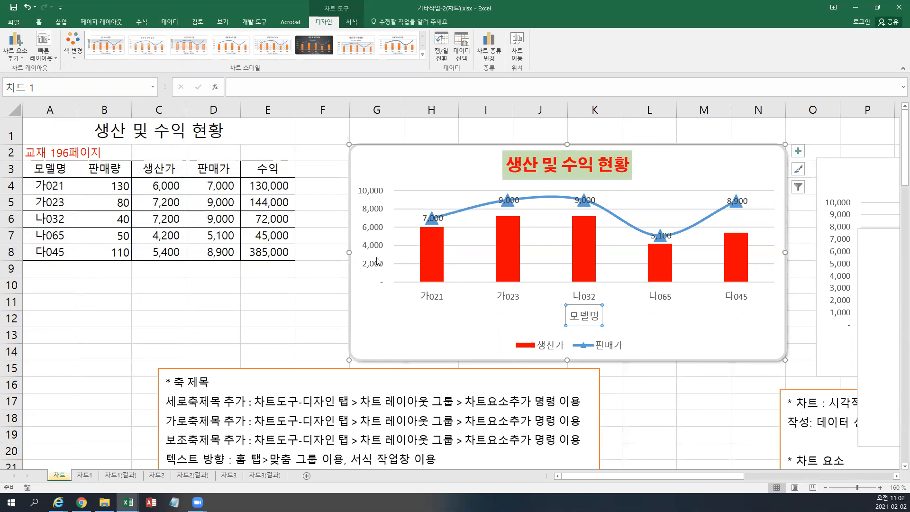
Step: Remove the 모델명 horizontal axis title from the chart
click(16, 51)
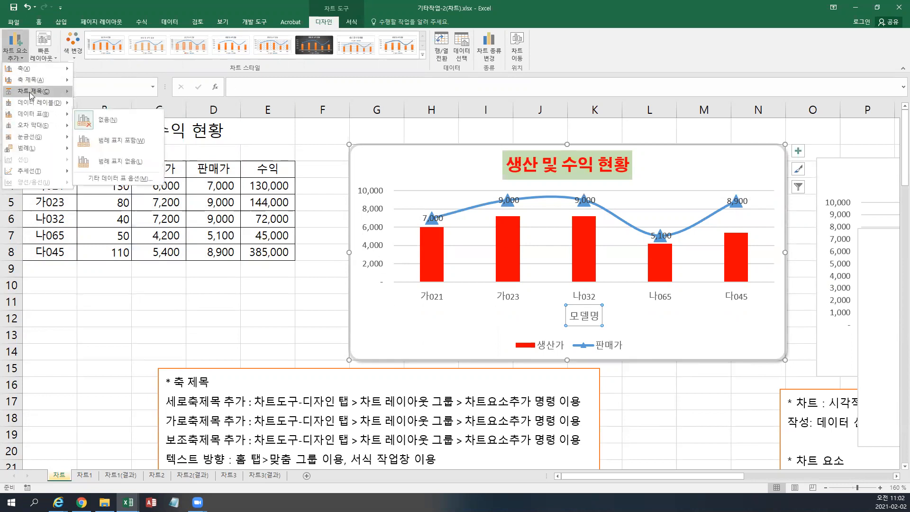
mouse_move(38, 86)
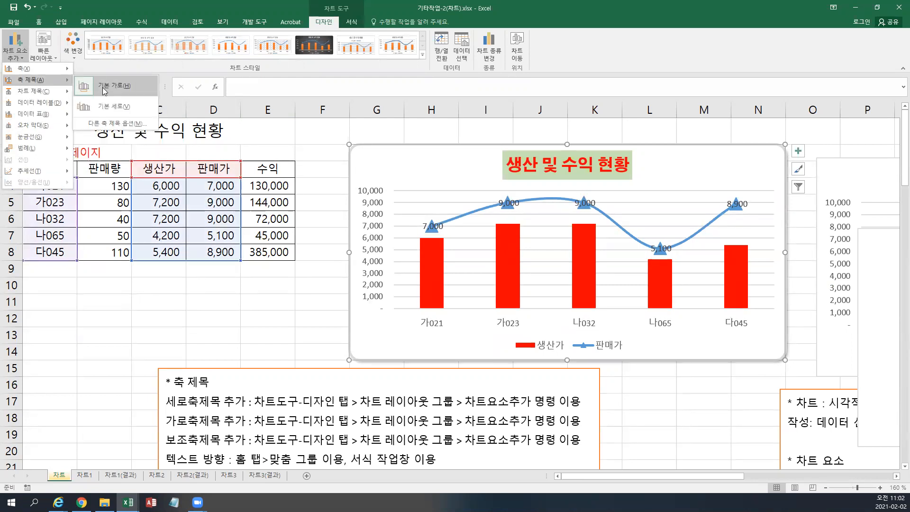
click(105, 91)
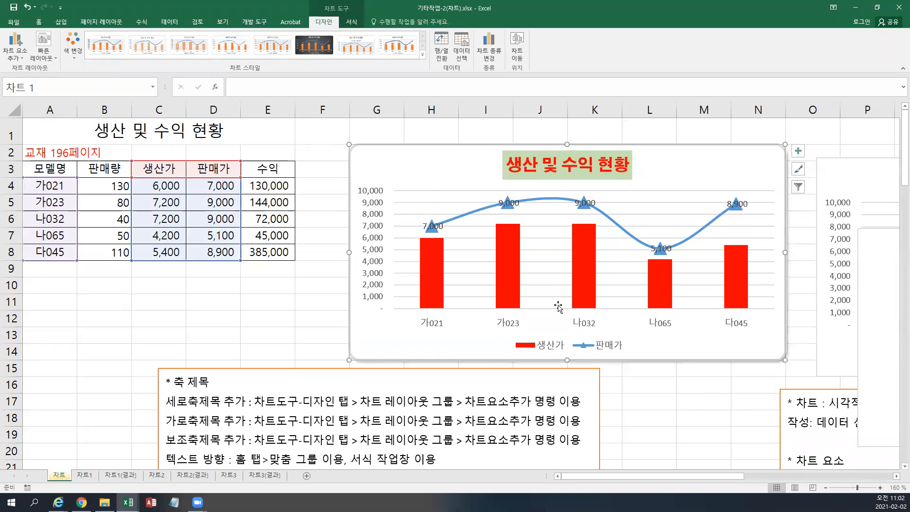
Step: Add a 기본 가로 axis title to the 생산 및 수익 현황 chart and link its text to cell A3
click(15, 47)
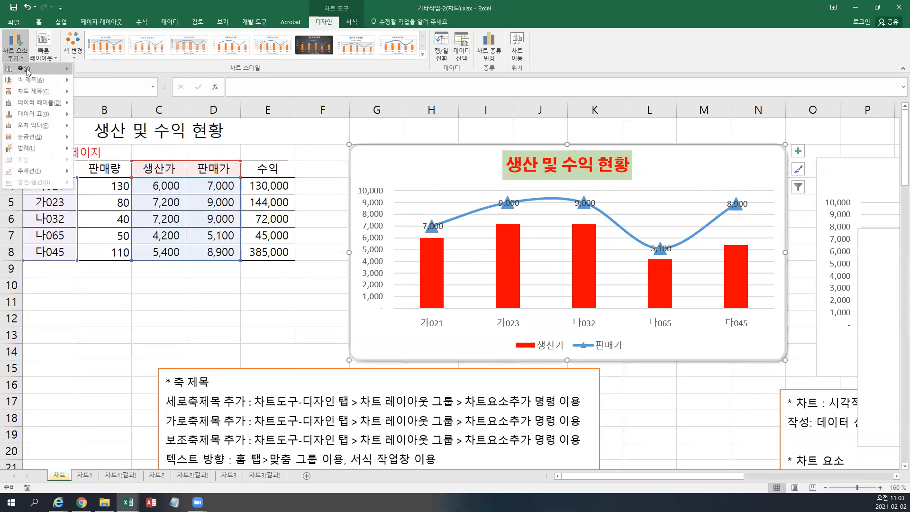
mouse_move(32, 84)
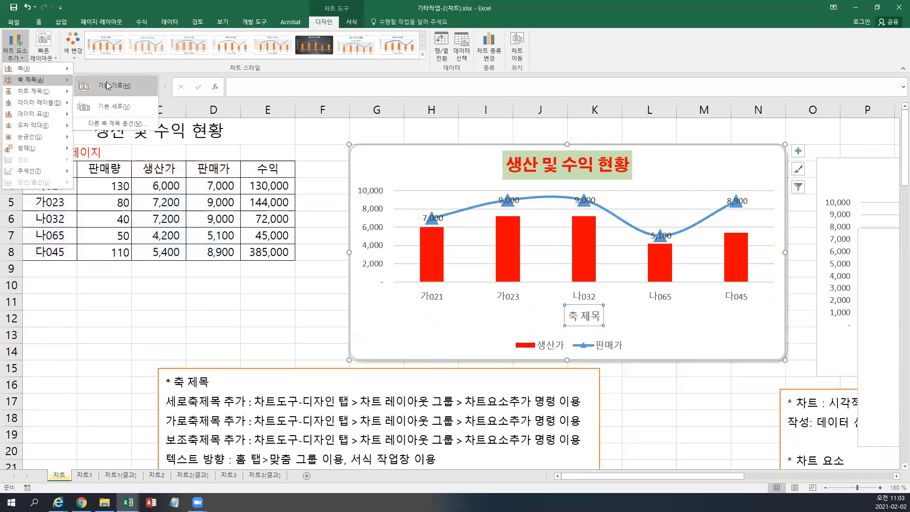
click(107, 85)
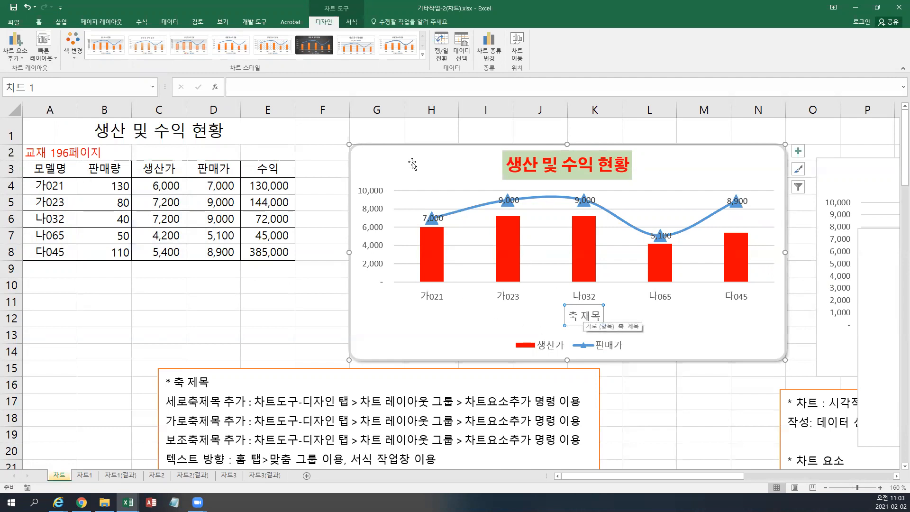
click(242, 82)
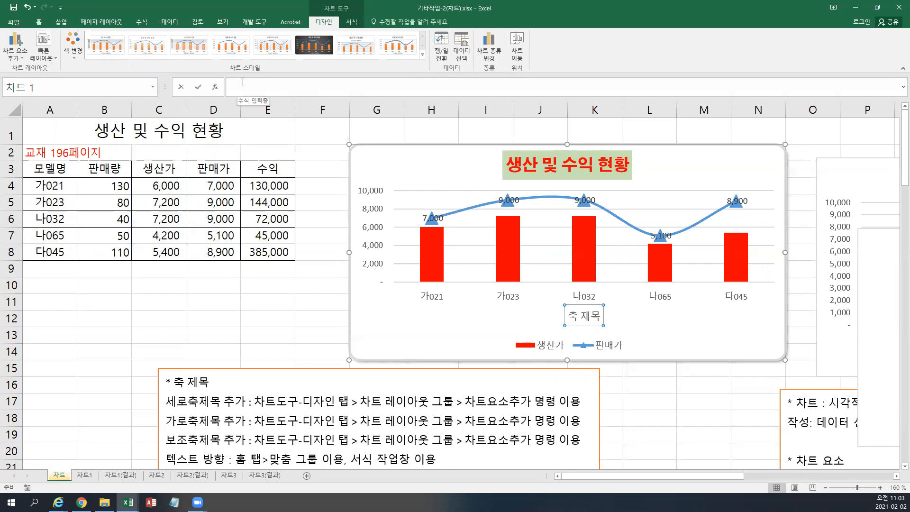
text(=)
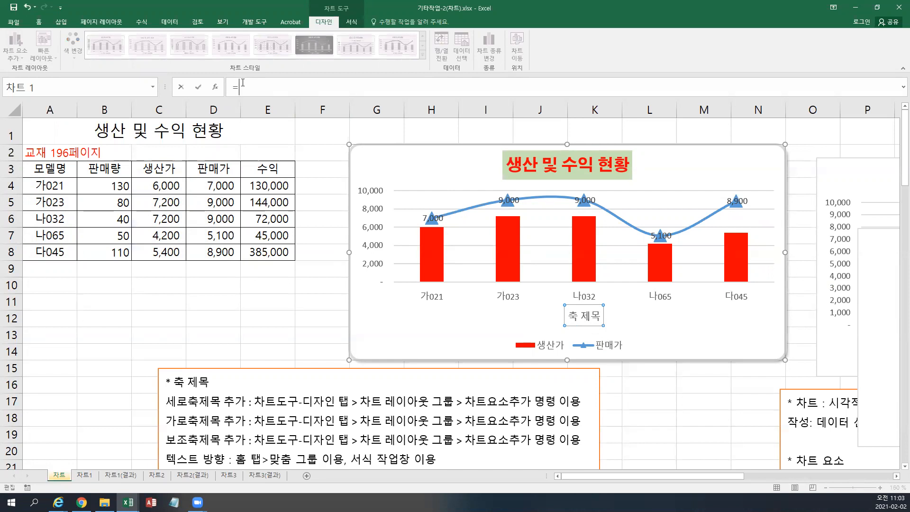
click(44, 168)
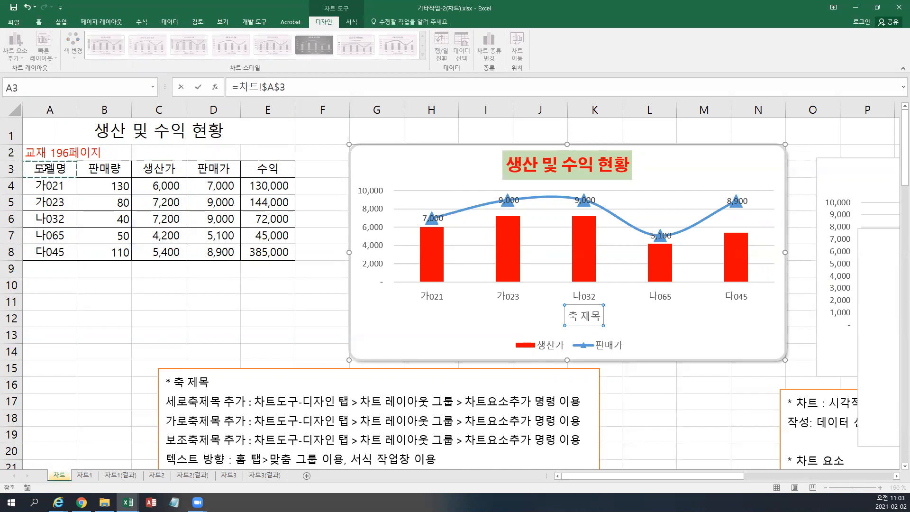
key(Return)
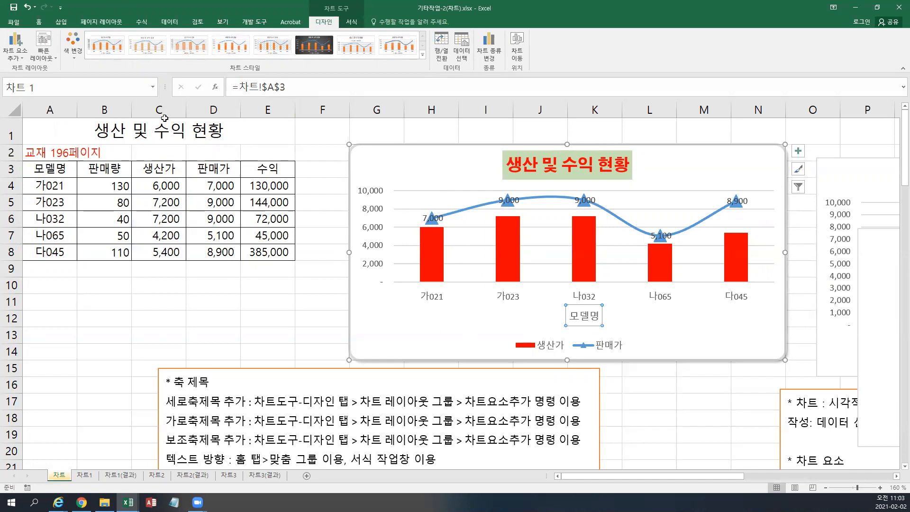
Step: Add a 기본 세로 axis title to the 생산 및 수익 현황 chart
click(16, 53)
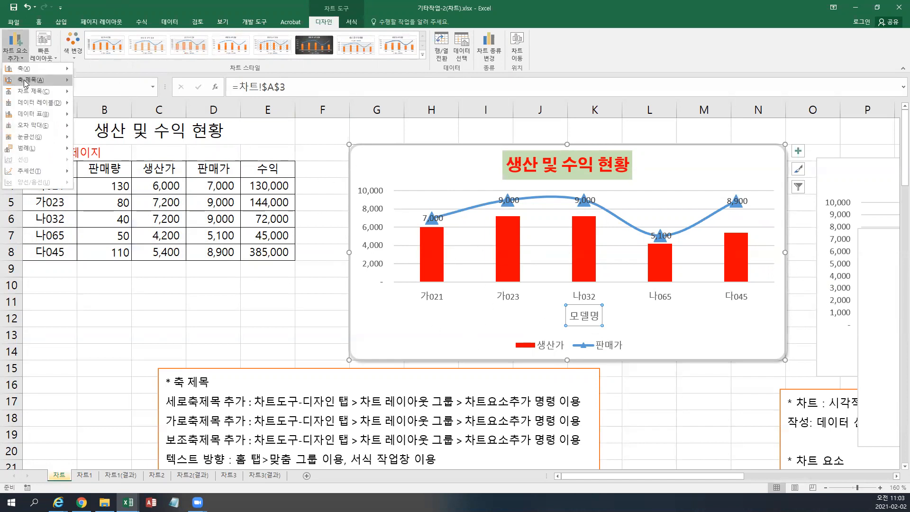
mouse_move(26, 83)
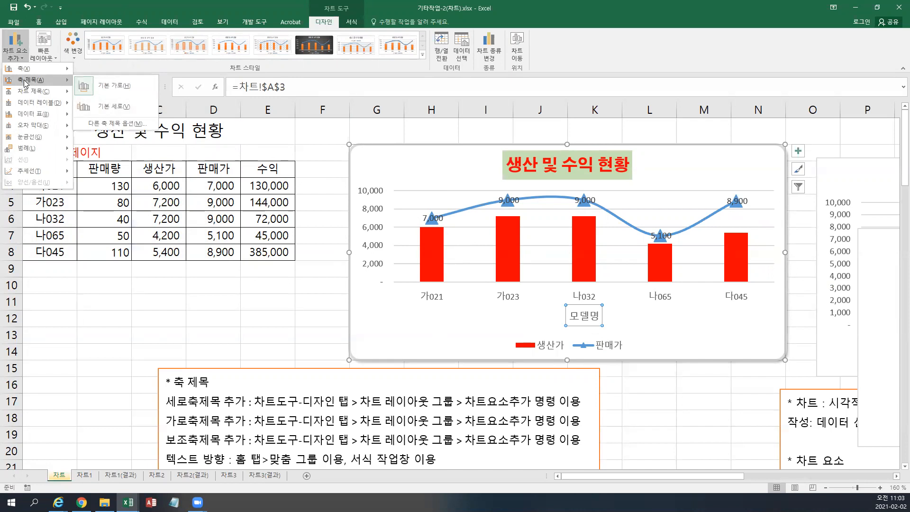
click(101, 108)
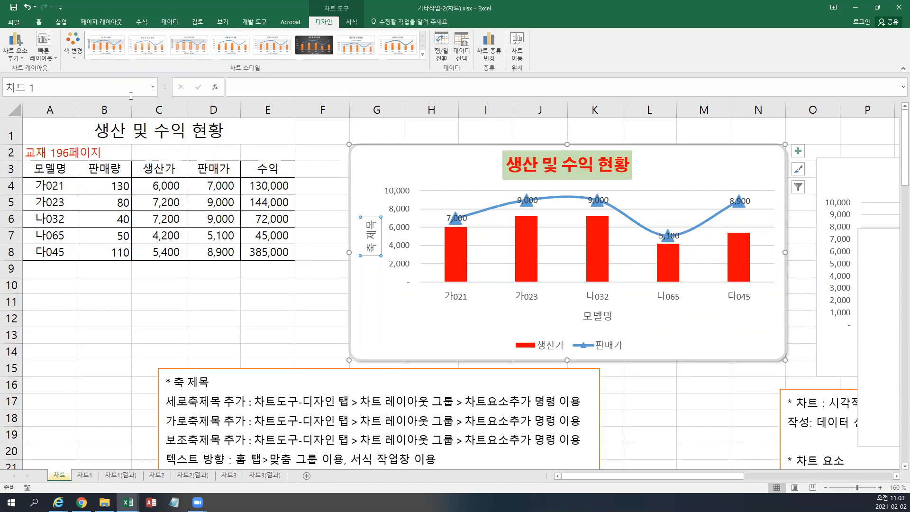
Step: Try the 시계 반대 방향 각도, 시계 방향 각도, 세로 쓰기 and 텍스트 위로 회전 orientations on the vertical axis title
click(39, 22)
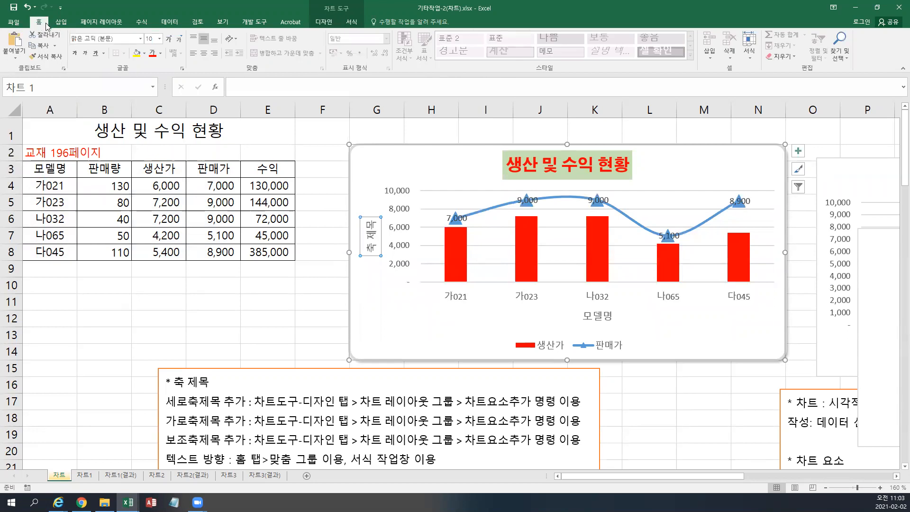
click(230, 40)
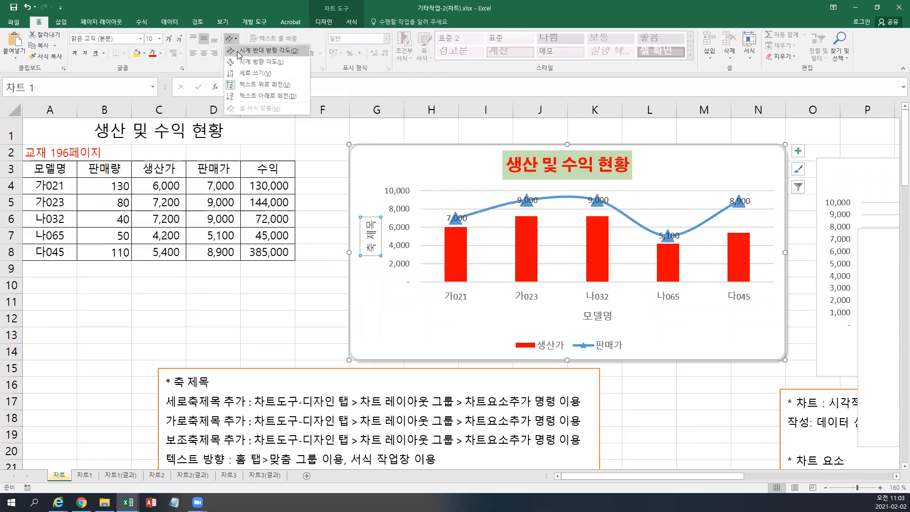
click(239, 51)
click(230, 39)
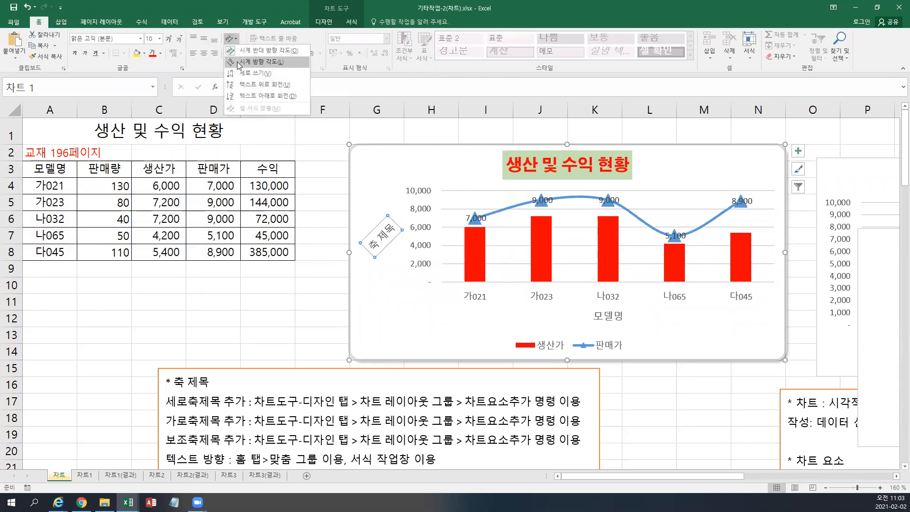
click(238, 61)
click(230, 39)
click(243, 74)
click(230, 39)
click(244, 79)
Step: Apply 텍스트 아래로 회전 to the vertical axis title and turn that rotation off again to set the text horizontal
click(230, 39)
click(247, 96)
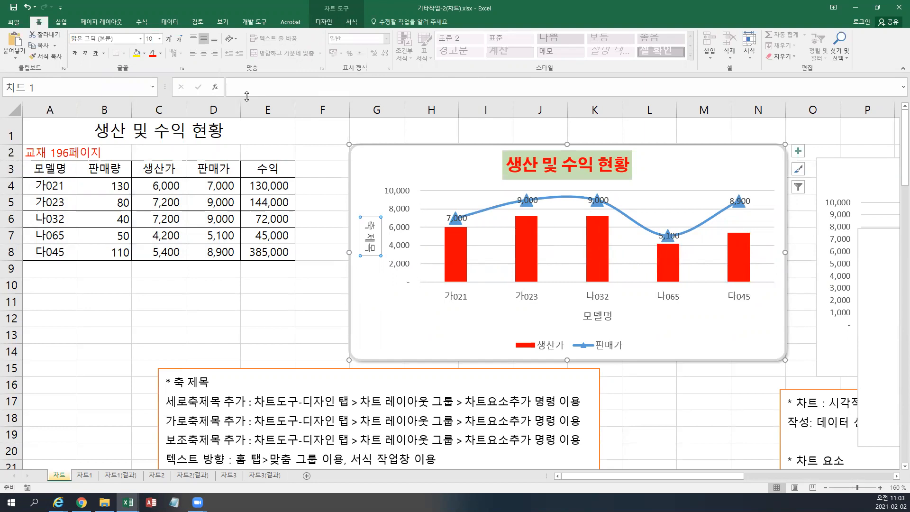
click(230, 40)
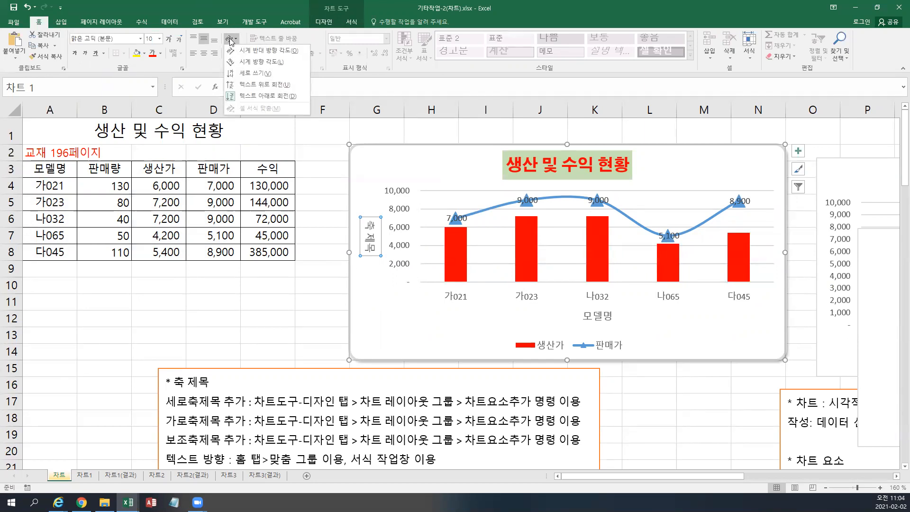
click(236, 96)
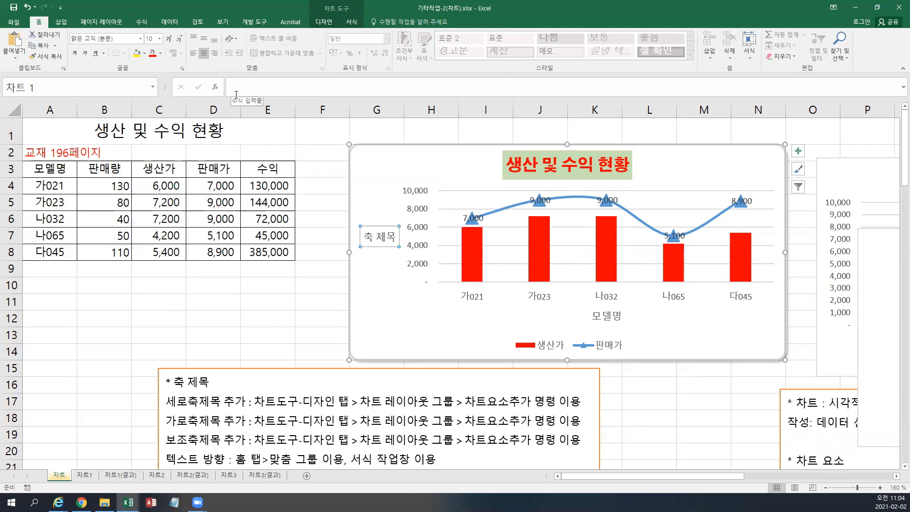
Step: View the 텍스트 방향 choices in the vertical axis title's text box format options
right_click(386, 245)
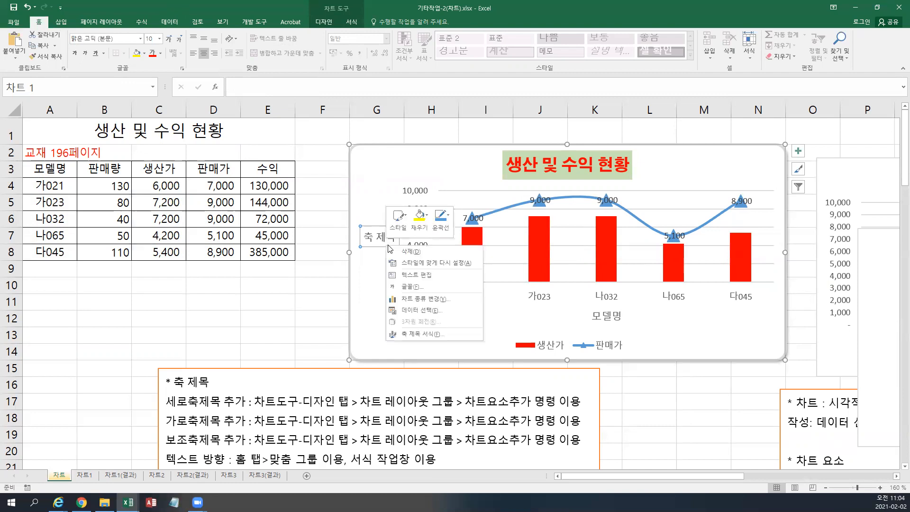
click(421, 334)
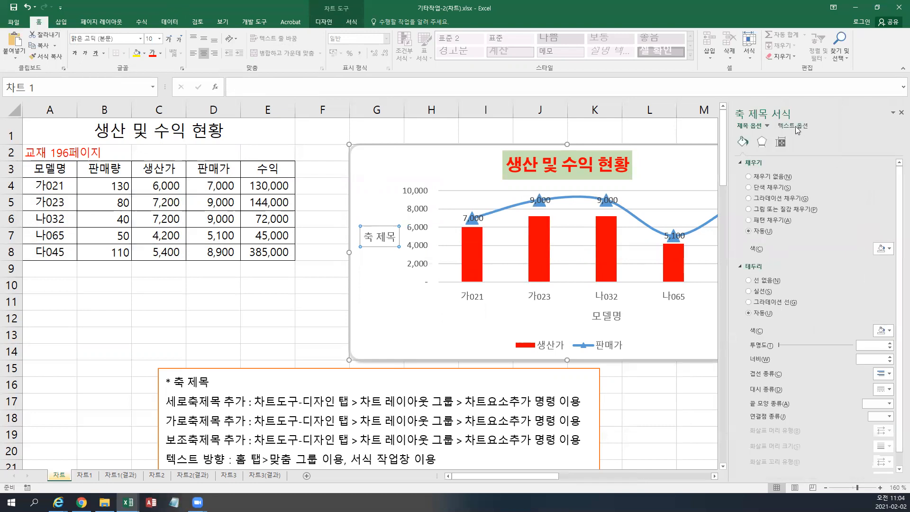
click(797, 126)
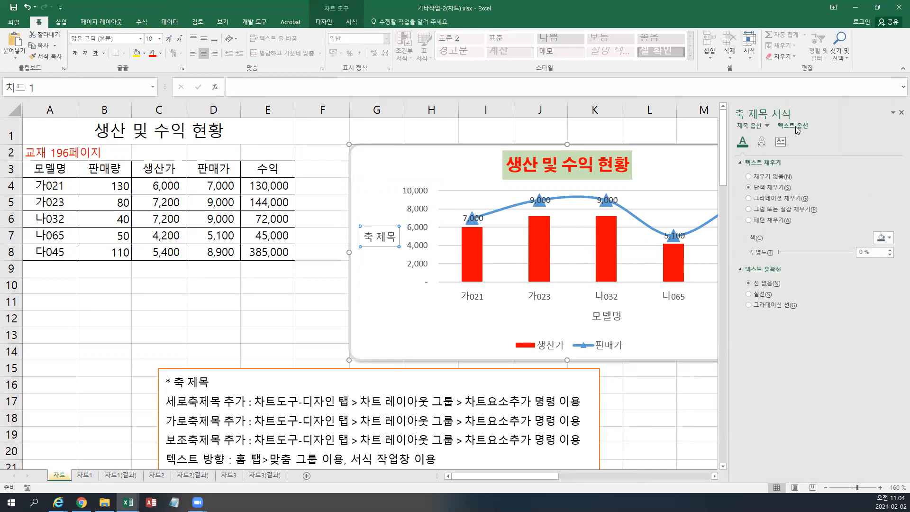
click(779, 142)
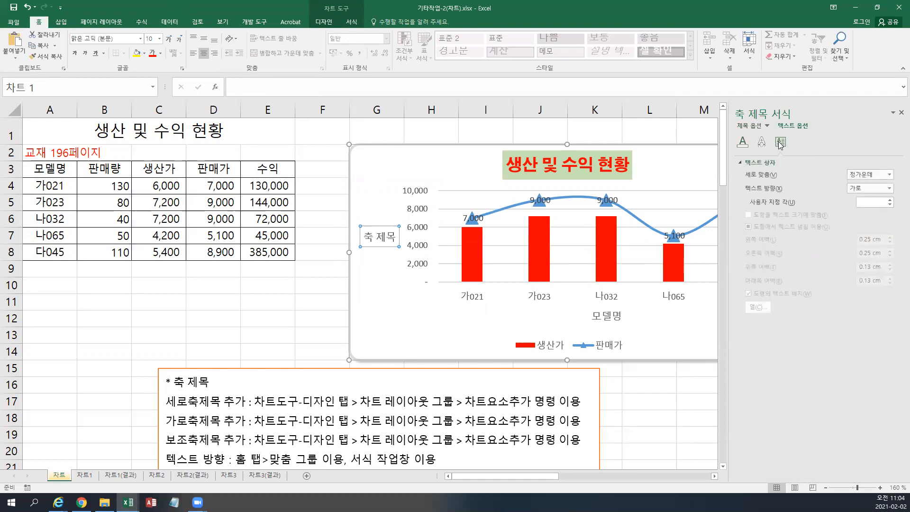
click(862, 189)
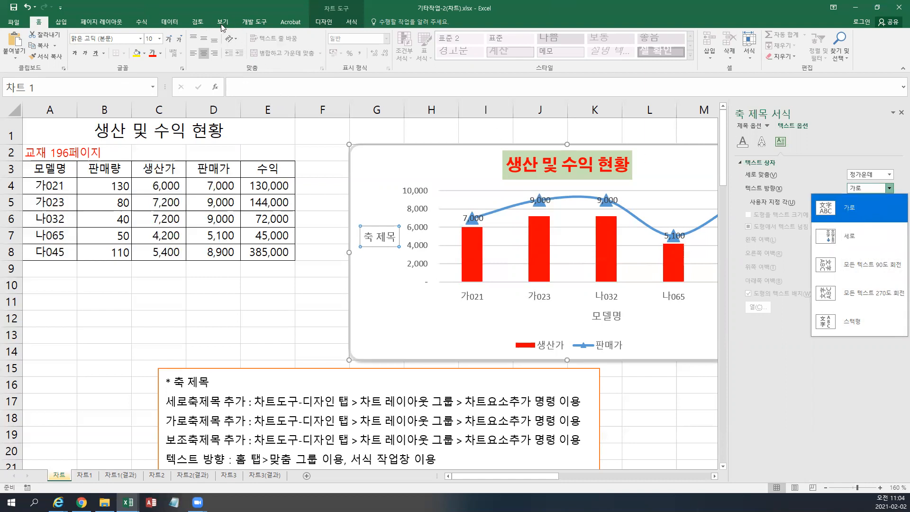
click(820, 363)
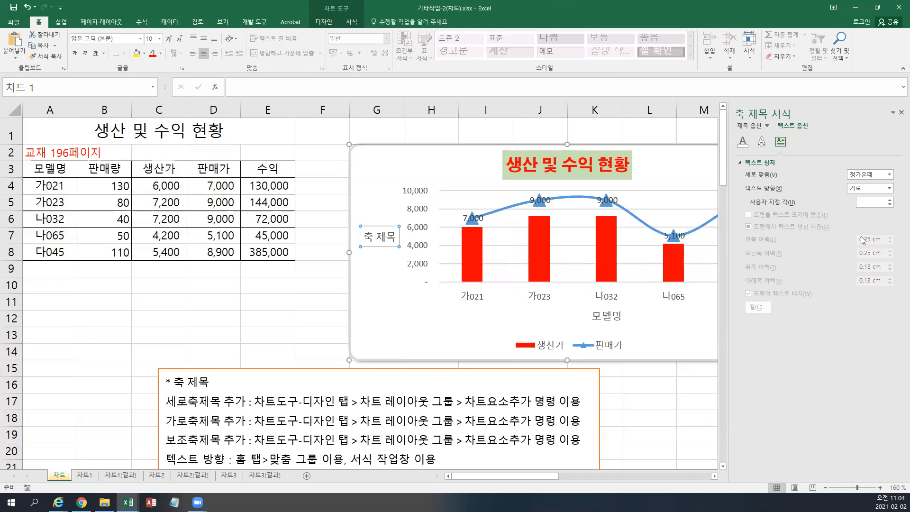
click(900, 113)
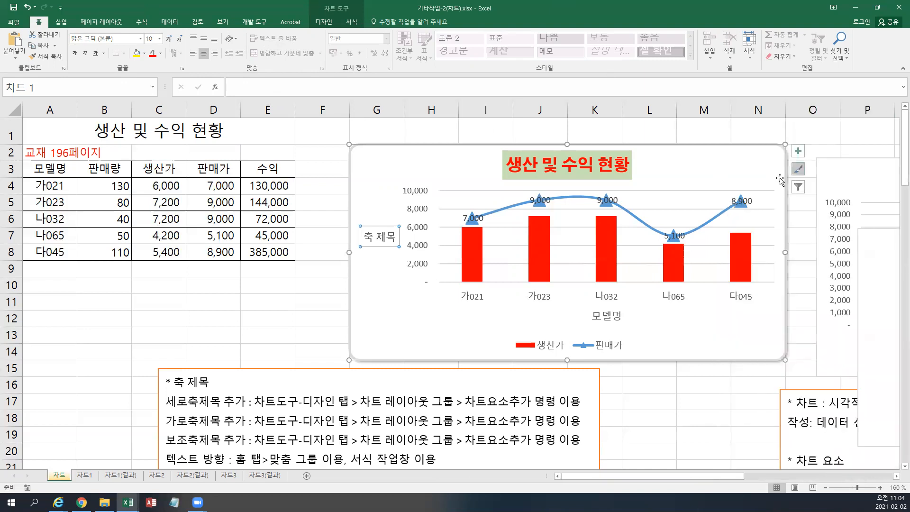
Step: Delete the 축 제목 section so the notes begin with 범례
drag(450, 454, 211, 382)
text(* 범례 글꼴이름, 글꼴크기 : 홈 탭>글꼴 그룹,  글꼴 바로가기메뉴 도형스타일 : 차트도구-서식 탭>도형스타일 그룹 이용 위치 : 차트도구-서식 탭>현재선택영역 그룹>  선택영역 서식 명령 이용)
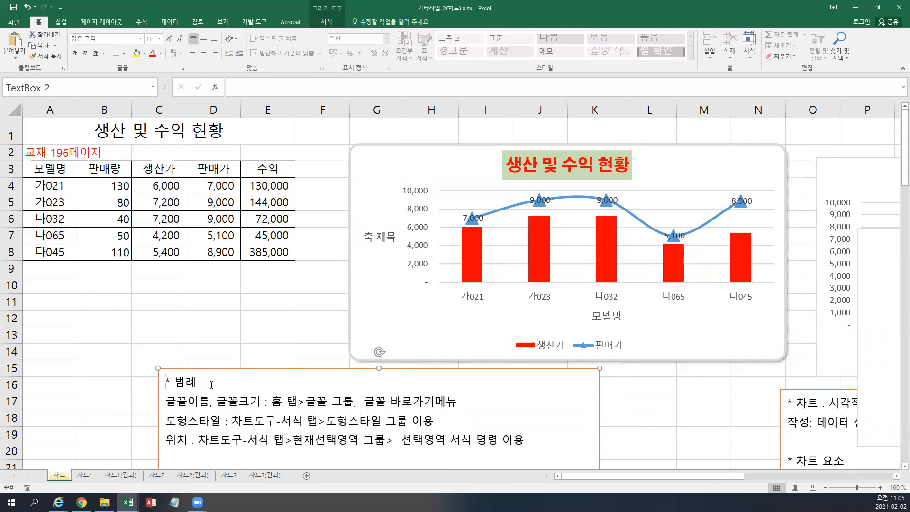
Step: Remove the chart's legend with the 없음 option and add it back in the 아래쪽 position
click(429, 322)
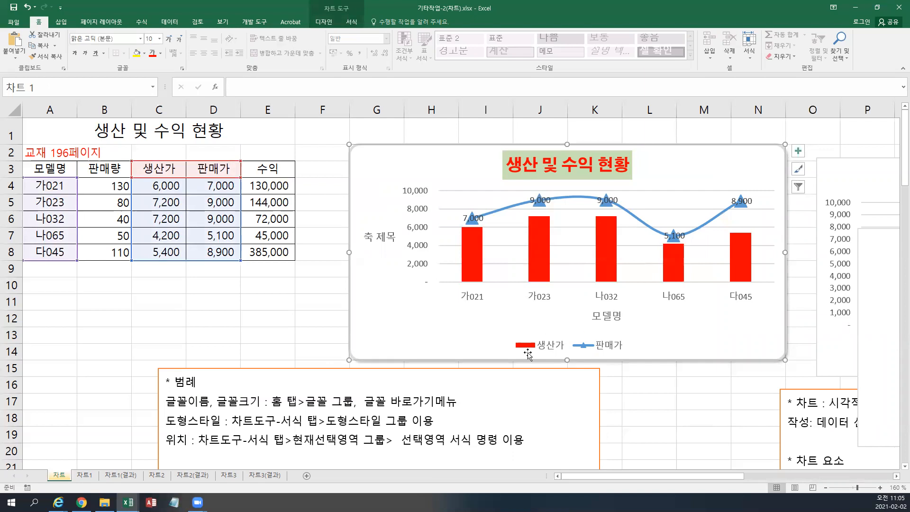
click(608, 353)
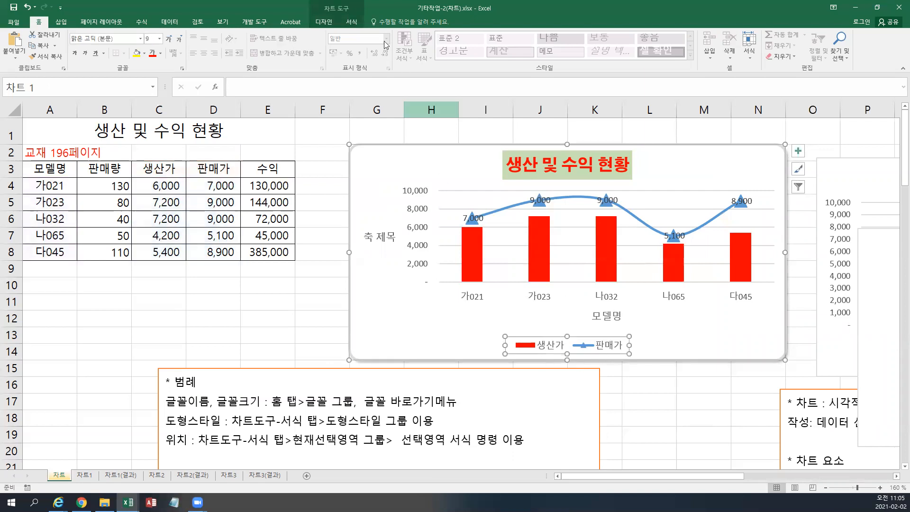
click(324, 21)
click(22, 61)
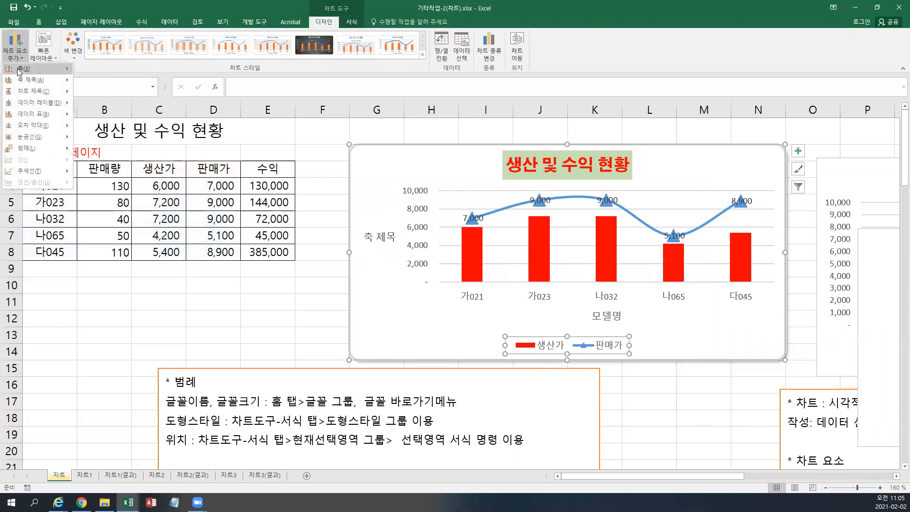
mouse_move(28, 148)
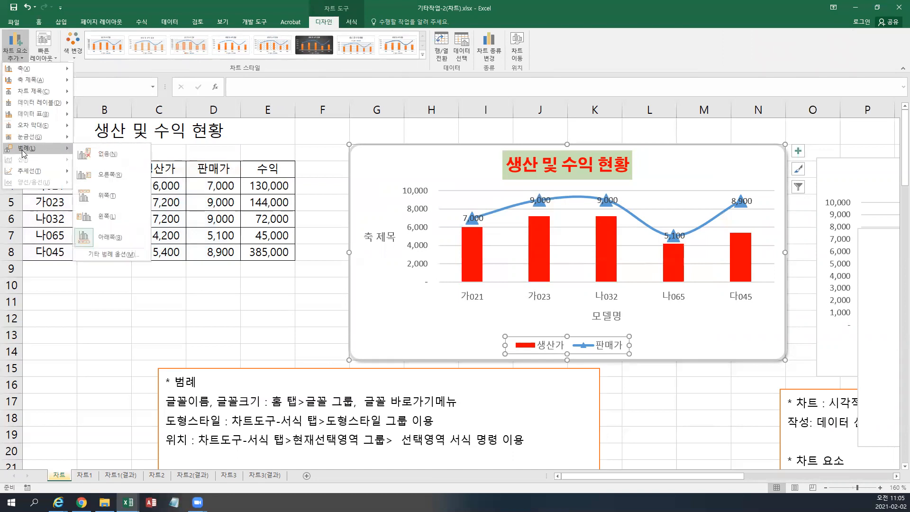
click(88, 153)
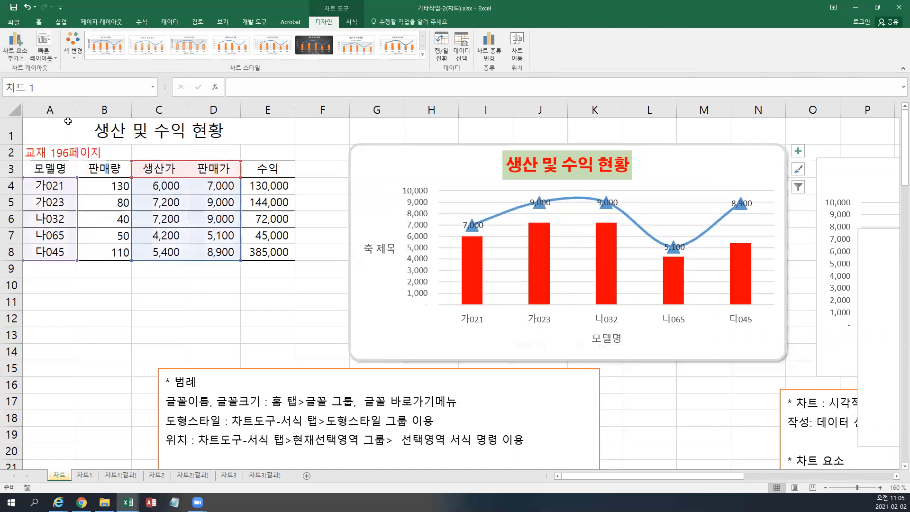
click(15, 53)
mouse_move(46, 150)
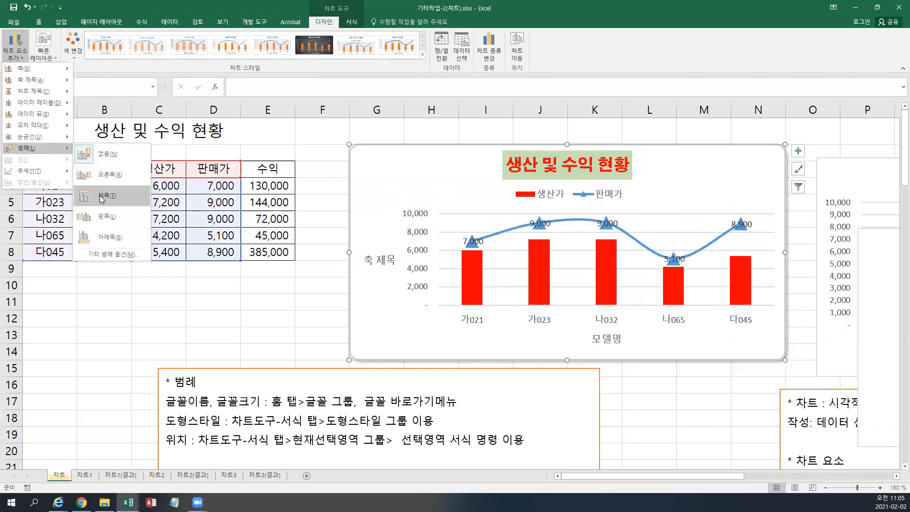
click(100, 238)
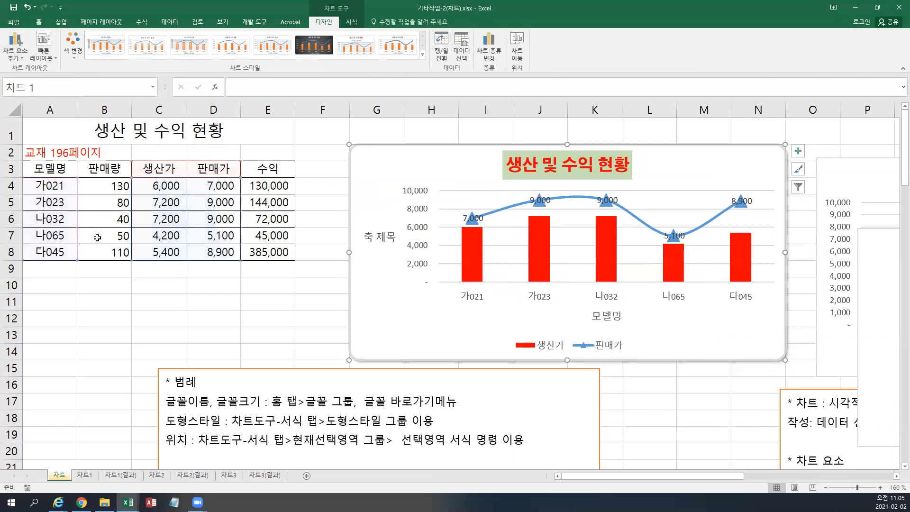
Step: Set the legend text to the Adobe 고딕 Std B font at size 12
right_click(612, 352)
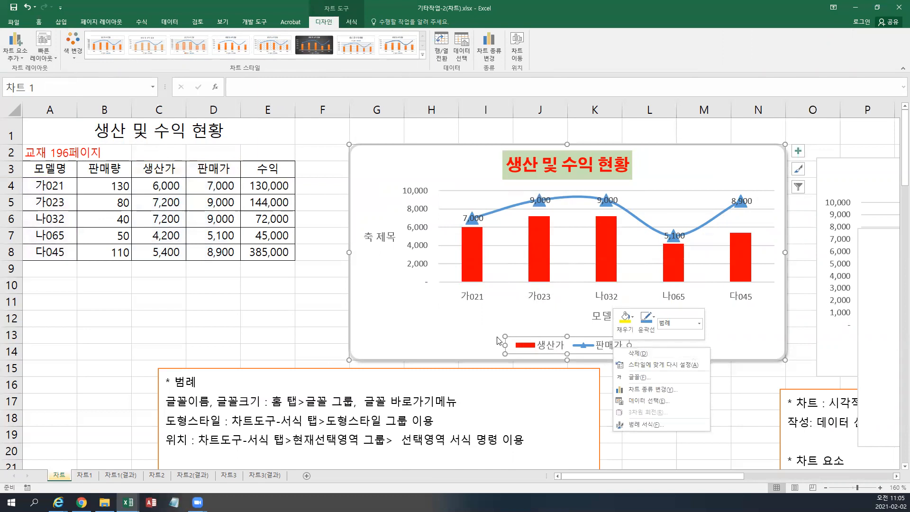
click(447, 337)
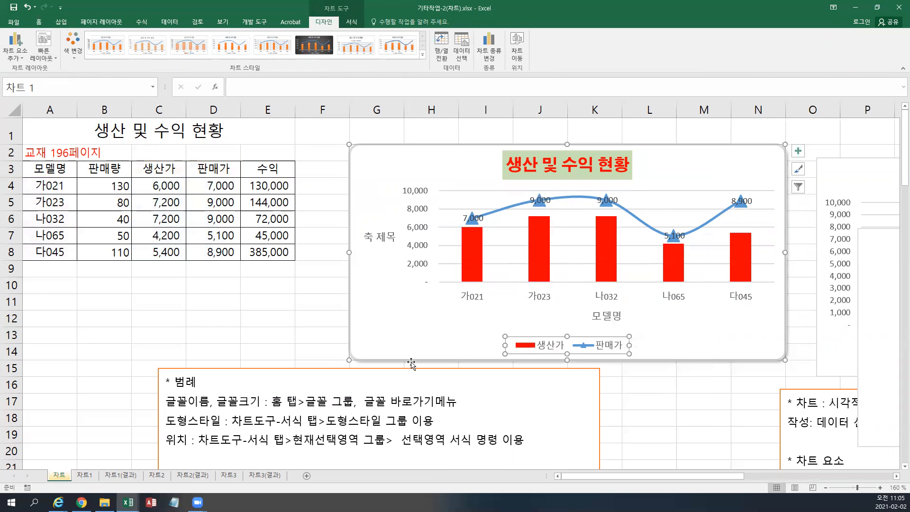
click(39, 22)
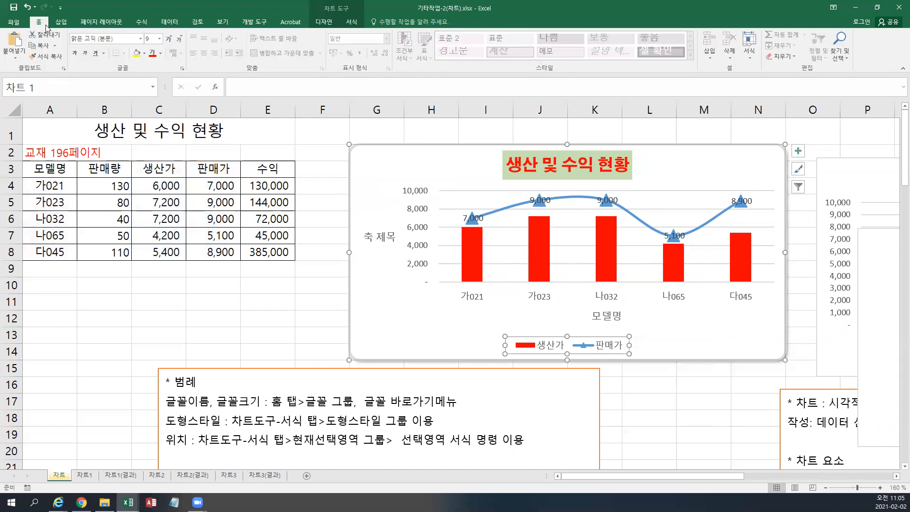
click(140, 39)
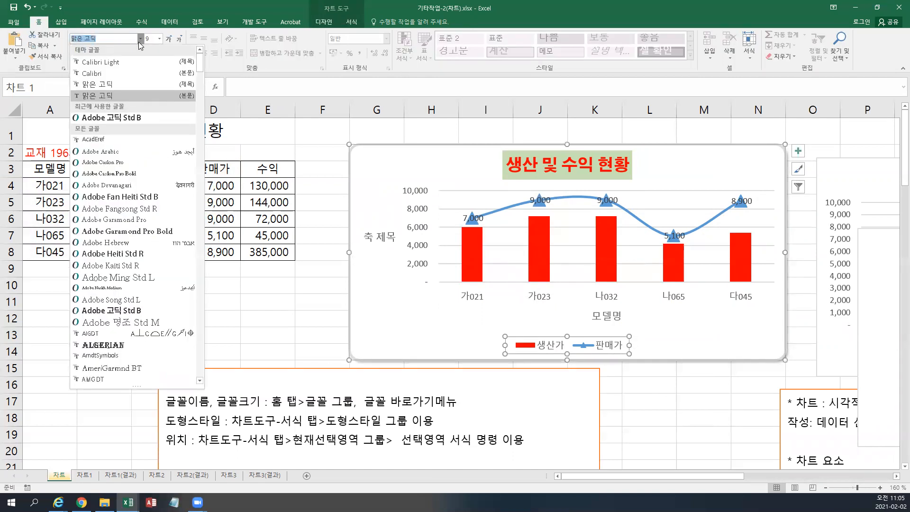
click(125, 117)
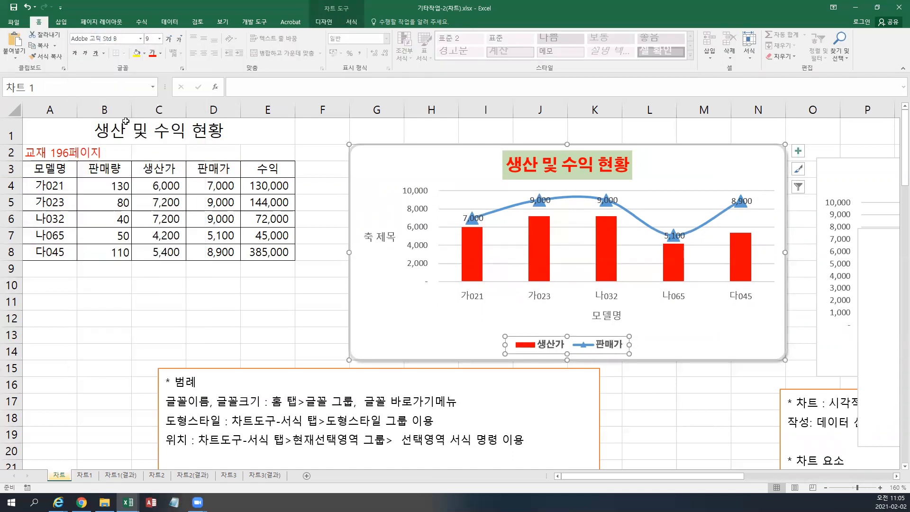
click(159, 39)
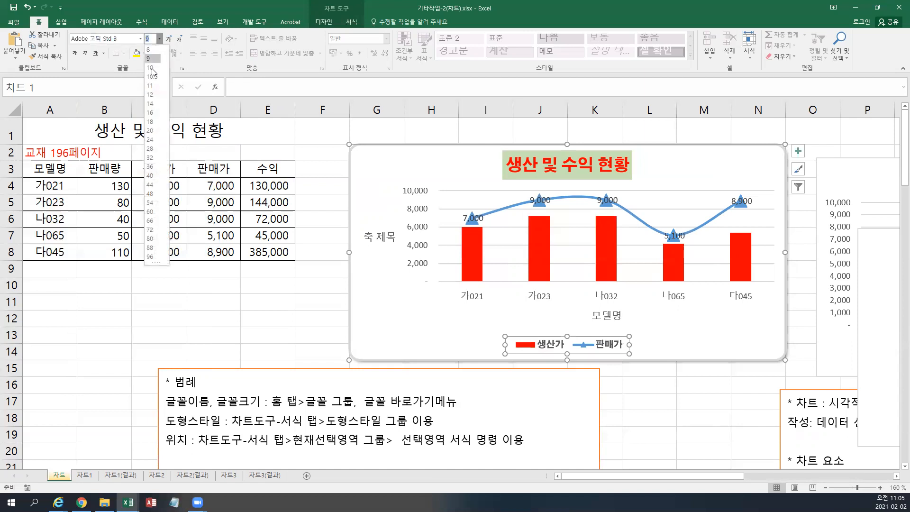
click(149, 95)
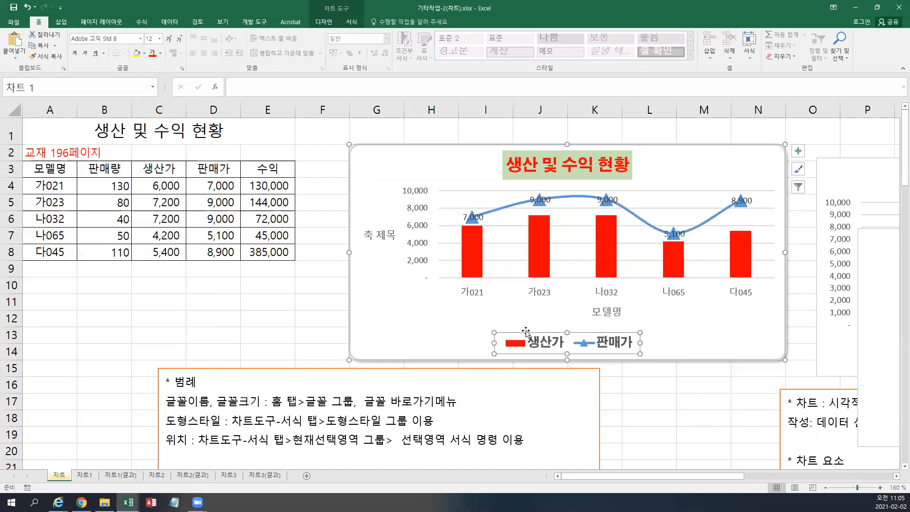
Step: View the legend's font settings in the 글꼴 dialog and close it without changes
right_click(523, 346)
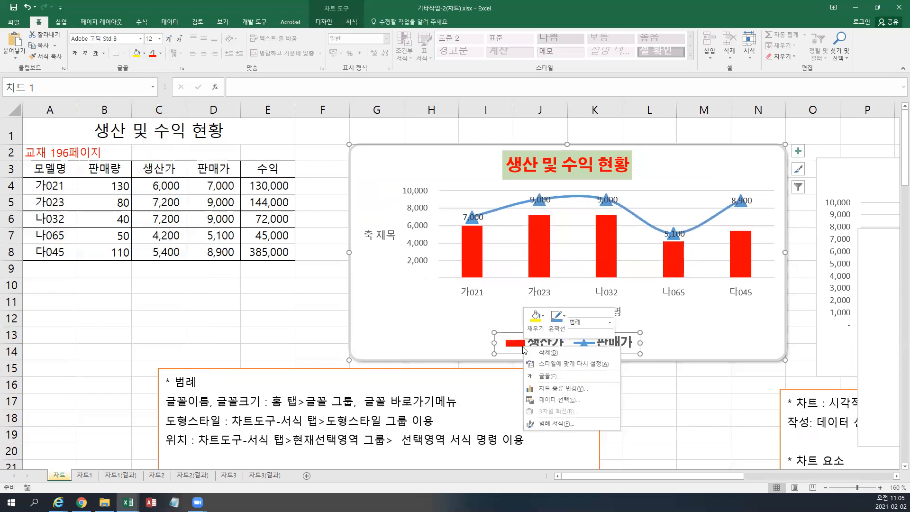
click(551, 377)
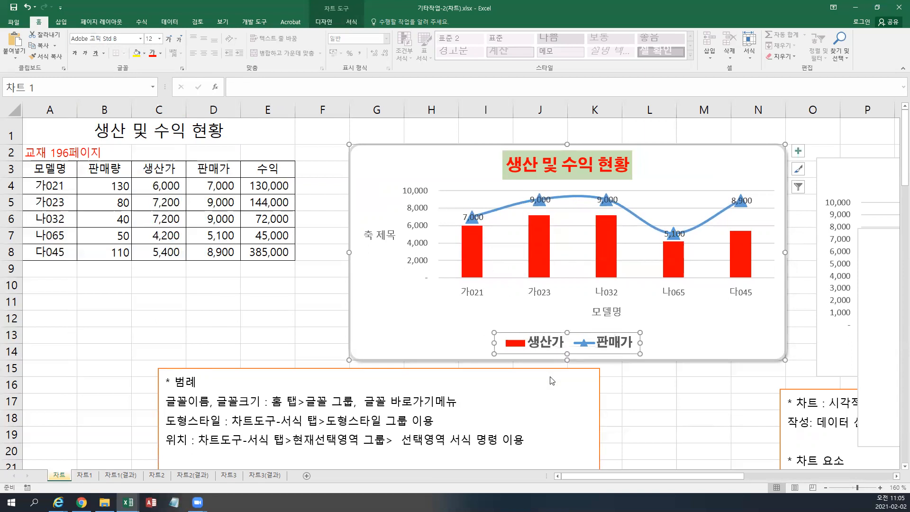
drag(425, 152, 404, 143)
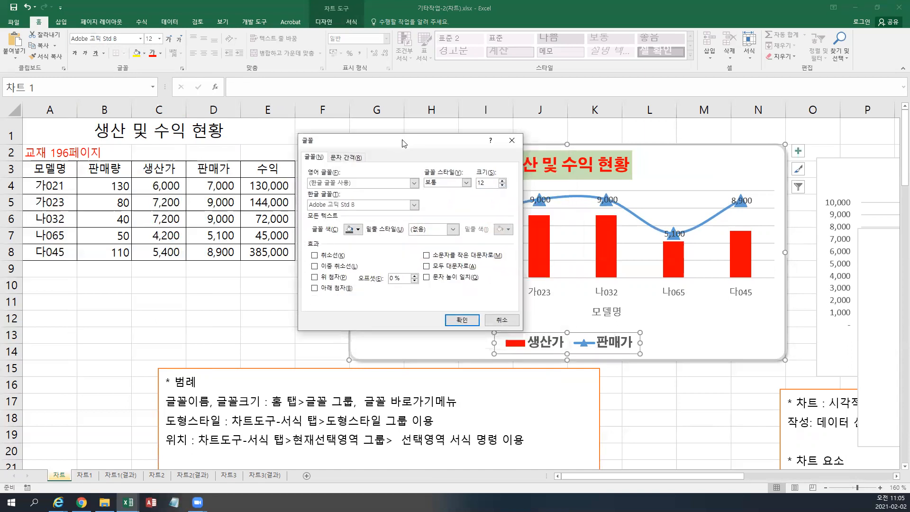
click(509, 141)
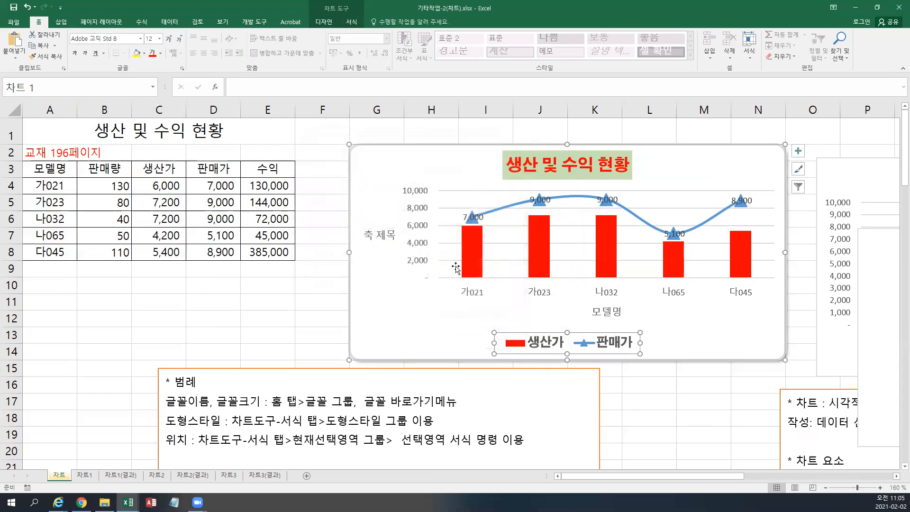
Step: Apply the light gold theme shape style from the fourth row of the 테마 스타일 gallery to the legend
click(351, 23)
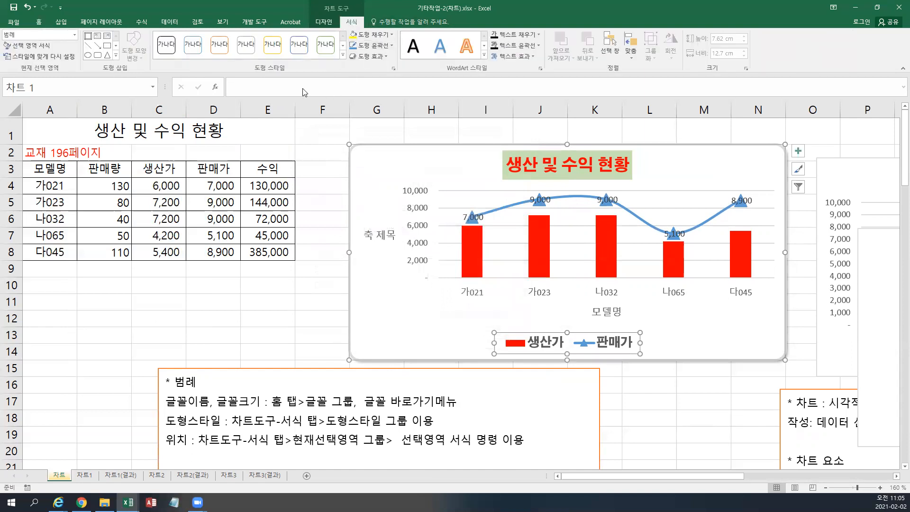
click(343, 56)
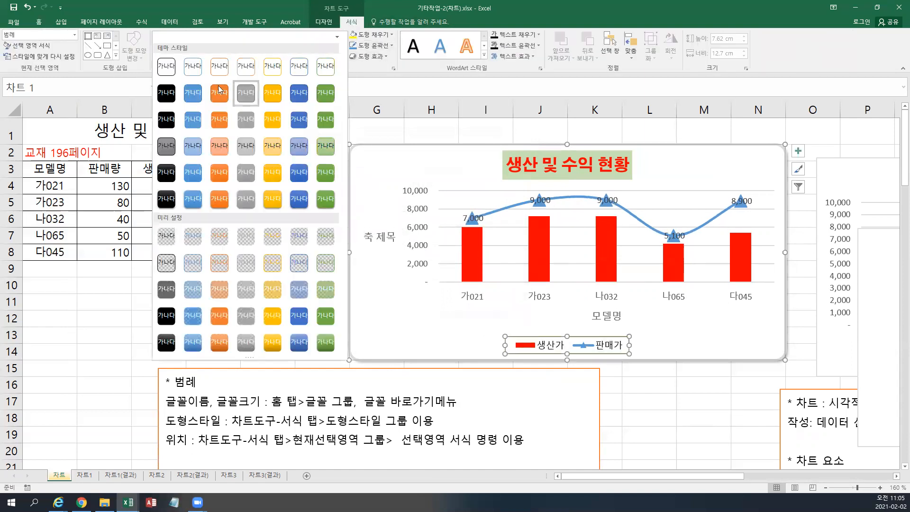
click(353, 23)
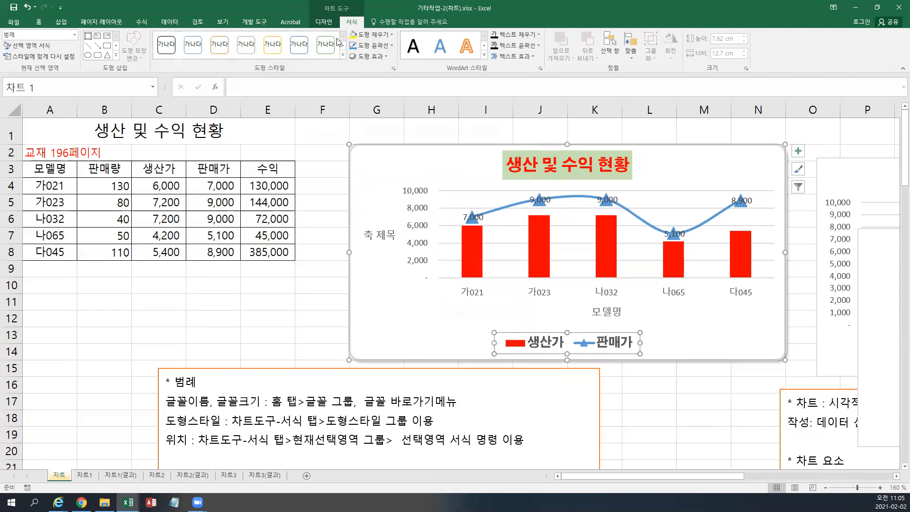
click(343, 56)
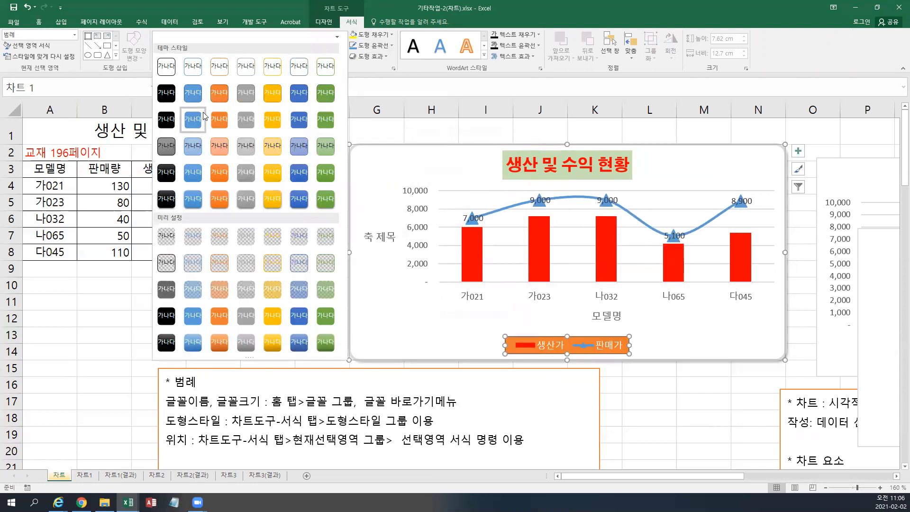
click(278, 153)
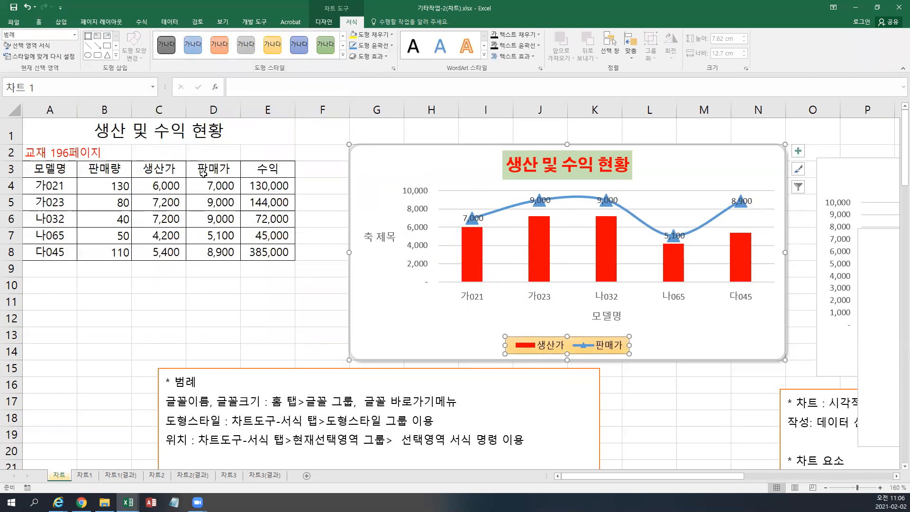
Step: Try the legend in the 위쪽, 왼쪽, 오른쪽 and 오른쪽 위 positions and return it to 아래쪽
click(42, 46)
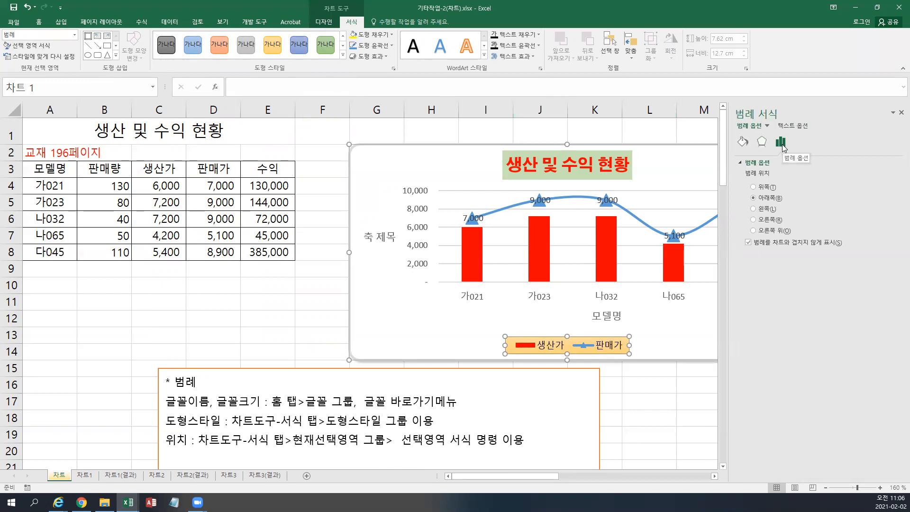
click(766, 187)
click(765, 198)
click(765, 209)
click(765, 220)
click(755, 199)
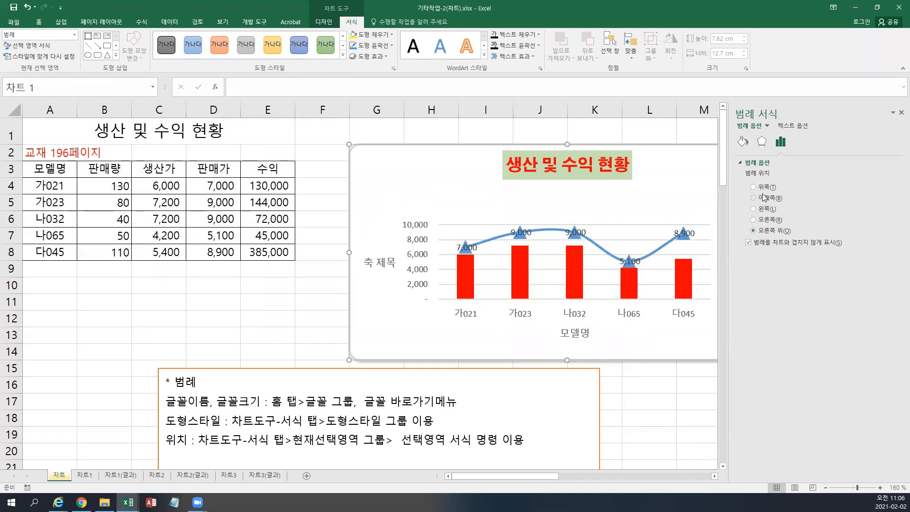
click(901, 112)
Step: Delete the 범례 section so the notes begin with 그림 영역
drag(543, 448, 118, 382)
key(Delete)
key(Delete)
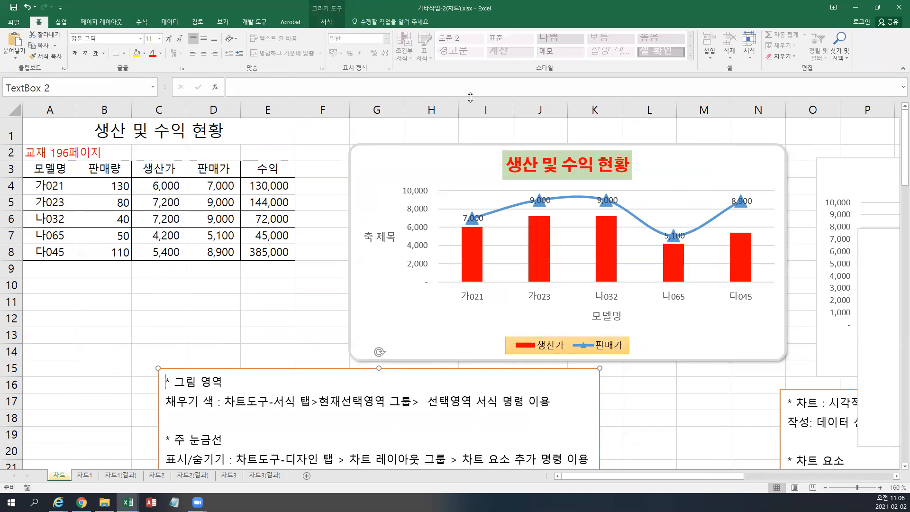
Step: Select the chart's 그림 영역 element and fill it with standard yellow
click(403, 154)
click(351, 21)
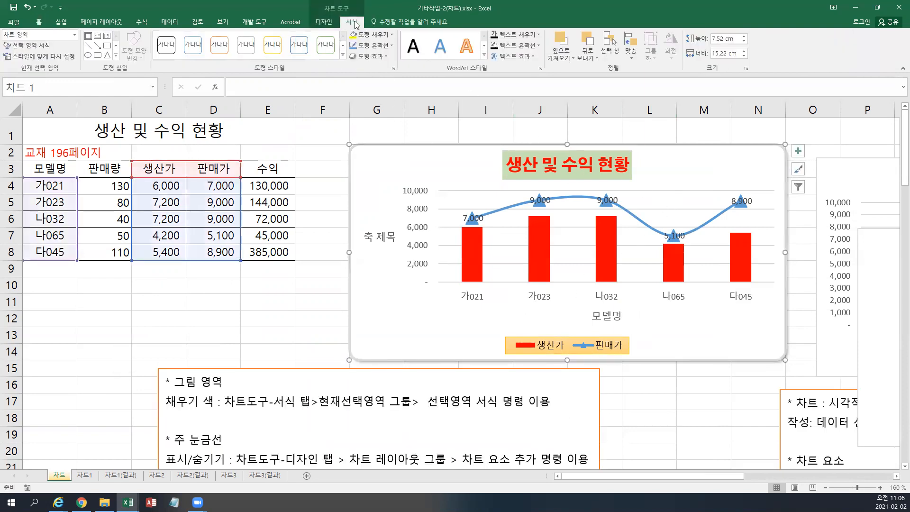
click(73, 35)
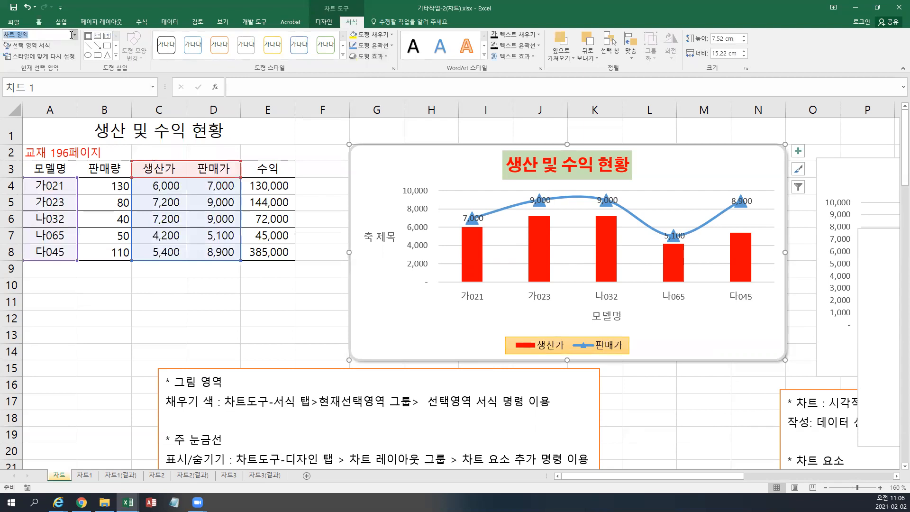
click(75, 35)
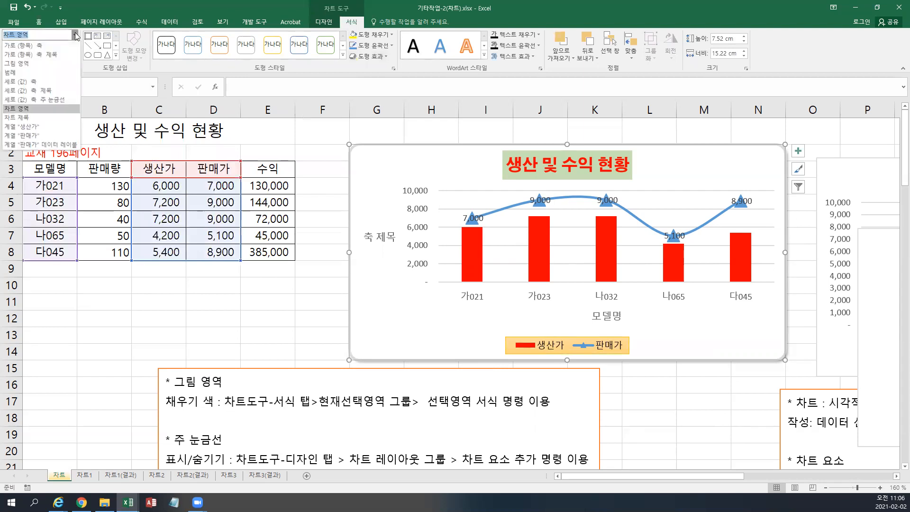
click(48, 65)
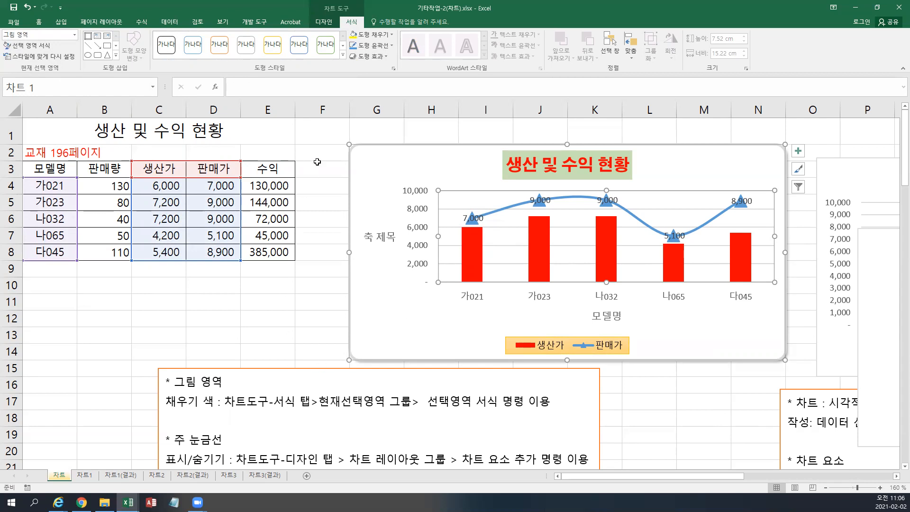
click(387, 33)
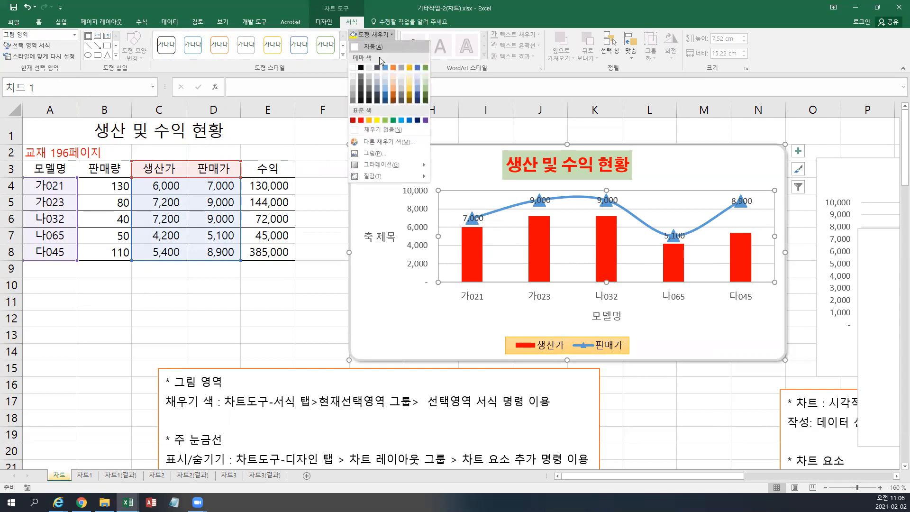
click(378, 123)
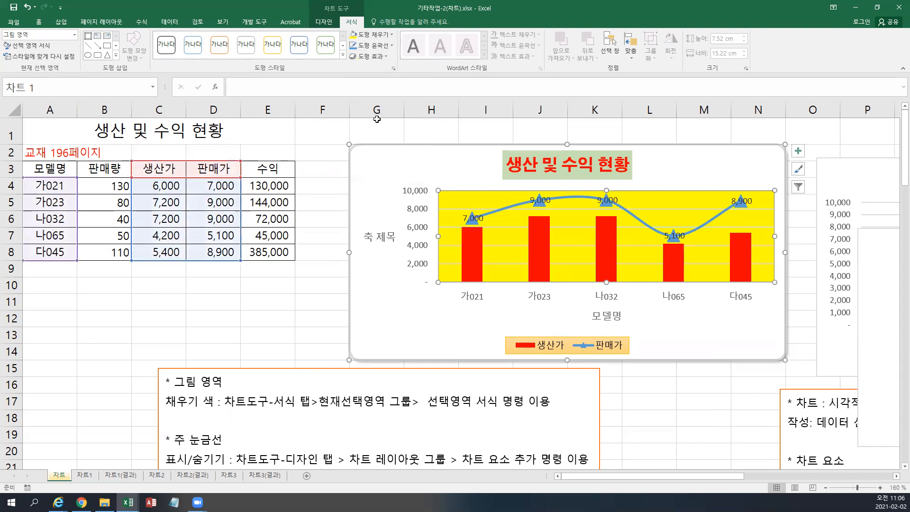
Step: Change the plot area's solid fill to standard orange in its 그림 영역 서식 options
right_click(462, 207)
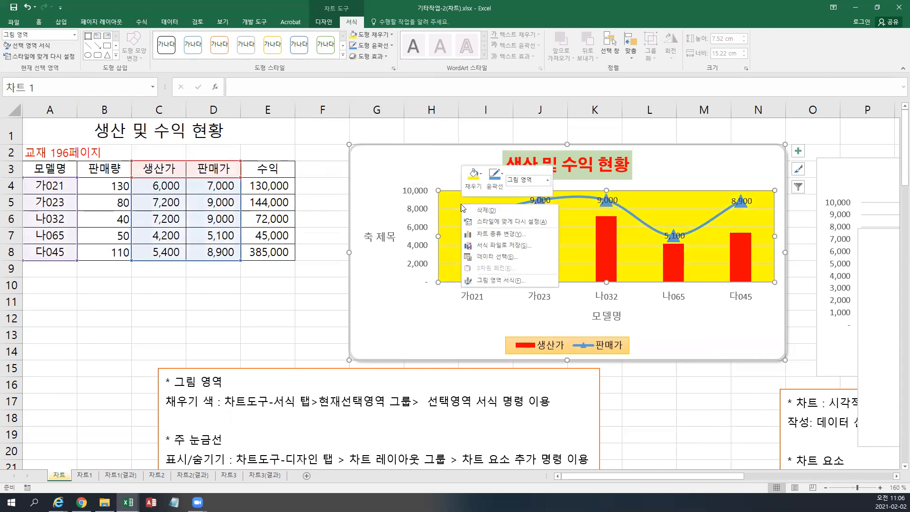
click(495, 282)
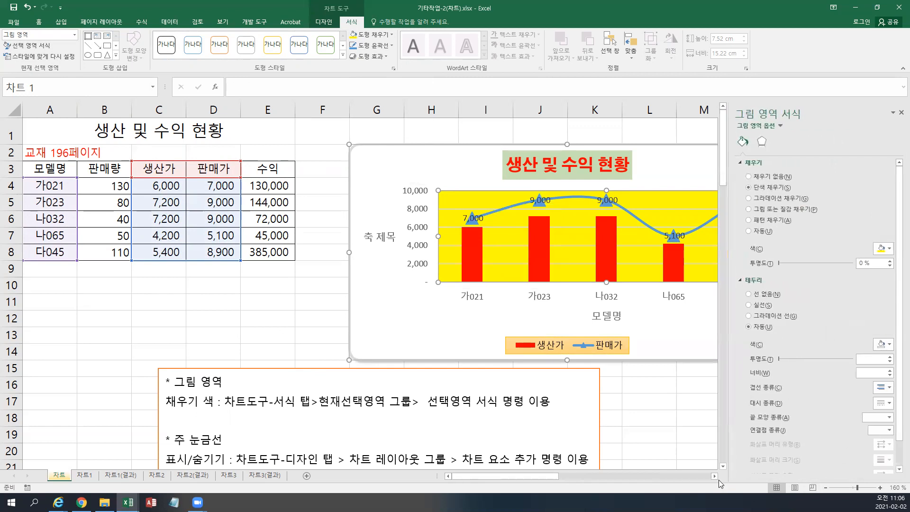
click(716, 476)
click(715, 476)
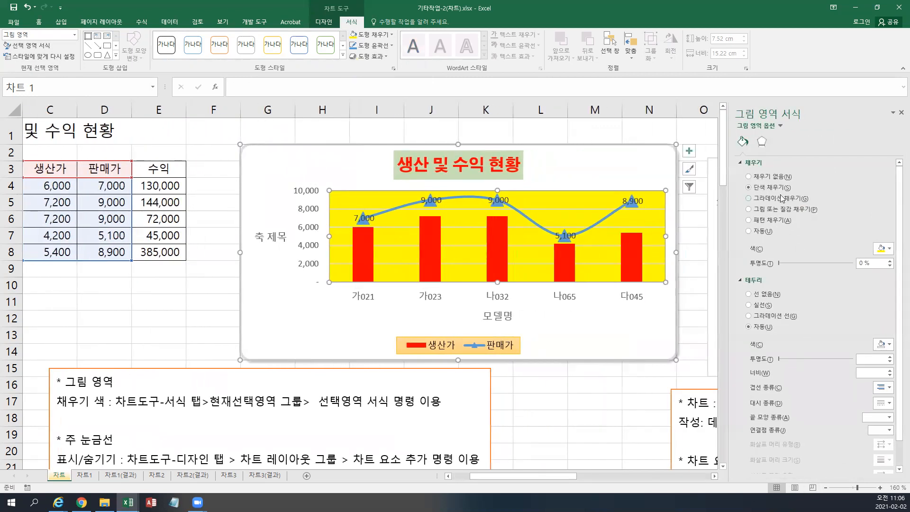
click(891, 249)
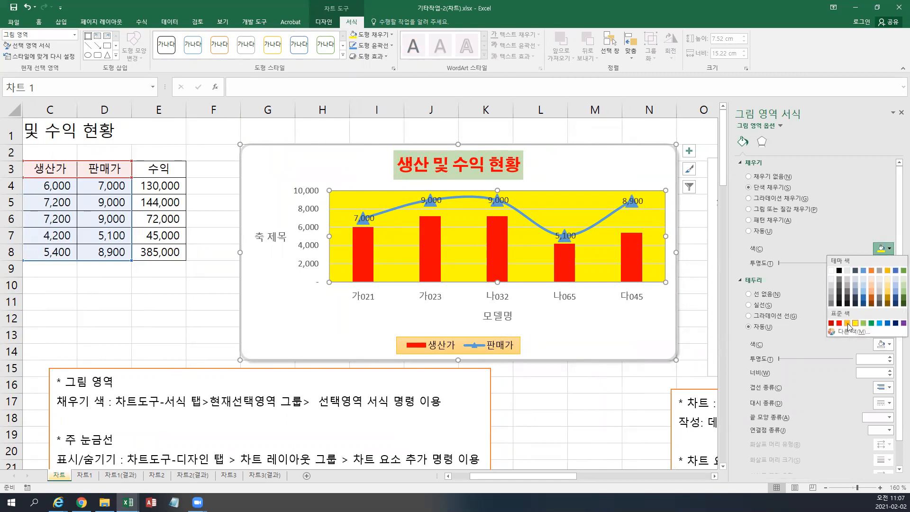
click(848, 323)
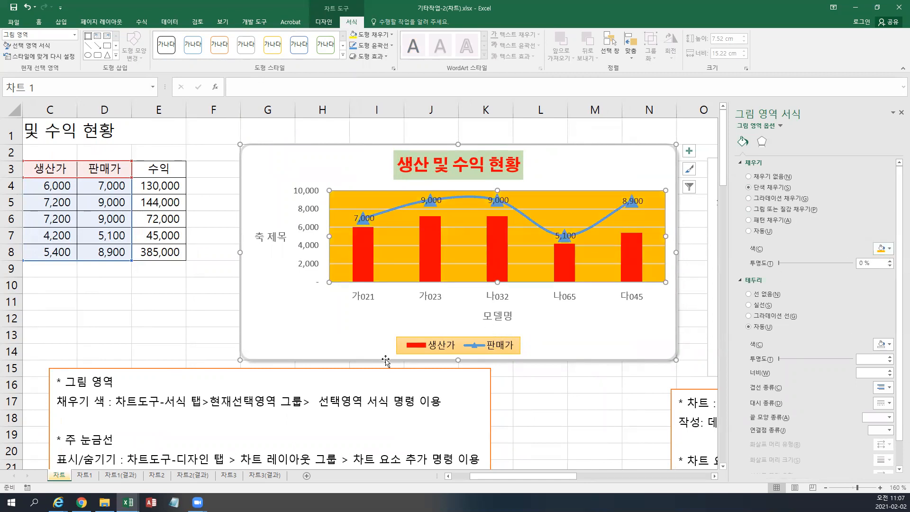
Step: Delete the 그림 영역 section so the notes begin with 주 눈금선
drag(449, 402, 57, 381)
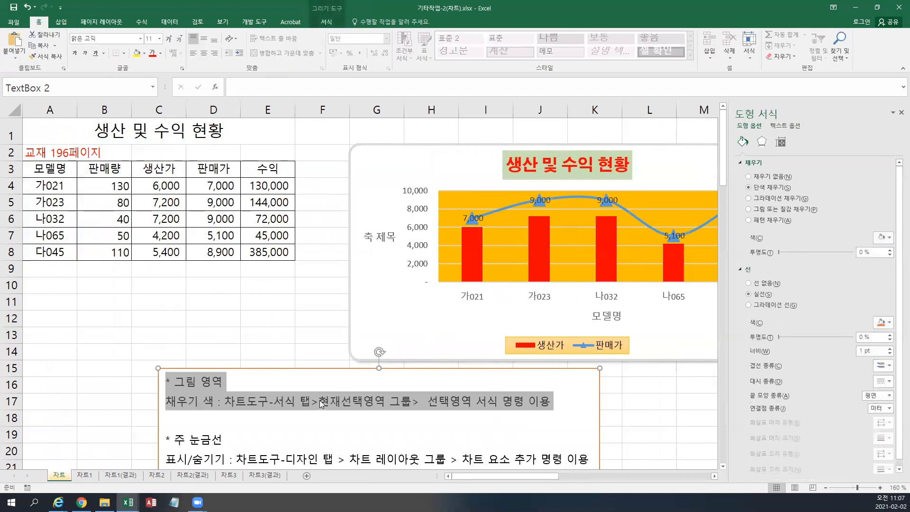
key(Delete)
click(710, 477)
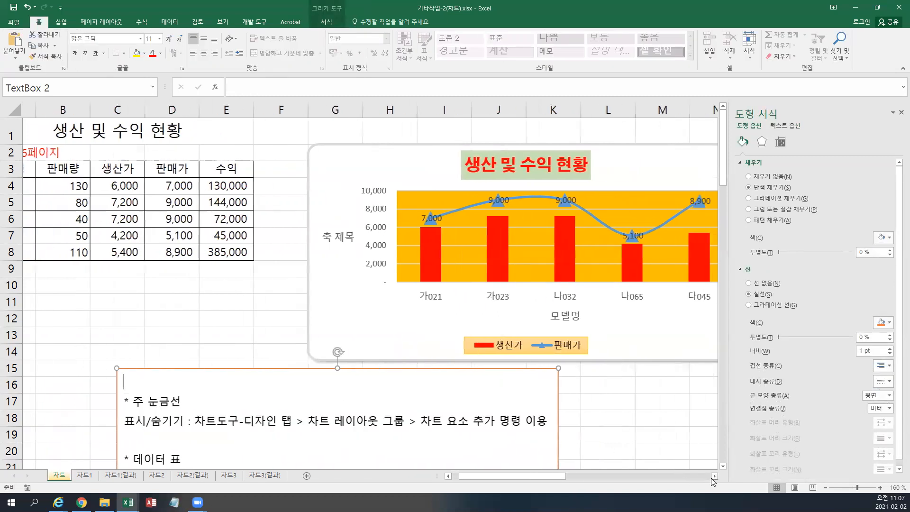
click(711, 477)
key(Delete)
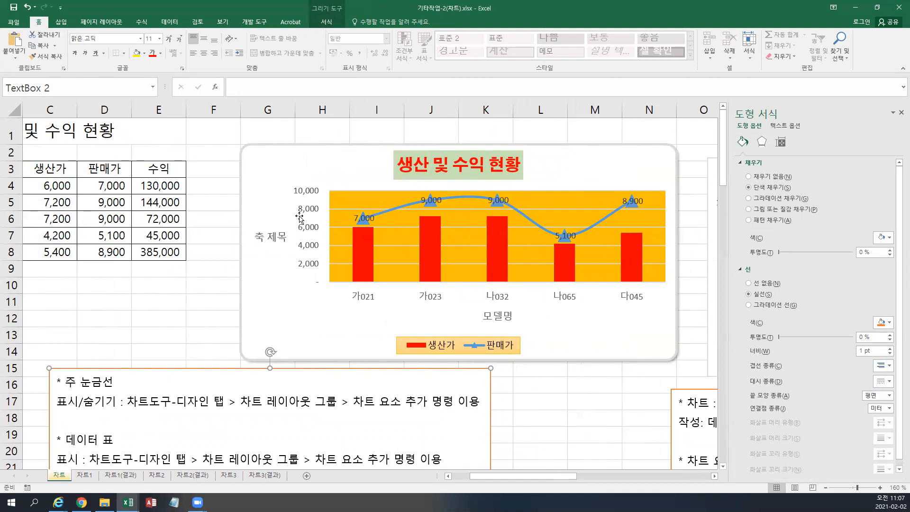
Step: Select the 생산 및 수익 현황 chart and show its 눈금선 choices among the chart elements
click(267, 163)
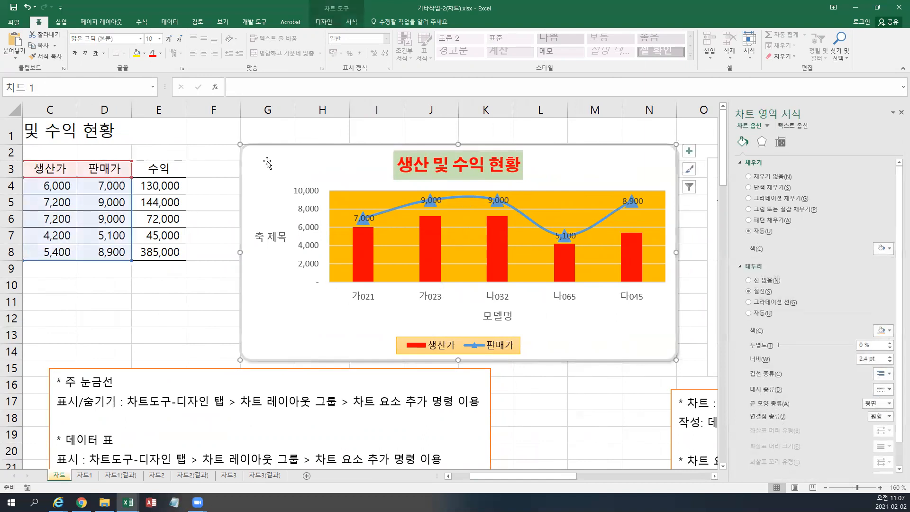
click(324, 22)
click(22, 52)
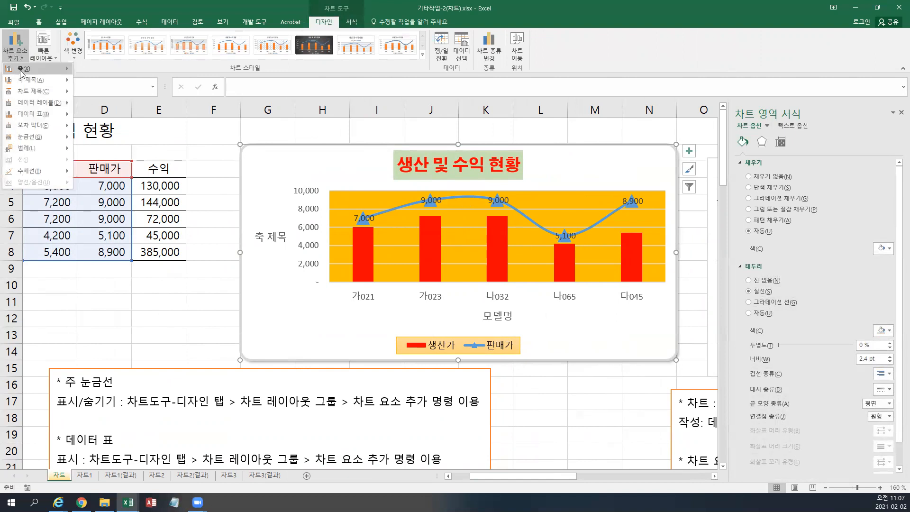
mouse_move(30, 138)
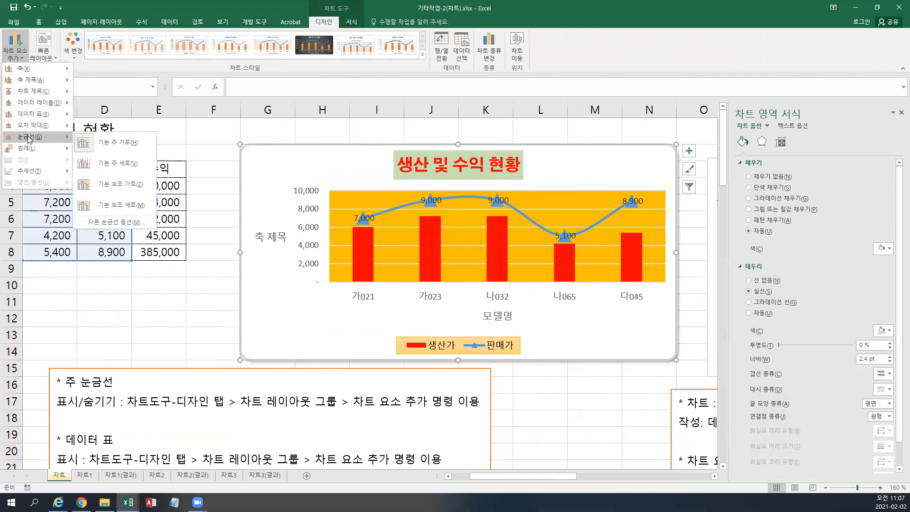
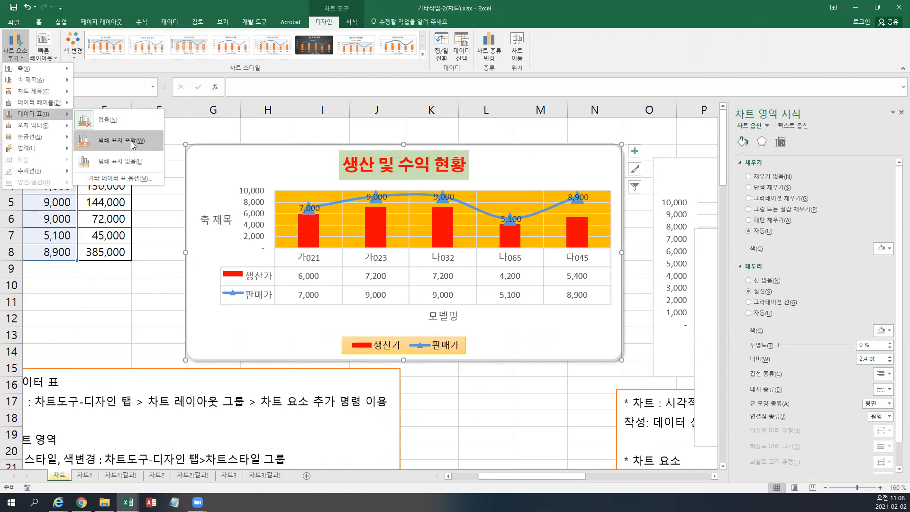
Step: Change the chart's data table to the 범례 표지 없음 option
click(16, 47)
mouse_move(42, 141)
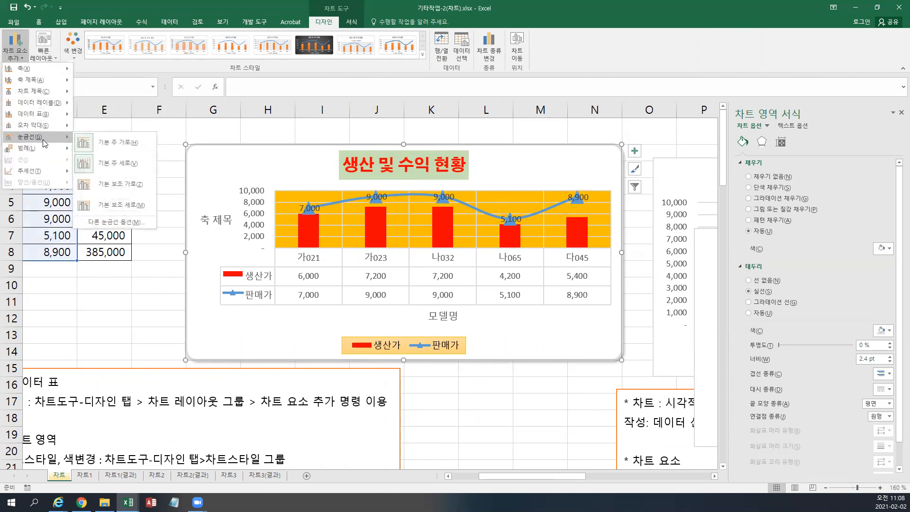
mouse_move(57, 115)
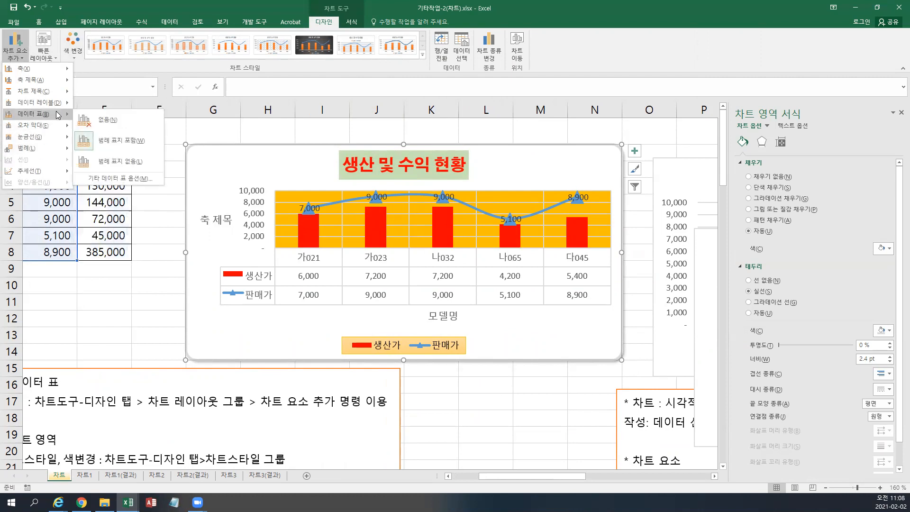
click(123, 162)
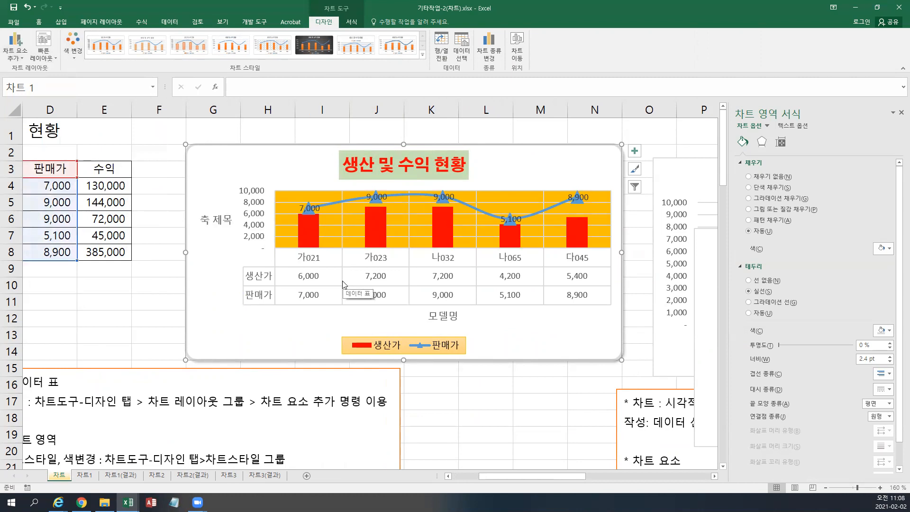
Step: Select the 데이터 표 element beneath the plot area and delete it from the chart
click(344, 284)
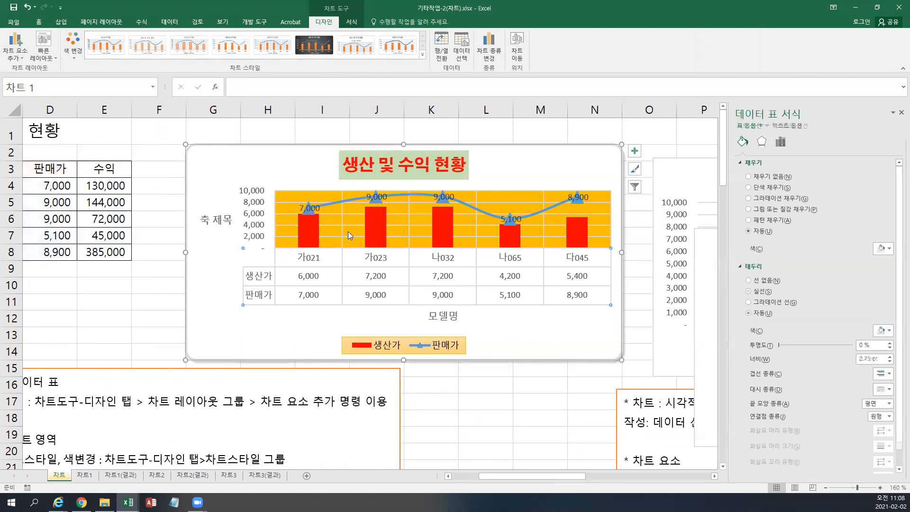
click(351, 22)
click(73, 34)
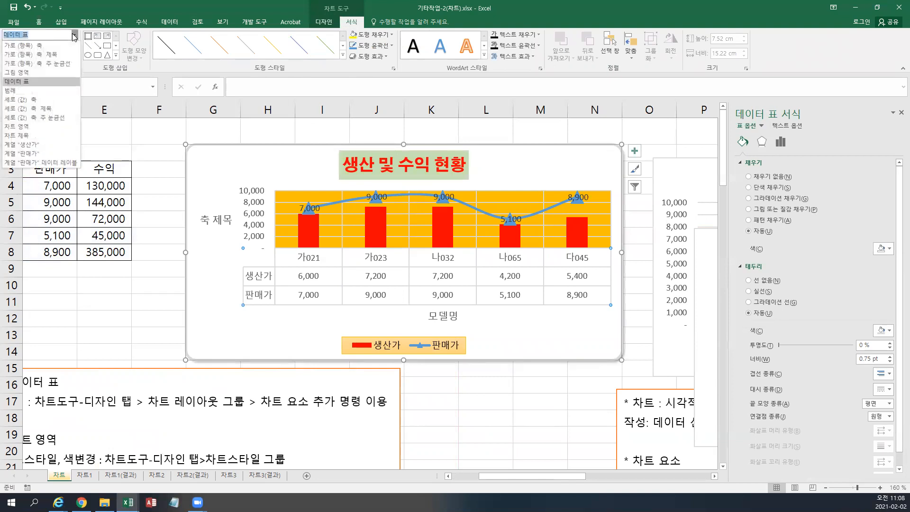
click(74, 35)
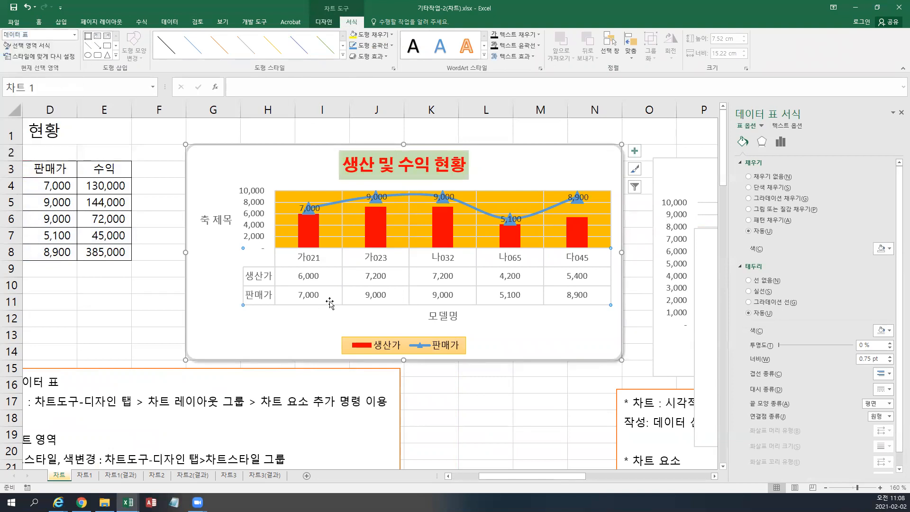
right_click(345, 284)
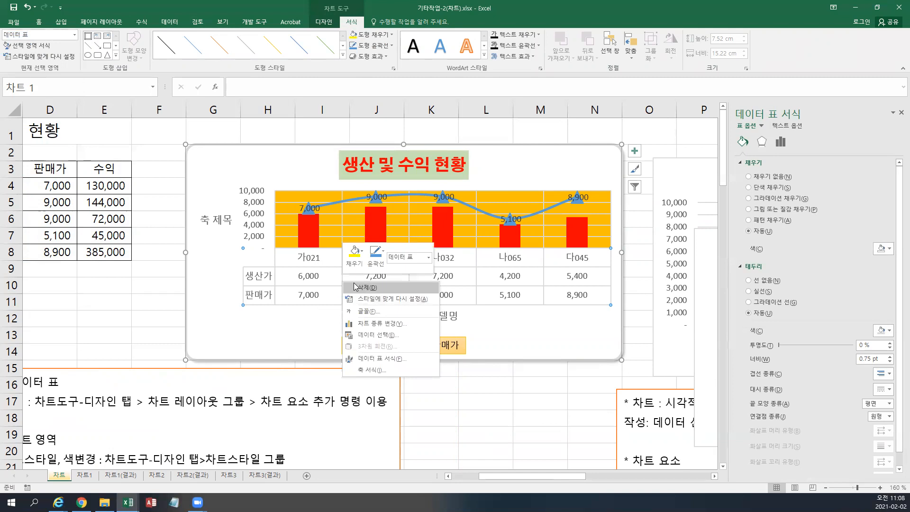
click(330, 281)
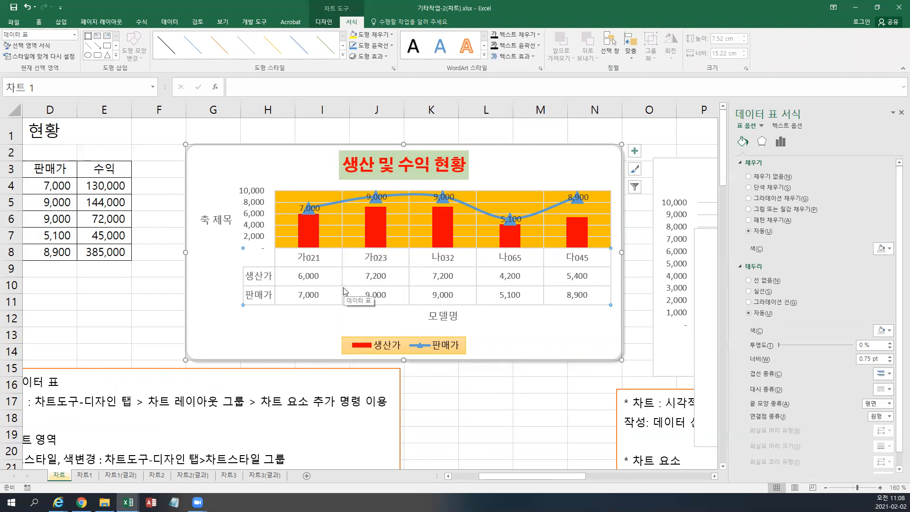
key(Delete)
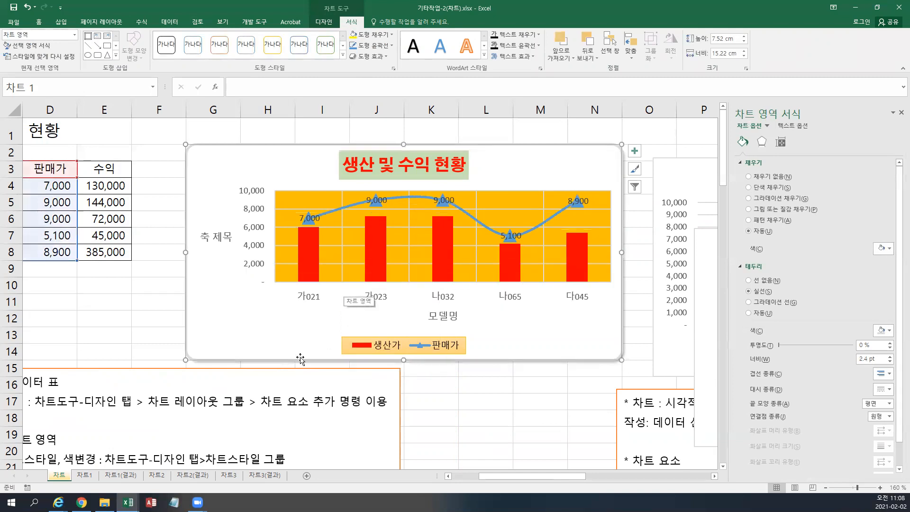
Step: Delete the 데이터 표 section so the notes begin with 차트 영역
mouse_move(486, 477)
mouse_down()
mouse_move(459, 477)
mouse_move(474, 481)
mouse_up()
drag(481, 405, 86, 382)
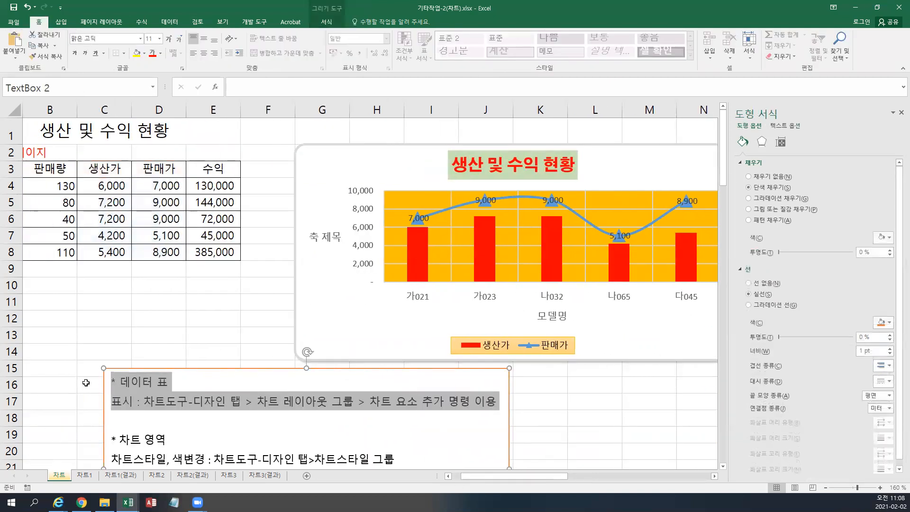
key(Delete)
key(Delete)
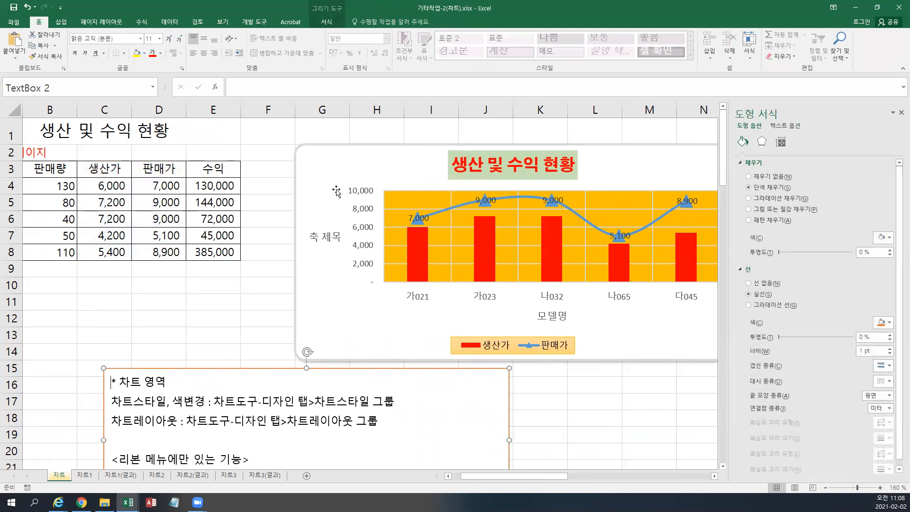
Step: Try different chart styles on the whole chart and apply the one with the dark gray background
click(327, 165)
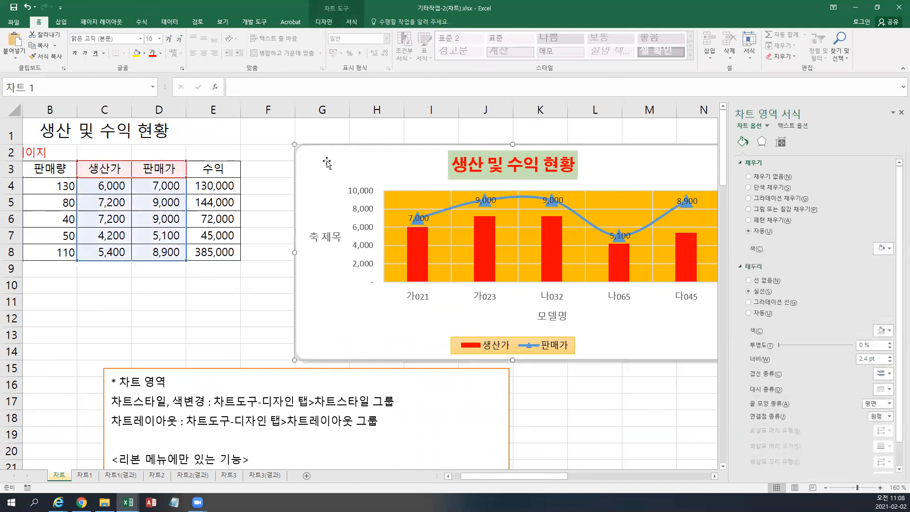
click(352, 23)
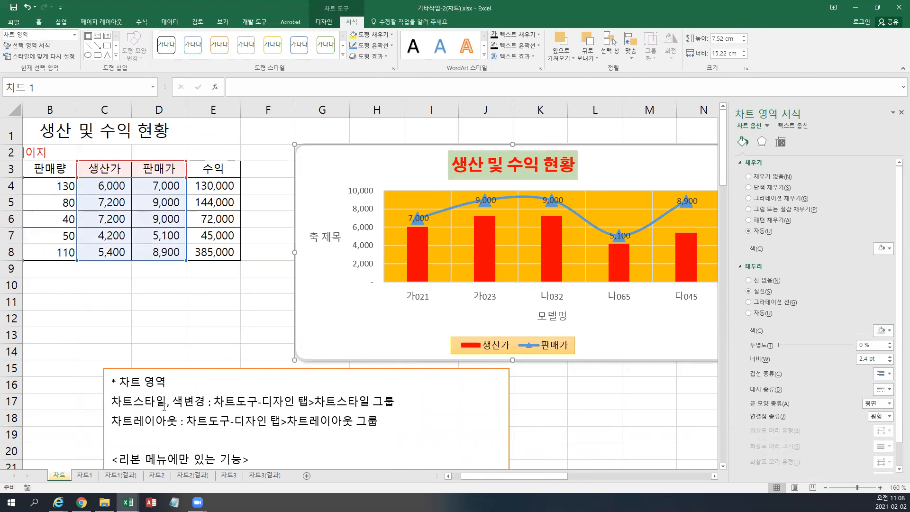
click(324, 21)
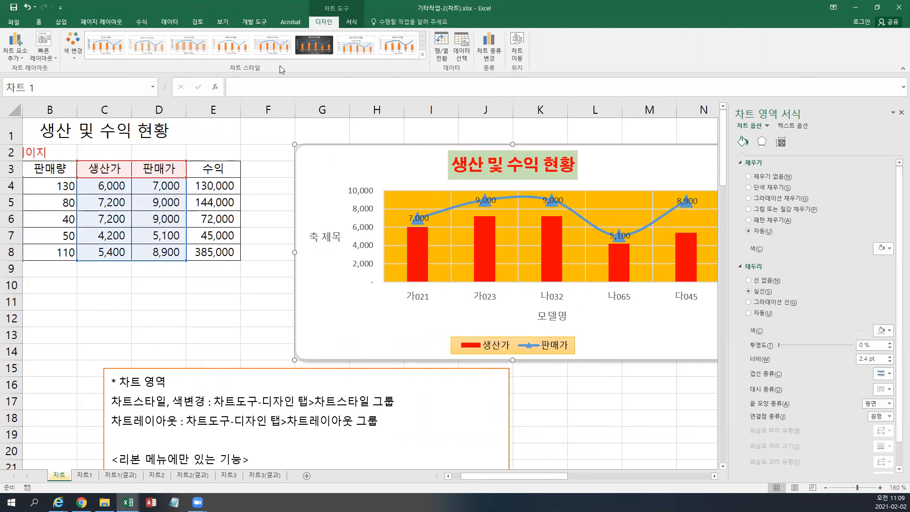
click(424, 57)
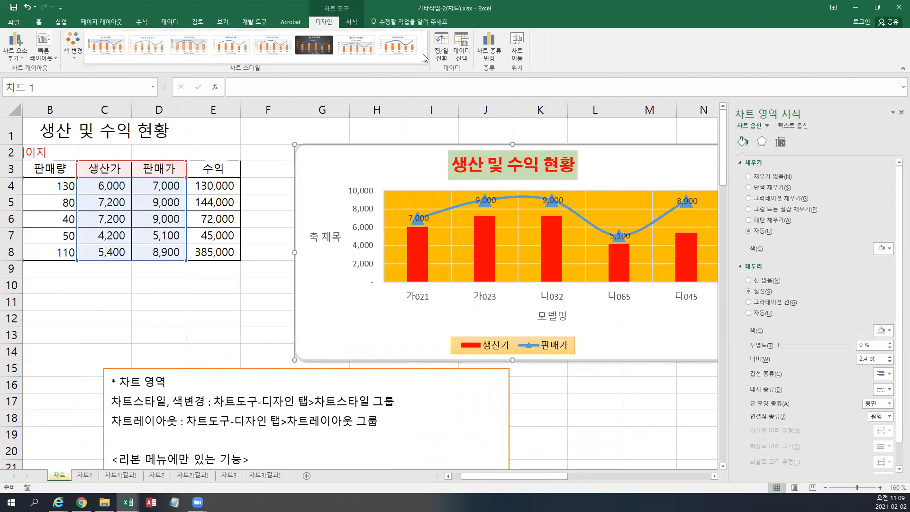
click(119, 49)
click(141, 46)
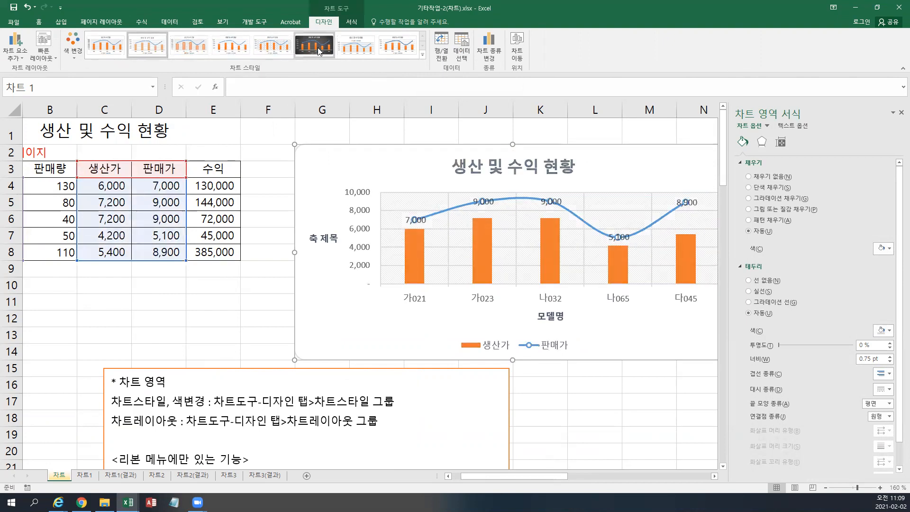
click(385, 50)
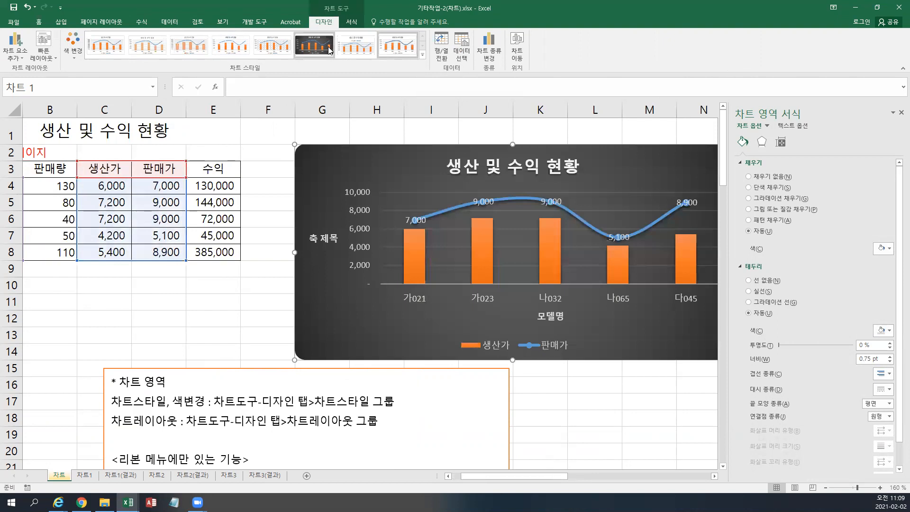
click(330, 50)
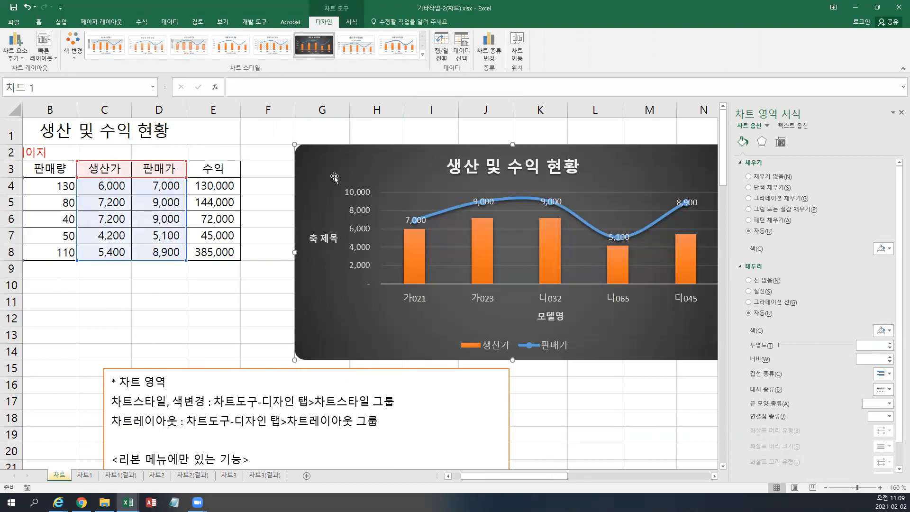
Step: Recolor the chart with the fourth 색상형 palette and apply the quick layout that has a data table with legend keys
click(75, 59)
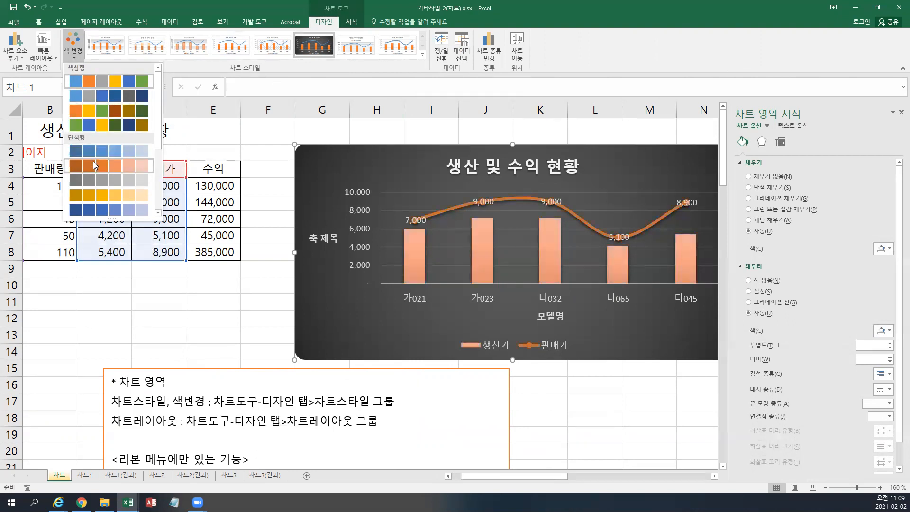
scroll(97, 185, down, 3)
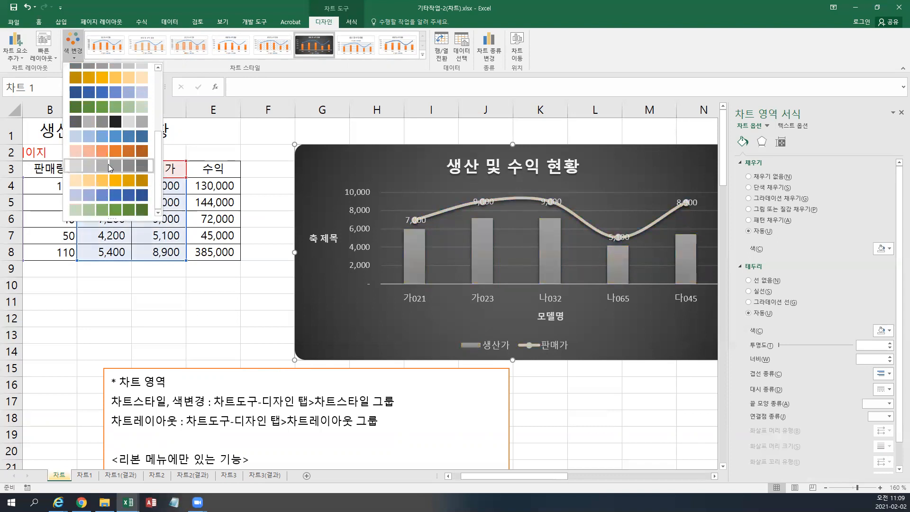
scroll(112, 142, up, 5)
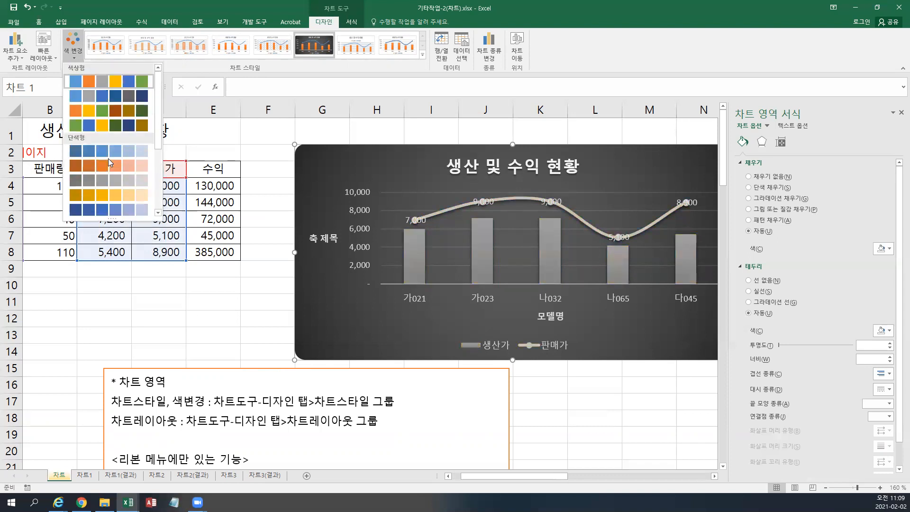
click(115, 125)
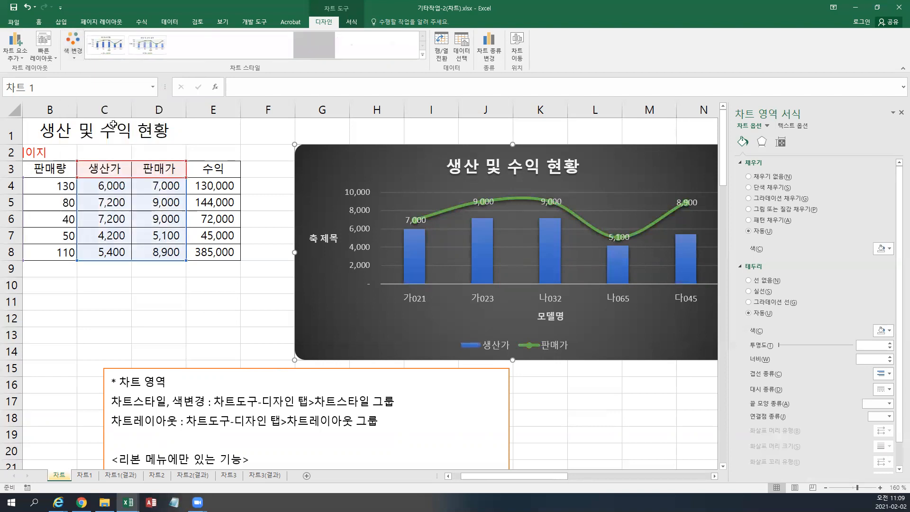
click(43, 52)
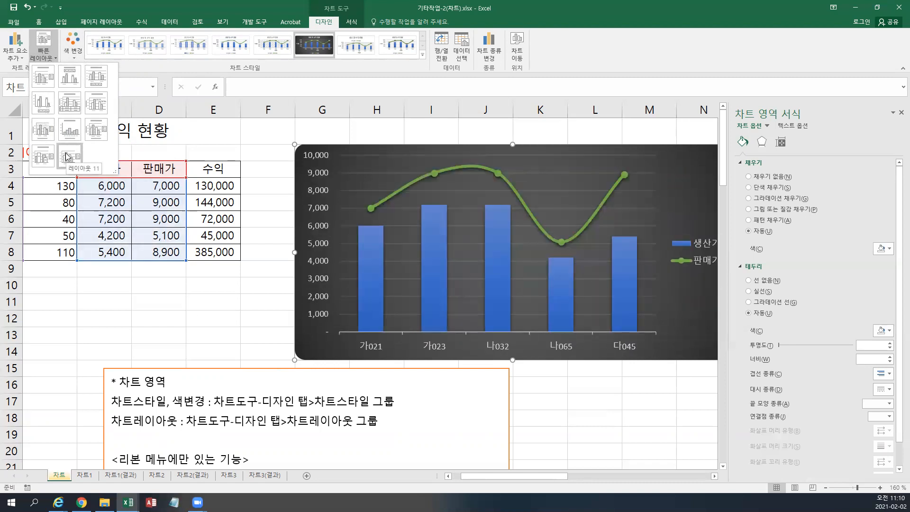
click(74, 114)
Step: Delete the 차트 영역 section so the notes begin with <리본 메뉴에만 있는 기능>
drag(378, 419, 110, 385)
key(Delete)
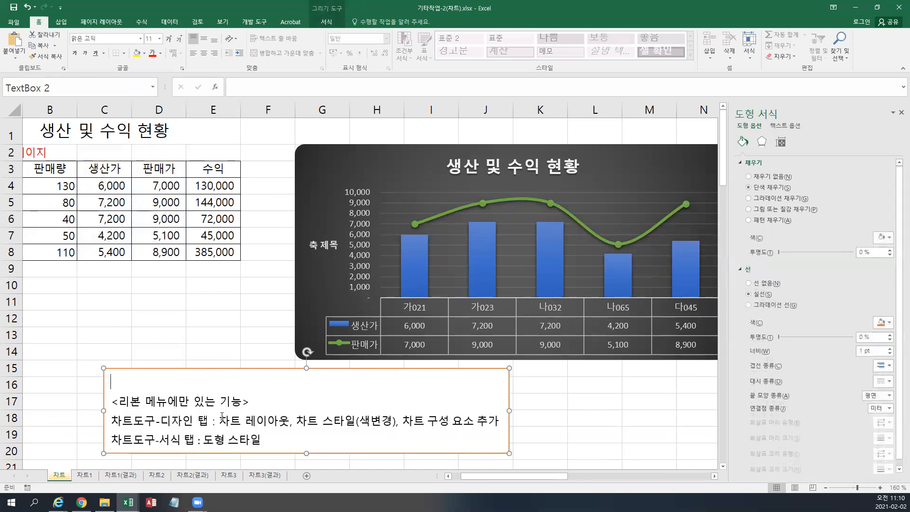
key(Delete)
Step: Examine the vertical value axis settings under 축 옵션 in 축 서식, and close the formatting pane
click(331, 175)
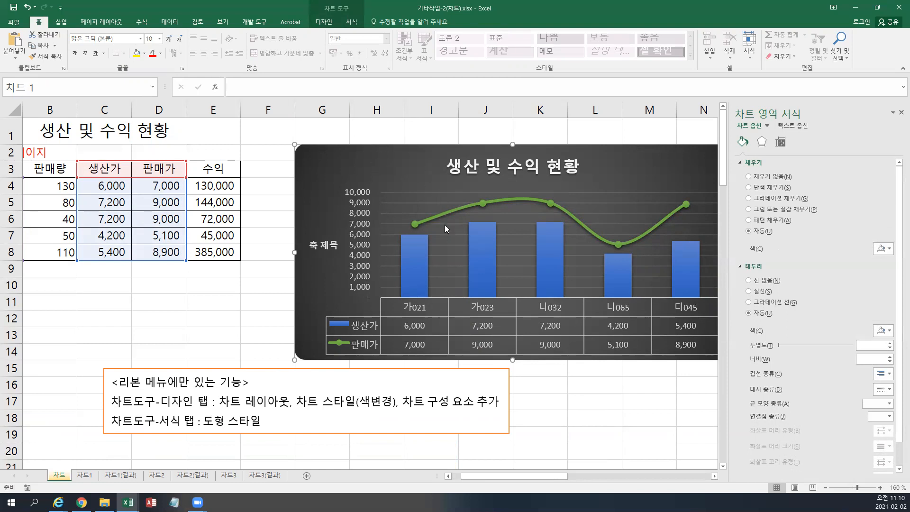
mouse_move(451, 214)
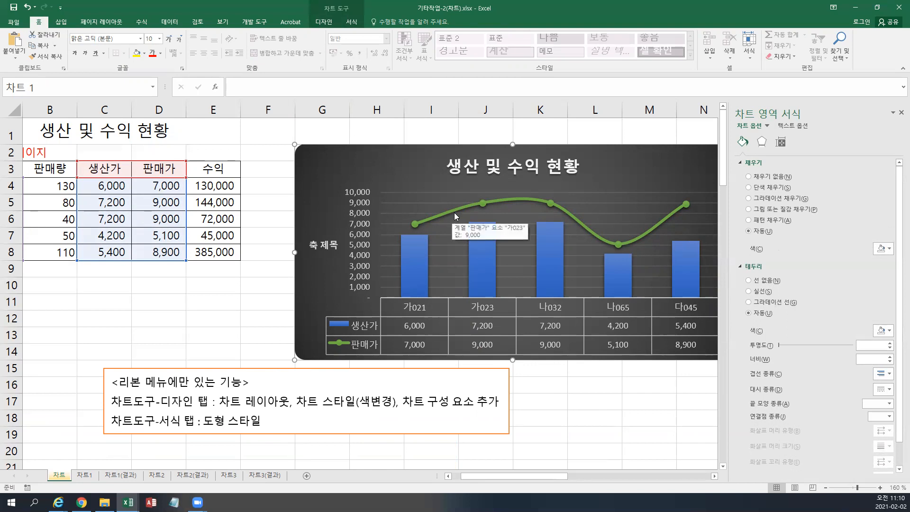
click(364, 207)
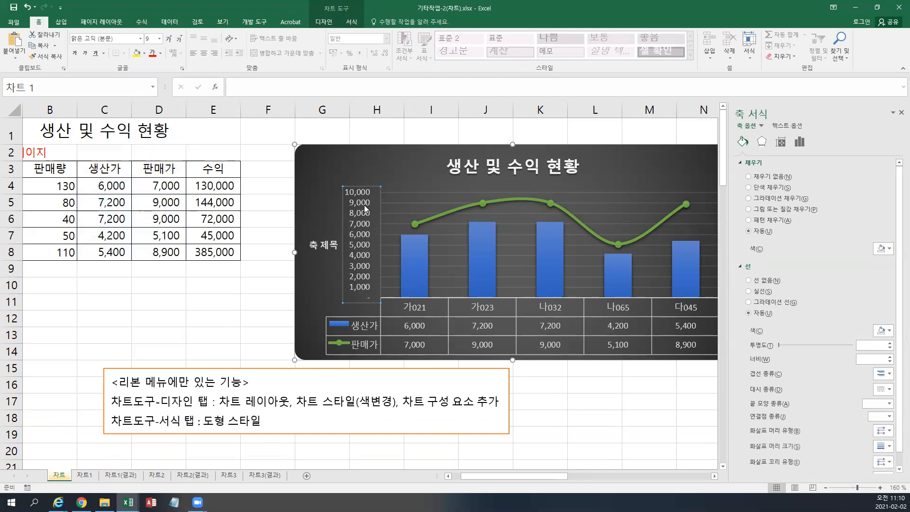
right_click(364, 207)
click(394, 308)
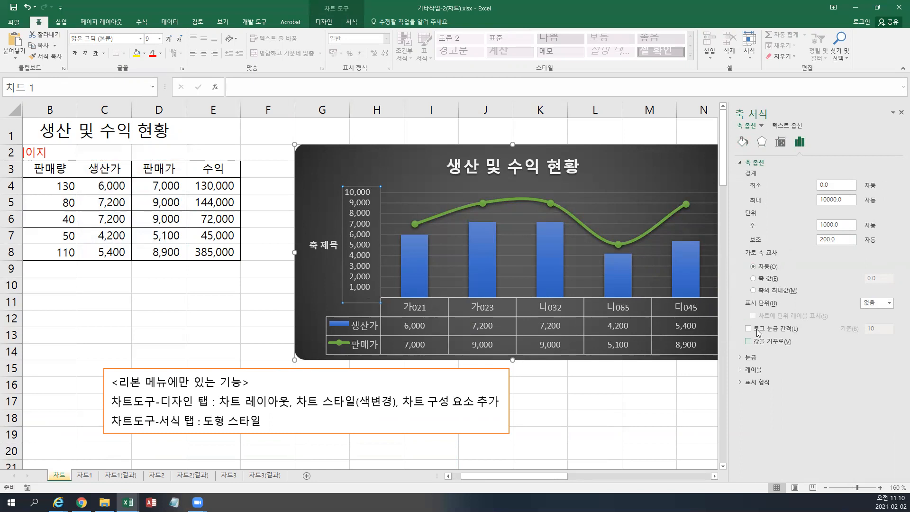
click(897, 112)
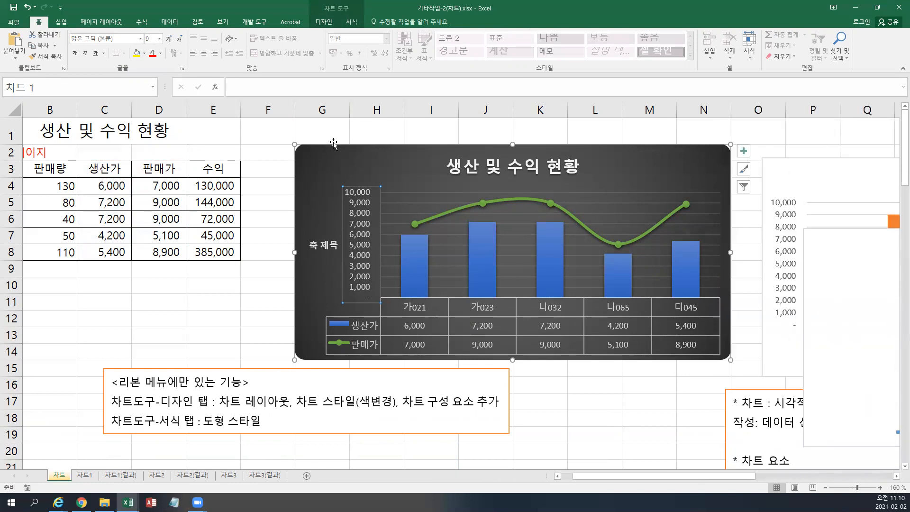
Step: Examine the chart's color, quick layout and chart element choices, along with its shape style options, without applying any
click(325, 23)
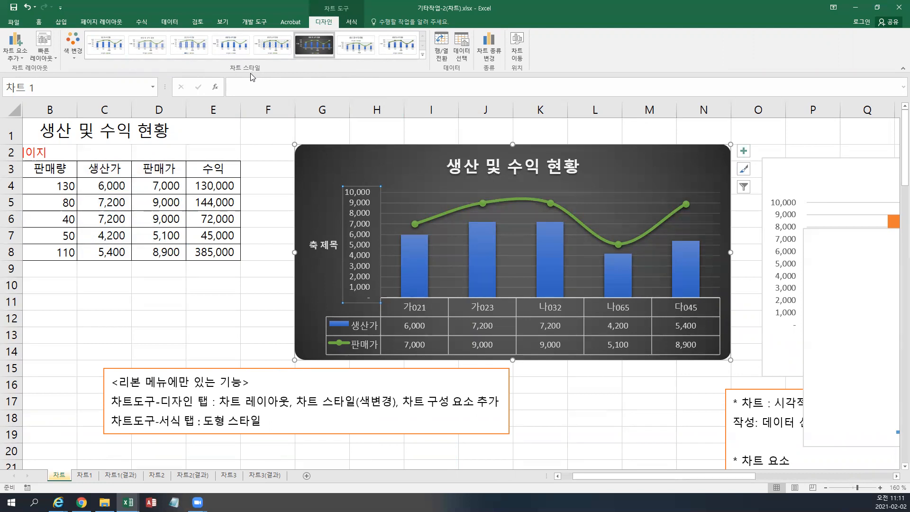
click(74, 52)
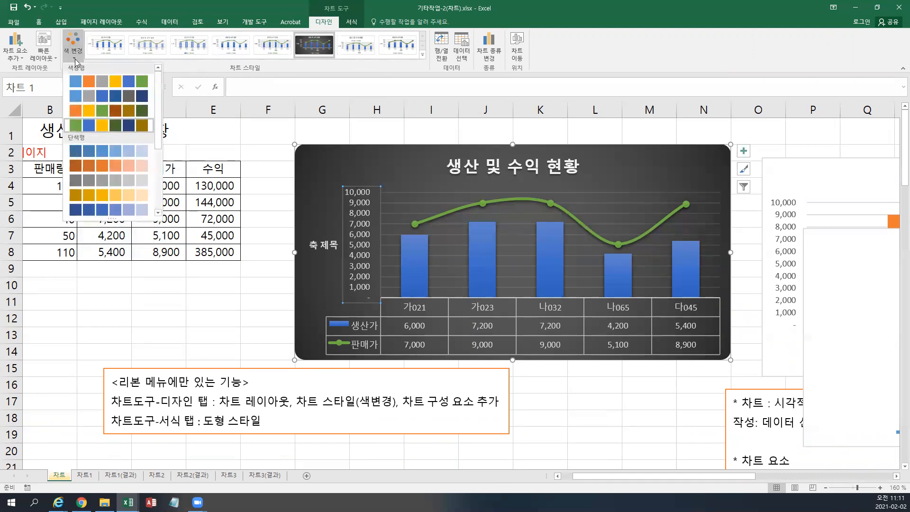
click(74, 60)
click(49, 57)
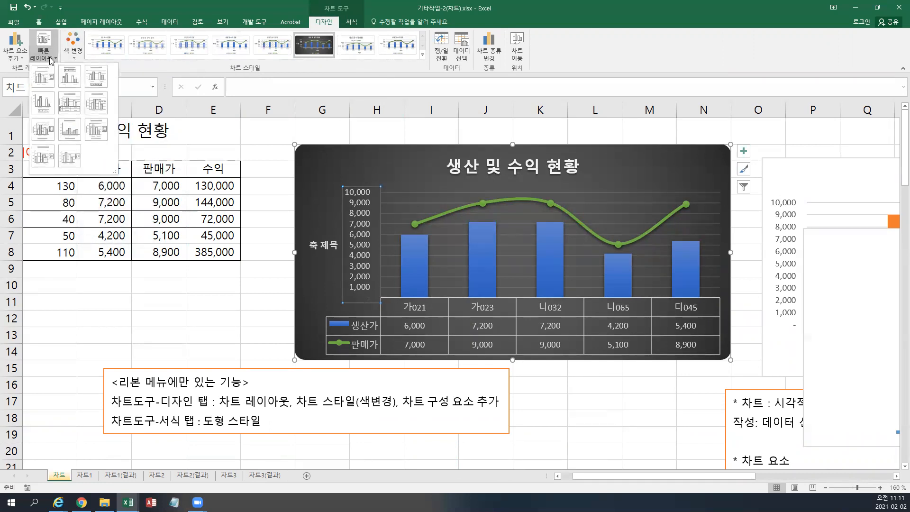
click(50, 57)
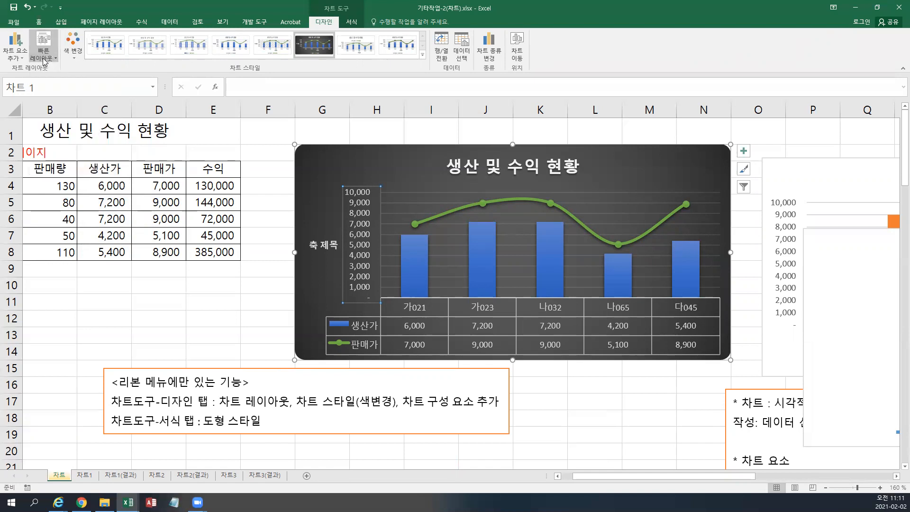
click(22, 57)
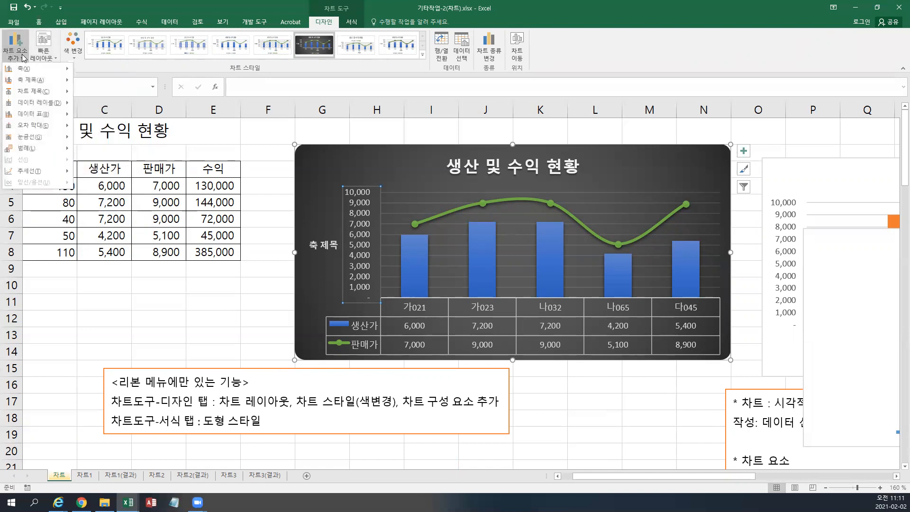
click(22, 57)
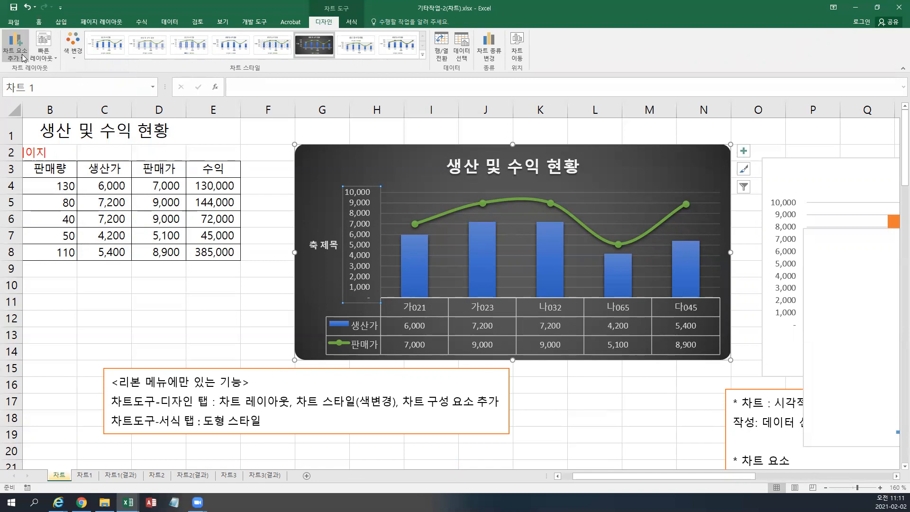
click(353, 23)
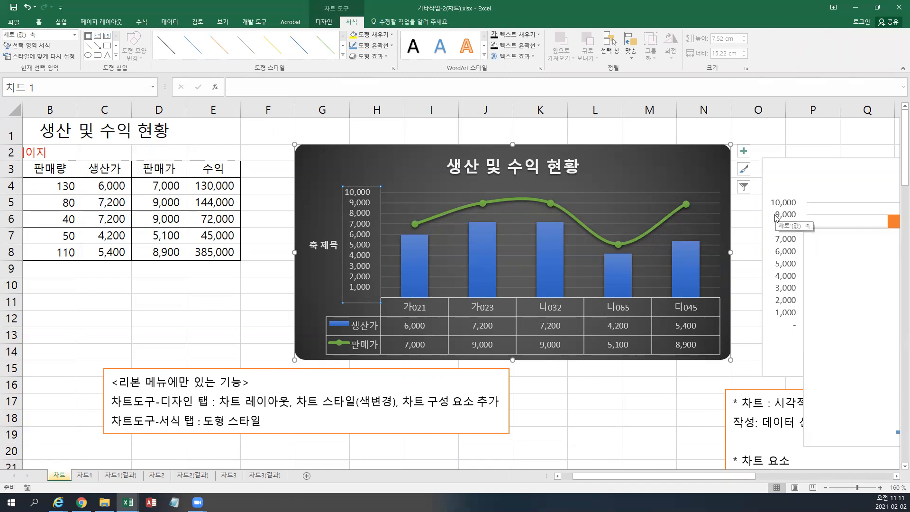
Step: Delete the <리본 메뉴에만 있는 기능> text box and move the "* 차트 : 시각적 효과" text box directly beneath the dark chart, from about row 15
click(288, 367)
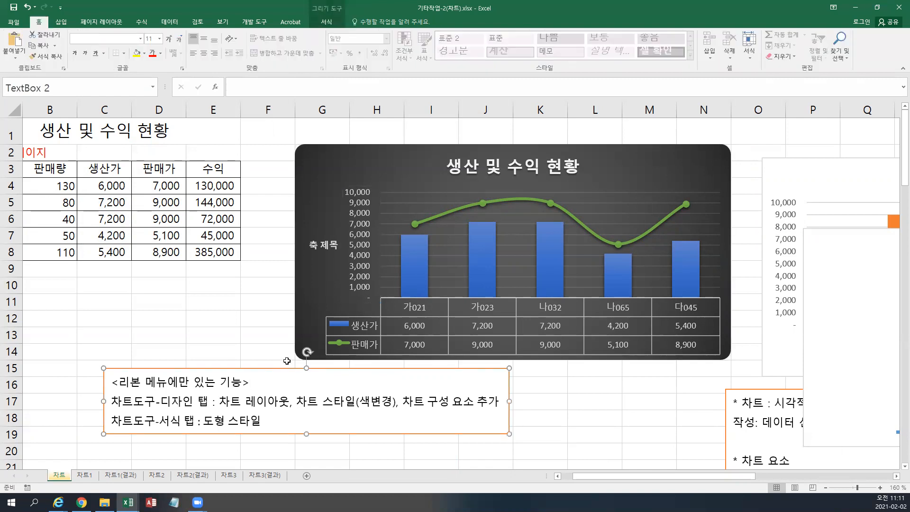
key(Delete)
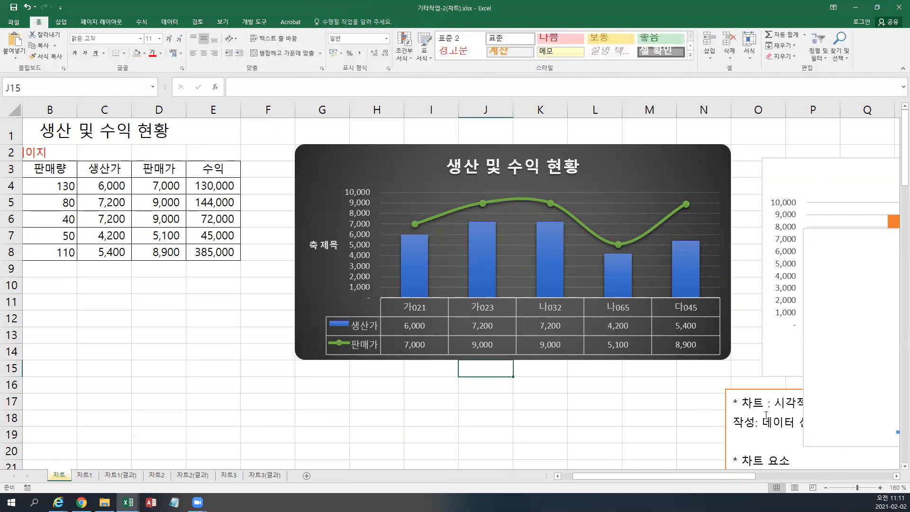
click(755, 388)
drag(753, 386, 108, 363)
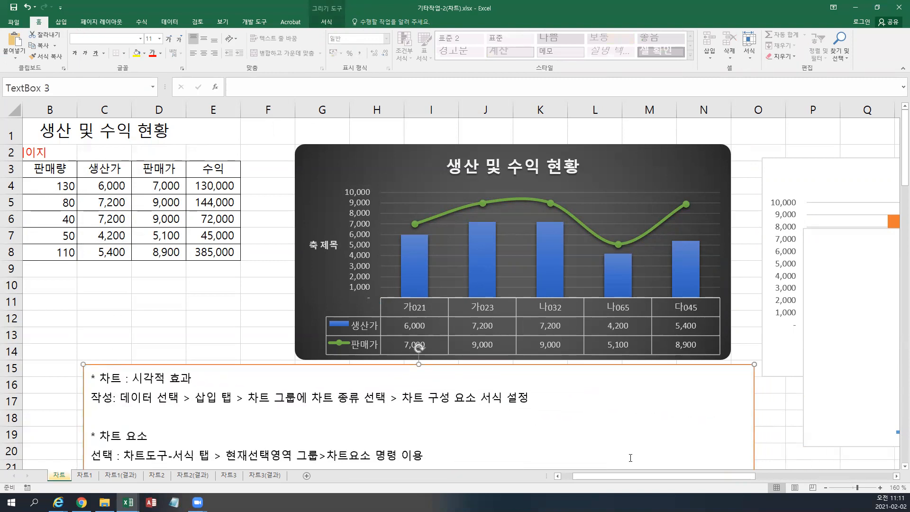
scroll(609, 478, left, 1)
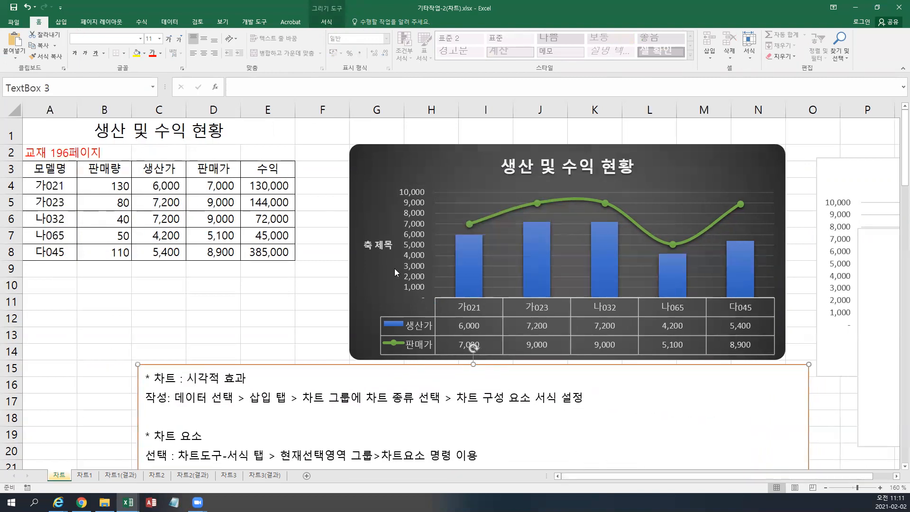
click(71, 129)
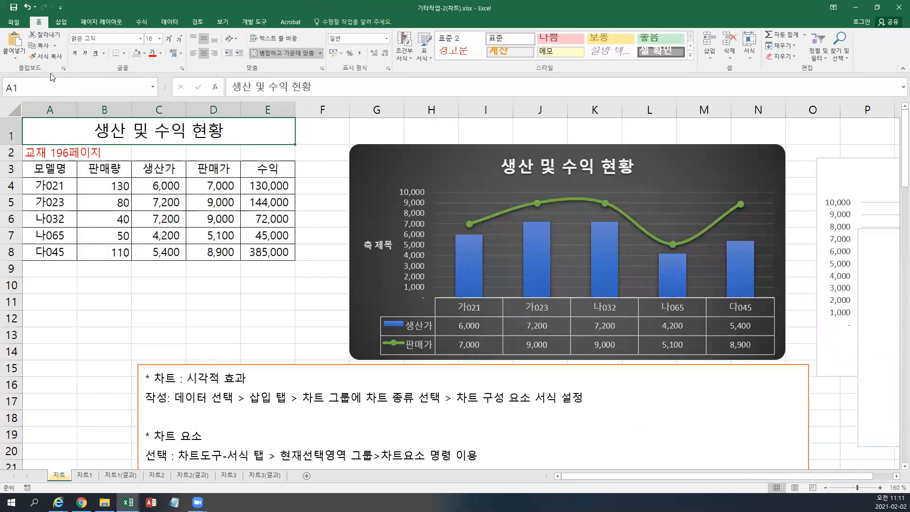